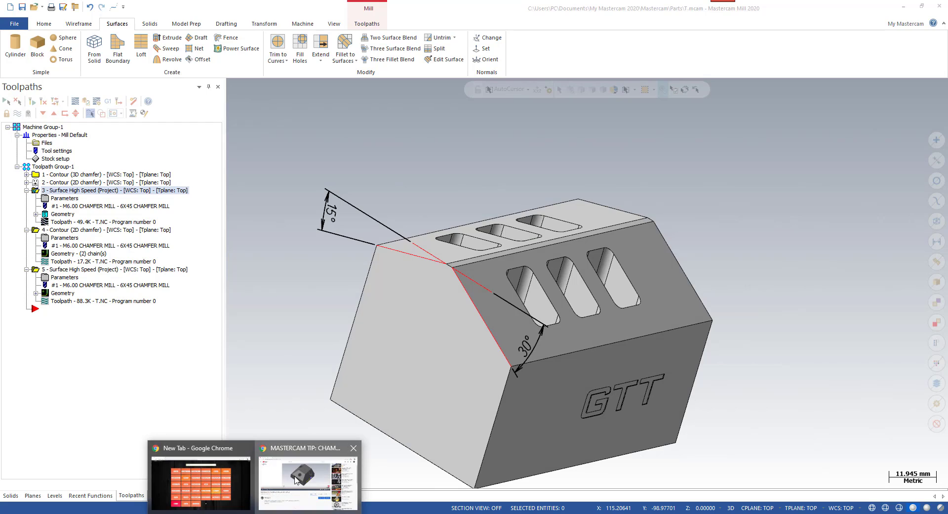
Switch to the Chrome window with the "MASTERCAM TIP: CHAMFER HOLE EDGES ON STEEP SURFACE" video and review its title and example part
{"action": "left_click", "coordinate": [297, 477]}
{"action": "scroll", "coordinate": [447, 395], "scroll_direction": "up", "scroll_amount": 2}
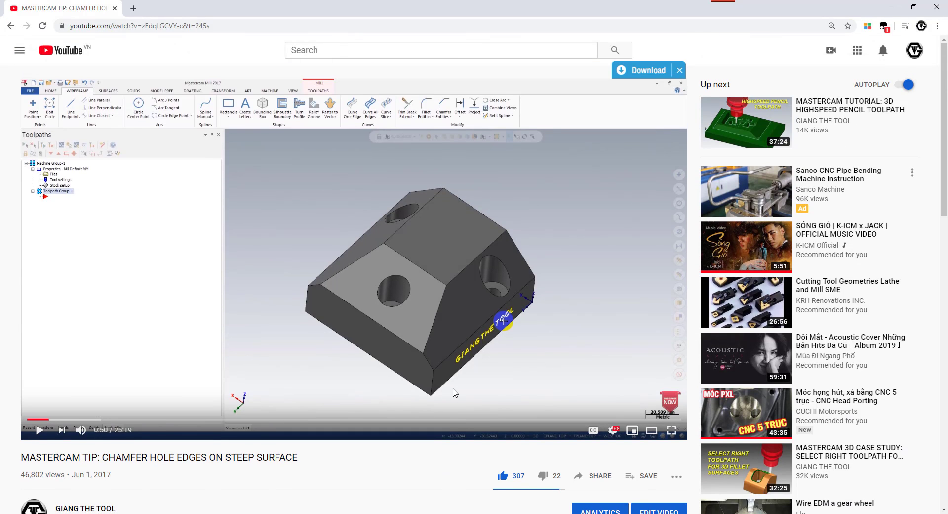
{"action": "scroll", "coordinate": [452, 392], "scroll_direction": "down", "scroll_amount": 3}
{"action": "scroll", "coordinate": [452, 392], "scroll_direction": "up", "scroll_amount": 3}
{"action": "left_click_drag", "start_coordinate": [52, 456], "coordinate": [146, 456]}
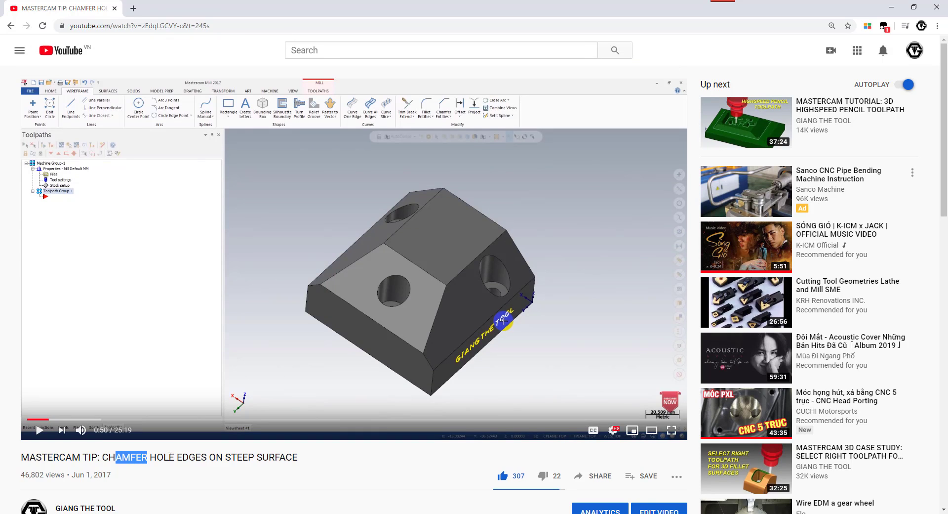
{"action": "left_click_drag", "start_coordinate": [196, 457], "coordinate": [209, 457]}
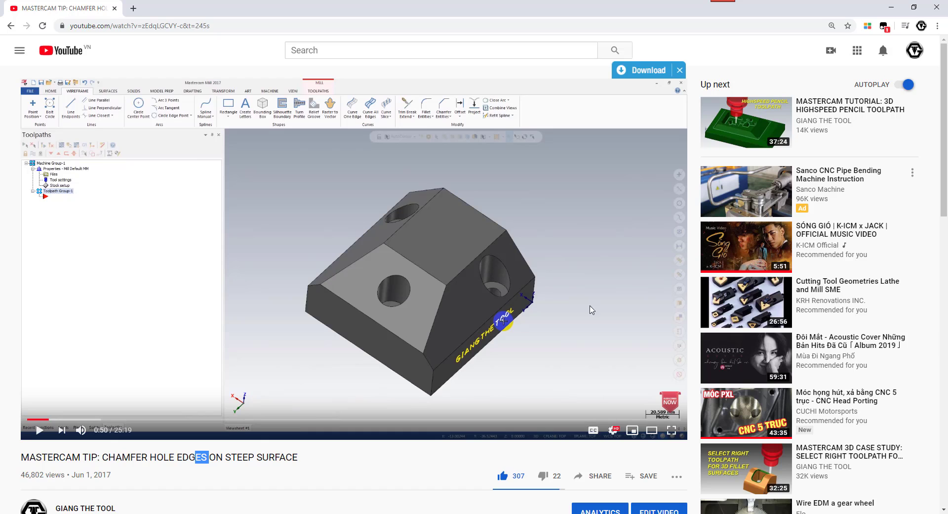
{"action": "left_click", "coordinate": [652, 430]}
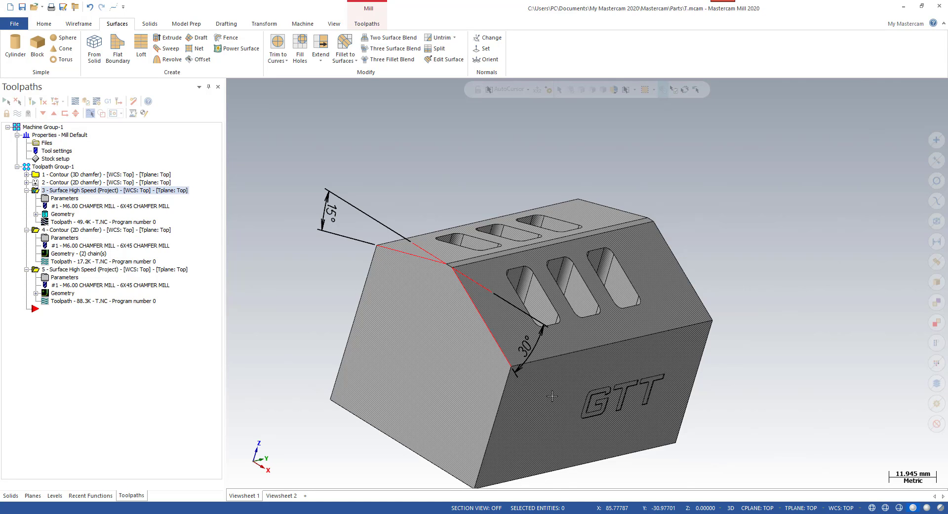
Examine the solid block's two sloped faces and the rounded pocket openings on each from several angles
{"action": "scroll", "coordinate": [815, 243], "scroll_direction": "down", "scroll_amount": 2}
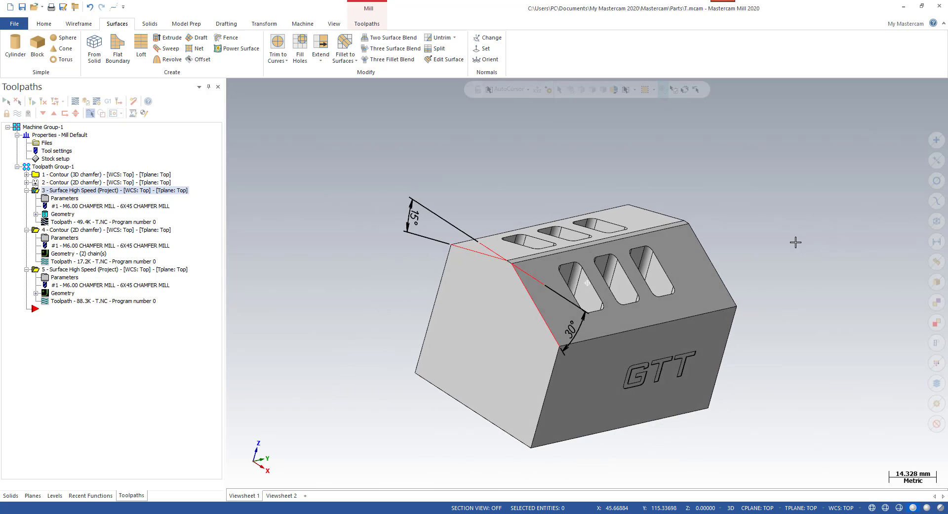
{"action": "mouse_move", "coordinate": [795, 242]}
{"action": "middle_mouse_down"}
{"action": "mouse_move", "coordinate": [755, 277]}
{"action": "mouse_move", "coordinate": [674, 227]}
{"action": "middle_mouse_up"}
{"action": "scroll", "coordinate": [667, 222], "scroll_direction": "up", "scroll_amount": 2}
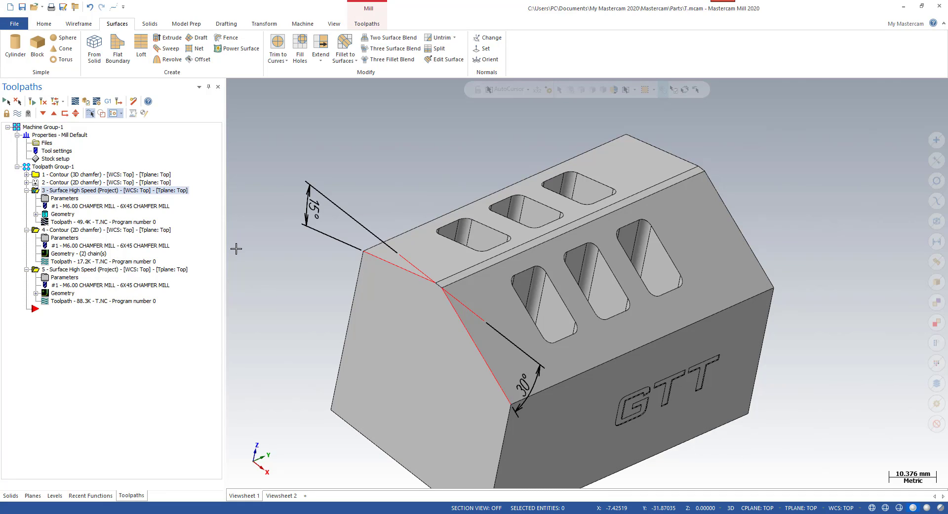
{"action": "scroll", "coordinate": [495, 249], "scroll_direction": "down", "scroll_amount": 3}
{"action": "middle_click_drag", "start_coordinate": [580, 257], "coordinate": [661, 236]}
{"action": "scroll", "coordinate": [648, 251], "scroll_direction": "up", "scroll_amount": 2}
{"action": "scroll", "coordinate": [660, 237], "scroll_direction": "down", "scroll_amount": 1}
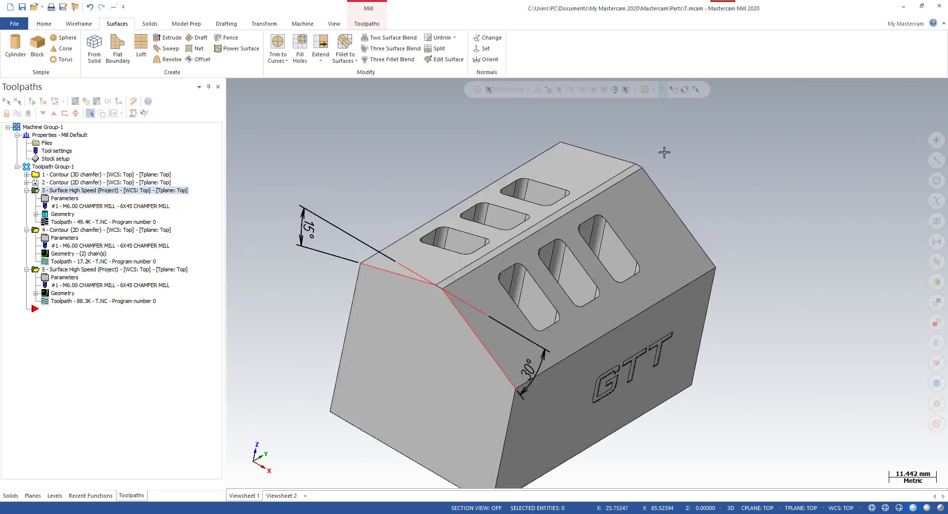
{"action": "scroll", "coordinate": [664, 152], "scroll_direction": "down", "scroll_amount": 1}
{"action": "middle_click_drag", "start_coordinate": [664, 154], "coordinate": [648, 233]}
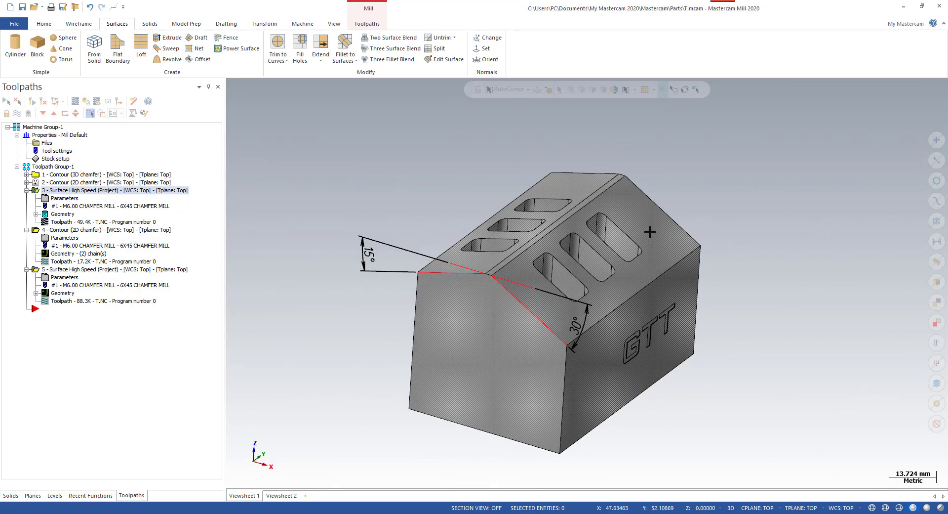
{"action": "scroll", "coordinate": [569, 283], "scroll_direction": "up", "scroll_amount": 2}
{"action": "middle_click_drag", "start_coordinate": [587, 282], "coordinate": [630, 218]}
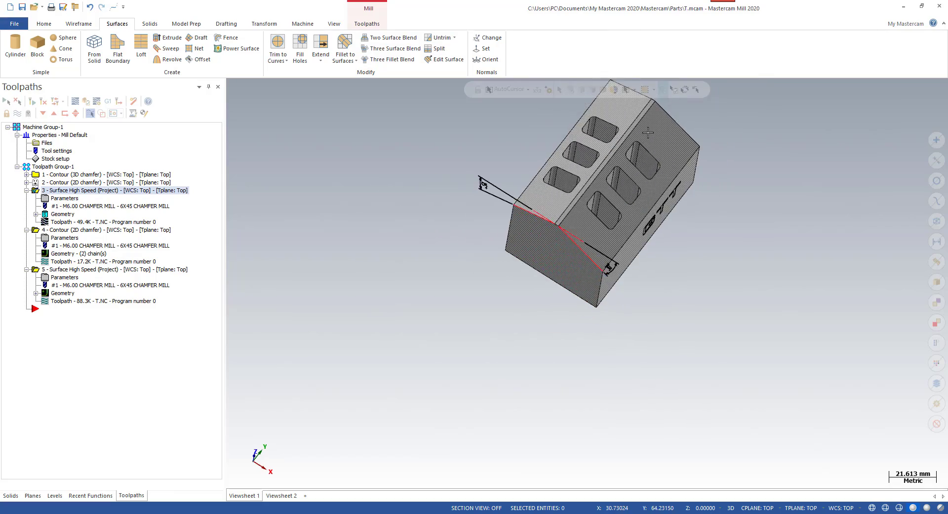
{"action": "scroll", "coordinate": [523, 217], "scroll_direction": "up", "scroll_amount": 1}
{"action": "middle_click_drag", "start_coordinate": [535, 245], "coordinate": [508, 192]}
{"action": "scroll", "coordinate": [578, 282], "scroll_direction": "down", "scroll_amount": 3}
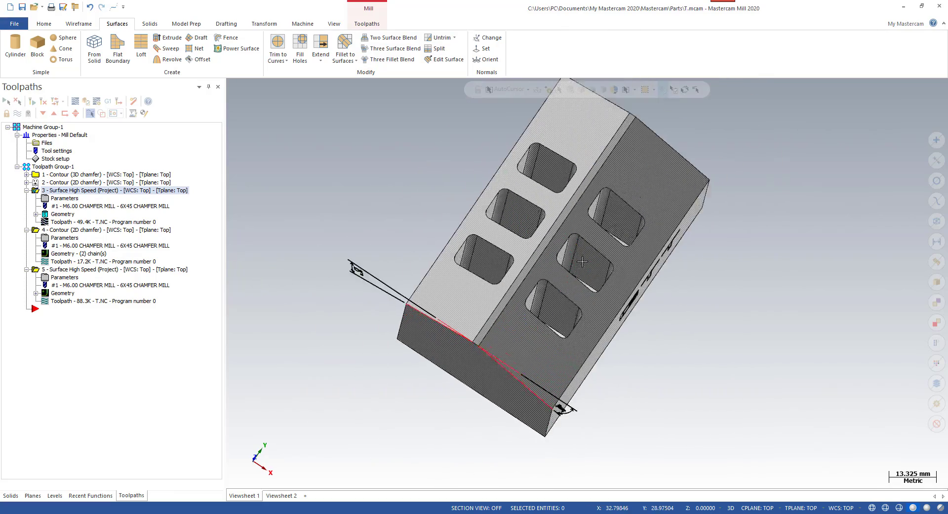
{"action": "middle_click_drag", "start_coordinate": [611, 225], "coordinate": [631, 174]}
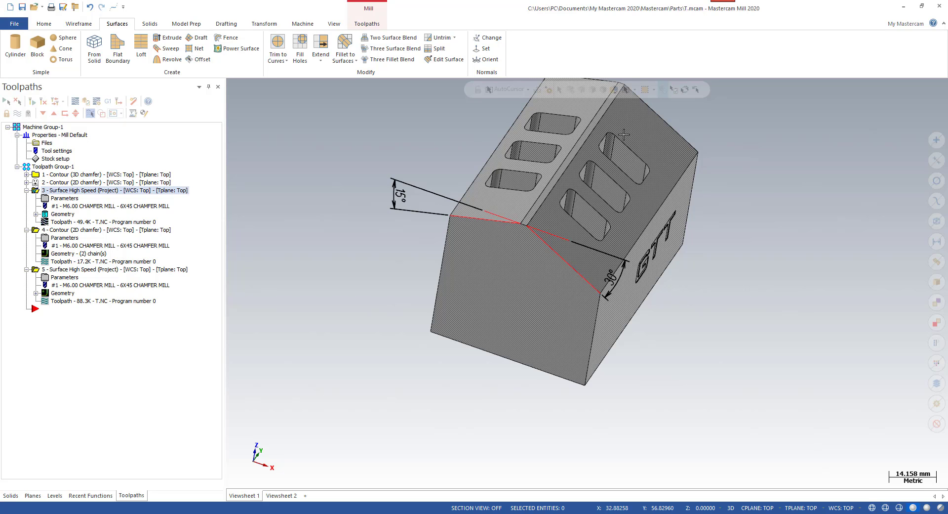
{"action": "scroll", "coordinate": [623, 134], "scroll_direction": "up", "scroll_amount": 3}
{"action": "scroll", "coordinate": [650, 194], "scroll_direction": "down", "scroll_amount": 2}
{"action": "middle_click_drag", "start_coordinate": [607, 222], "coordinate": [516, 165]}
Switch to the front view and examine the two face inclinations at the angle dimensions and the pocket edges
{"action": "key", "text": "alt+2"}
{"action": "scroll", "coordinate": [554, 317], "scroll_direction": "down", "scroll_amount": 6}
{"action": "scroll", "coordinate": [463, 282], "scroll_direction": "up", "scroll_amount": 1}
{"action": "scroll", "coordinate": [561, 254], "scroll_direction": "up", "scroll_amount": 1}
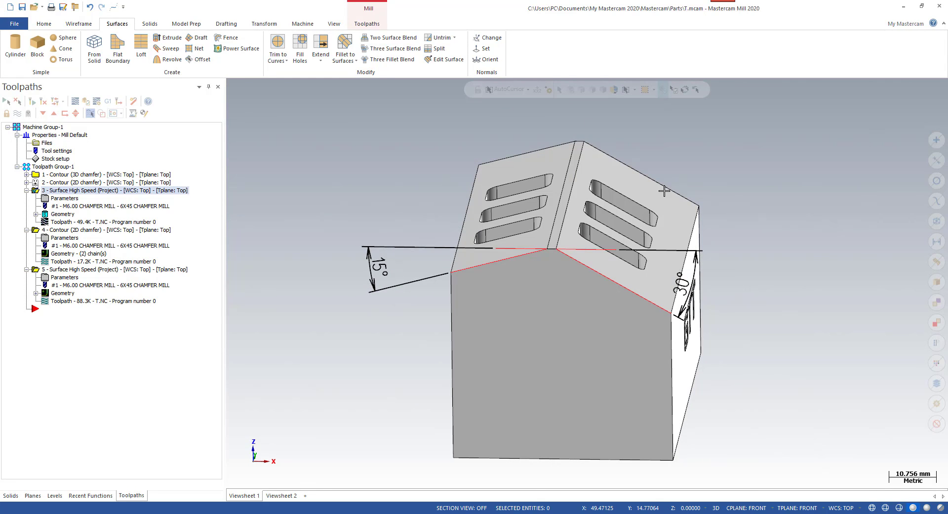
{"action": "mouse_move", "coordinate": [512, 289]}
{"action": "middle_mouse_down"}
{"action": "mouse_move", "coordinate": [390, 280]}
{"action": "mouse_move", "coordinate": [385, 261]}
{"action": "mouse_move", "coordinate": [380, 267]}
{"action": "middle_mouse_up"}
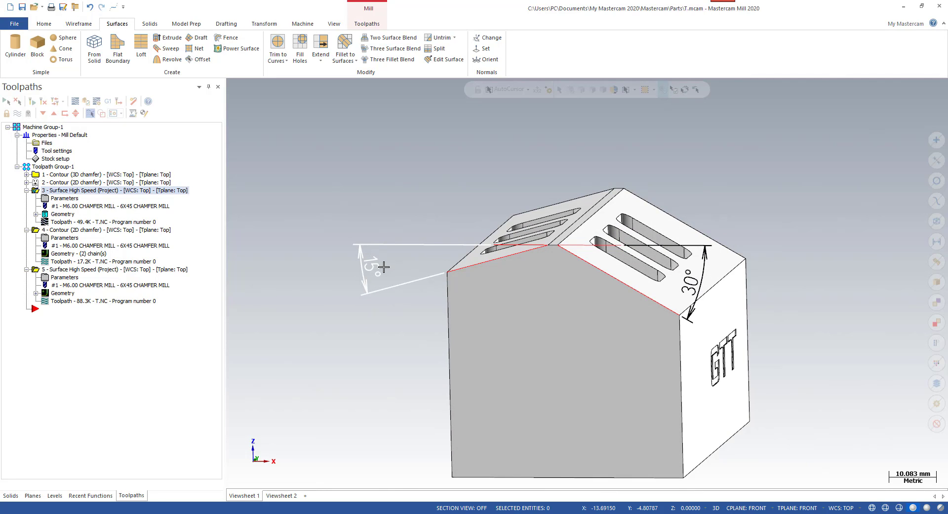
{"action": "middle_click_drag", "start_coordinate": [405, 206], "coordinate": [395, 212]}
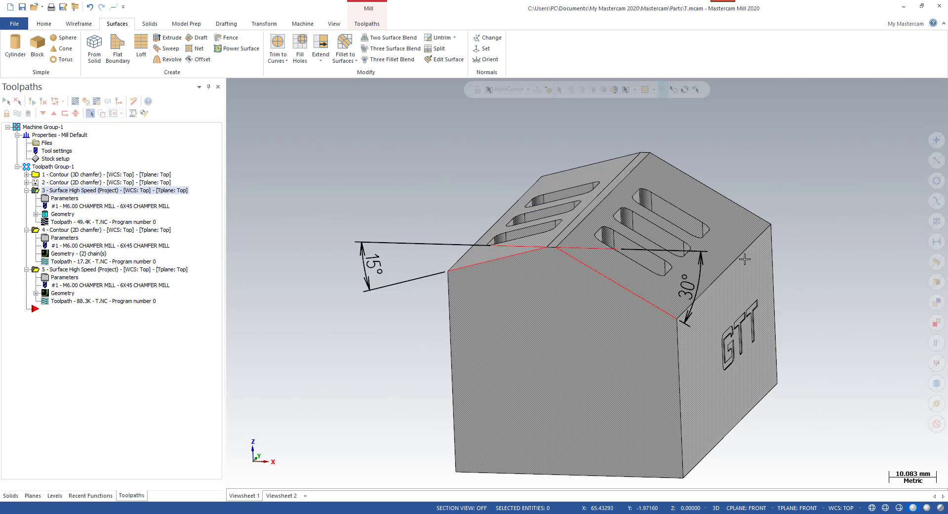
{"action": "mouse_move", "coordinate": [745, 259]}
{"action": "middle_mouse_down"}
{"action": "mouse_move", "coordinate": [727, 282]}
{"action": "mouse_move", "coordinate": [773, 315]}
{"action": "mouse_move", "coordinate": [692, 215]}
{"action": "middle_mouse_up"}
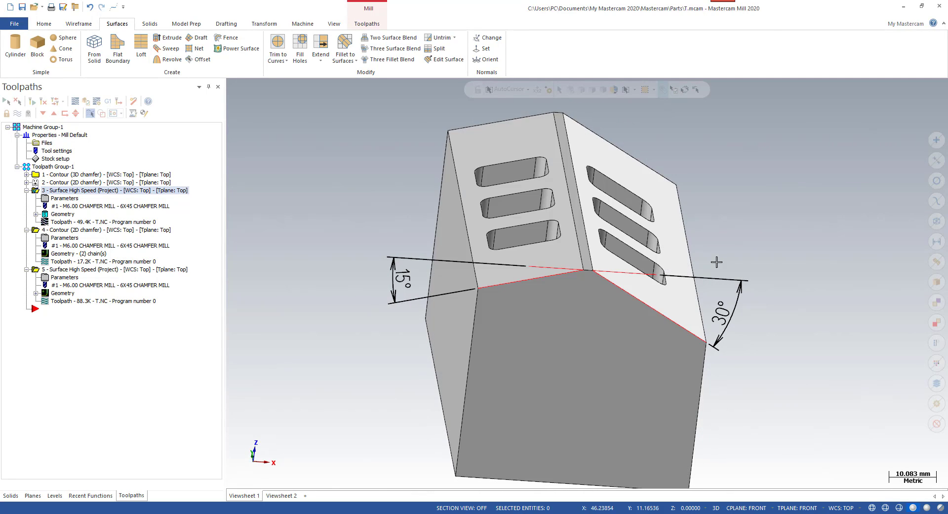
{"action": "middle_click_drag", "start_coordinate": [760, 324], "coordinate": [704, 248]}
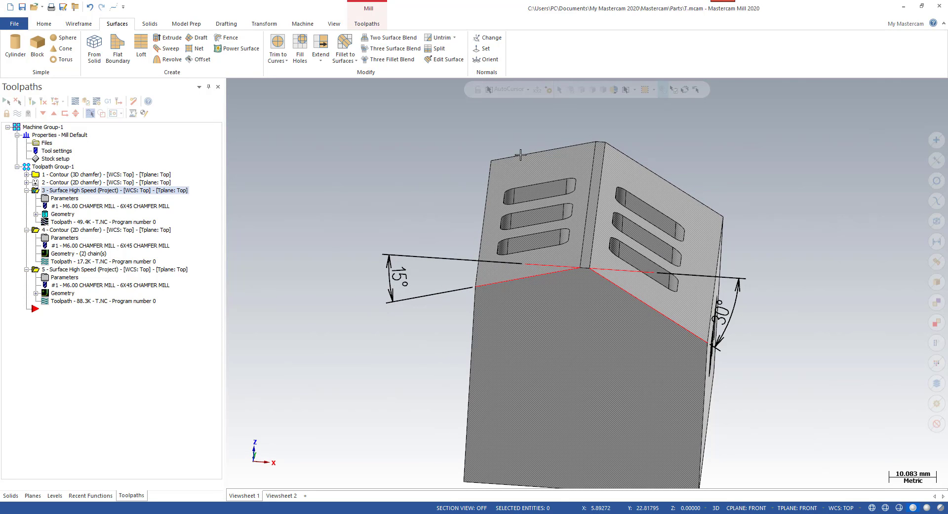
{"action": "middle_click_drag", "start_coordinate": [546, 175], "coordinate": [479, 180]}
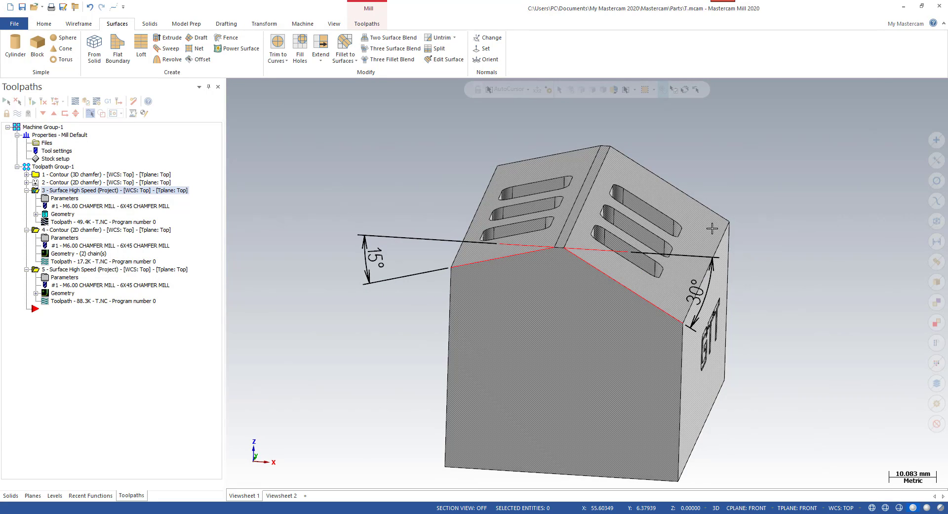
{"action": "middle_click_drag", "start_coordinate": [712, 227], "coordinate": [654, 335]}
{"action": "scroll", "coordinate": [642, 302], "scroll_direction": "up", "scroll_amount": 2}
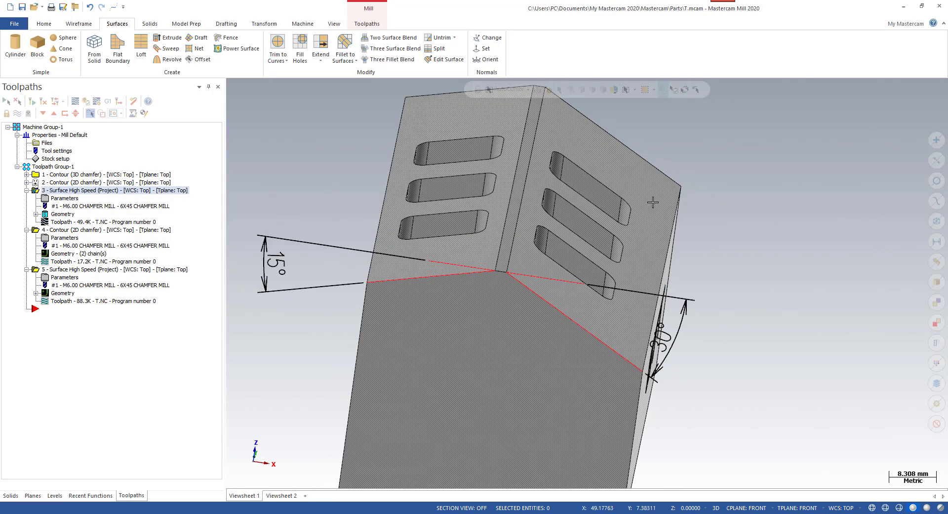
{"action": "middle_click_drag", "start_coordinate": [652, 201], "coordinate": [610, 212]}
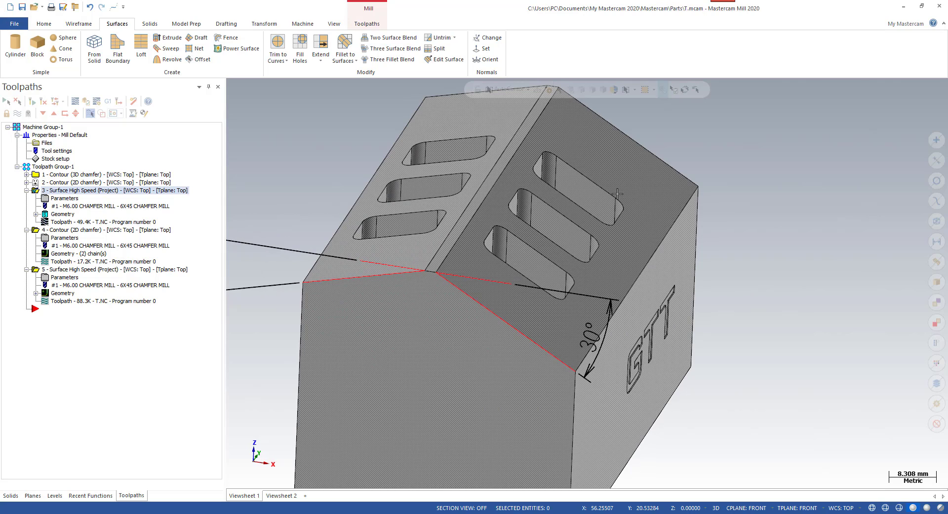
{"action": "scroll", "coordinate": [642, 197], "scroll_direction": "down", "scroll_amount": 2}
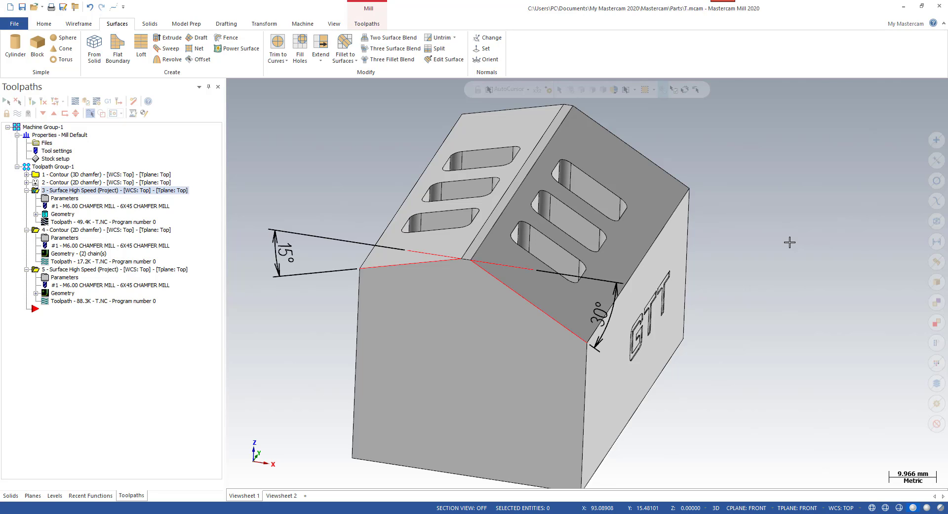
Verify operation 1, Contour (3D chamfer), in the simulator and play its machining through to the last move
{"action": "left_click", "coordinate": [96, 176]}
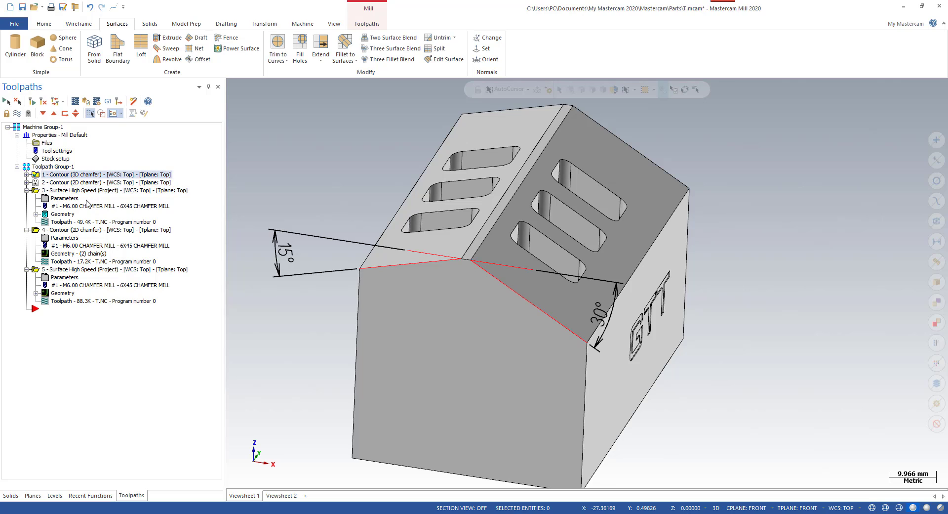
{"action": "left_click", "coordinate": [86, 102]}
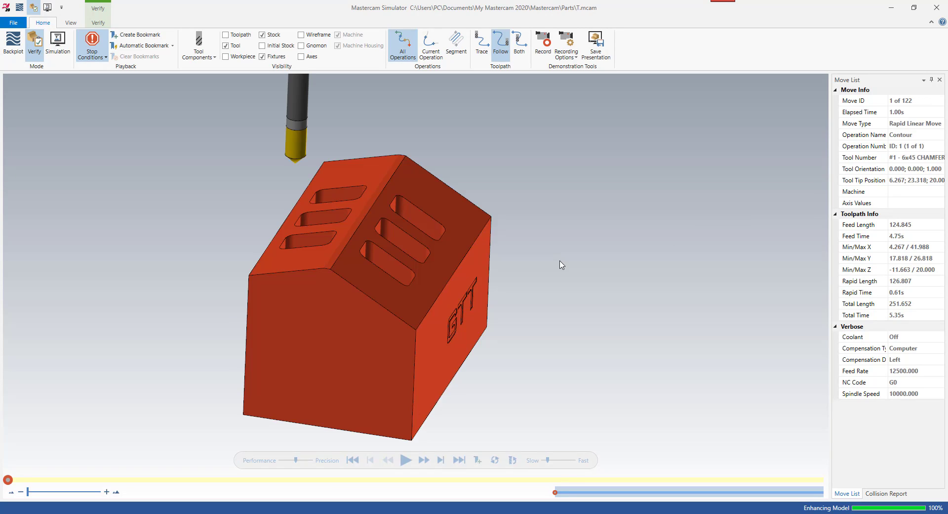
{"action": "scroll", "coordinate": [423, 253], "scroll_direction": "up", "scroll_amount": 5}
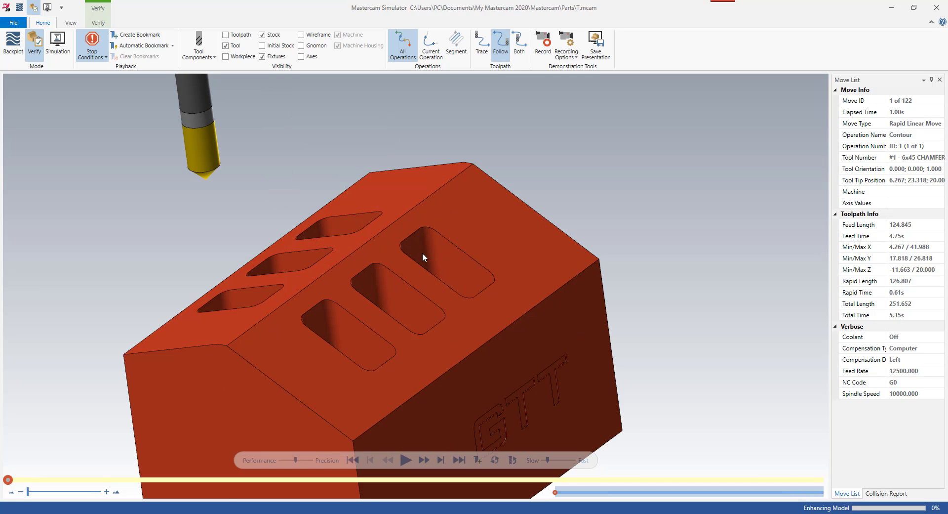
{"action": "scroll", "coordinate": [547, 216], "scroll_direction": "down", "scroll_amount": 1}
{"action": "middle_click_drag", "start_coordinate": [439, 273], "coordinate": [417, 280]}
{"action": "key", "text": "r"}
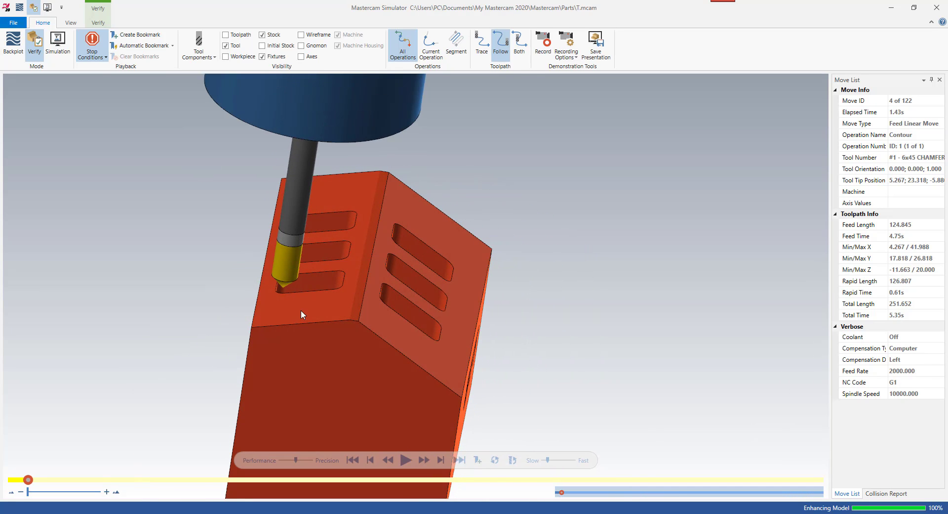
{"action": "scroll", "coordinate": [301, 310], "scroll_direction": "up", "scroll_amount": 3}
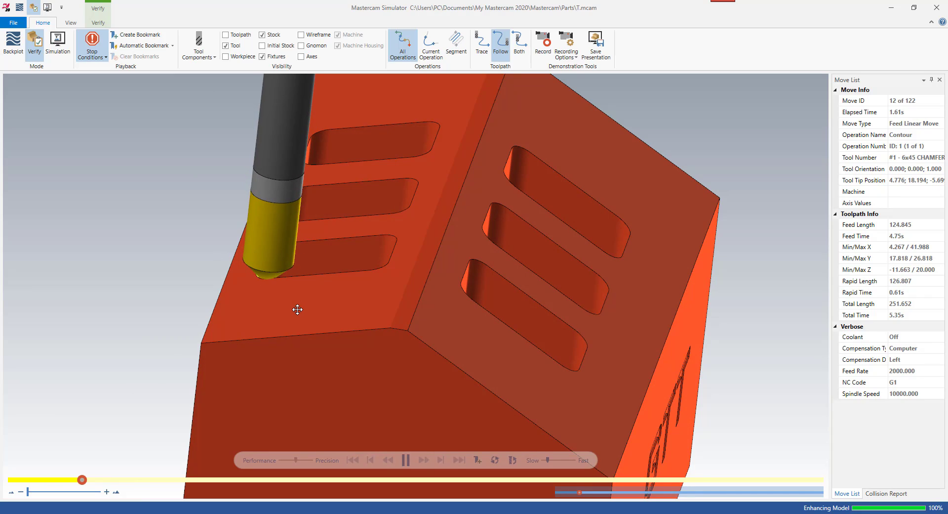
{"action": "left_click", "coordinate": [410, 460]}
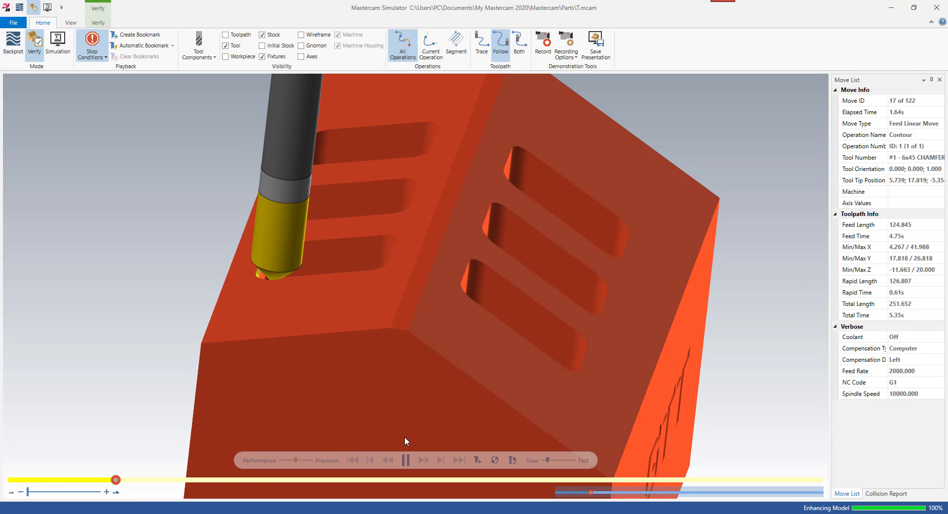
{"action": "scroll", "coordinate": [388, 287], "scroll_direction": "down", "scroll_amount": 2}
{"action": "middle_click_drag", "start_coordinate": [386, 284], "coordinate": [407, 299]}
{"action": "scroll", "coordinate": [487, 273], "scroll_direction": "up", "scroll_amount": 3}
{"action": "scroll", "coordinate": [499, 279], "scroll_direction": "down", "scroll_amount": 3}
{"action": "mouse_move", "coordinate": [508, 286]}
{"action": "middle_mouse_down"}
{"action": "mouse_move", "coordinate": [531, 308]}
{"action": "mouse_move", "coordinate": [517, 322]}
{"action": "mouse_move", "coordinate": [537, 293]}
{"action": "mouse_move", "coordinate": [567, 296]}
{"action": "mouse_move", "coordinate": [413, 326]}
{"action": "mouse_move", "coordinate": [429, 319]}
{"action": "mouse_move", "coordinate": [449, 342]}
{"action": "mouse_move", "coordinate": [420, 348]}
{"action": "mouse_move", "coordinate": [340, 324]}
{"action": "mouse_move", "coordinate": [363, 323]}
{"action": "middle_mouse_up"}
{"action": "scroll", "coordinate": [479, 229], "scroll_direction": "down", "scroll_amount": 3}
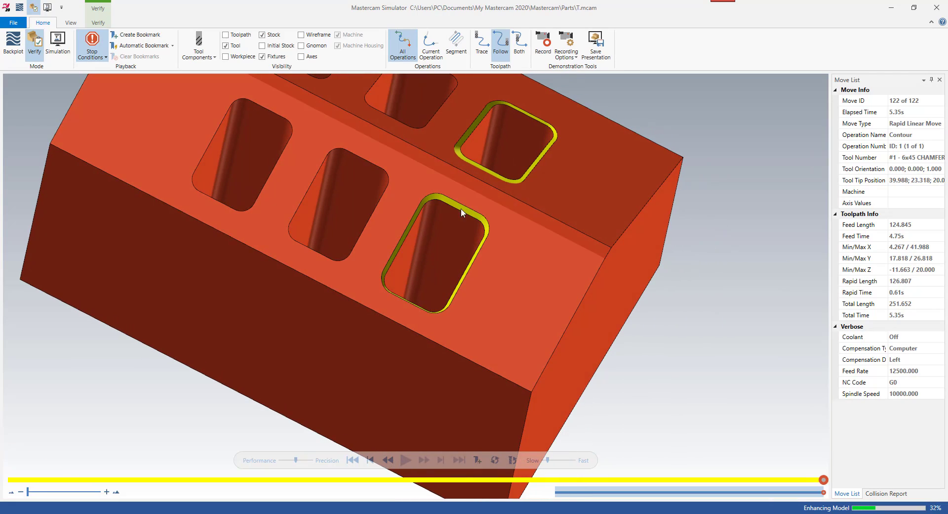
Inspect the chamfer width around the machined pocket on the shallower sloped face of the simulated stock
{"action": "mouse_move", "coordinate": [460, 209]}
{"action": "middle_mouse_down"}
{"action": "mouse_move", "coordinate": [483, 214]}
{"action": "mouse_move", "coordinate": [492, 249]}
{"action": "mouse_move", "coordinate": [470, 197]}
{"action": "middle_mouse_up"}
{"action": "scroll", "coordinate": [448, 205], "scroll_direction": "up", "scroll_amount": 6}
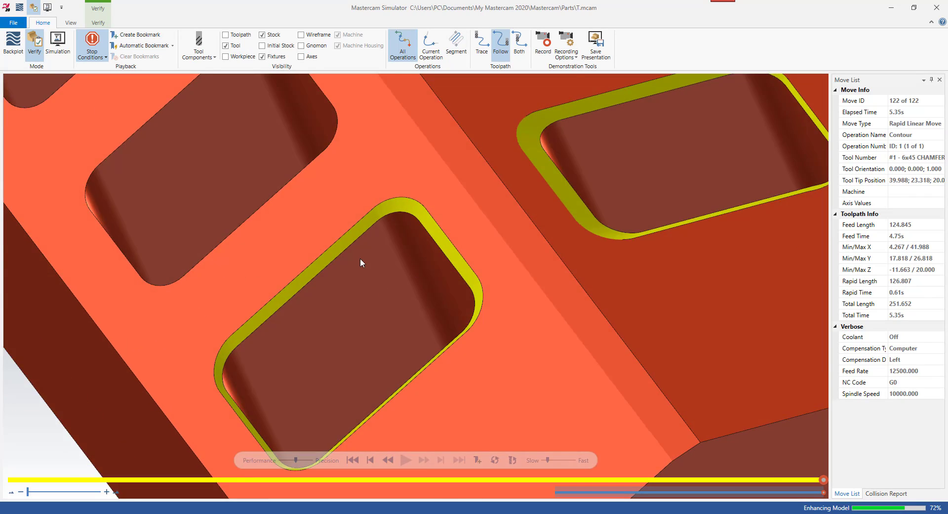
{"action": "scroll", "coordinate": [312, 334], "scroll_direction": "down", "scroll_amount": 5}
{"action": "scroll", "coordinate": [311, 326], "scroll_direction": "up", "scroll_amount": 6}
{"action": "scroll", "coordinate": [312, 335], "scroll_direction": "down", "scroll_amount": 1}
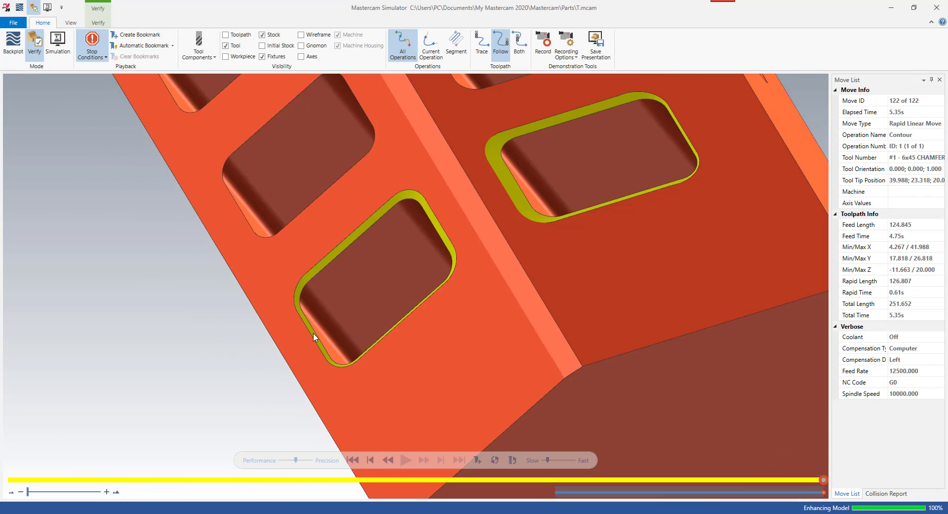
{"action": "middle_click_drag", "start_coordinate": [314, 337], "coordinate": [306, 333]}
{"action": "middle_click_drag", "start_coordinate": [382, 253], "coordinate": [450, 216]}
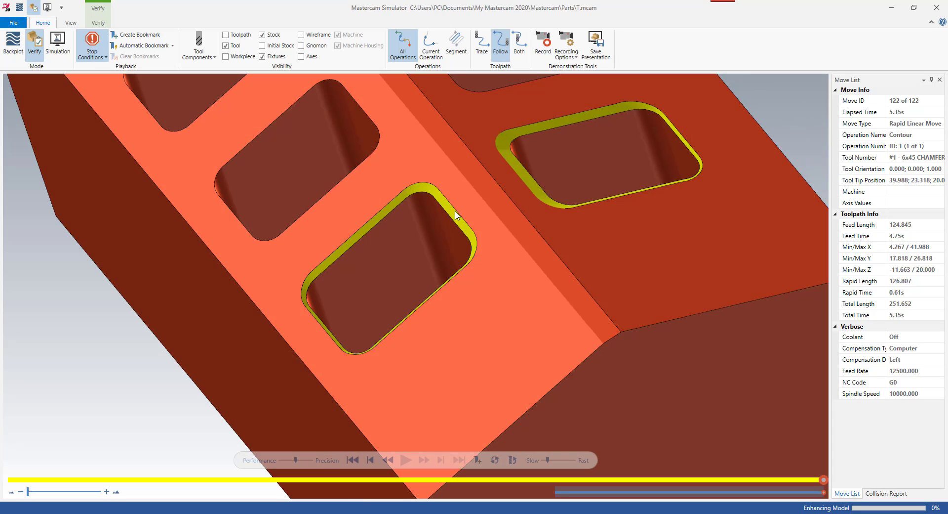
{"action": "scroll", "coordinate": [463, 217], "scroll_direction": "down", "scroll_amount": 2}
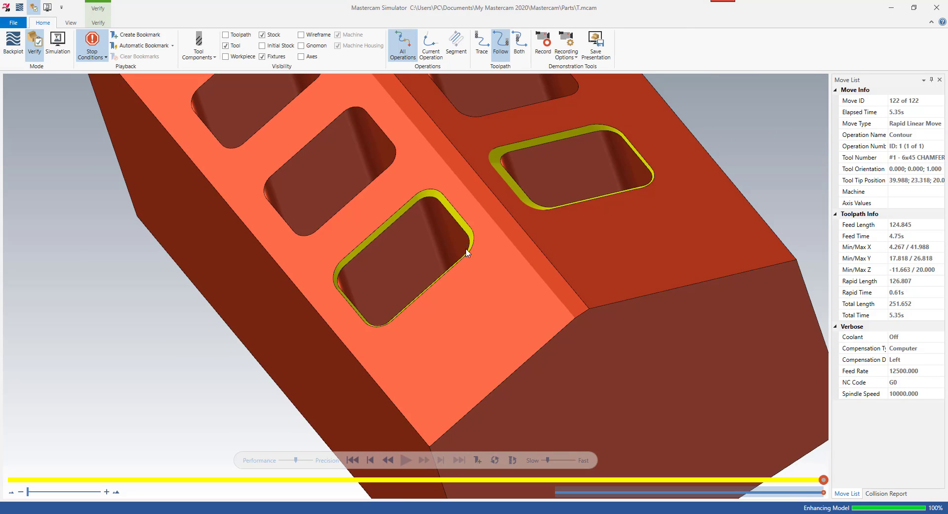
{"action": "middle_click_drag", "start_coordinate": [468, 253], "coordinate": [442, 247]}
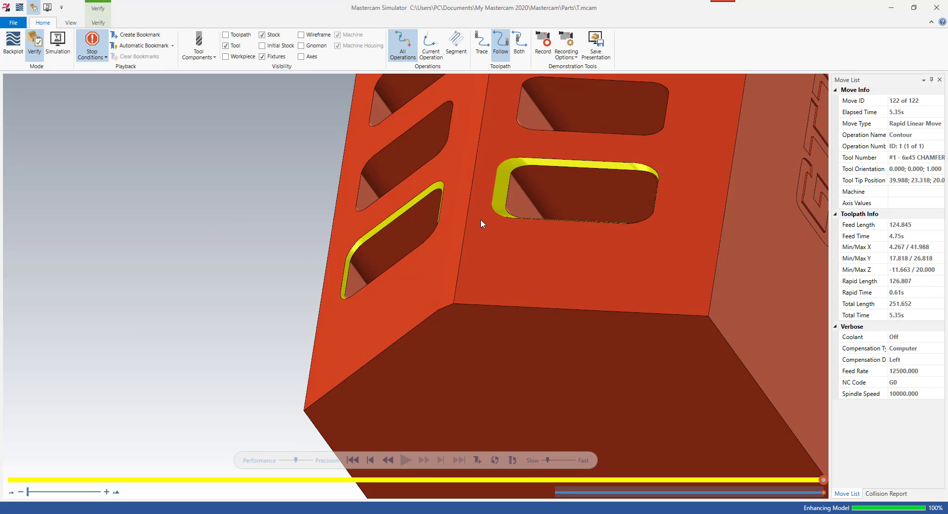
Inspect the chamfer around the machined pocket on the steeper face and compare it with the one on the shallower face
{"action": "middle_click_drag", "start_coordinate": [518, 245], "coordinate": [603, 226]}
{"action": "scroll", "coordinate": [581, 206], "scroll_direction": "up", "scroll_amount": 3}
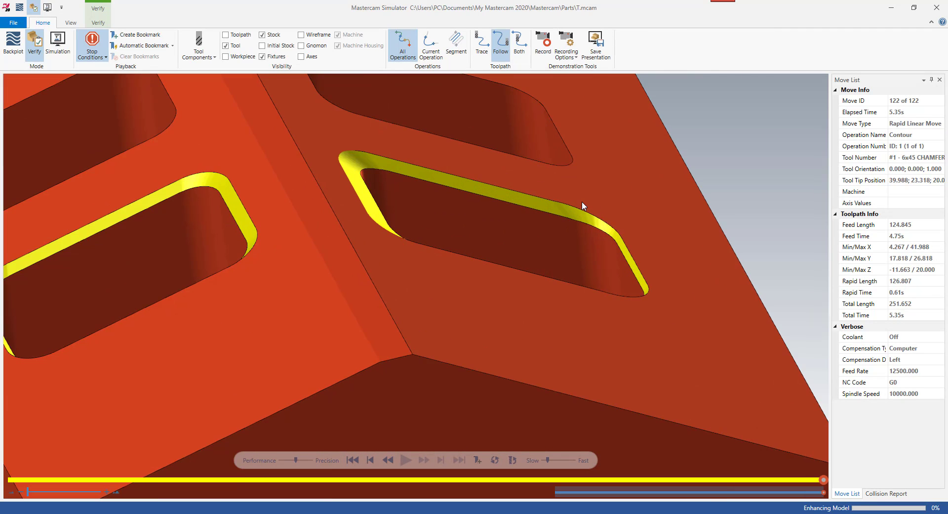
{"action": "scroll", "coordinate": [647, 275], "scroll_direction": "down", "scroll_amount": 2}
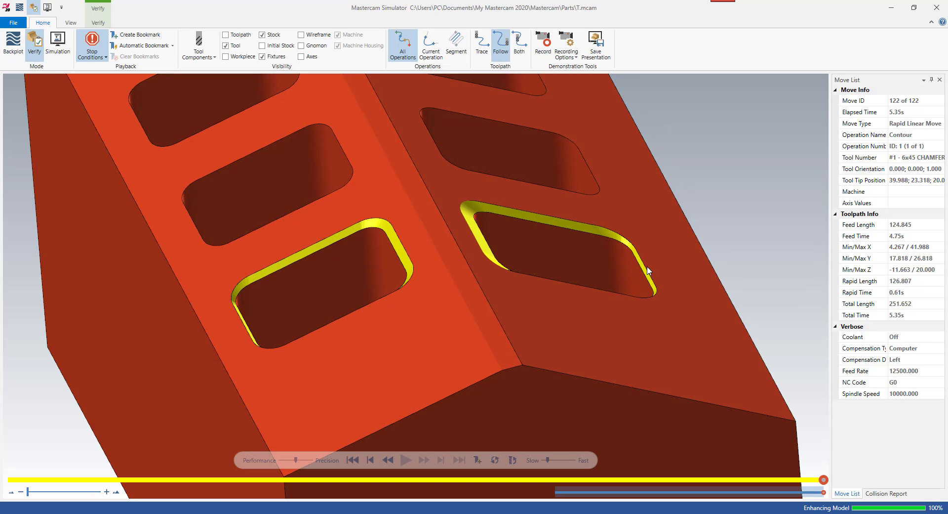
{"action": "middle_click_drag", "start_coordinate": [647, 276], "coordinate": [466, 233]}
{"action": "scroll", "coordinate": [506, 246], "scroll_direction": "up", "scroll_amount": 2}
{"action": "scroll", "coordinate": [481, 238], "scroll_direction": "down", "scroll_amount": 3}
{"action": "scroll", "coordinate": [467, 233], "scroll_direction": "down", "scroll_amount": 4}
{"action": "middle_click_drag", "start_coordinate": [489, 270], "coordinate": [518, 271]}
{"action": "middle_click_drag", "start_coordinate": [541, 316], "coordinate": [499, 284]}
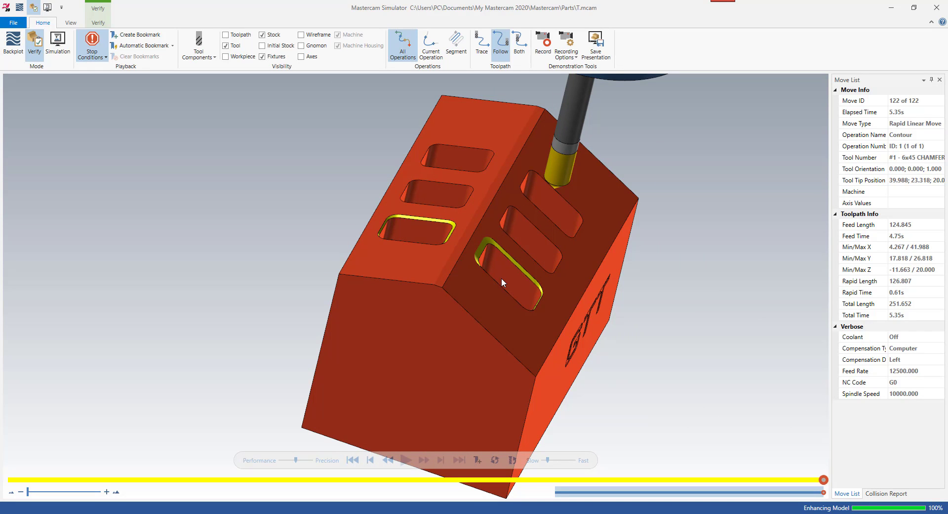
Compare the chamfer widths of the two machined pockets from several angles, and close the simulator
{"action": "scroll", "coordinate": [502, 277], "scroll_direction": "up", "scroll_amount": 3}
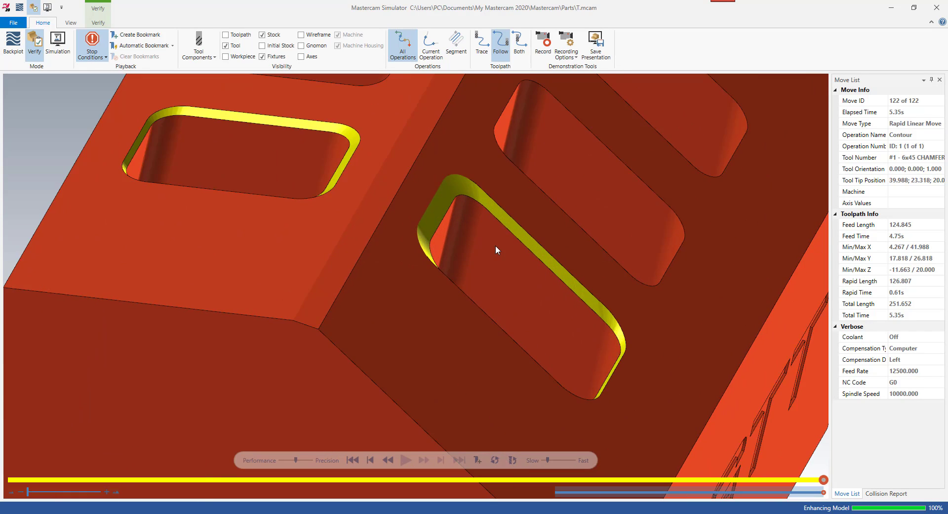
{"action": "scroll", "coordinate": [534, 280], "scroll_direction": "down", "scroll_amount": 2}
{"action": "middle_click_drag", "start_coordinate": [534, 281], "coordinate": [512, 297]}
{"action": "scroll", "coordinate": [511, 297], "scroll_direction": "down", "scroll_amount": 2}
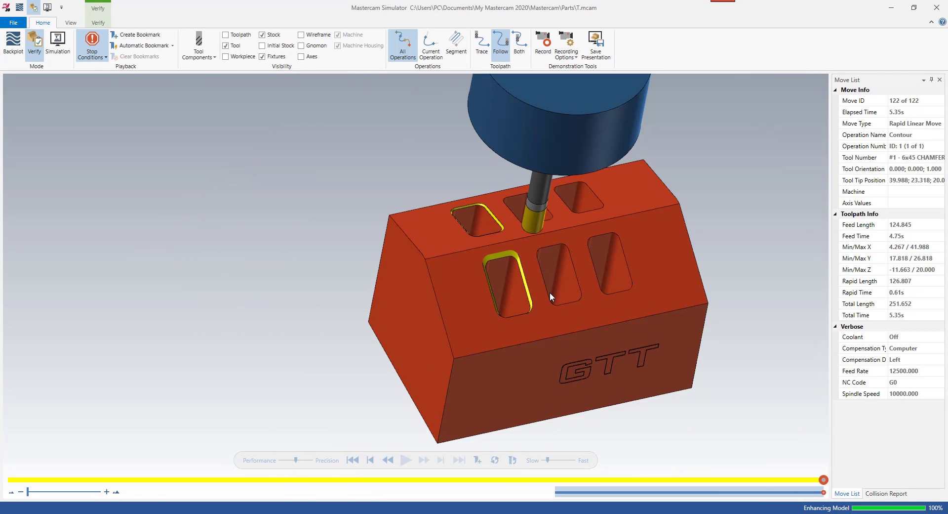
{"action": "scroll", "coordinate": [554, 285], "scroll_direction": "up", "scroll_amount": 2}
{"action": "mouse_move", "coordinate": [556, 284]}
{"action": "middle_mouse_down"}
{"action": "mouse_move", "coordinate": [549, 281]}
{"action": "mouse_move", "coordinate": [564, 275]}
{"action": "middle_mouse_up"}
{"action": "scroll", "coordinate": [451, 315], "scroll_direction": "down", "scroll_amount": 2}
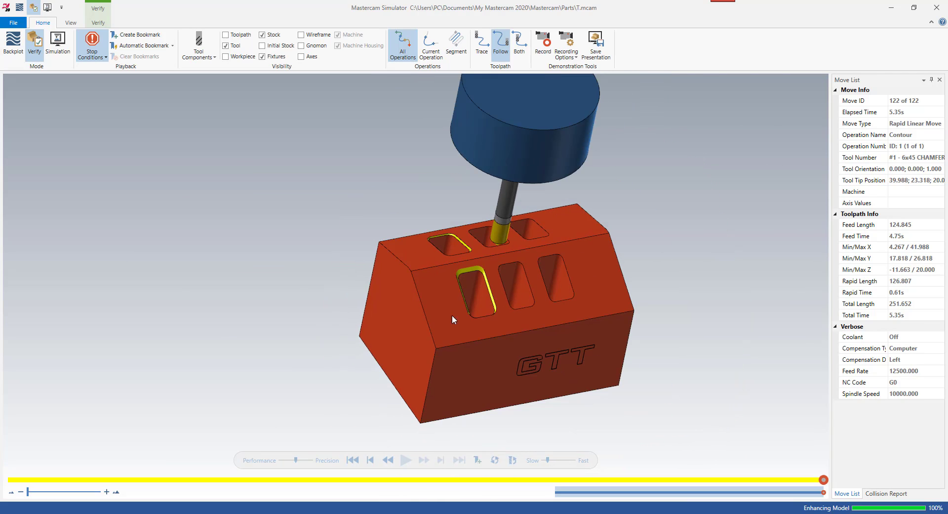
{"action": "middle_click_drag", "start_coordinate": [452, 315], "coordinate": [534, 274]}
{"action": "scroll", "coordinate": [469, 277], "scroll_direction": "up", "scroll_amount": 2}
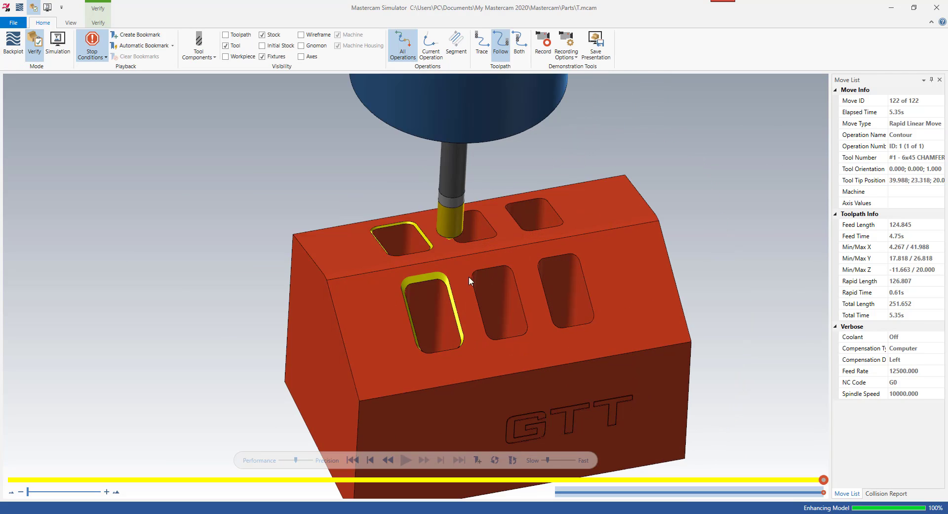
{"action": "middle_click_drag", "start_coordinate": [442, 283], "coordinate": [551, 230]}
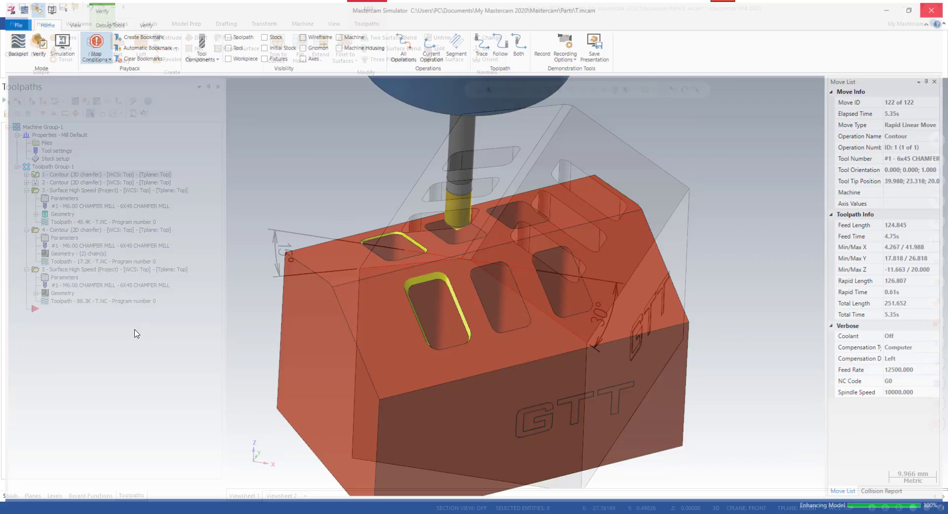
{"action": "left_click", "coordinate": [937, 8]}
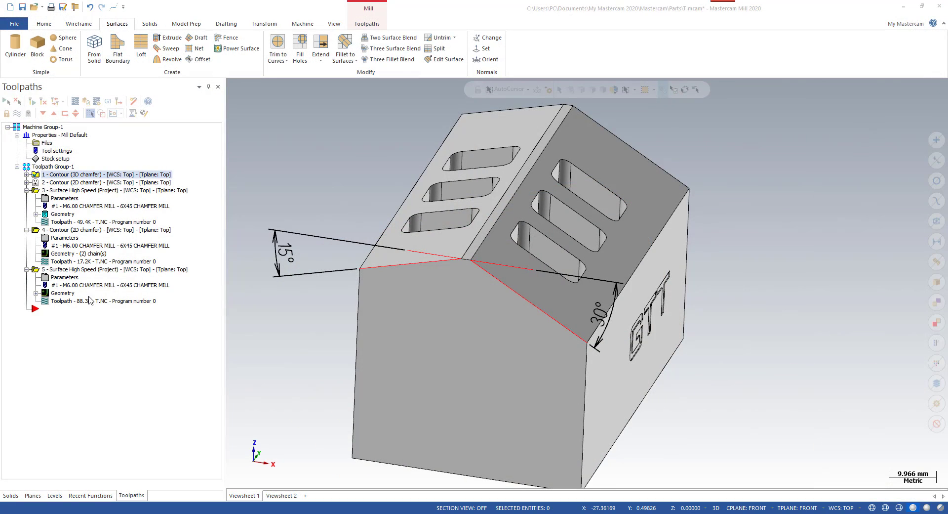
Verify operations 1 and 5 together in the simulator, keeping the stop at operation change active, and start the machining playback
{"action": "left_click", "coordinate": [92, 270]}
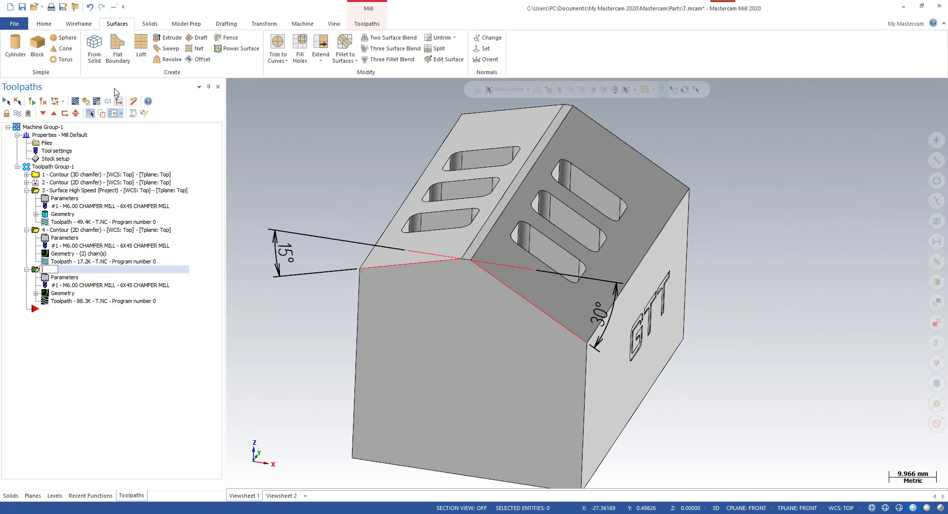
{"action": "left_click", "coordinate": [61, 177]}
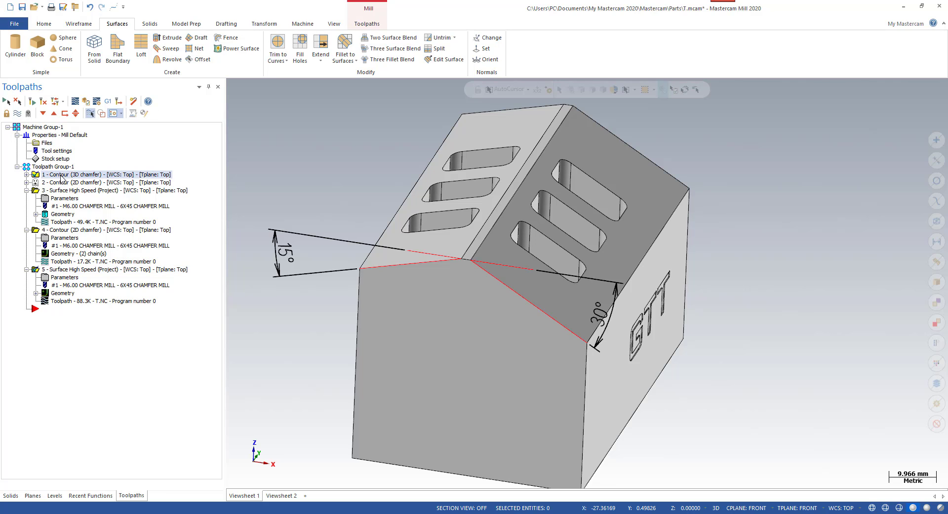
{"action": "left_click", "coordinate": [87, 102]}
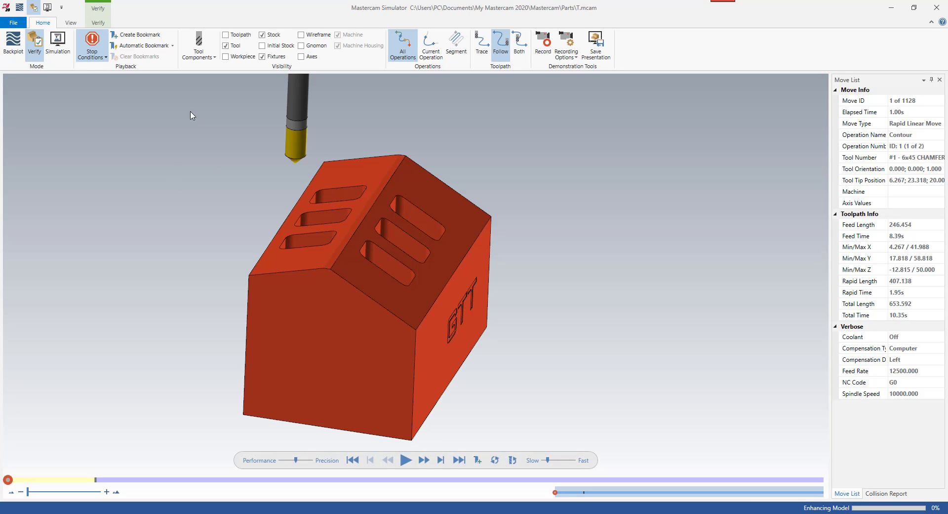
{"action": "left_click", "coordinate": [92, 54]}
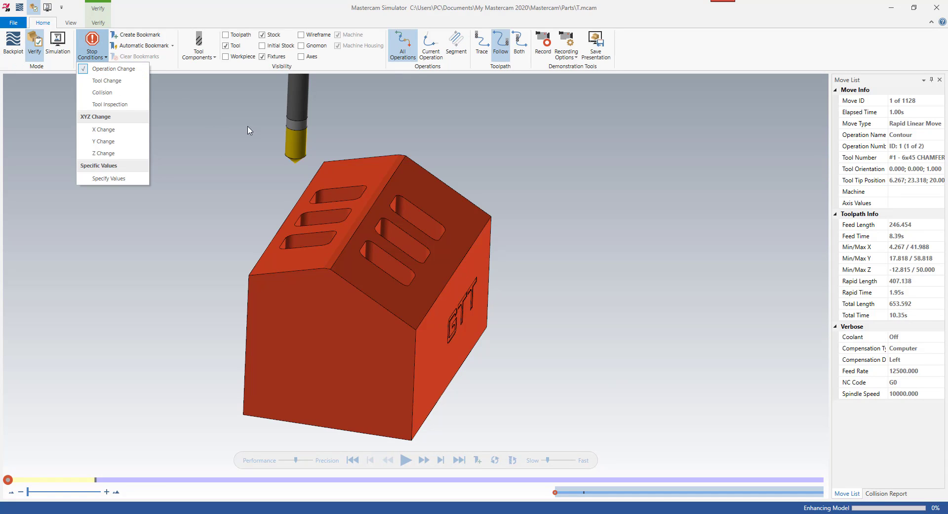
{"action": "left_click", "coordinate": [113, 70]}
{"action": "left_click", "coordinate": [440, 463]}
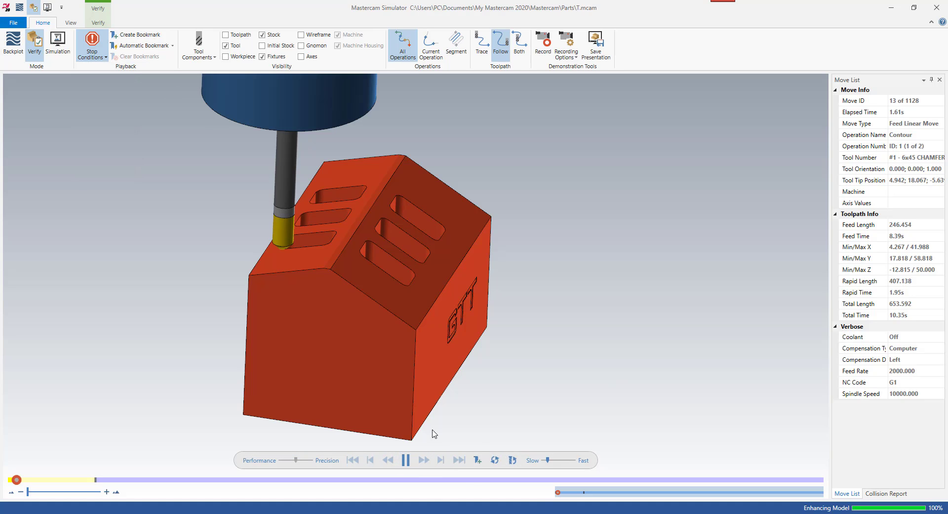
Continue the playback past the operation change and run operation 5, Surface High Speed (Project), through to its last move
{"action": "mouse_move", "coordinate": [351, 218]}
{"action": "middle_mouse_down"}
{"action": "mouse_move", "coordinate": [304, 233]}
{"action": "mouse_move", "coordinate": [345, 232]}
{"action": "middle_mouse_up"}
{"action": "scroll", "coordinate": [382, 221], "scroll_direction": "up", "scroll_amount": 5}
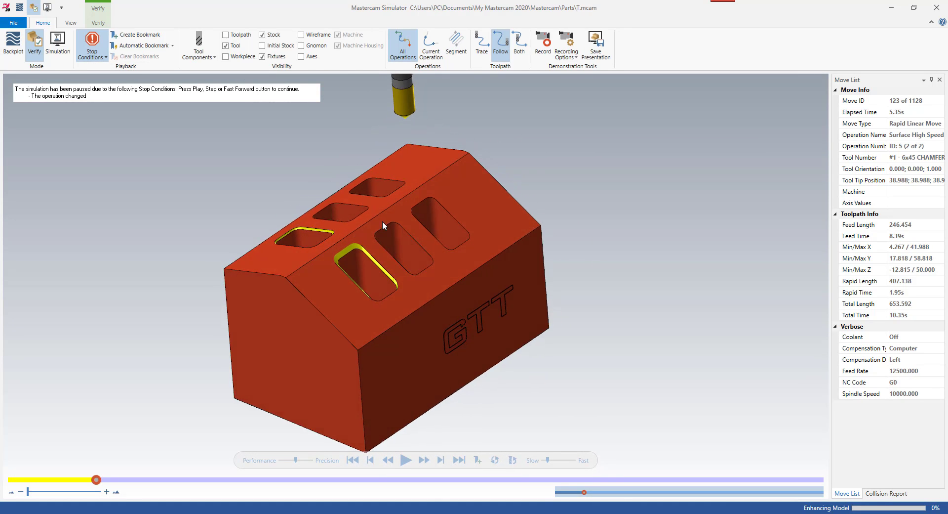
{"action": "scroll", "coordinate": [449, 211], "scroll_direction": "down", "scroll_amount": 4}
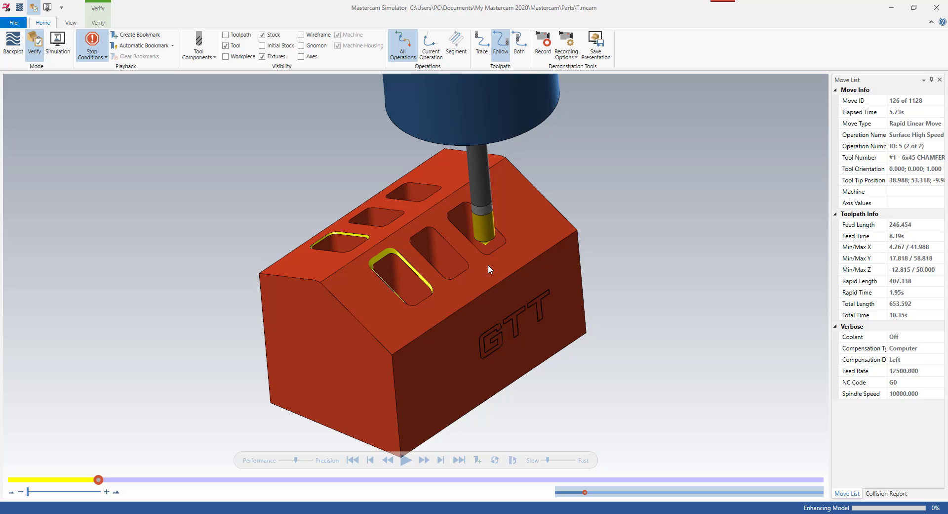
{"action": "scroll", "coordinate": [496, 262], "scroll_direction": "up", "scroll_amount": 2}
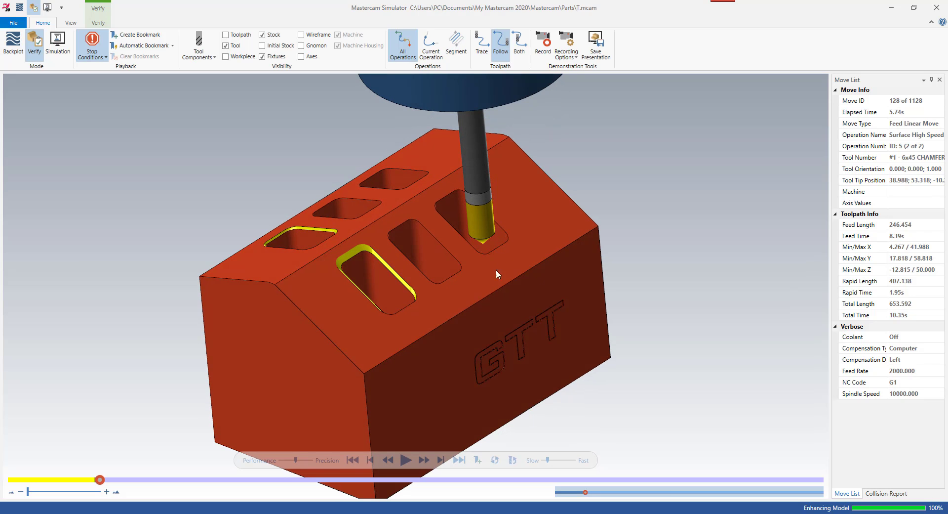
{"action": "left_click", "coordinate": [405, 459]}
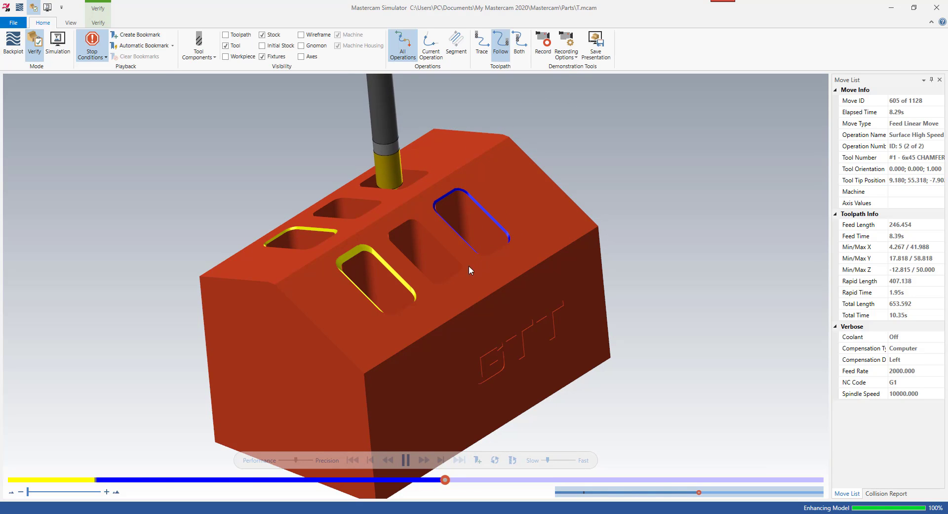
{"action": "middle_click_drag", "start_coordinate": [434, 258], "coordinate": [372, 234]}
{"action": "scroll", "coordinate": [338, 253], "scroll_direction": "down", "scroll_amount": 3}
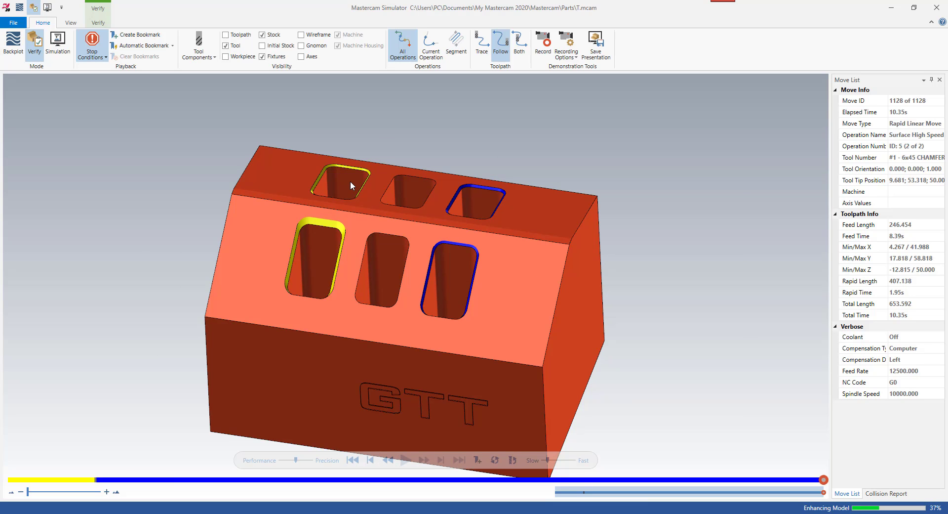
Compare the blue chamfers cut by the Project operation with the yellow 3D contour chamfers on both sloped faces
{"action": "middle_click_drag", "start_coordinate": [359, 234], "coordinate": [332, 216]}
{"action": "scroll", "coordinate": [318, 236], "scroll_direction": "up", "scroll_amount": 2}
{"action": "scroll", "coordinate": [318, 236], "scroll_direction": "down", "scroll_amount": 2}
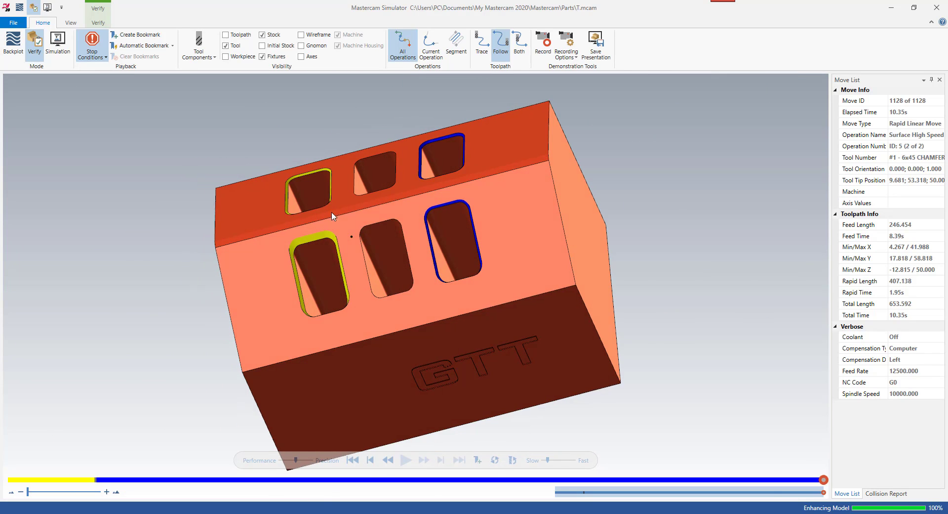
{"action": "scroll", "coordinate": [503, 205], "scroll_direction": "up", "scroll_amount": 5}
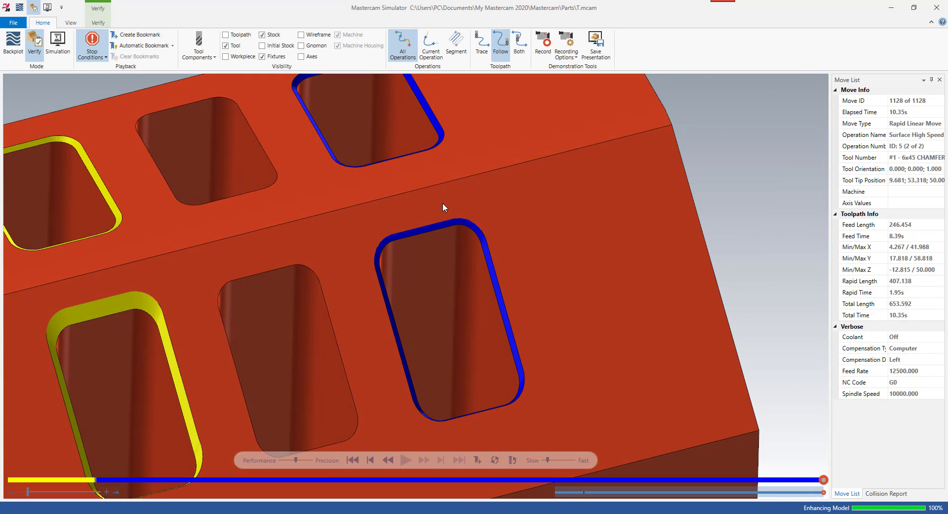
{"action": "scroll", "coordinate": [452, 265], "scroll_direction": "down", "scroll_amount": 5}
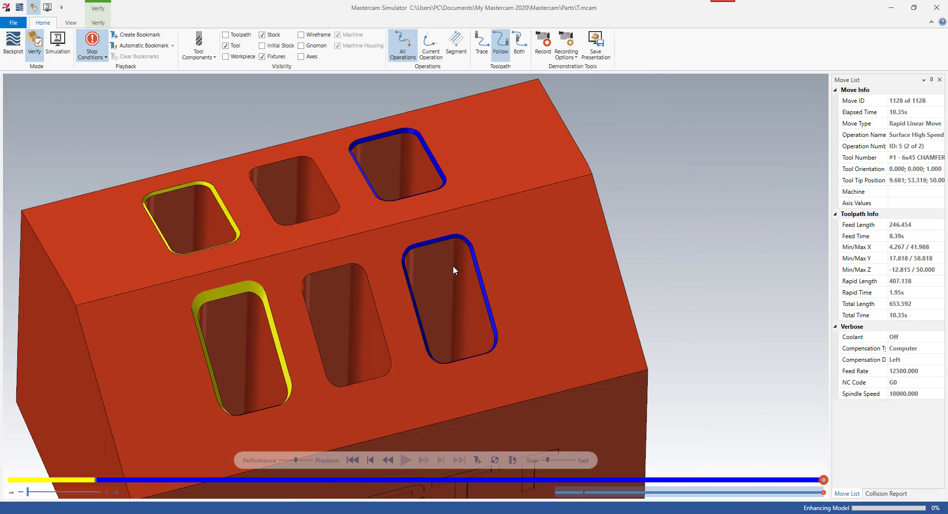
{"action": "mouse_move", "coordinate": [452, 256]}
{"action": "middle_mouse_down"}
{"action": "mouse_move", "coordinate": [474, 248]}
{"action": "mouse_move", "coordinate": [440, 246]}
{"action": "mouse_move", "coordinate": [453, 282]}
{"action": "mouse_move", "coordinate": [466, 255]}
{"action": "middle_mouse_up"}
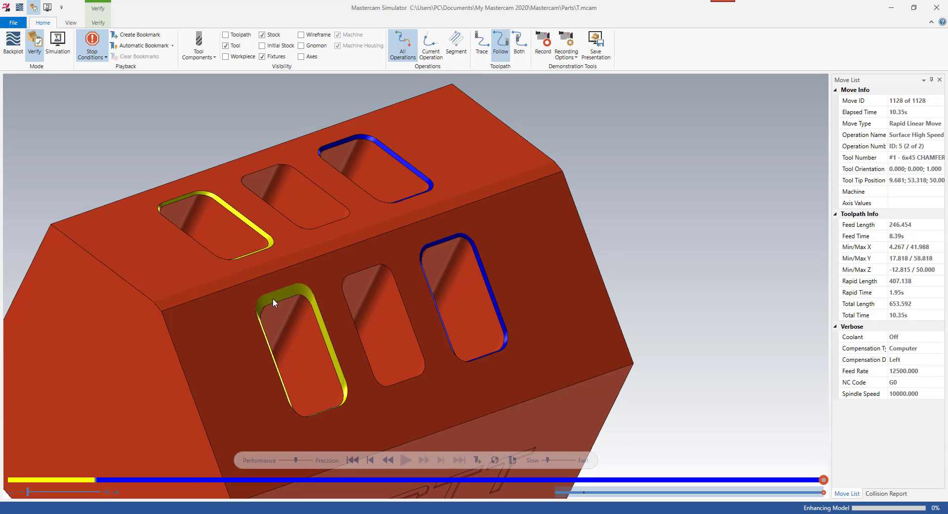
{"action": "middle_click_drag", "start_coordinate": [492, 269], "coordinate": [484, 266]}
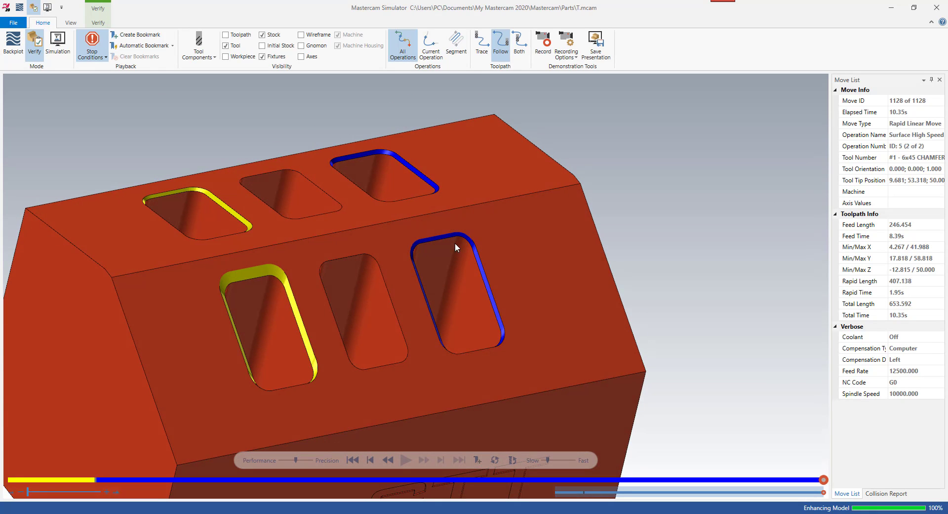
Inspect the blue chamfer's width around the steeper face's pocket up close against the yellow one, and close the simulator
{"action": "middle_click_drag", "start_coordinate": [448, 234], "coordinate": [493, 385]}
{"action": "scroll", "coordinate": [492, 378], "scroll_direction": "up", "scroll_amount": 3}
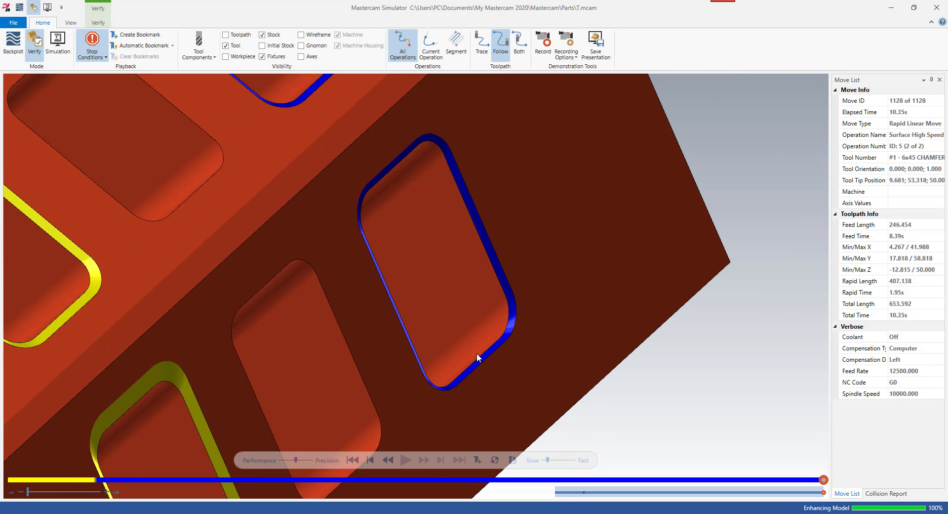
{"action": "scroll", "coordinate": [484, 361], "scroll_direction": "down", "scroll_amount": 3}
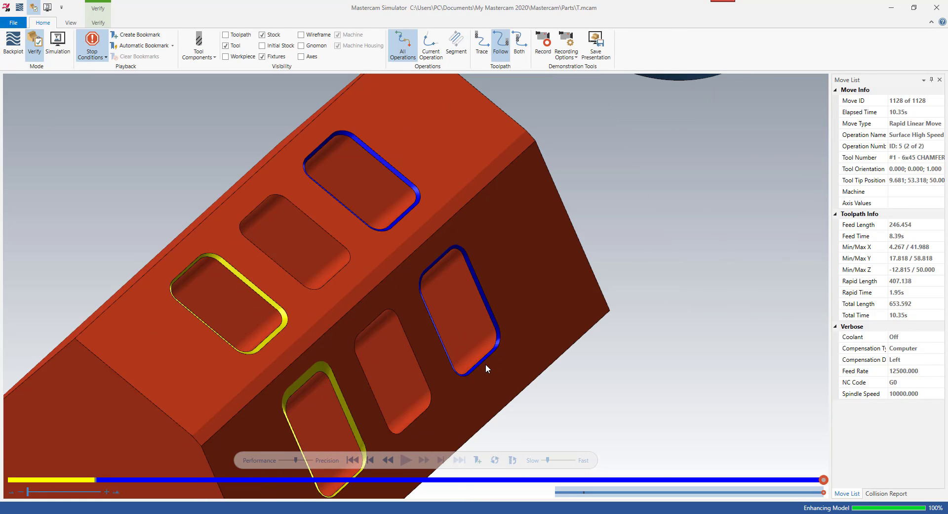
{"action": "middle_click_drag", "start_coordinate": [486, 368], "coordinate": [424, 269]}
{"action": "scroll", "coordinate": [439, 256], "scroll_direction": "up", "scroll_amount": 5}
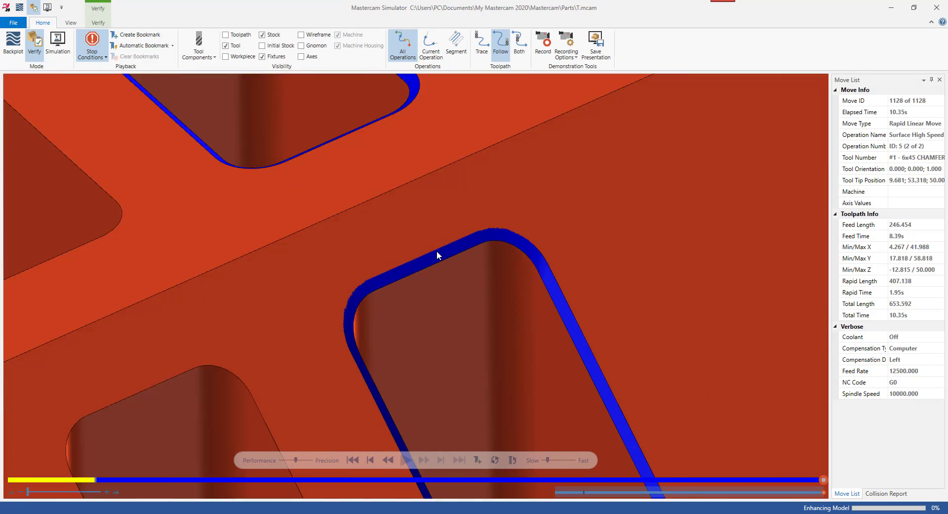
{"action": "scroll", "coordinate": [457, 242], "scroll_direction": "down", "scroll_amount": 5}
{"action": "scroll", "coordinate": [328, 309], "scroll_direction": "up", "scroll_amount": 3}
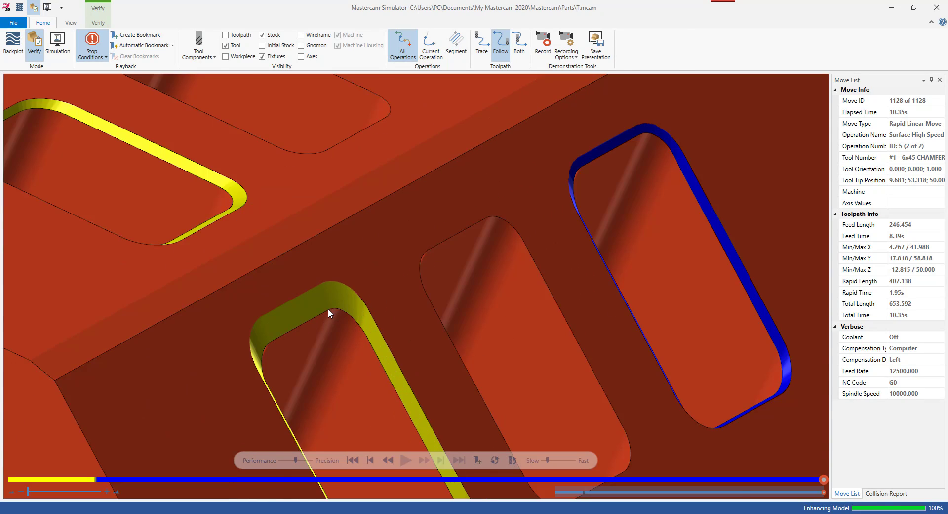
{"action": "scroll", "coordinate": [490, 269], "scroll_direction": "down", "scroll_amount": 3}
{"action": "middle_click_drag", "start_coordinate": [490, 269], "coordinate": [469, 272]}
{"action": "scroll", "coordinate": [469, 272], "scroll_direction": "down", "scroll_amount": 3}
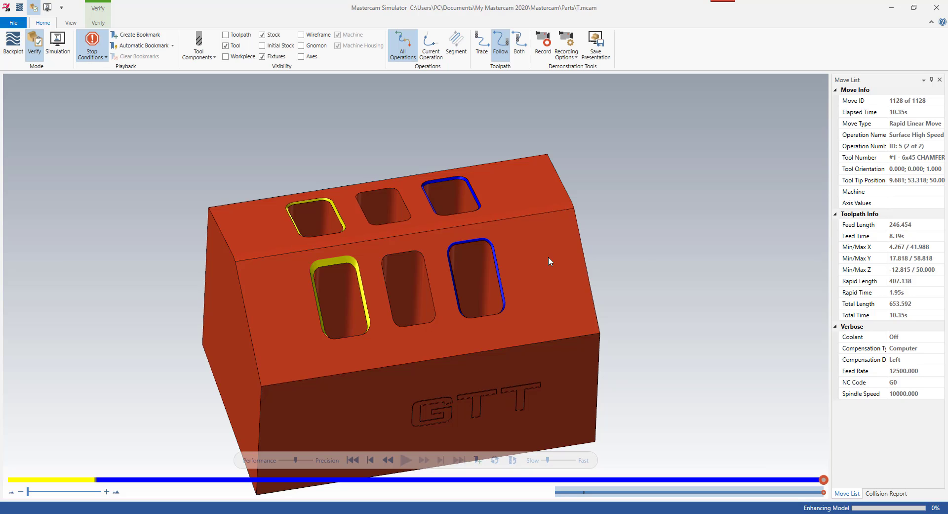
{"action": "left_click", "coordinate": [936, 7]}
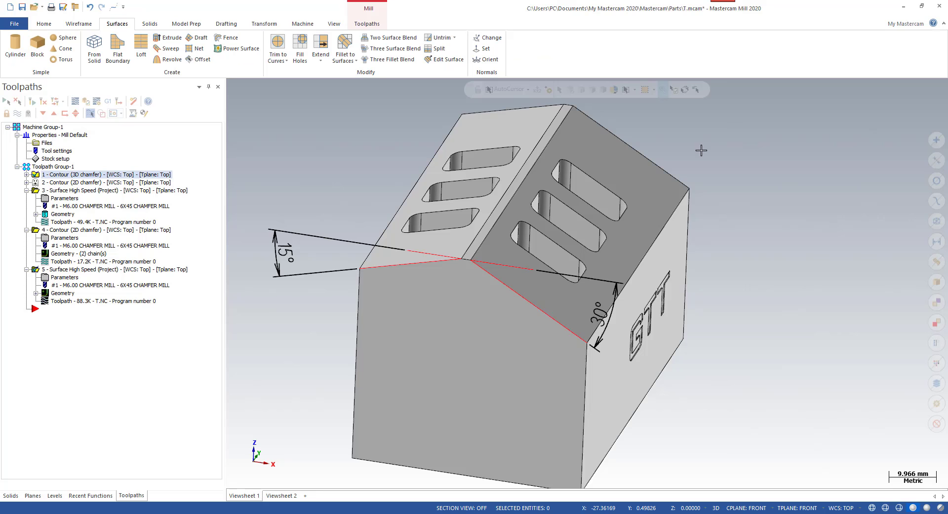
Review the chained pocket edges on both sloped faces in the geometry of operation 1, Contour (3D chamfer), and close the chain manager
{"action": "middle_click_drag", "start_coordinate": [625, 230], "coordinate": [461, 249]}
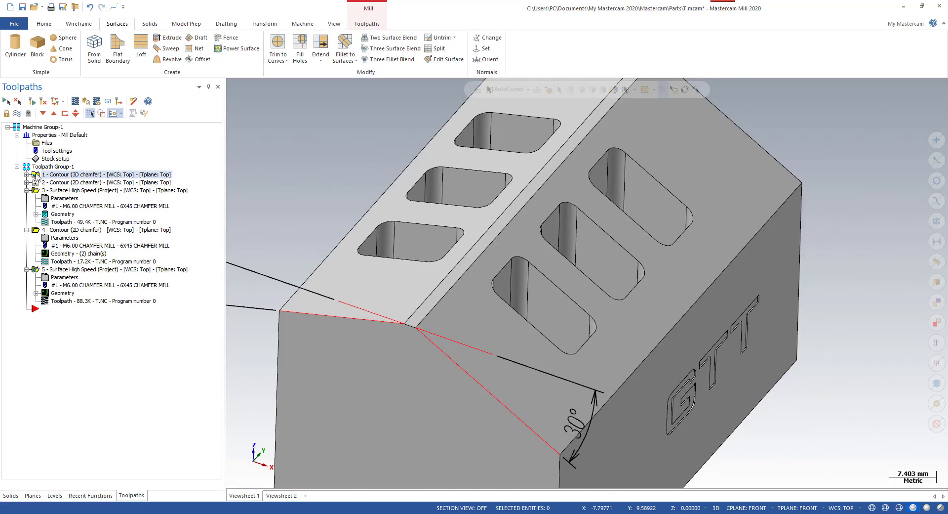
{"action": "left_click", "coordinate": [26, 174]}
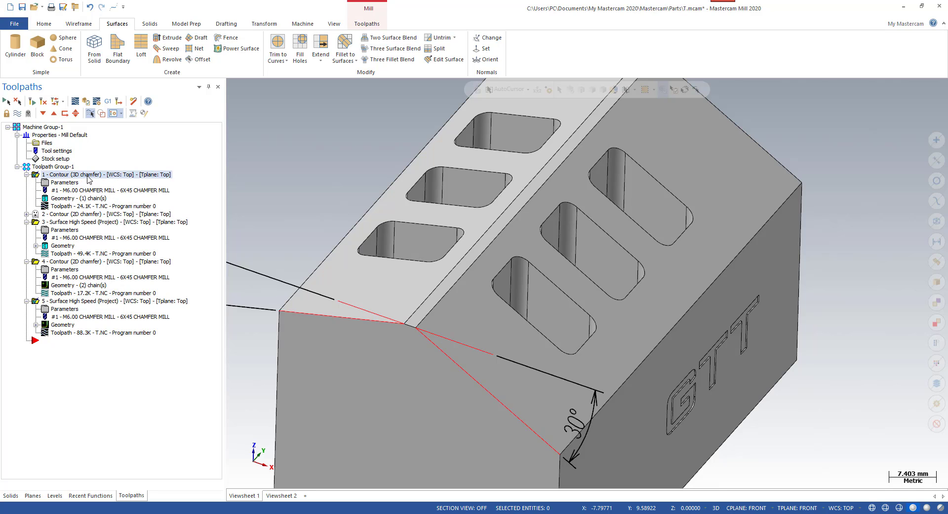
{"action": "left_click", "coordinate": [83, 198]}
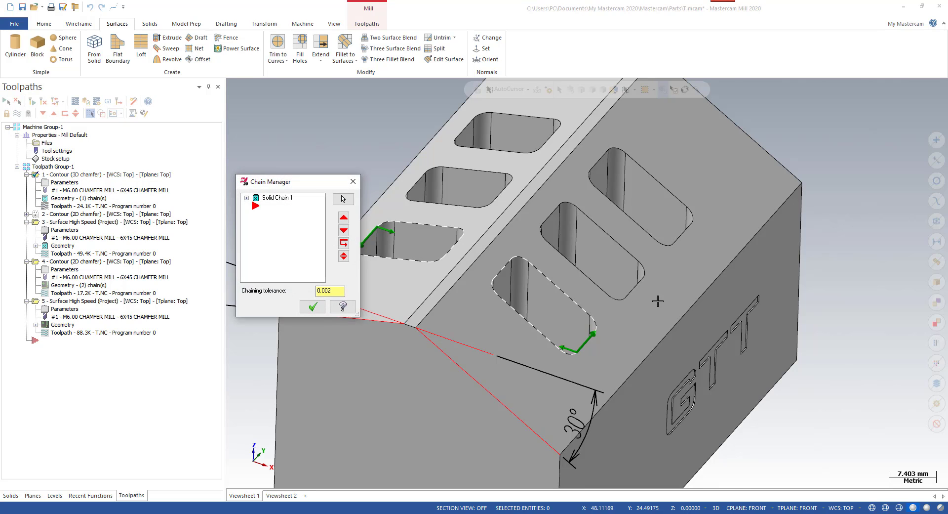
{"action": "scroll", "coordinate": [658, 300], "scroll_direction": "up", "scroll_amount": 1}
{"action": "scroll", "coordinate": [751, 318], "scroll_direction": "down", "scroll_amount": 2}
{"action": "scroll", "coordinate": [731, 297], "scroll_direction": "up", "scroll_amount": 1}
{"action": "scroll", "coordinate": [628, 364], "scroll_direction": "up", "scroll_amount": 1}
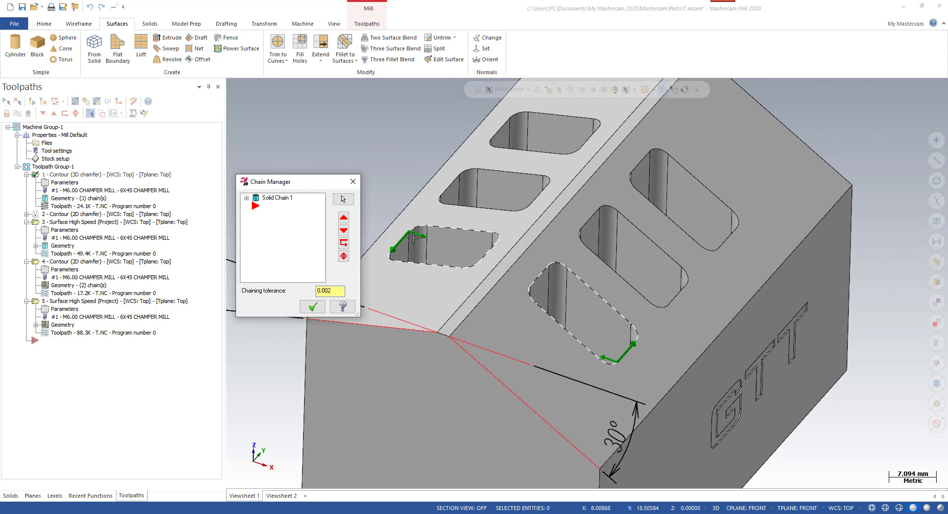
{"action": "mouse_move", "coordinate": [520, 270]}
{"action": "middle_mouse_down"}
{"action": "mouse_move", "coordinate": [514, 289]}
{"action": "mouse_move", "coordinate": [535, 279]}
{"action": "middle_mouse_up"}
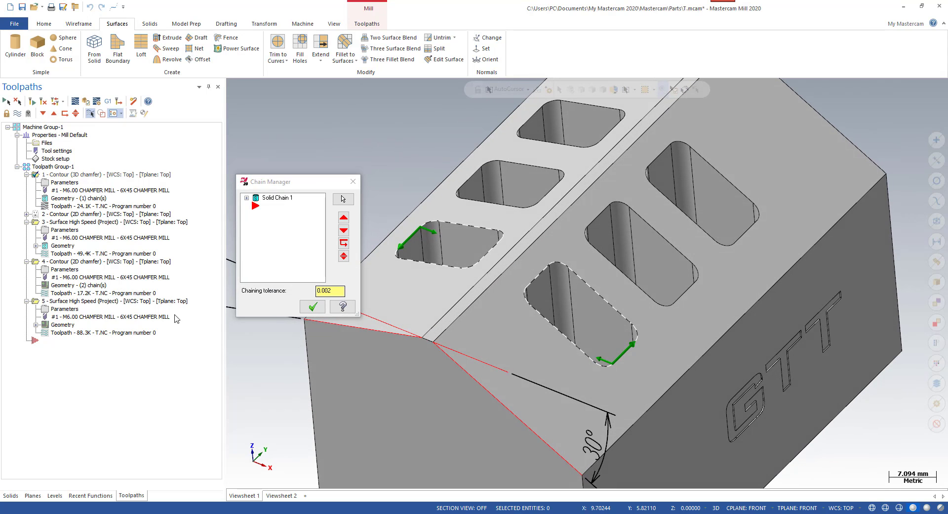
{"action": "left_click", "coordinate": [312, 306]}
Review the 3D chamfer contour type, chamfer width and bottom offset in operation 1's cut parameters
{"action": "left_click", "coordinate": [45, 182]}
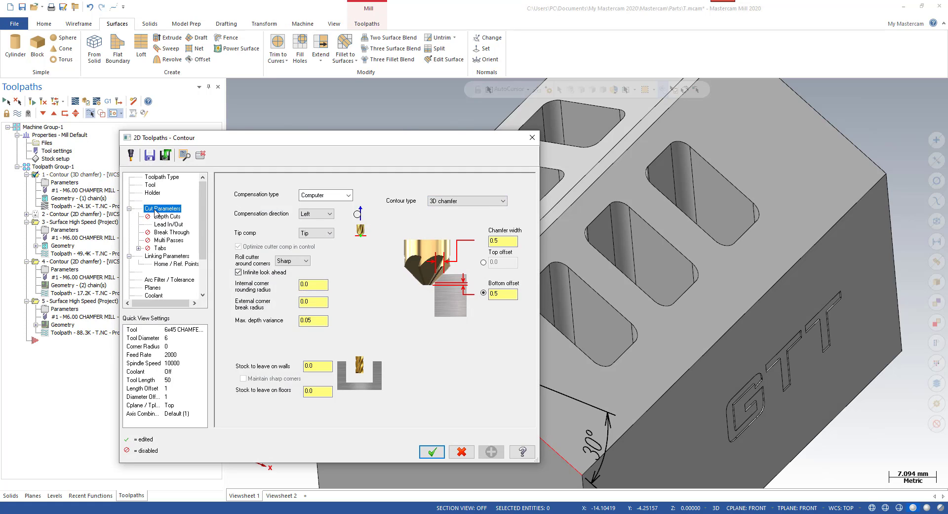
{"action": "double_click", "coordinate": [489, 240]}
{"action": "key", "text": "Return"}
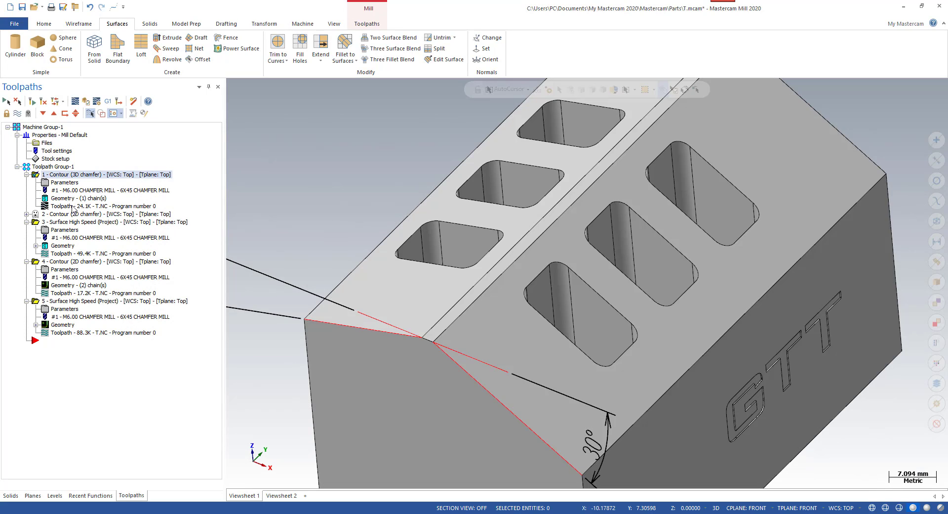
Backplot operation 1, Contour (3D chamfer), and follow the tool along the nearest pocket edge on the 30° face
{"action": "left_click", "coordinate": [72, 207]}
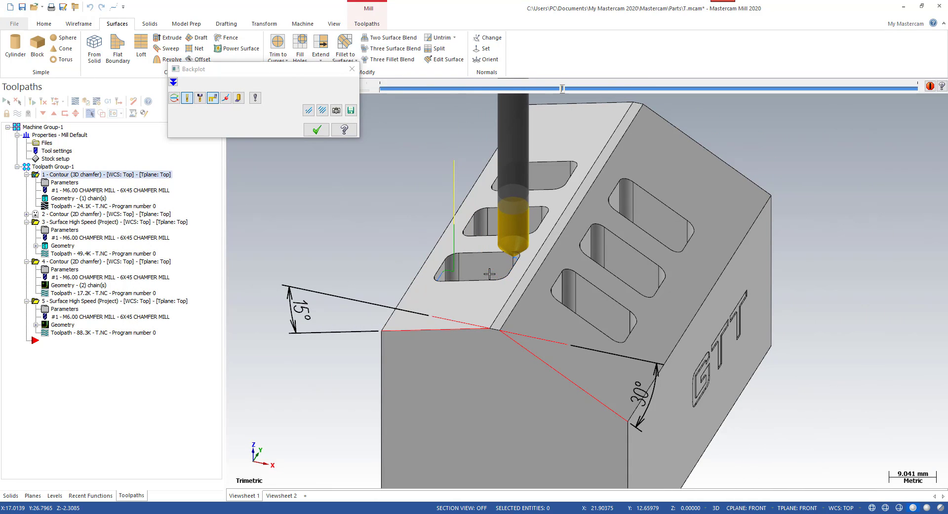
{"action": "scroll", "coordinate": [490, 274], "scroll_direction": "up", "scroll_amount": 3}
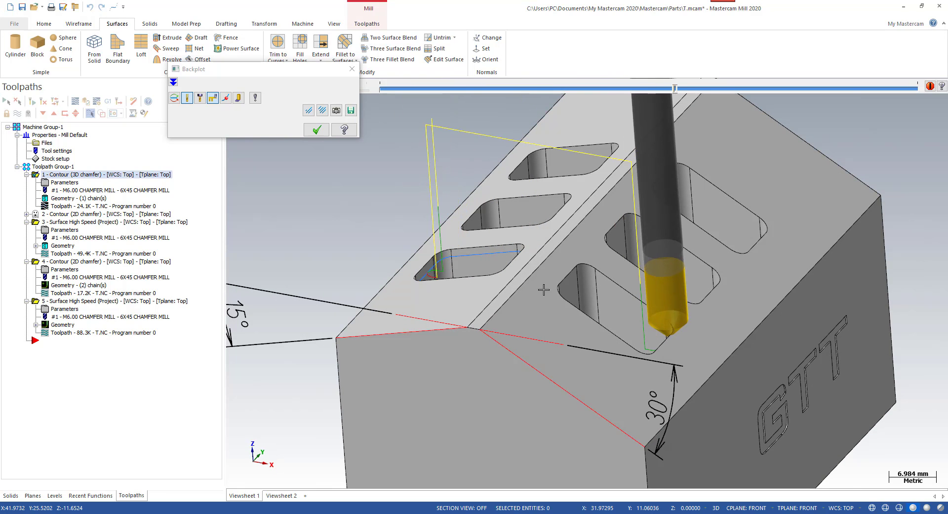
{"action": "scroll", "coordinate": [583, 321], "scroll_direction": "up", "scroll_amount": 2}
{"action": "scroll", "coordinate": [607, 345], "scroll_direction": "up", "scroll_amount": 1}
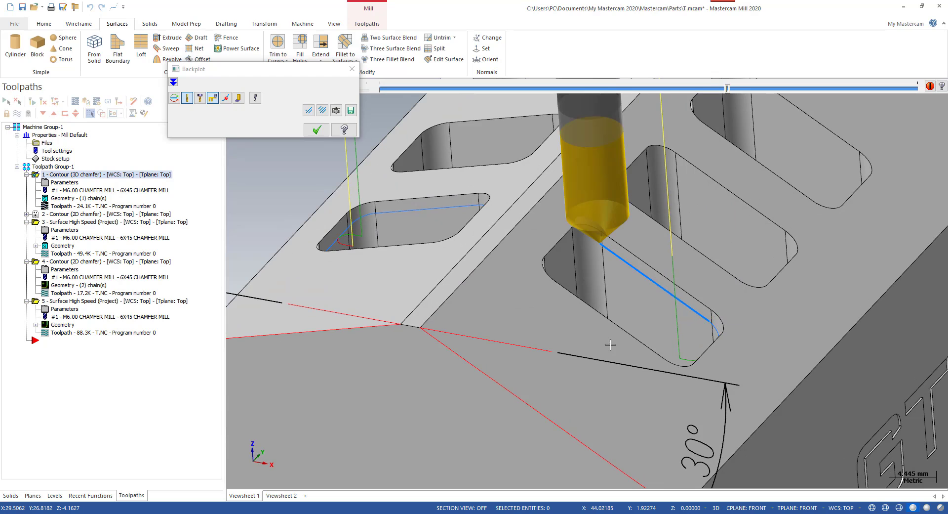
{"action": "scroll", "coordinate": [594, 259], "scroll_direction": "up", "scroll_amount": 2}
{"action": "middle_click_drag", "start_coordinate": [595, 258], "coordinate": [599, 258]}
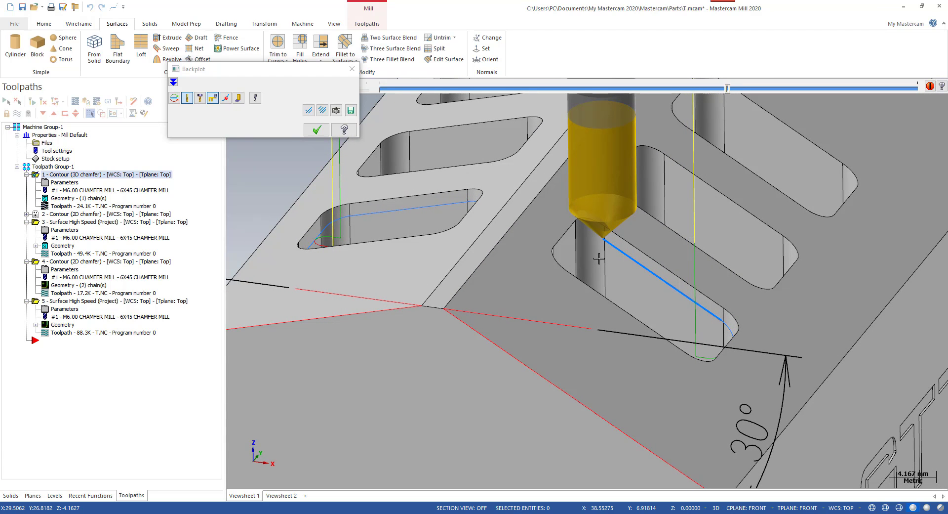
Examine up close how the chamfer mill meets the upper corner of the nearest pocket on the 30° face
{"action": "scroll", "coordinate": [599, 258], "scroll_direction": "up", "scroll_amount": 8}
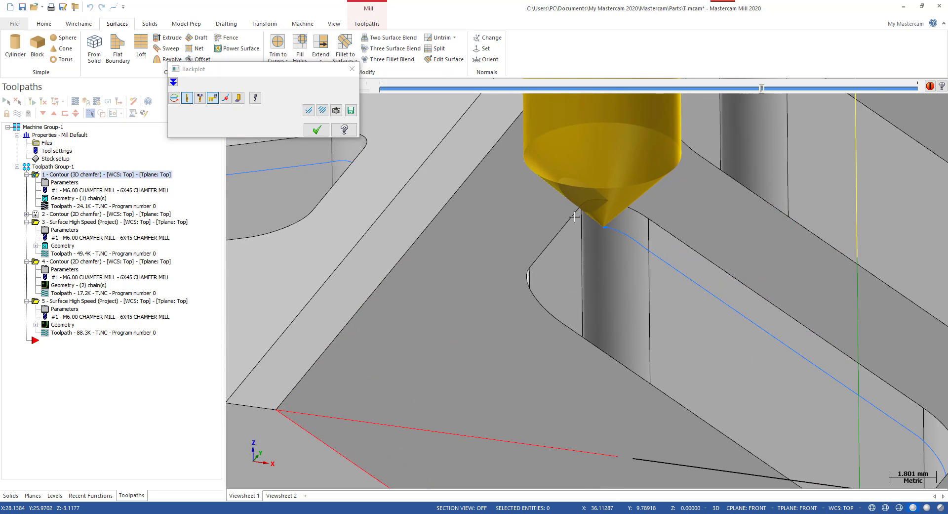
{"action": "scroll", "coordinate": [574, 212], "scroll_direction": "up", "scroll_amount": 5}
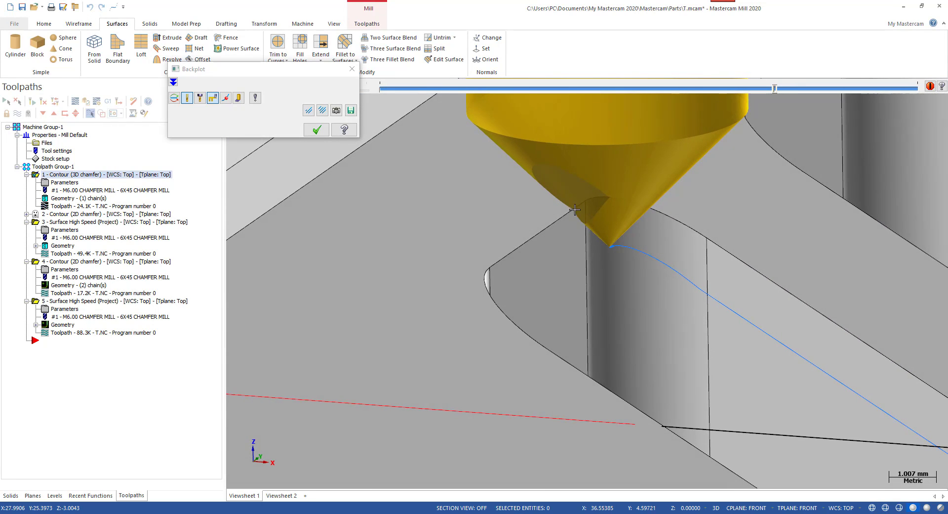
{"action": "middle_click_drag", "start_coordinate": [574, 209], "coordinate": [550, 207]}
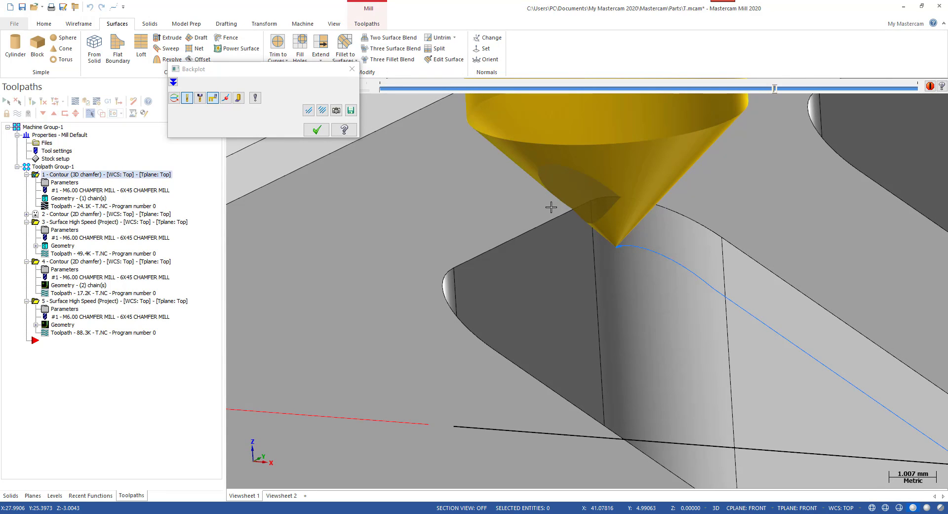
{"action": "middle_click_drag", "start_coordinate": [529, 145], "coordinate": [521, 259]}
{"action": "scroll", "coordinate": [546, 263], "scroll_direction": "down", "scroll_amount": 3}
{"action": "key", "text": "s"}
{"action": "key", "text": "s"}
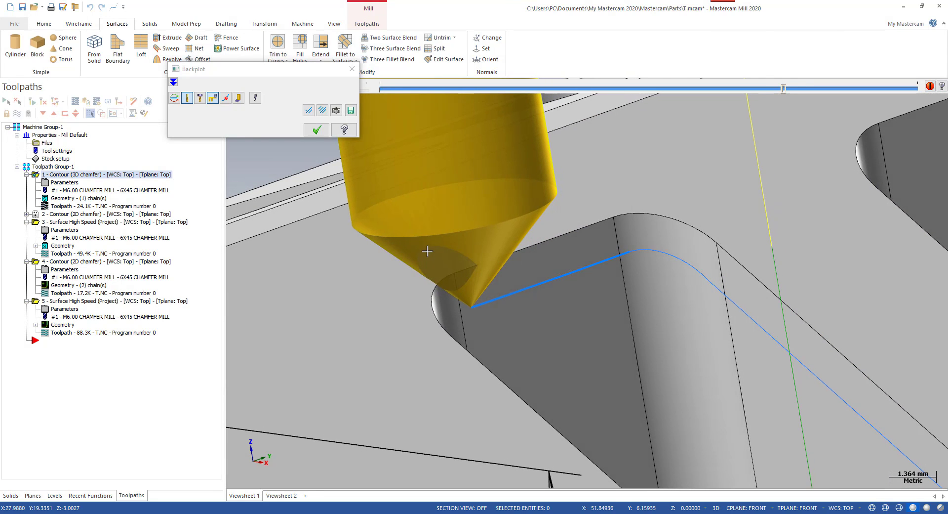
Advance the backplot past the upper edge of the pocket to the end of the contour at its lower corner
{"action": "scroll", "coordinate": [448, 264], "scroll_direction": "down", "scroll_amount": 4}
{"action": "key", "text": "s"}
{"action": "key", "text": "s"}
{"action": "middle_click_drag", "start_coordinate": [487, 299], "coordinate": [537, 348]}
{"action": "scroll", "coordinate": [534, 301], "scroll_direction": "down", "scroll_amount": 4}
{"action": "key", "text": "s"}
{"action": "scroll", "coordinate": [635, 345], "scroll_direction": "up", "scroll_amount": 4}
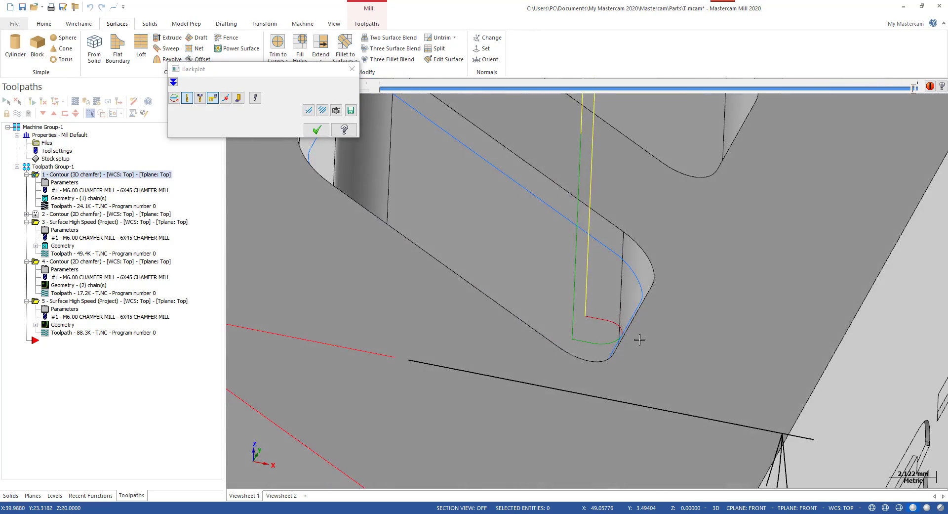
Step the backplot back to the pocket's lower corner, examine how deep the cutter engages the edge, and close the backplot
{"action": "key", "text": "s"}
{"action": "key", "text": "b"}
{"action": "mouse_move", "coordinate": [638, 336]}
{"action": "middle_mouse_down"}
{"action": "mouse_move", "coordinate": [650, 326]}
{"action": "mouse_move", "coordinate": [632, 334]}
{"action": "middle_mouse_up"}
{"action": "scroll", "coordinate": [632, 335], "scroll_direction": "up", "scroll_amount": 5}
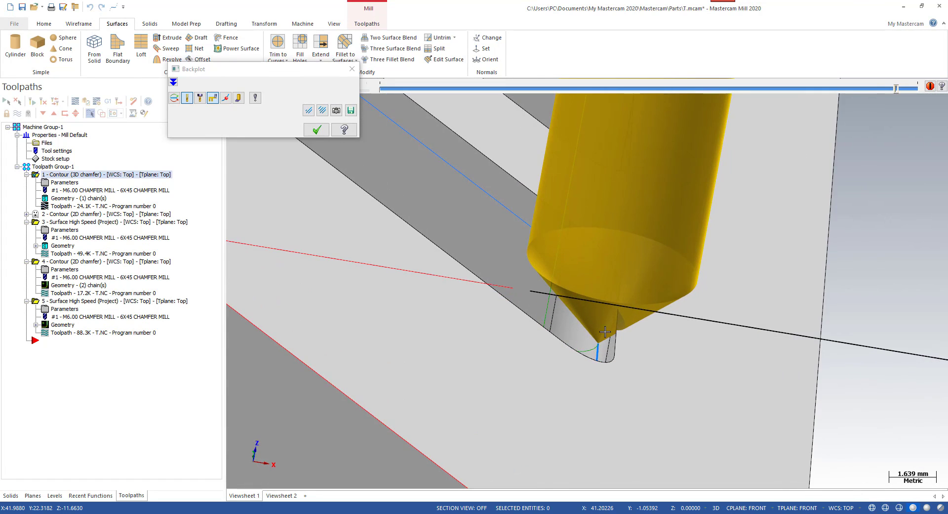
{"action": "scroll", "coordinate": [632, 335], "scroll_direction": "up", "scroll_amount": 5}
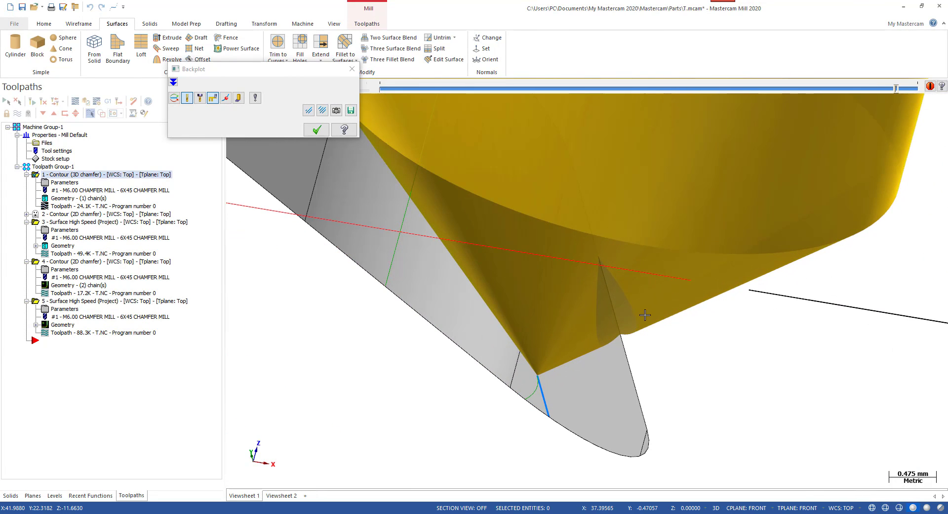
{"action": "scroll", "coordinate": [645, 315], "scroll_direction": "down", "scroll_amount": 2}
{"action": "mouse_move", "coordinate": [646, 323]}
{"action": "middle_mouse_down"}
{"action": "mouse_move", "coordinate": [650, 349]}
{"action": "mouse_move", "coordinate": [648, 332]}
{"action": "middle_mouse_up"}
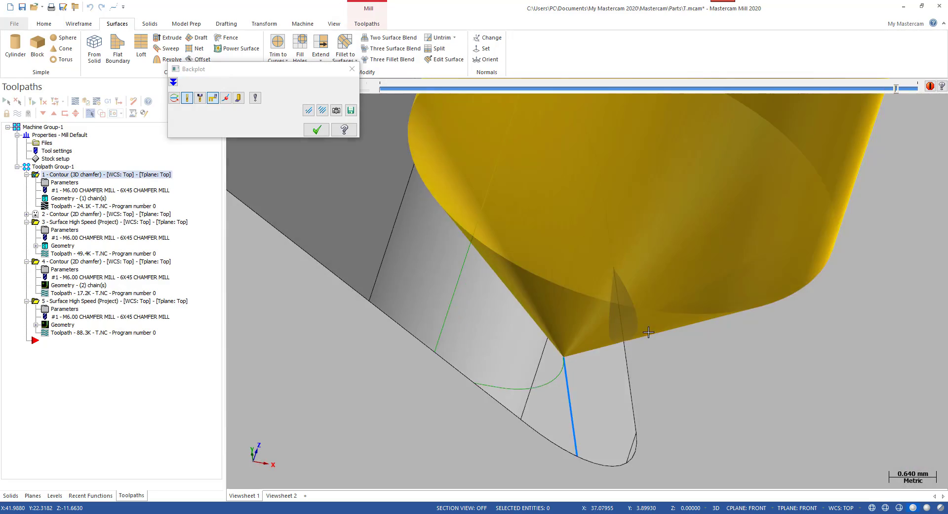
{"action": "scroll", "coordinate": [648, 332], "scroll_direction": "down", "scroll_amount": 6}
{"action": "key", "text": "Escape"}
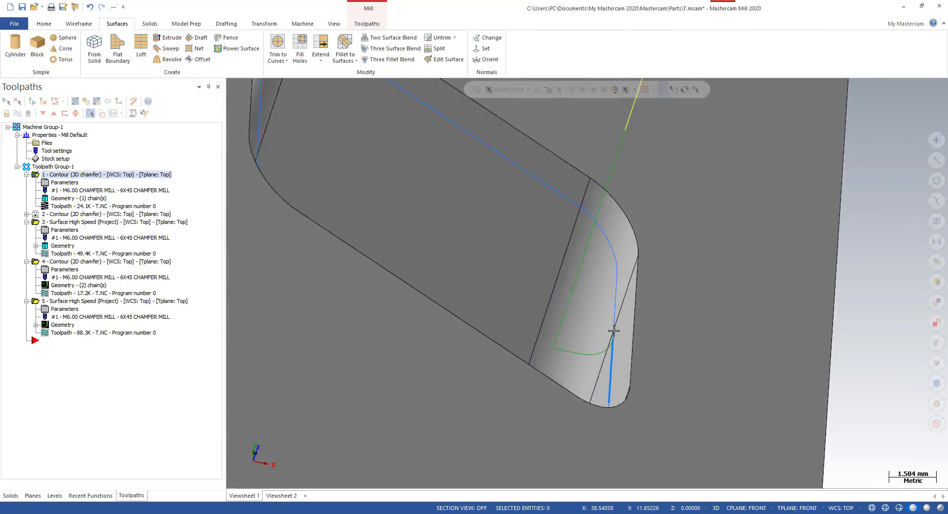
Hide operation 1's toolpath display and collapse the operation, leaving the whole part with both sloped faces in view
{"action": "key", "text": "alt+t"}
{"action": "left_click", "coordinate": [27, 174]}
{"action": "scroll", "coordinate": [653, 356], "scroll_direction": "down", "scroll_amount": 6}
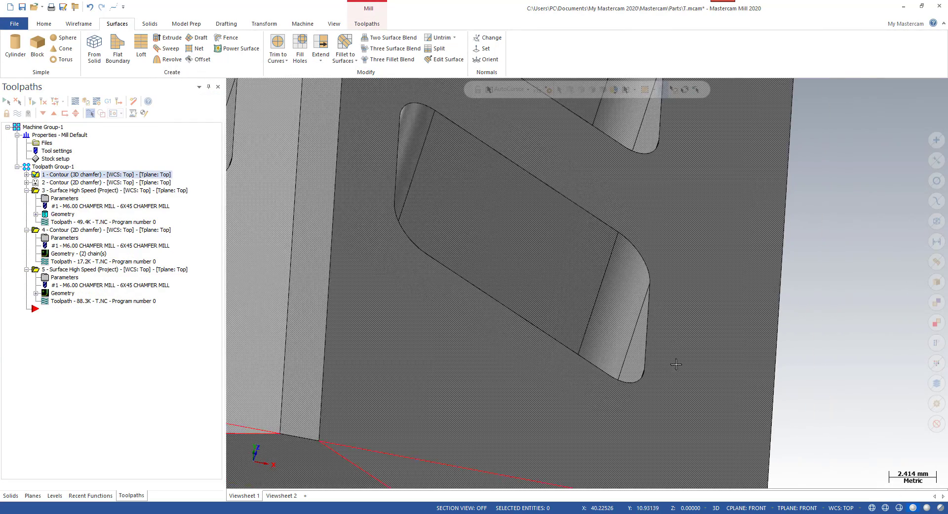
{"action": "scroll", "coordinate": [652, 356], "scroll_direction": "down", "scroll_amount": 3}
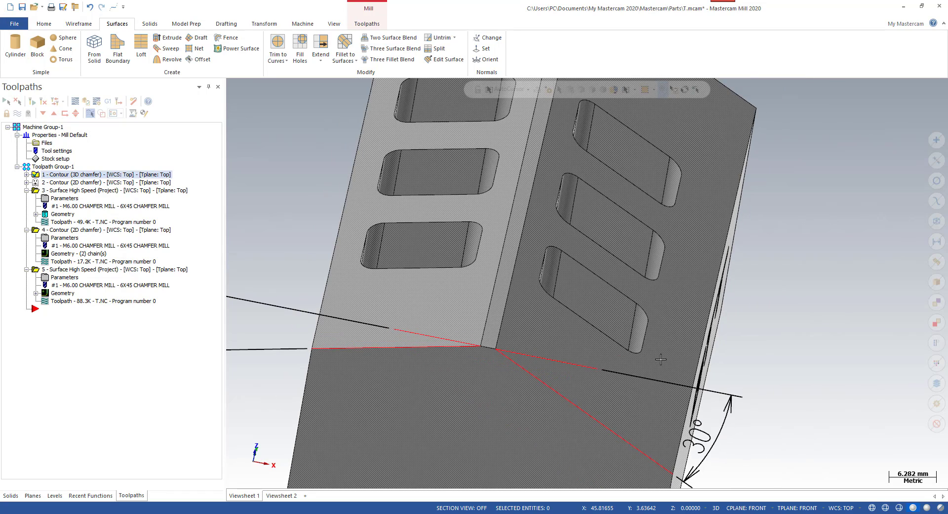
{"action": "middle_click_drag", "start_coordinate": [661, 359], "coordinate": [626, 334]}
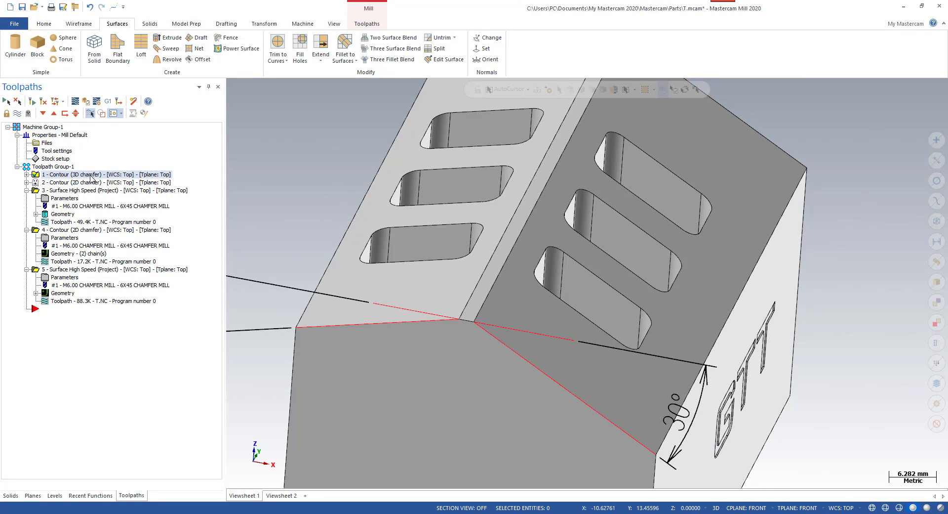
{"action": "scroll", "coordinate": [682, 330], "scroll_direction": "down", "scroll_amount": 4}
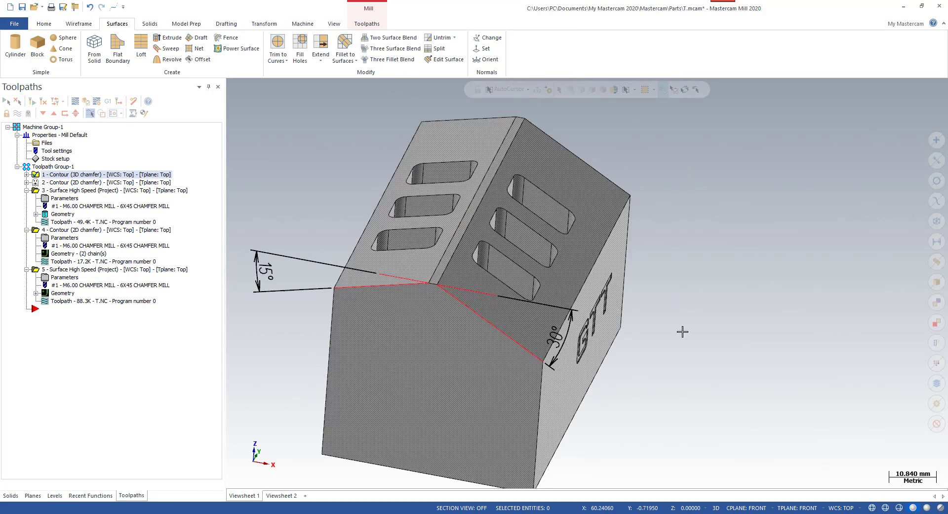
{"action": "scroll", "coordinate": [433, 301], "scroll_direction": "up", "scroll_amount": 2}
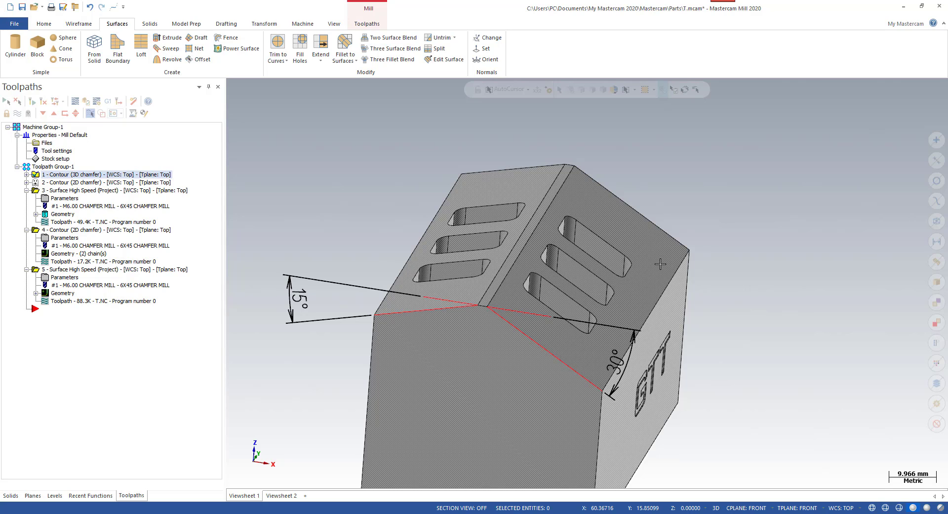
Backplot operation 3, Surface High Speed (Project), examine the tool at a pocket's lower corner on the 30° face, and close the backplot
{"action": "left_click", "coordinate": [106, 183]}
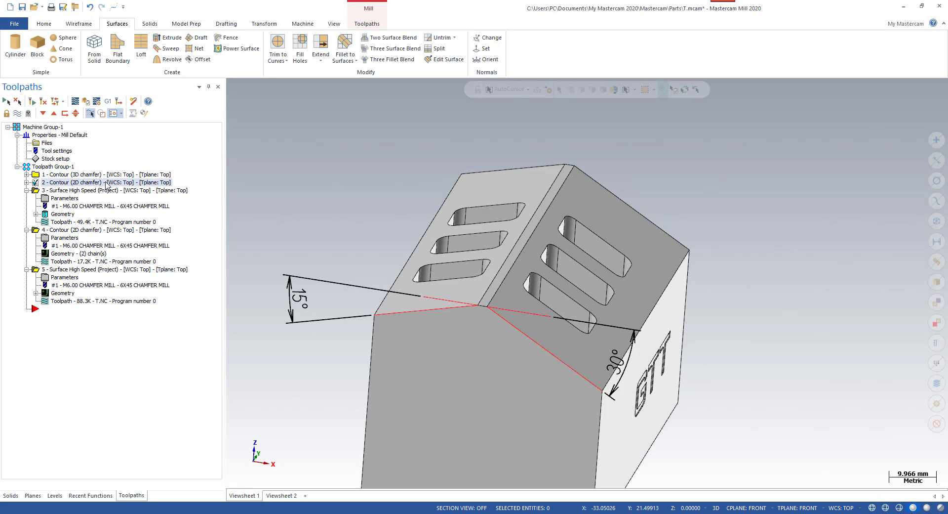
{"action": "left_click", "coordinate": [92, 190]}
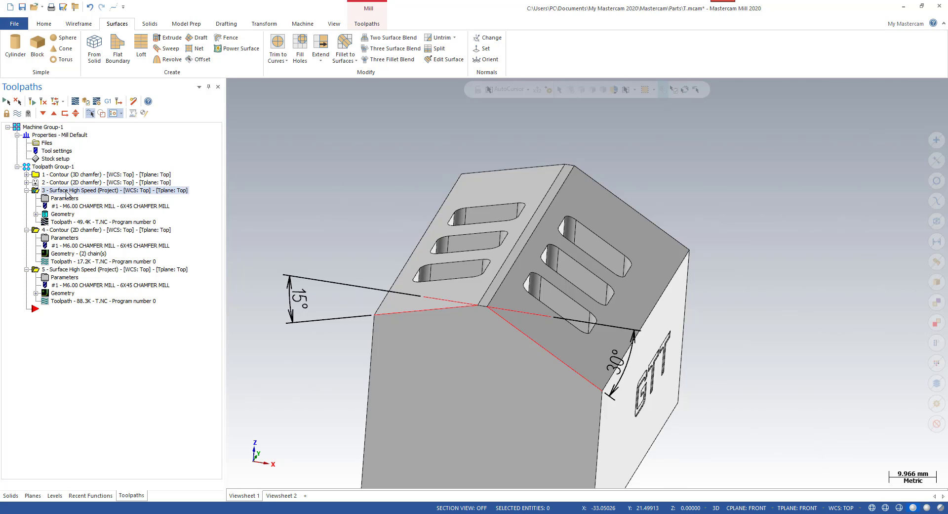
{"action": "left_click", "coordinate": [59, 221]}
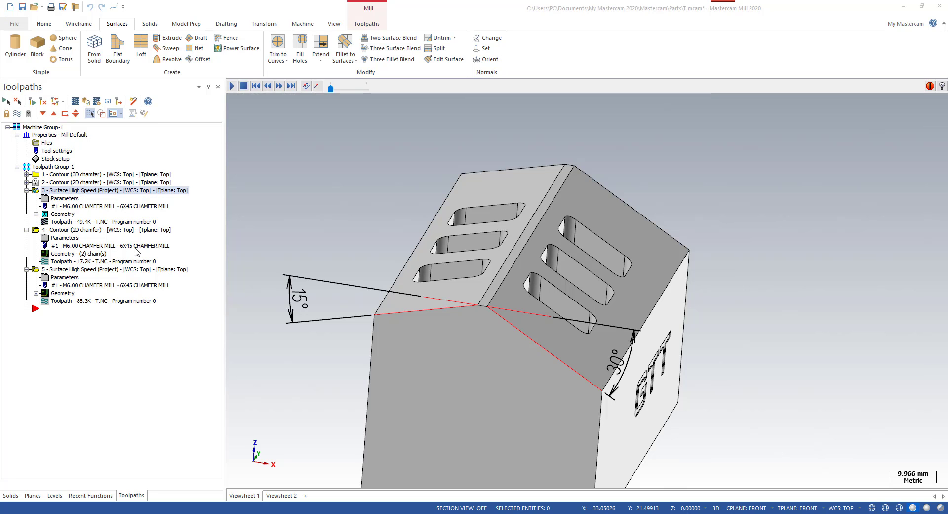
{"action": "scroll", "coordinate": [645, 308], "scroll_direction": "up", "scroll_amount": 3}
{"action": "scroll", "coordinate": [547, 292], "scroll_direction": "up", "scroll_amount": 4}
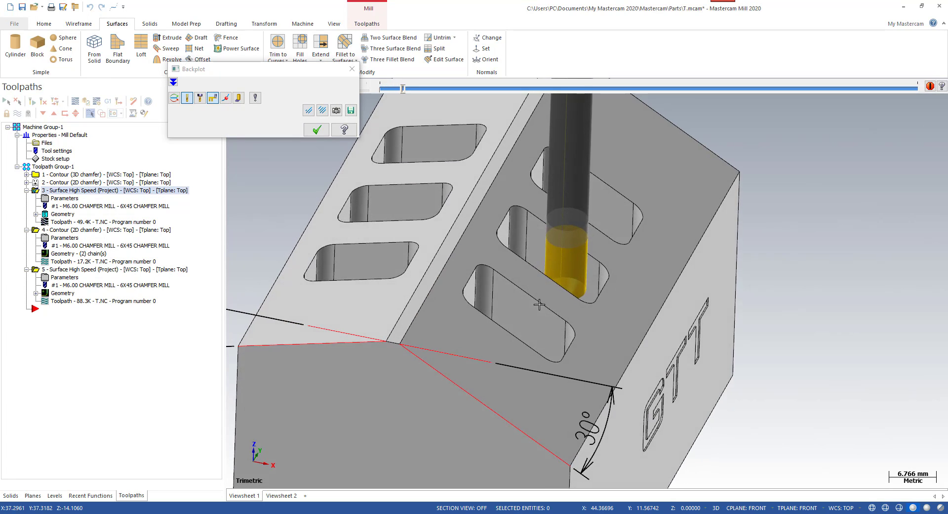
{"action": "scroll", "coordinate": [592, 314], "scroll_direction": "down", "scroll_amount": 4}
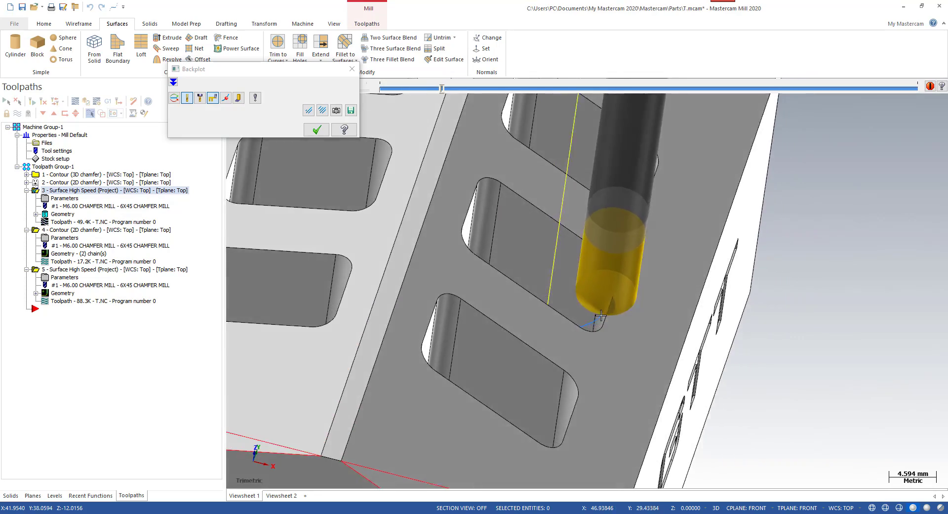
{"action": "scroll", "coordinate": [578, 279], "scroll_direction": "down", "scroll_amount": 1}
{"action": "mouse_move", "coordinate": [579, 280]}
{"action": "middle_mouse_down"}
{"action": "mouse_move", "coordinate": [571, 259]}
{"action": "mouse_move", "coordinate": [552, 252]}
{"action": "mouse_move", "coordinate": [582, 259]}
{"action": "mouse_move", "coordinate": [534, 251]}
{"action": "mouse_move", "coordinate": [561, 263]}
{"action": "middle_mouse_up"}
{"action": "key", "text": "Escape"}
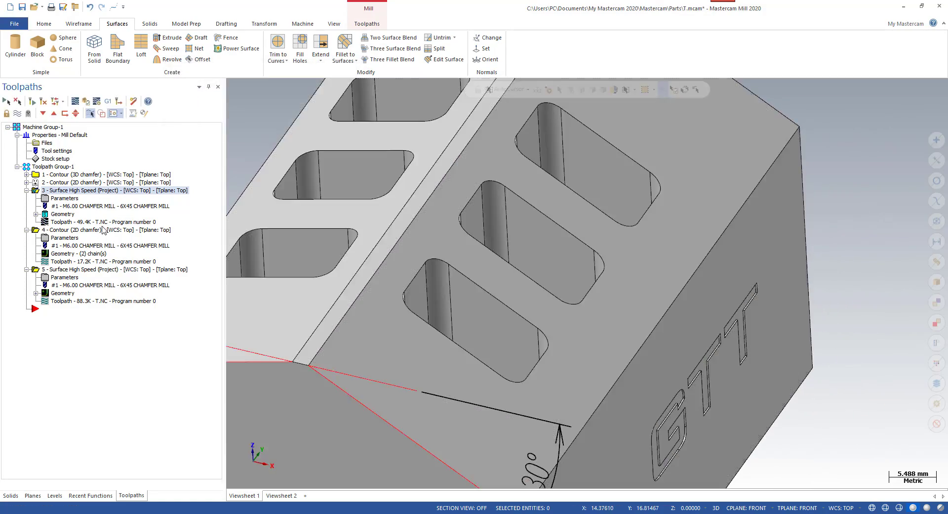
{"action": "left_click", "coordinate": [74, 182]}
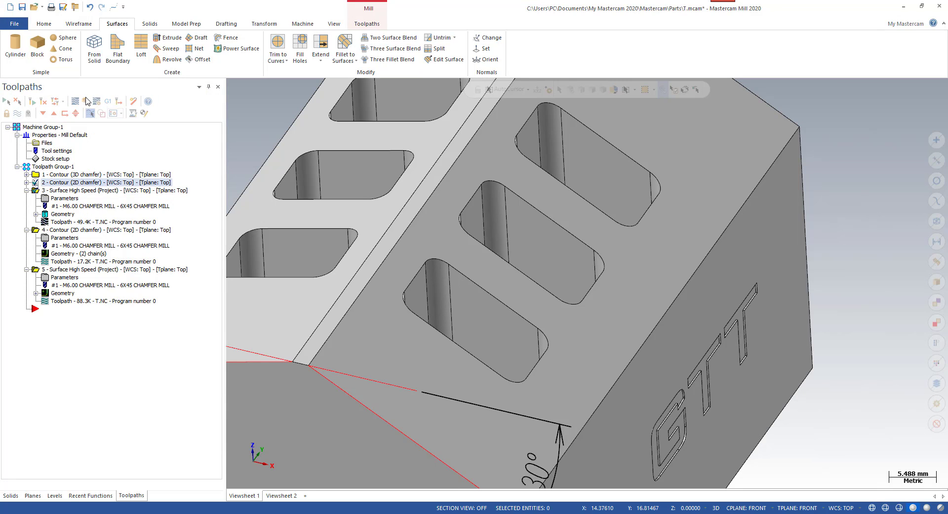
{"action": "left_click", "coordinate": [85, 101]}
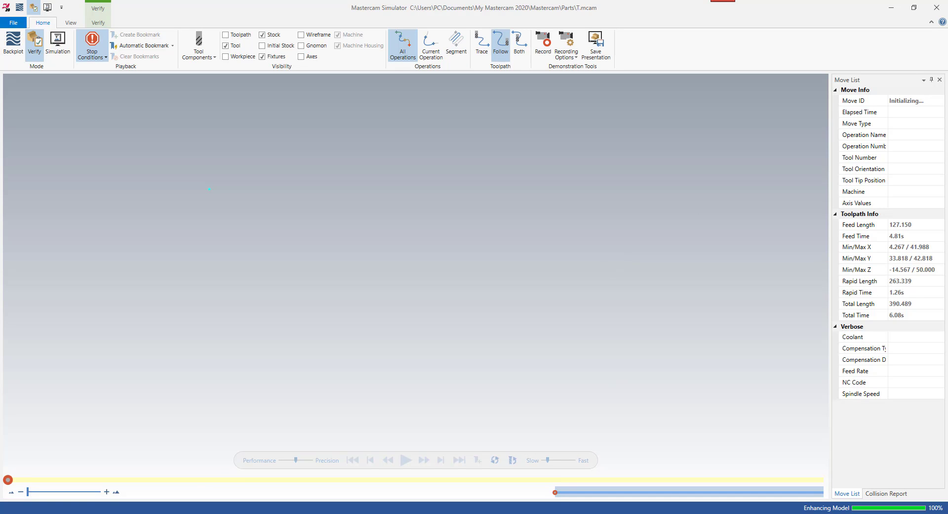
{"action": "left_click", "coordinate": [936, 8]}
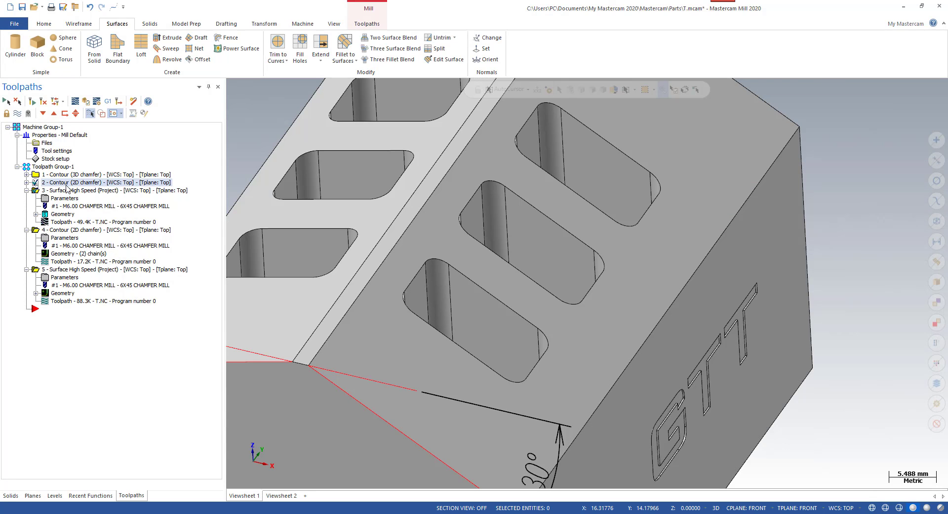
Review the machining surfaces and the wall and floor stock in operation 3's model geometry, and close the parameters
{"action": "left_click", "coordinate": [61, 176]}
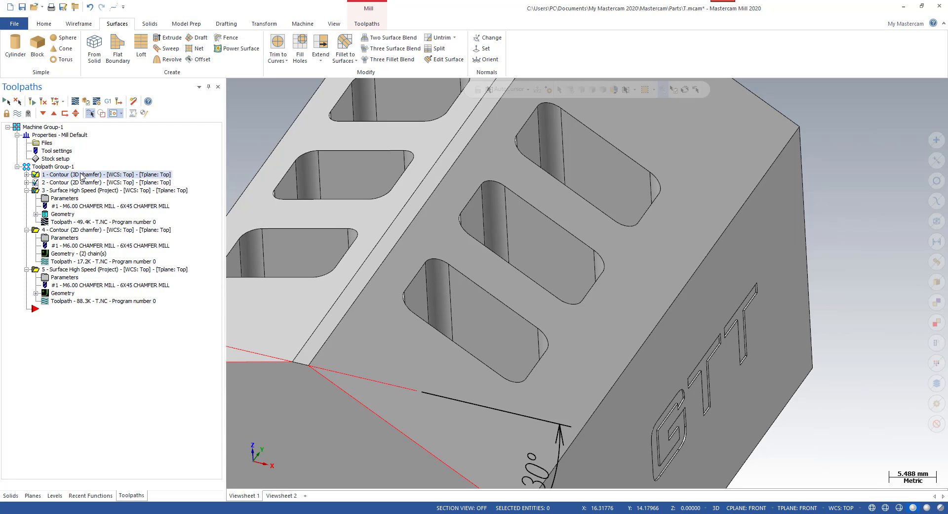
{"action": "left_click", "coordinate": [83, 192]}
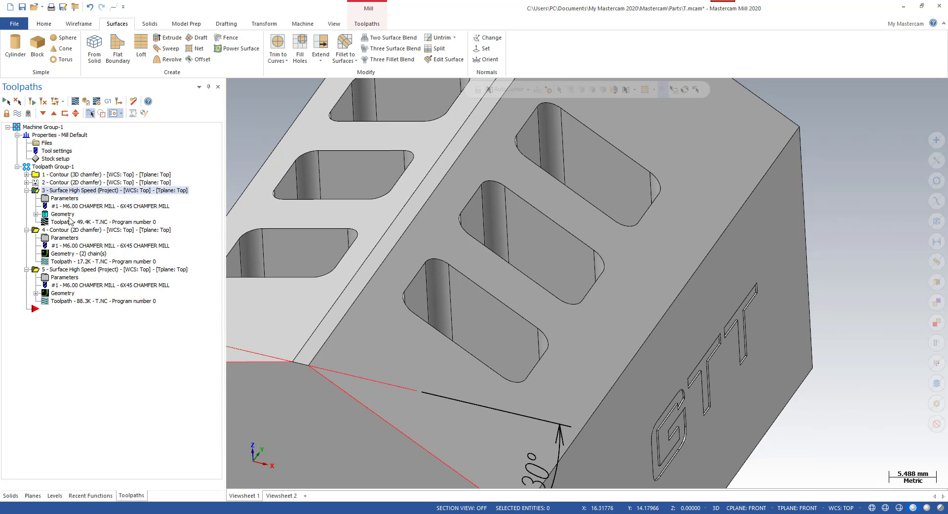
{"action": "left_click", "coordinate": [36, 214]}
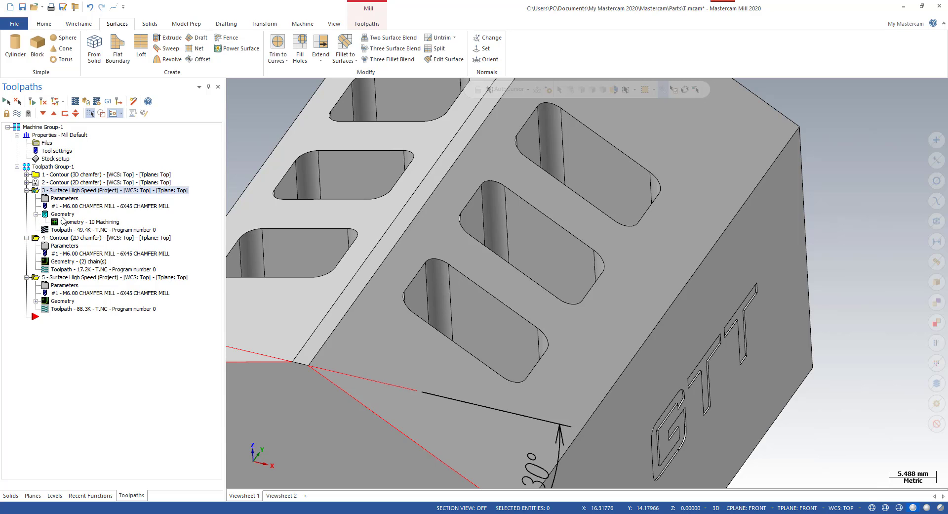
{"action": "left_click", "coordinate": [64, 198]}
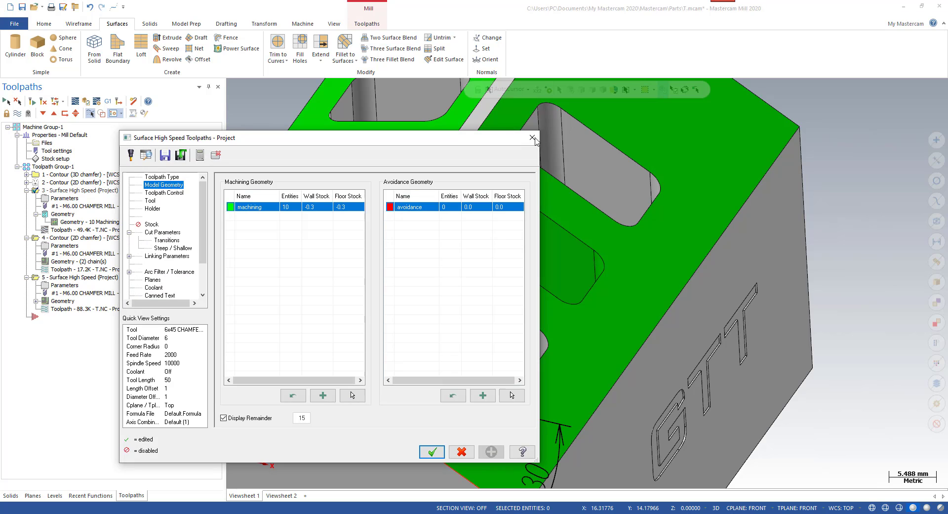
{"action": "left_click", "coordinate": [533, 138]}
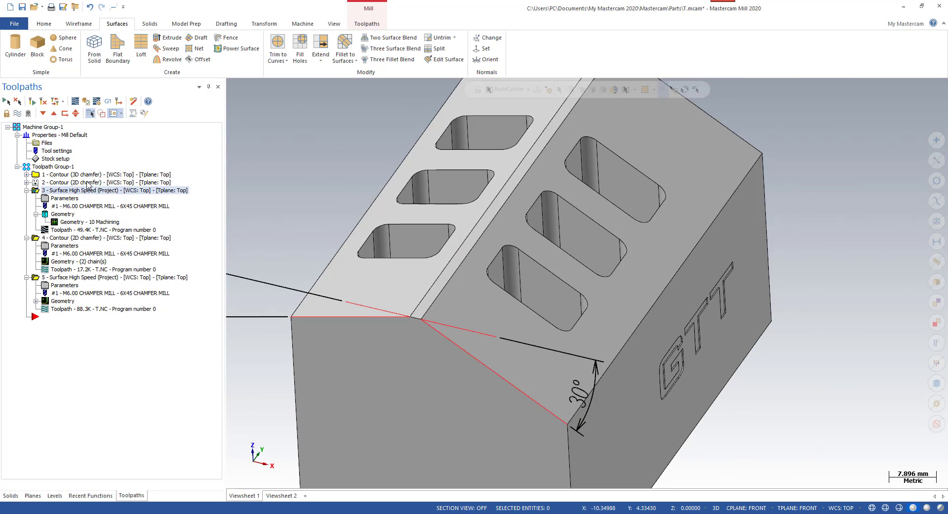
Expand operation 2, Contour (2D chamfer), and make the CURVES level visible to show the flat pocket outlines above the part
{"action": "left_click", "coordinate": [87, 183]}
{"action": "left_click", "coordinate": [26, 183]}
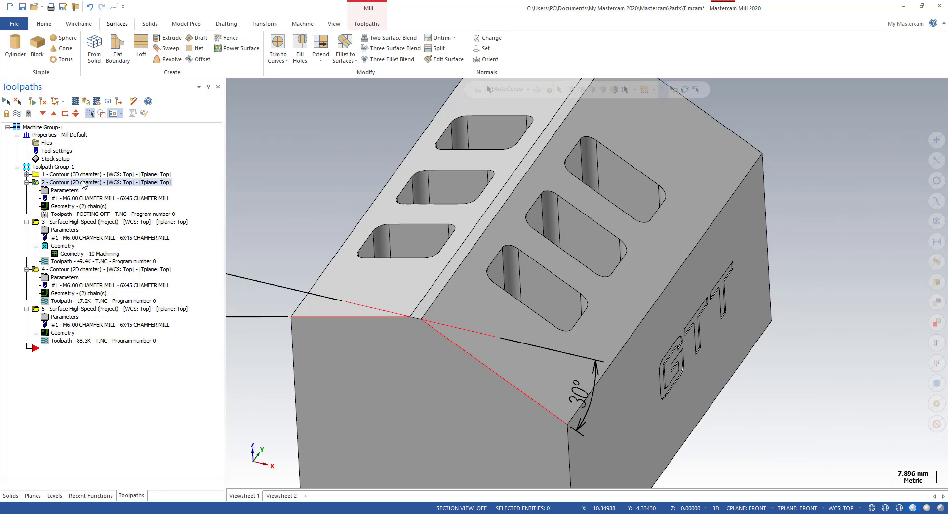
{"action": "scroll", "coordinate": [660, 285], "scroll_direction": "down", "scroll_amount": 2}
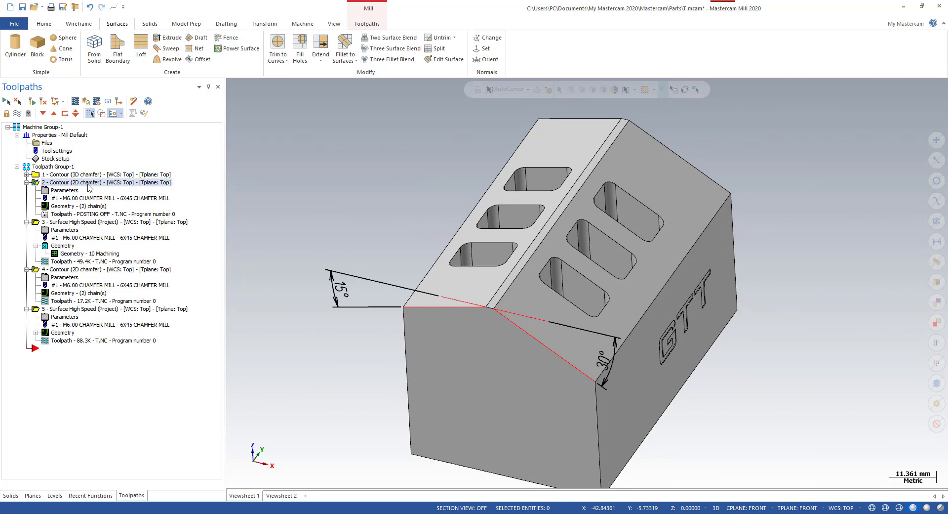
{"action": "left_click", "coordinate": [55, 495]}
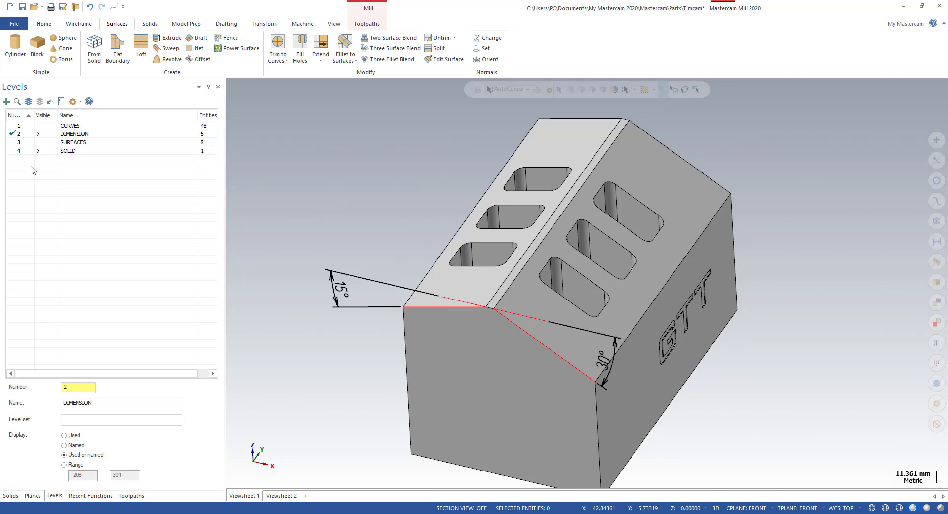
{"action": "left_click", "coordinate": [39, 126]}
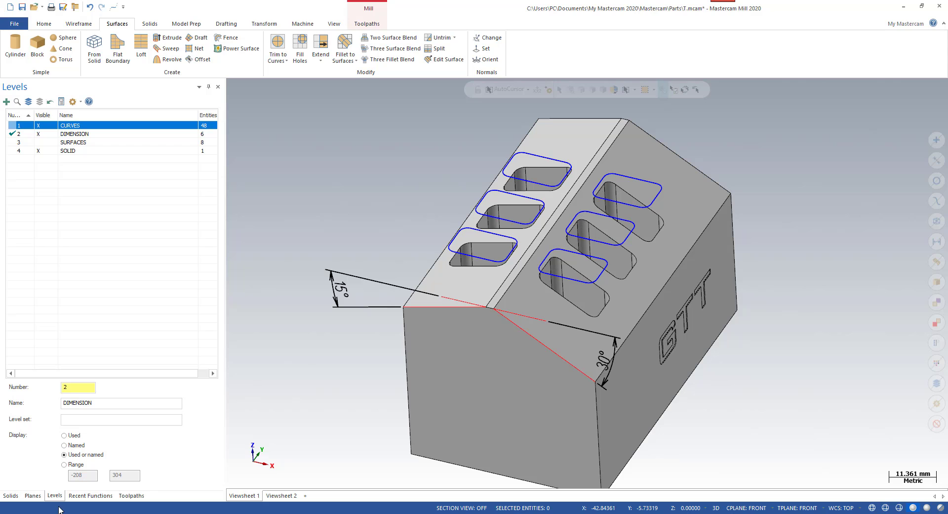
{"action": "left_click", "coordinate": [132, 495]}
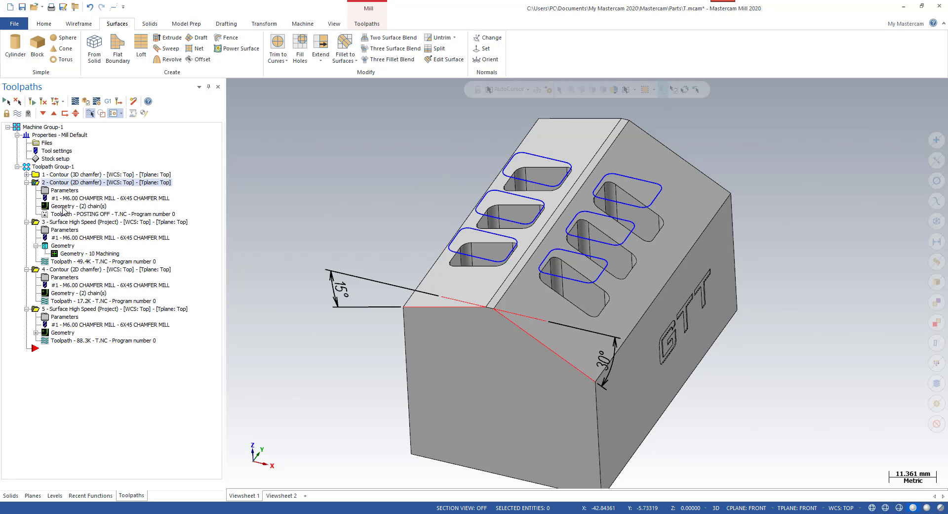
Examine operation 2's two chained pocket curves from the top and in 3D, and close the chain list
{"action": "left_click", "coordinate": [74, 207]}
{"action": "scroll", "coordinate": [652, 257], "scroll_direction": "up", "scroll_amount": 4}
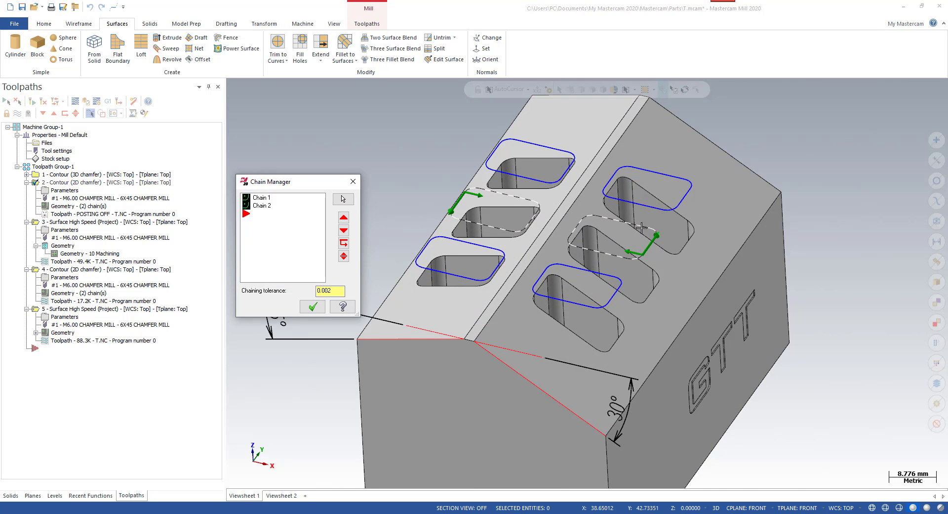
{"action": "key", "text": "alt+1"}
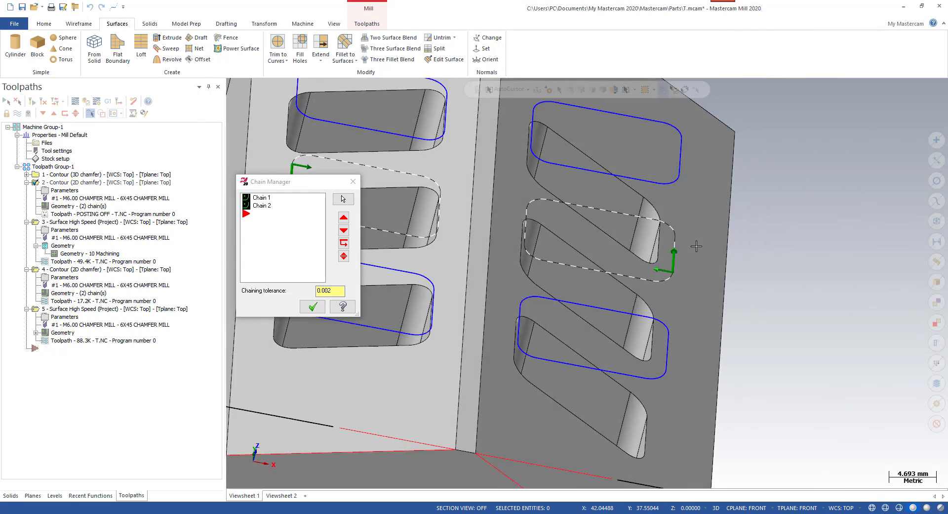
{"action": "scroll", "coordinate": [543, 321], "scroll_direction": "up", "scroll_amount": 3}
{"action": "scroll", "coordinate": [532, 322], "scroll_direction": "down", "scroll_amount": 4}
{"action": "scroll", "coordinate": [482, 312], "scroll_direction": "up", "scroll_amount": 4}
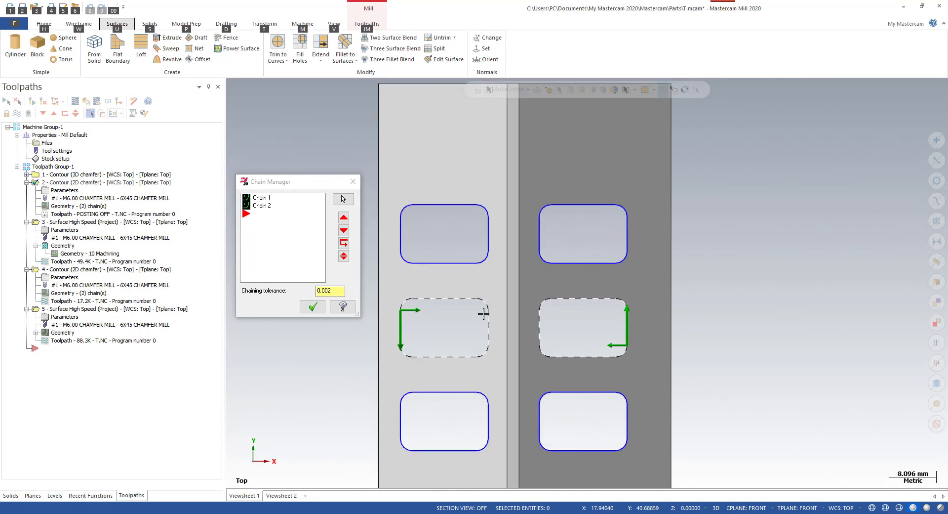
{"action": "middle_click_drag", "start_coordinate": [587, 282], "coordinate": [652, 374]}
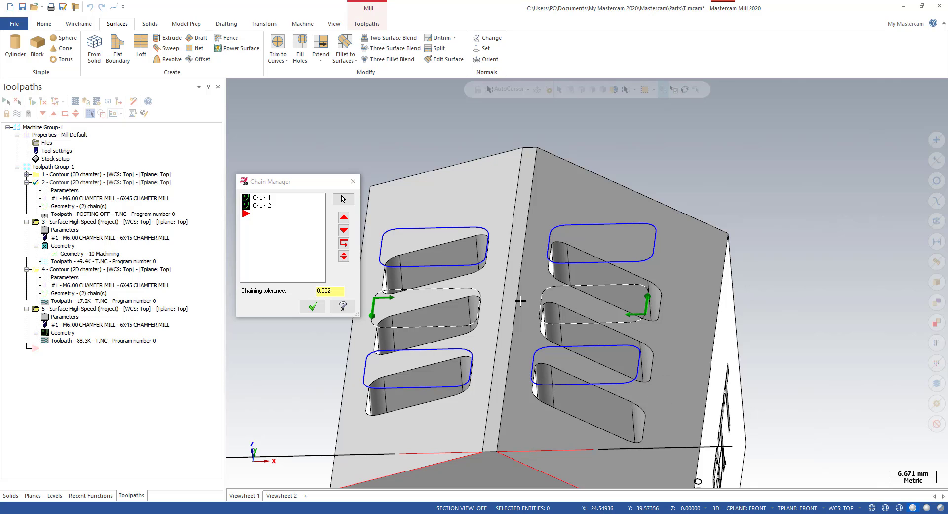
{"action": "left_click", "coordinate": [312, 307]}
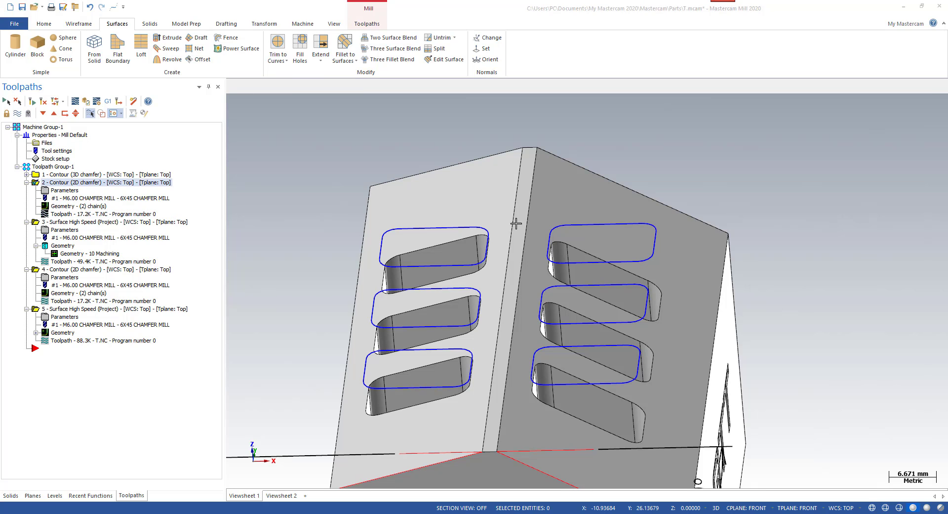
Re-enable posting for operation 2, backplot its flat chamfer path over the pocket on the 30° face, and close the backplot
{"action": "key", "text": "alt+t"}
{"action": "middle_click_drag", "start_coordinate": [516, 224], "coordinate": [689, 284]}
{"action": "scroll", "coordinate": [692, 271], "scroll_direction": "up", "scroll_amount": 2}
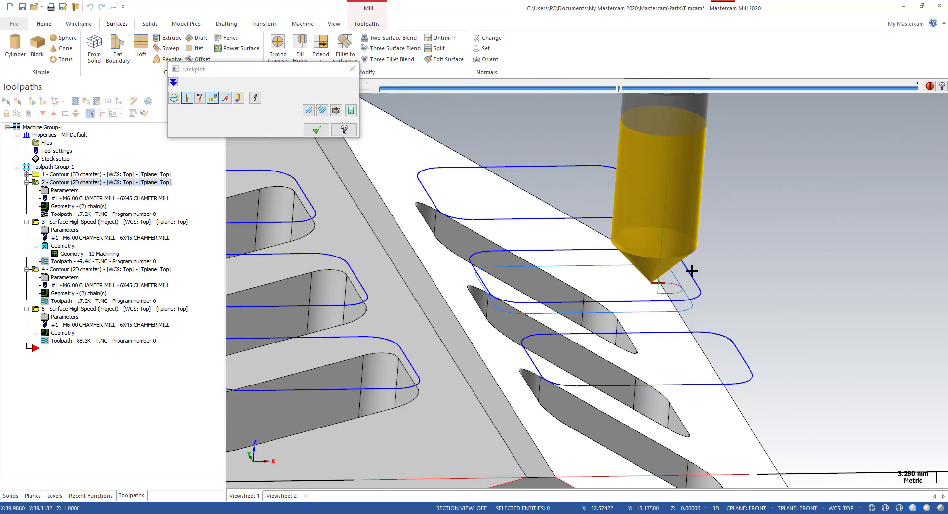
{"action": "key", "text": "Escape"}
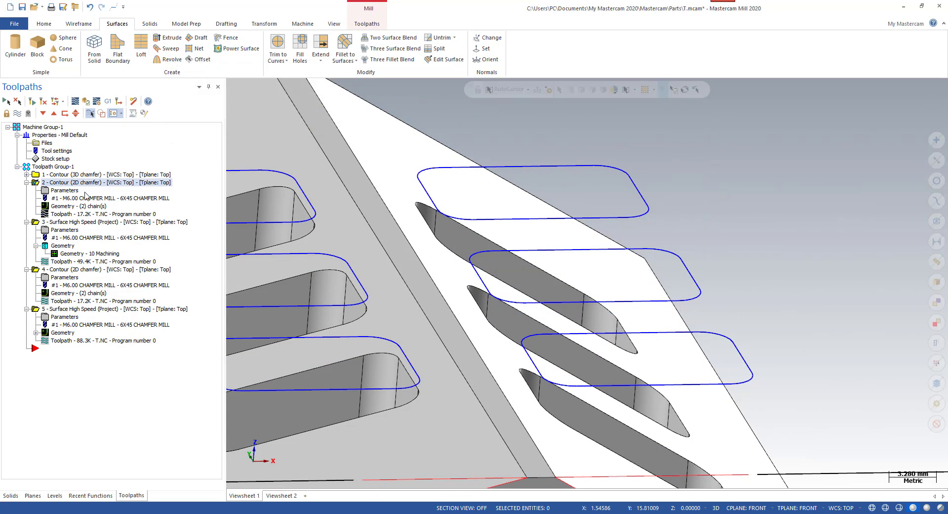
Review the chamfer width and bottom offset in operation 2's cut parameters, and close them without changes
{"action": "left_click", "coordinate": [64, 190]}
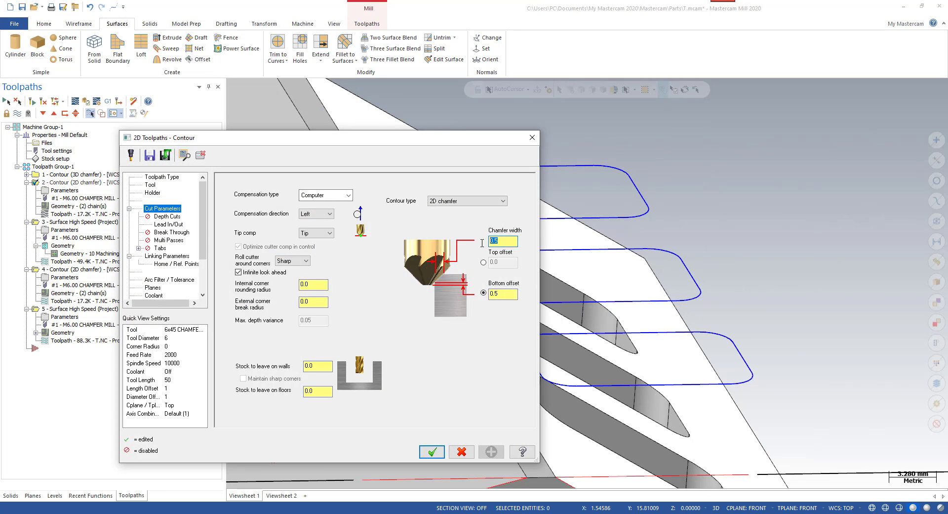
{"action": "left_click", "coordinate": [484, 293]}
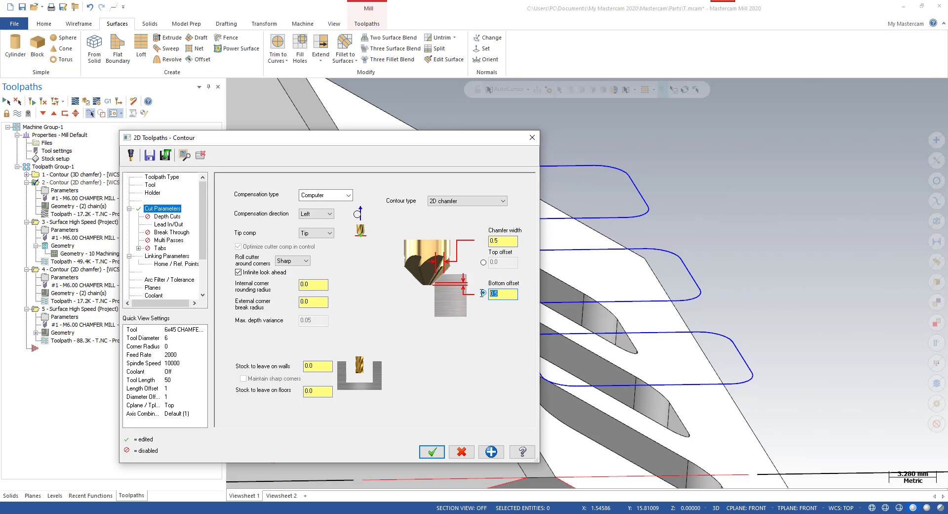
{"action": "key", "text": "Escape"}
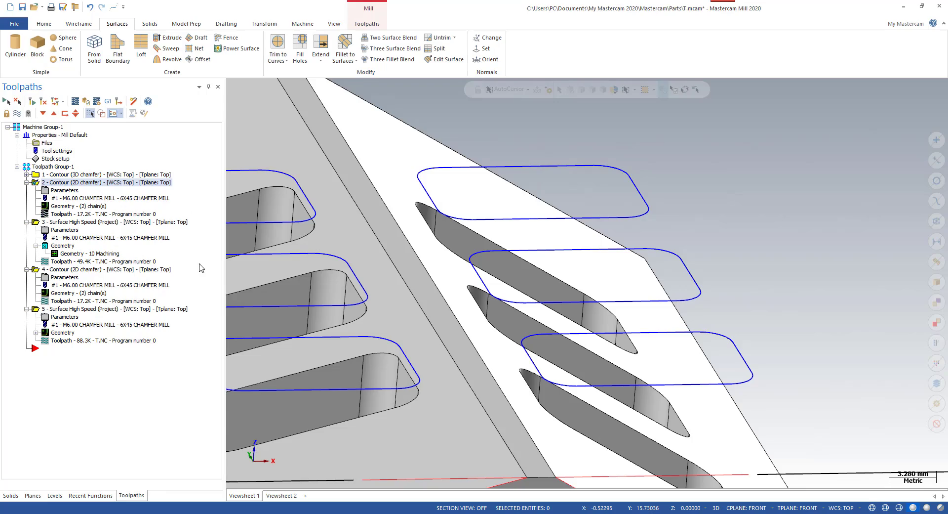
Backplot operation 2 again with both sloped faces in view, follow the tool from one pocket outline to the other, and close the backplot
{"action": "left_click", "coordinate": [71, 221]}
{"action": "left_click", "coordinate": [80, 183]}
{"action": "scroll", "coordinate": [639, 271], "scroll_direction": "down", "scroll_amount": 3}
{"action": "middle_click_drag", "start_coordinate": [639, 271], "coordinate": [316, 279]}
{"action": "left_click", "coordinate": [55, 214]}
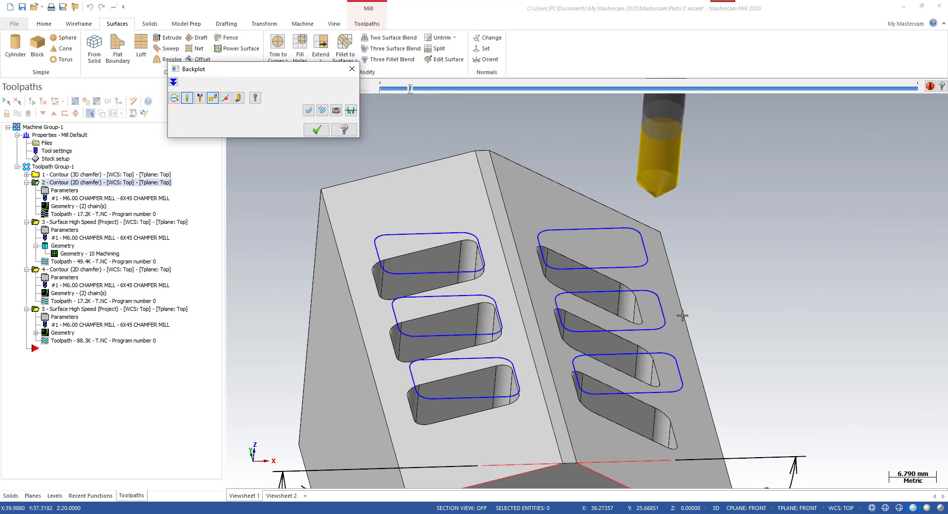
{"action": "middle_click_drag", "start_coordinate": [689, 319], "coordinate": [652, 343]}
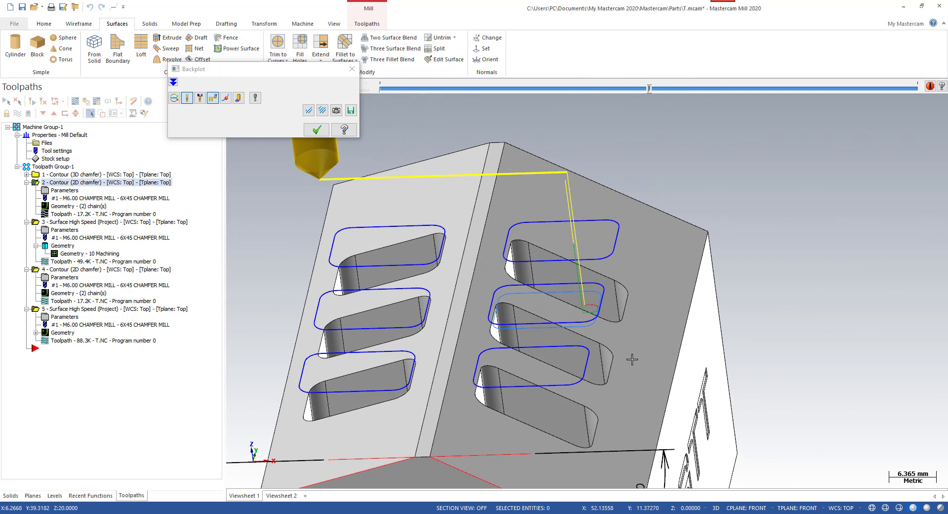
{"action": "key", "text": "Escape"}
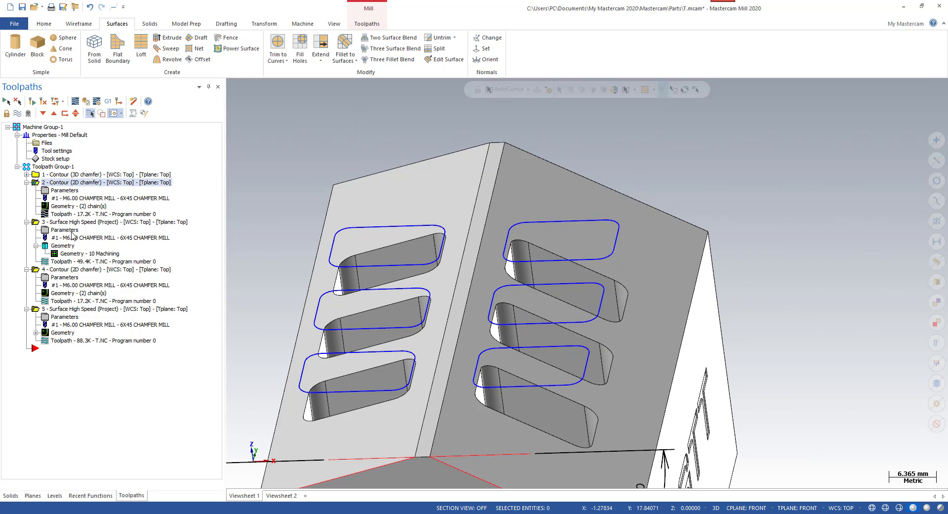
Open operation 3's model geometry and examine which part surfaces are highlighted as machining geometry
{"action": "left_click", "coordinate": [64, 231]}
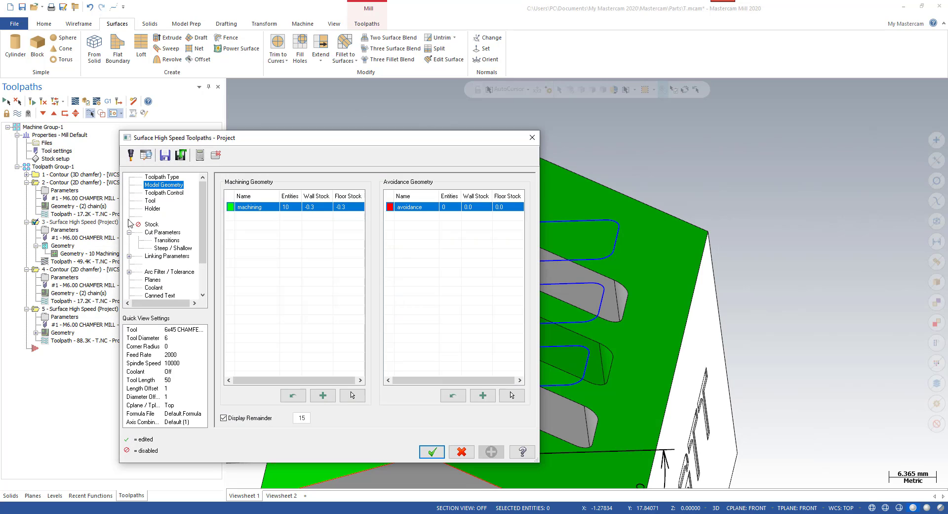
{"action": "left_click_drag", "start_coordinate": [341, 141], "coordinate": [166, 126]}
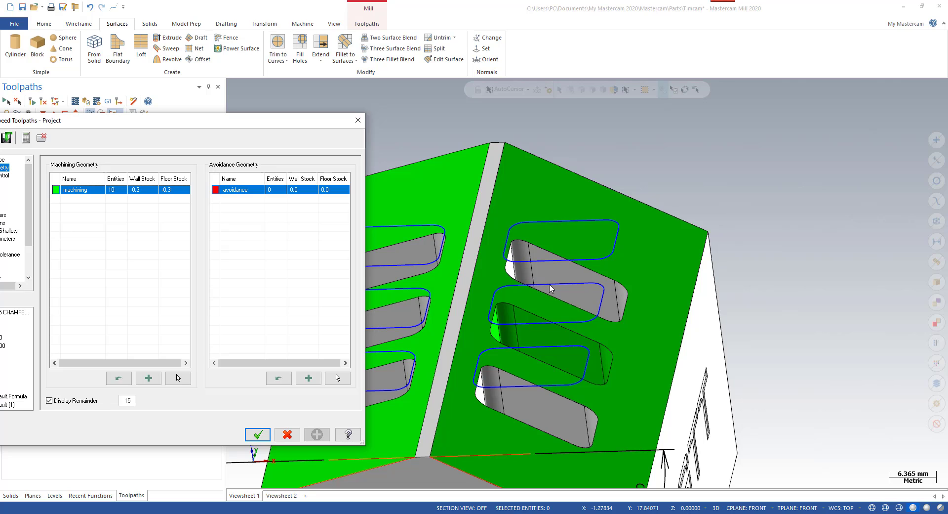
{"action": "left_click_drag", "start_coordinate": [224, 125], "coordinate": [439, 100]}
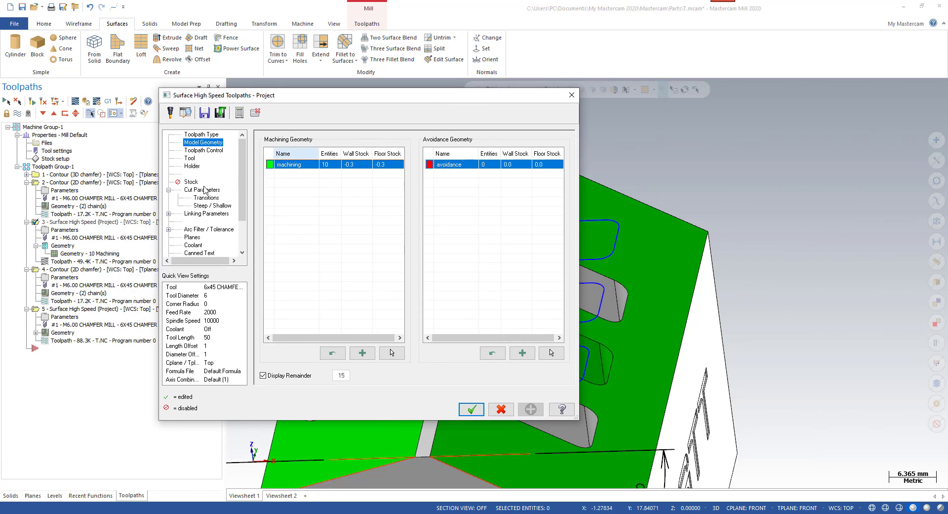
Choose operation 2, Contour (2D chamfer), as the NCI projection source in operation 3's cut parameters, accept, and regenerate the toolpath
{"action": "left_click", "coordinate": [200, 191]}
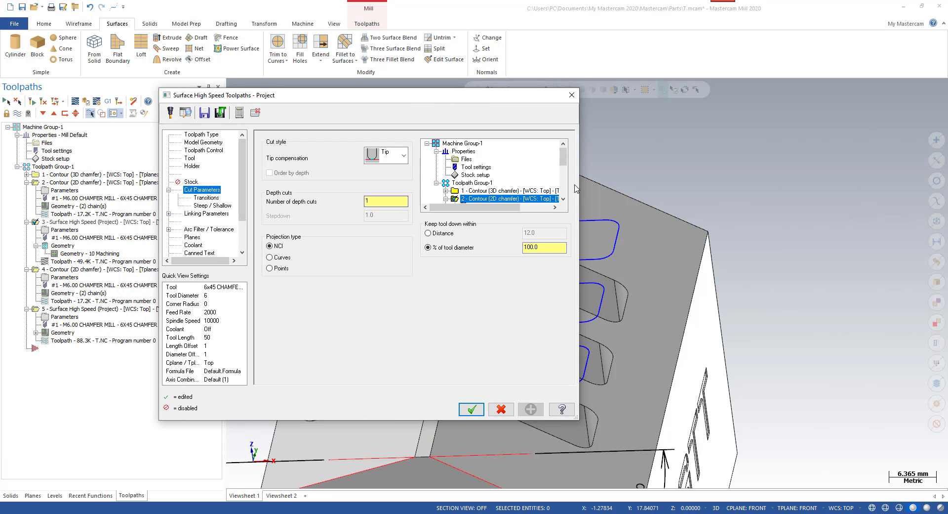
{"action": "left_click_drag", "start_coordinate": [563, 156], "coordinate": [563, 161]}
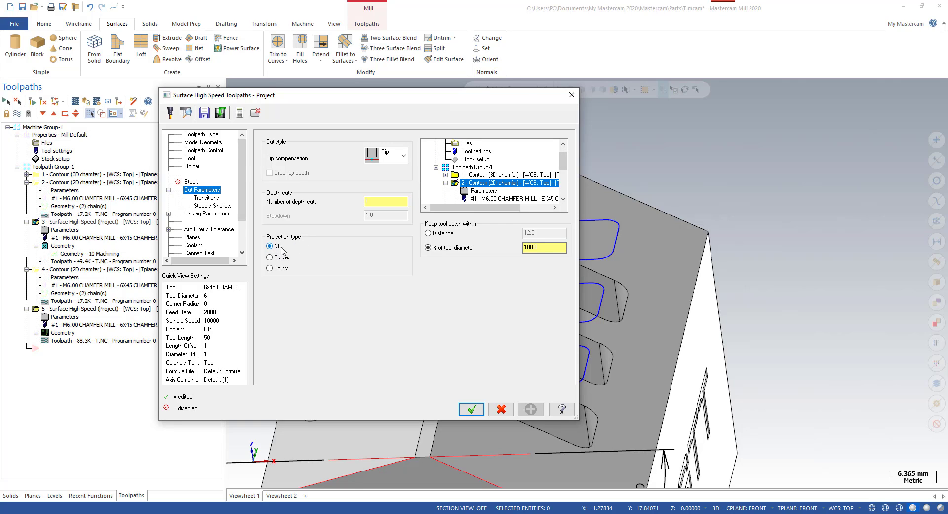
{"action": "left_click", "coordinate": [494, 184]}
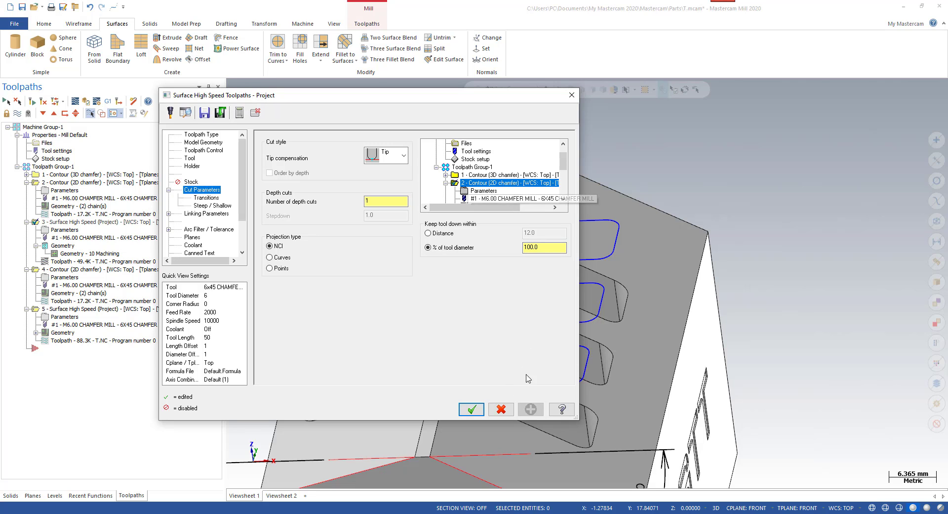
{"action": "left_click", "coordinate": [472, 410]}
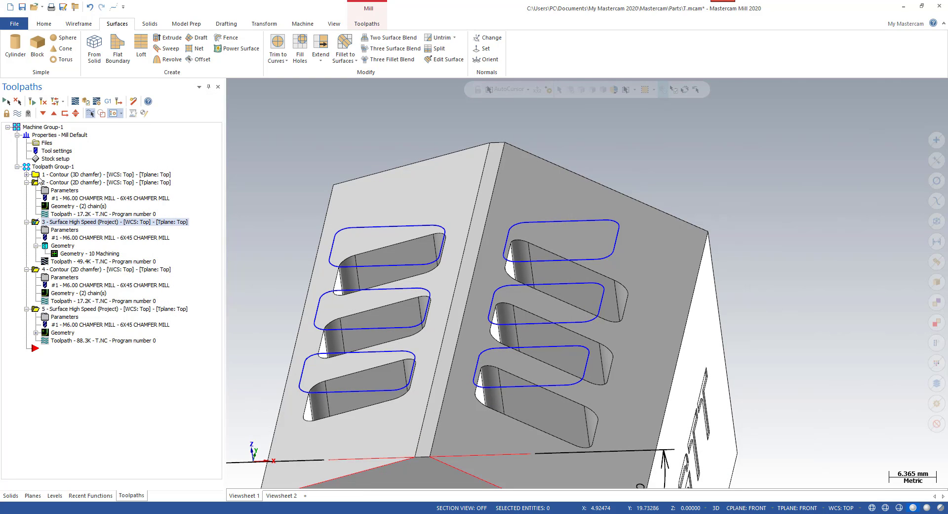
{"action": "left_click", "coordinate": [31, 102]}
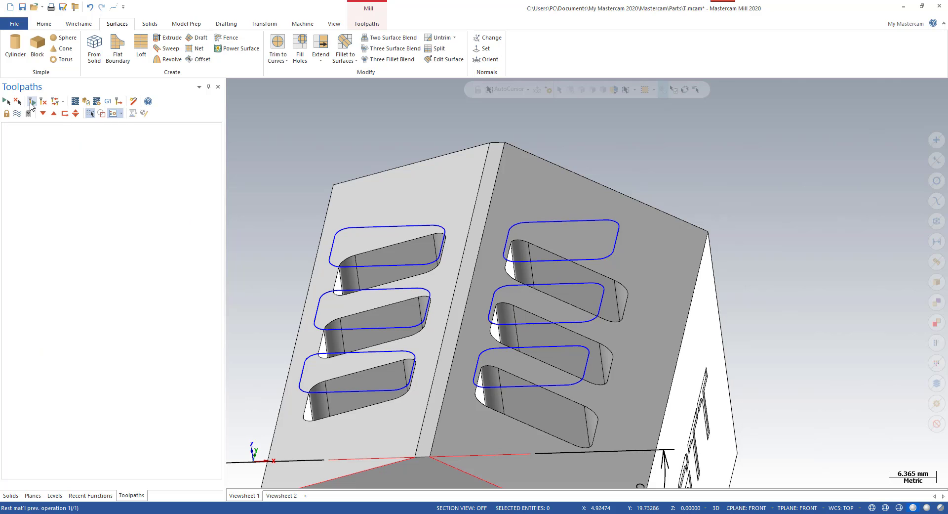
Backplot operation 3, follow the chamfer mill along the middle pocket's sloped edge on the 30° face, and close the backplot
{"action": "key", "text": "alt+t"}
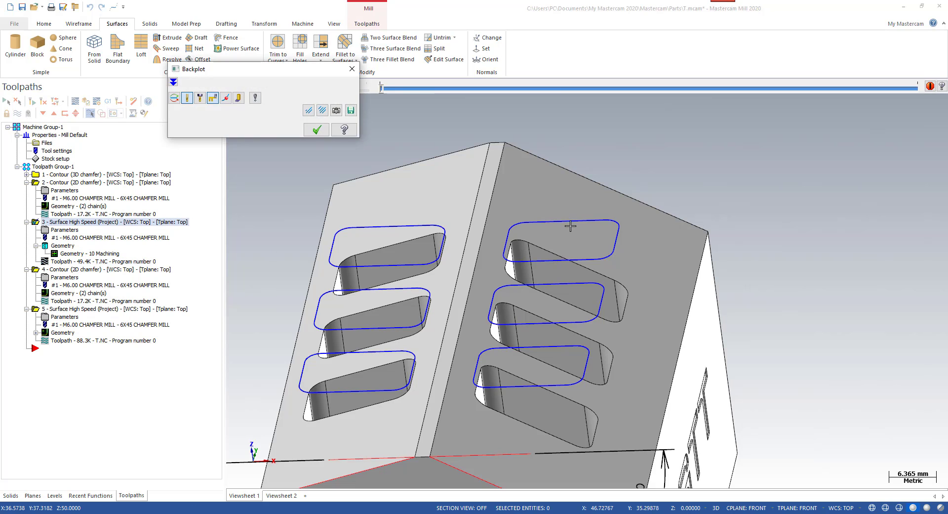
{"action": "scroll", "coordinate": [605, 369], "scroll_direction": "up", "scroll_amount": 3}
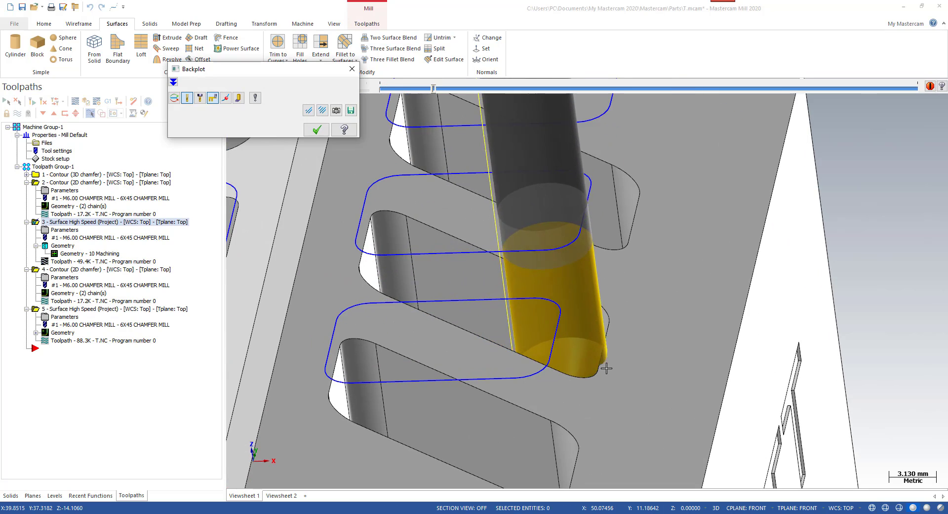
{"action": "scroll", "coordinate": [614, 360], "scroll_direction": "up", "scroll_amount": 2}
{"action": "middle_click_drag", "start_coordinate": [624, 352], "coordinate": [601, 345]}
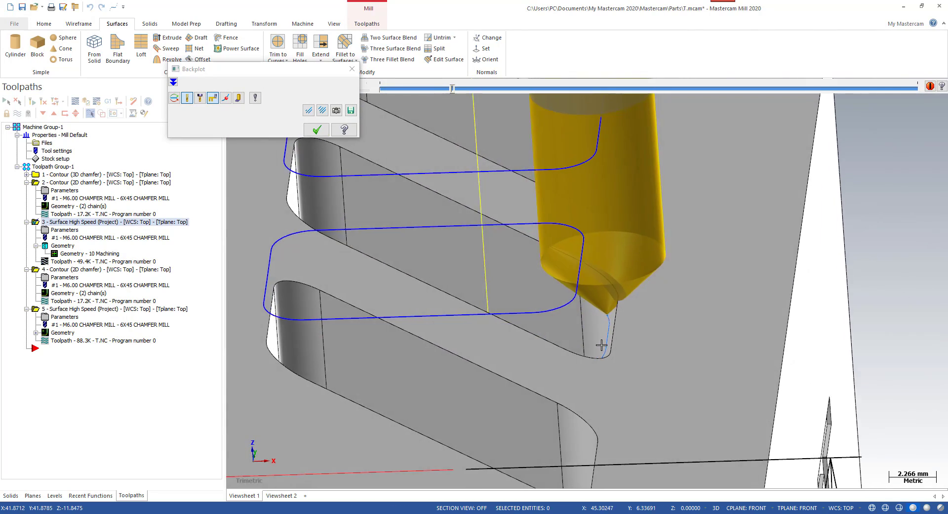
{"action": "key", "text": "alt+p"}
{"action": "scroll", "coordinate": [605, 355], "scroll_direction": "down", "scroll_amount": 1}
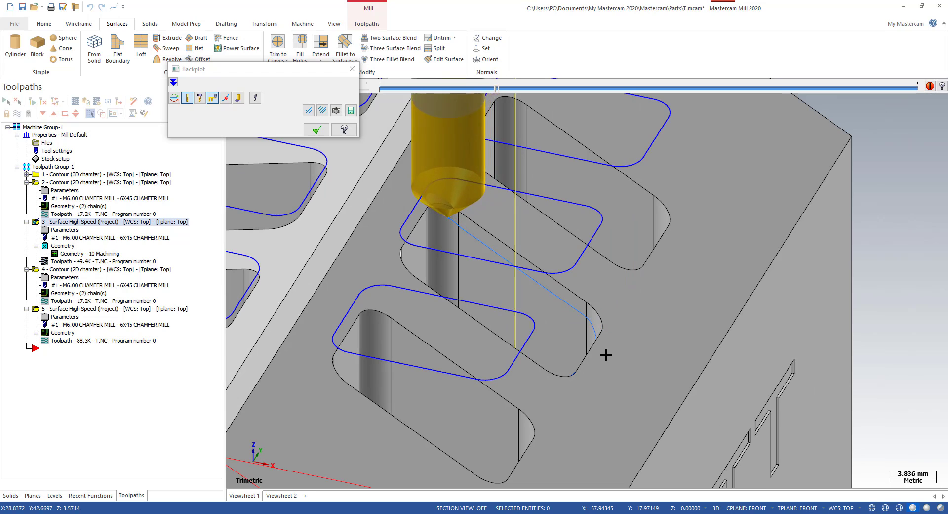
{"action": "key", "text": "Escape"}
Turn off posting for operation 2, Contour (2D chamfer), and collapse the operation
{"action": "left_click", "coordinate": [48, 182]}
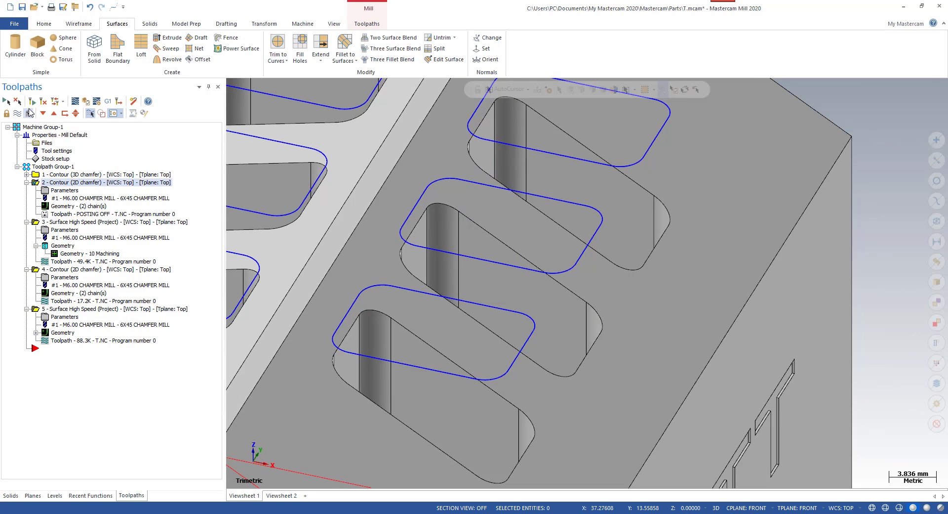
{"action": "left_click", "coordinate": [27, 182]}
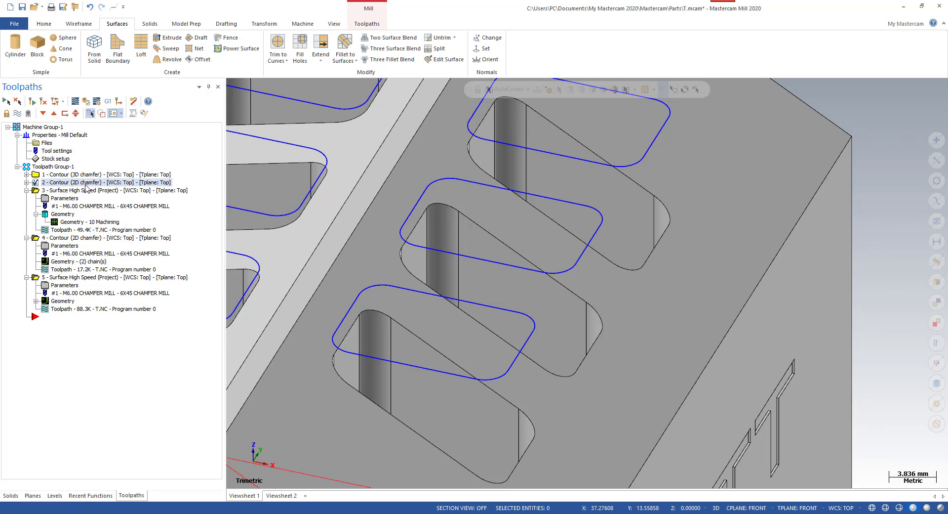
Select operation 3, Surface High Speed (Project), together with operation 1, Contour (3D chamfer), and open both in the Verify simulation
{"action": "left_click", "coordinate": [64, 191]}
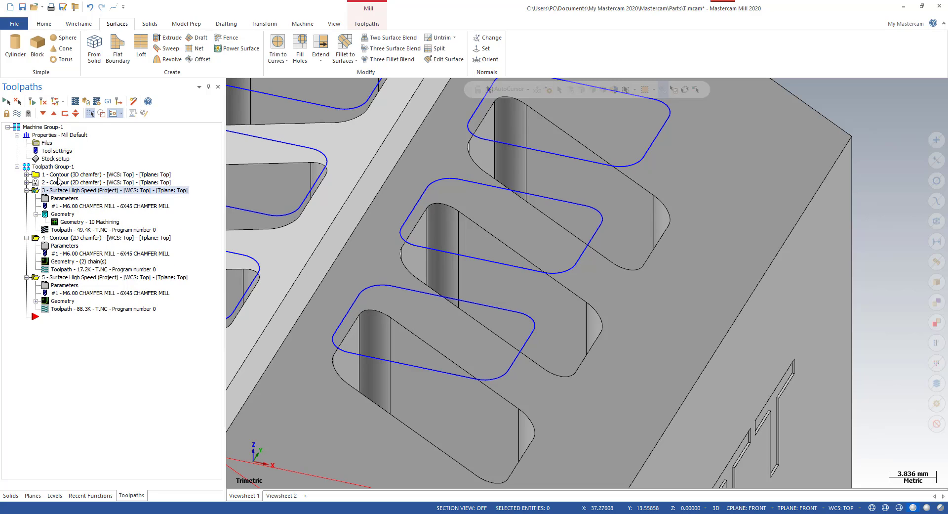
{"action": "left_click", "coordinate": [58, 176]}
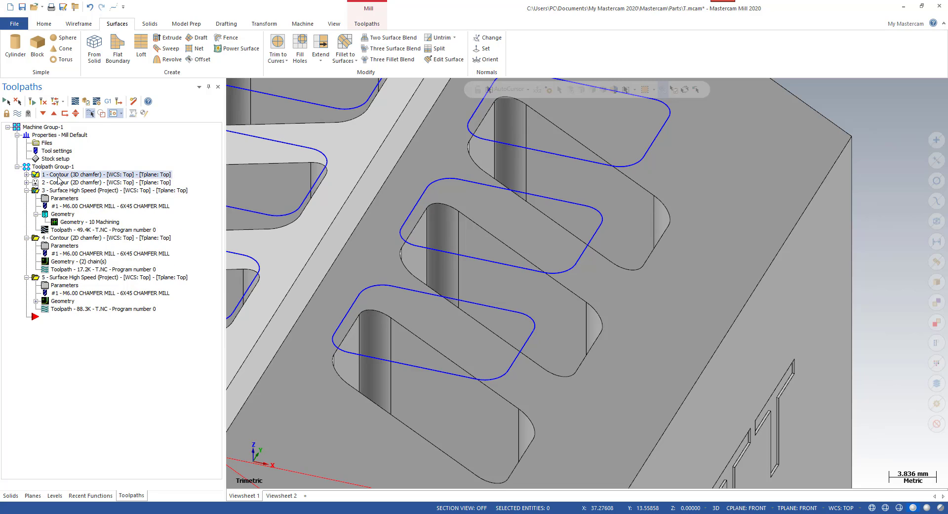
{"action": "left_click", "coordinate": [86, 101]}
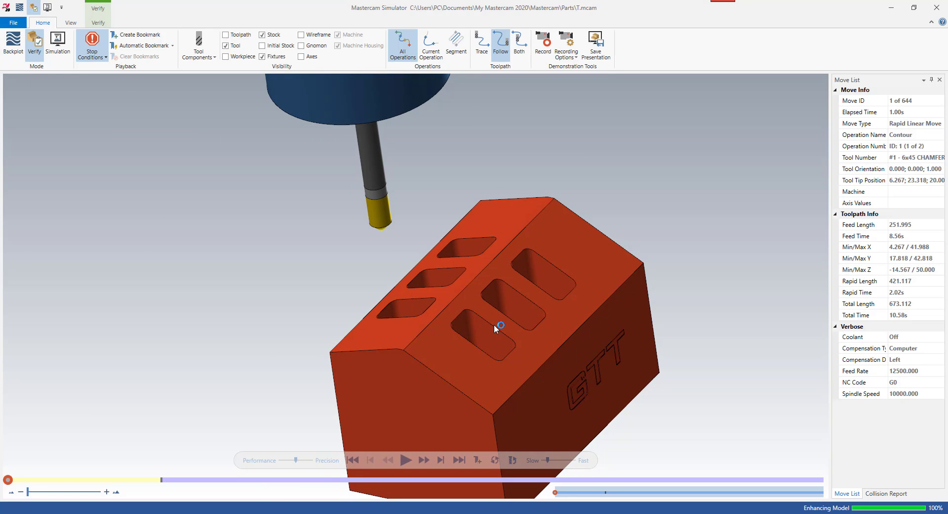
Run the Verify simulation of operation 1, Contour (3D chamfer), up to the stop at the operation change
{"action": "left_click", "coordinate": [406, 460]}
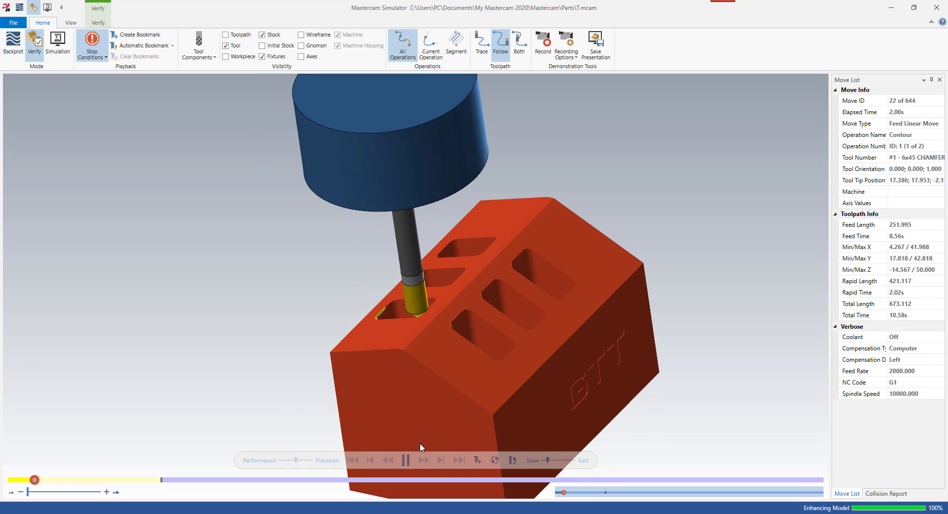
{"action": "middle_click_drag", "start_coordinate": [514, 327], "coordinate": [501, 330]}
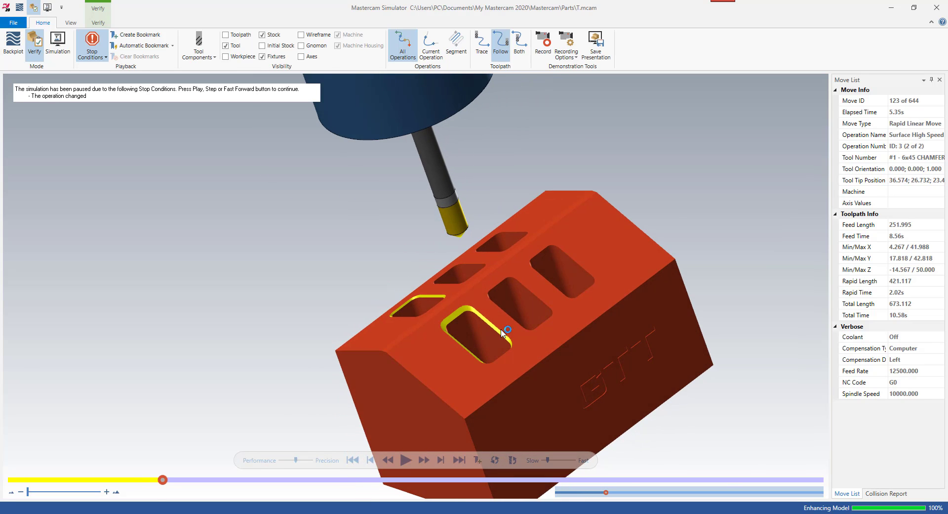
{"action": "scroll", "coordinate": [500, 297], "scroll_direction": "up", "scroll_amount": 2}
{"action": "middle_click_drag", "start_coordinate": [500, 296], "coordinate": [515, 295]}
Continue the simulation through operation 3, Surface High Speed (Project), until the last move
{"action": "key", "text": "s"}
{"action": "scroll", "coordinate": [515, 295], "scroll_direction": "down", "scroll_amount": 3}
{"action": "scroll", "coordinate": [570, 354], "scroll_direction": "up", "scroll_amount": 5}
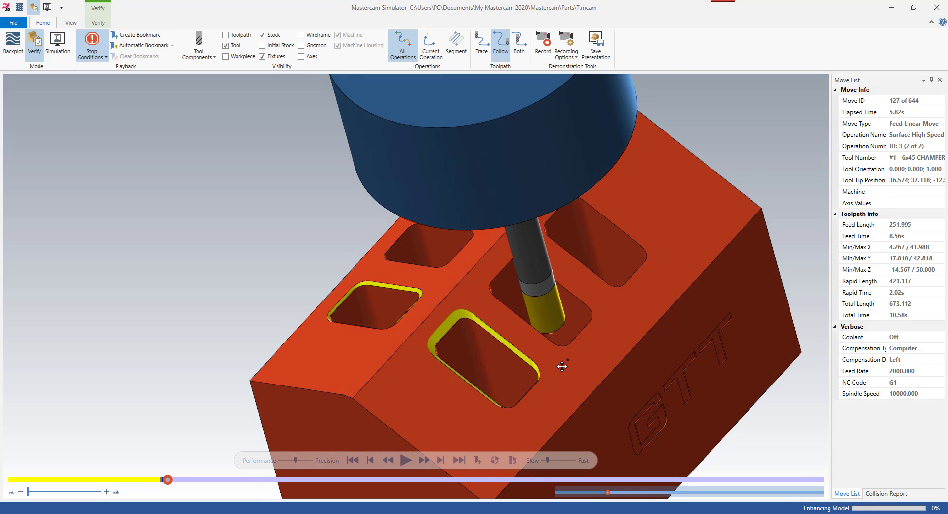
{"action": "left_click", "coordinate": [405, 460]}
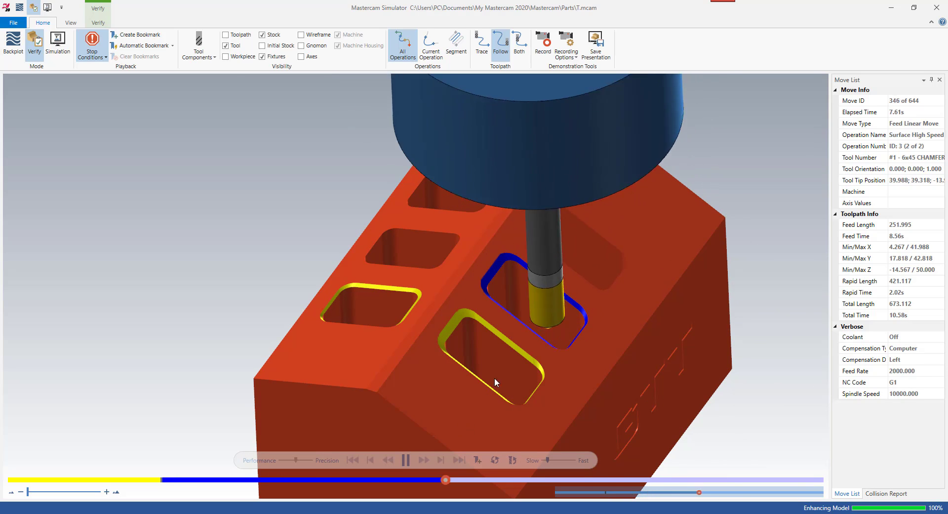
{"action": "mouse_move", "coordinate": [523, 316]}
{"action": "middle_mouse_down"}
{"action": "mouse_move", "coordinate": [487, 307]}
{"action": "mouse_move", "coordinate": [554, 345]}
{"action": "mouse_move", "coordinate": [525, 334]}
{"action": "middle_mouse_up"}
{"action": "scroll", "coordinate": [523, 331], "scroll_direction": "up", "scroll_amount": 6}
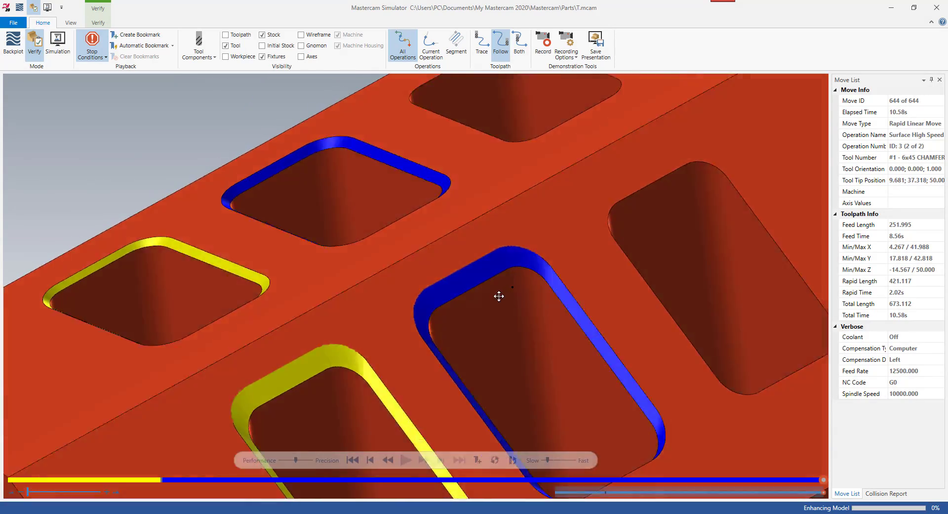
Compare the yellow 3D-contour chamfer with the blue projected chamfer on the 30° face's pockets, in tilted views and from the top
{"action": "middle_click_drag", "start_coordinate": [499, 296], "coordinate": [503, 344]}
{"action": "scroll", "coordinate": [528, 280], "scroll_direction": "down", "scroll_amount": 5}
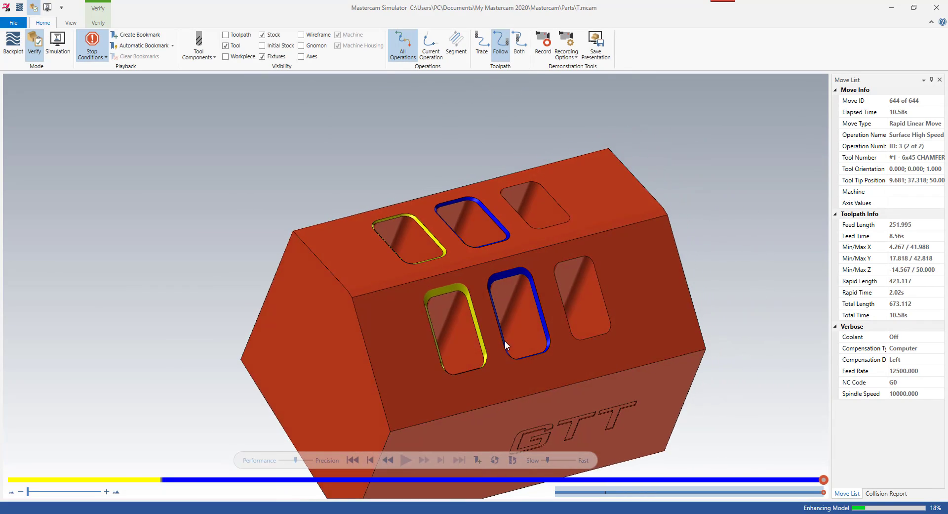
{"action": "scroll", "coordinate": [503, 344], "scroll_direction": "up", "scroll_amount": 8}
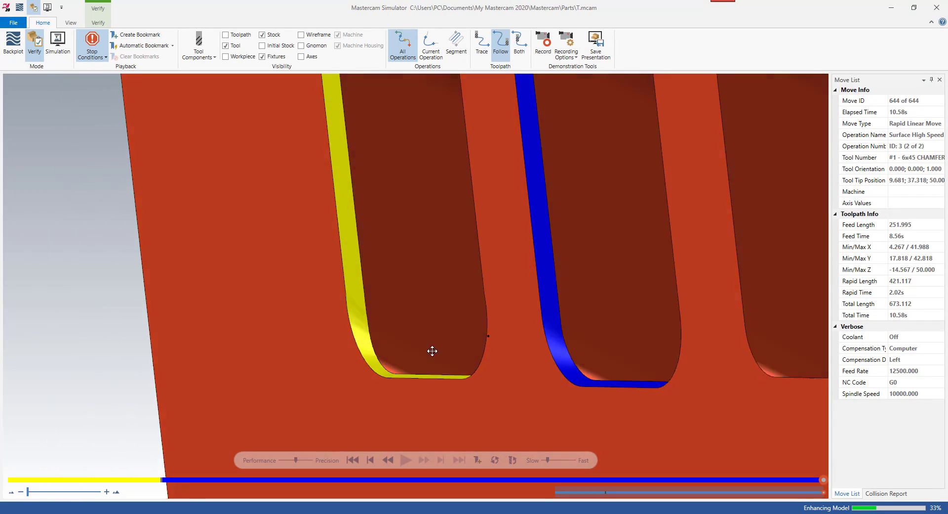
{"action": "middle_click_drag", "start_coordinate": [432, 351], "coordinate": [481, 340]}
{"action": "scroll", "coordinate": [470, 338], "scroll_direction": "down", "scroll_amount": 1}
{"action": "key", "text": "alt+1"}
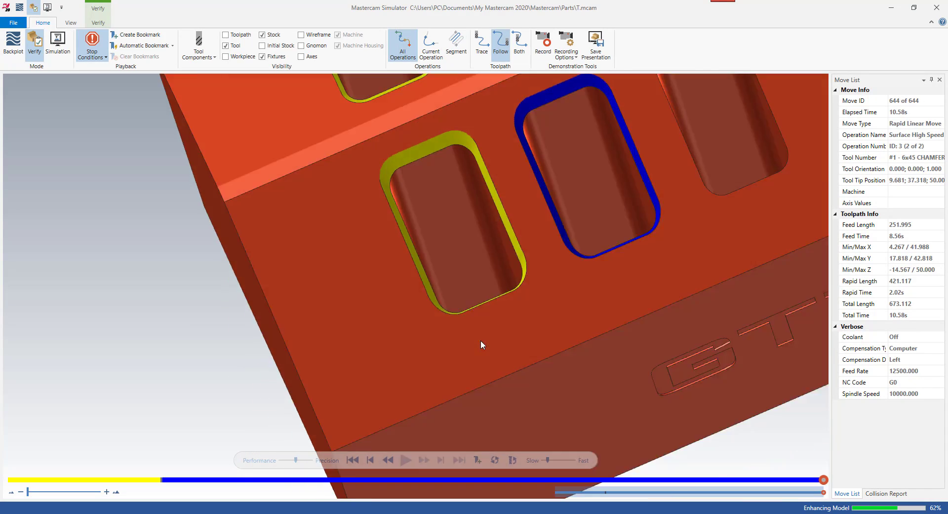
{"action": "scroll", "coordinate": [507, 388], "scroll_direction": "down", "scroll_amount": 4}
{"action": "scroll", "coordinate": [452, 285], "scroll_direction": "up", "scroll_amount": 6}
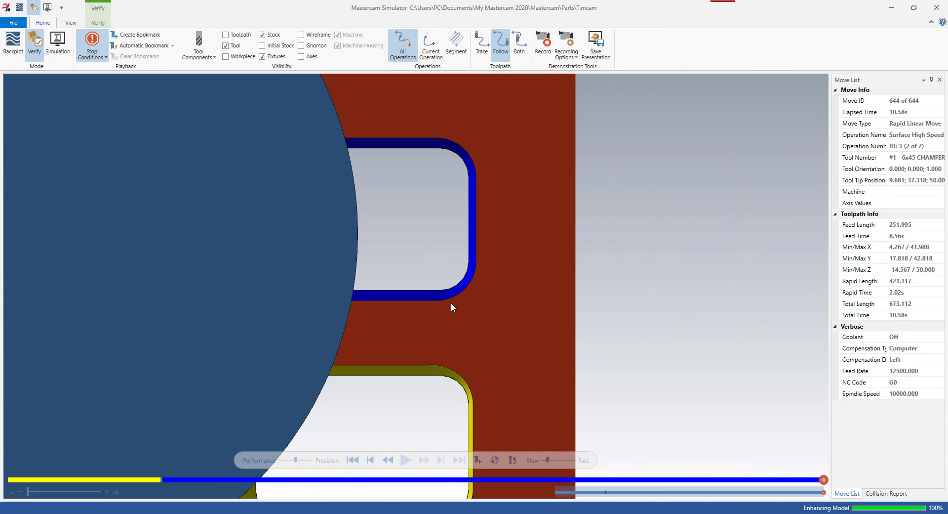
{"action": "scroll", "coordinate": [432, 356], "scroll_direction": "up", "scroll_amount": 5}
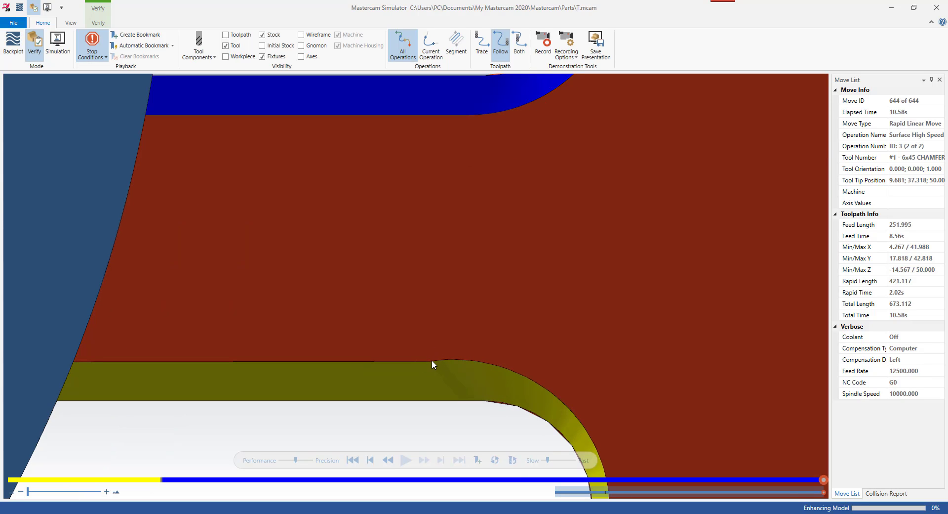
{"action": "scroll", "coordinate": [469, 346], "scroll_direction": "down", "scroll_amount": 3}
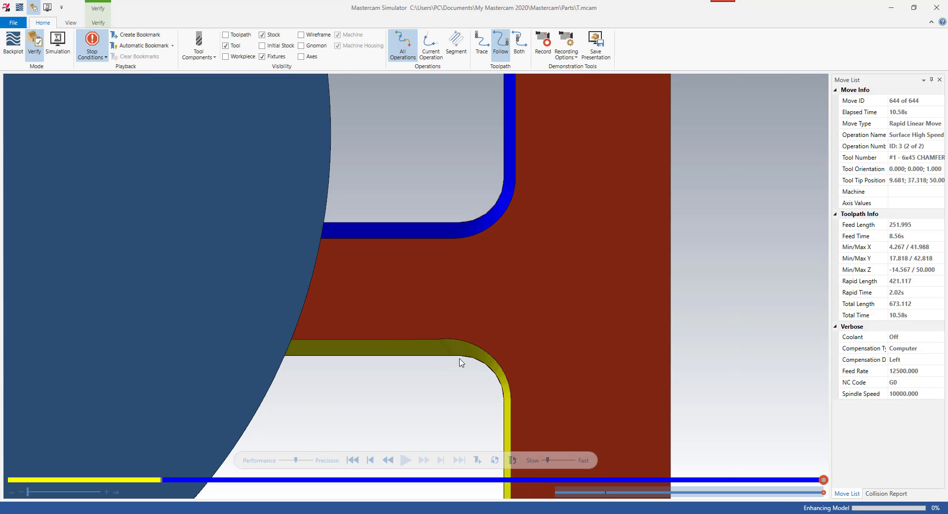
{"action": "mouse_move", "coordinate": [431, 323]}
{"action": "middle_mouse_down"}
{"action": "mouse_move", "coordinate": [437, 331]}
{"action": "mouse_move", "coordinate": [425, 345]}
{"action": "mouse_move", "coordinate": [444, 353]}
{"action": "middle_mouse_up"}
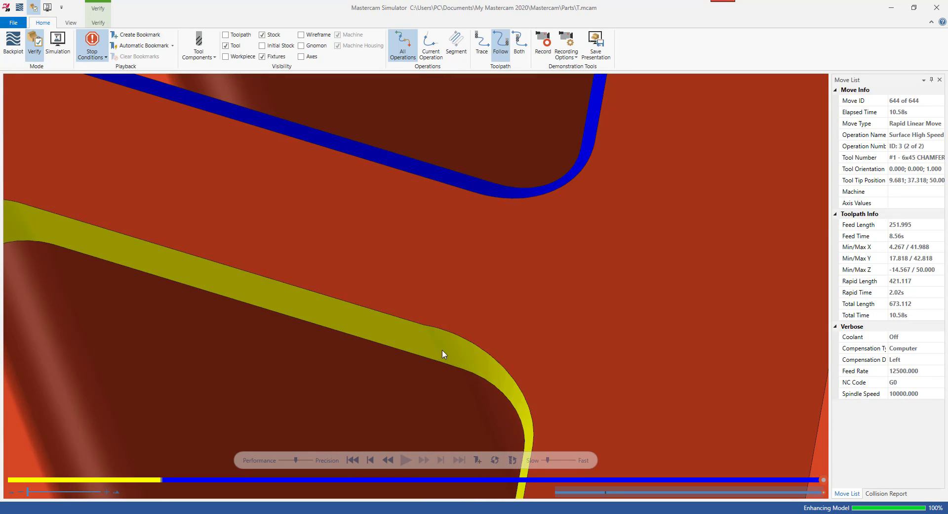
{"action": "scroll", "coordinate": [490, 364], "scroll_direction": "down", "scroll_amount": 4}
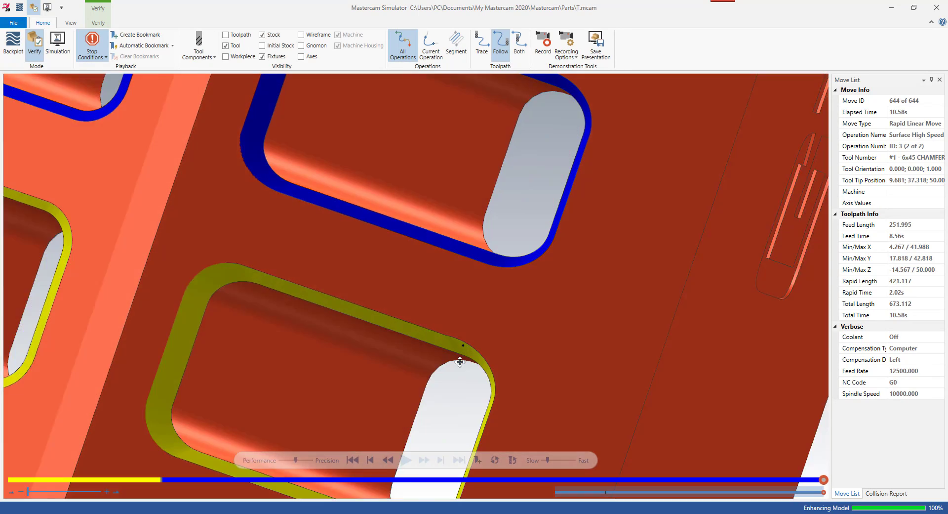
Examine from the top view where the straight edges meet the corner arcs on the blue and yellow chamfers
{"action": "key", "text": "alt+1"}
{"action": "scroll", "coordinate": [452, 159], "scroll_direction": "up", "scroll_amount": 4}
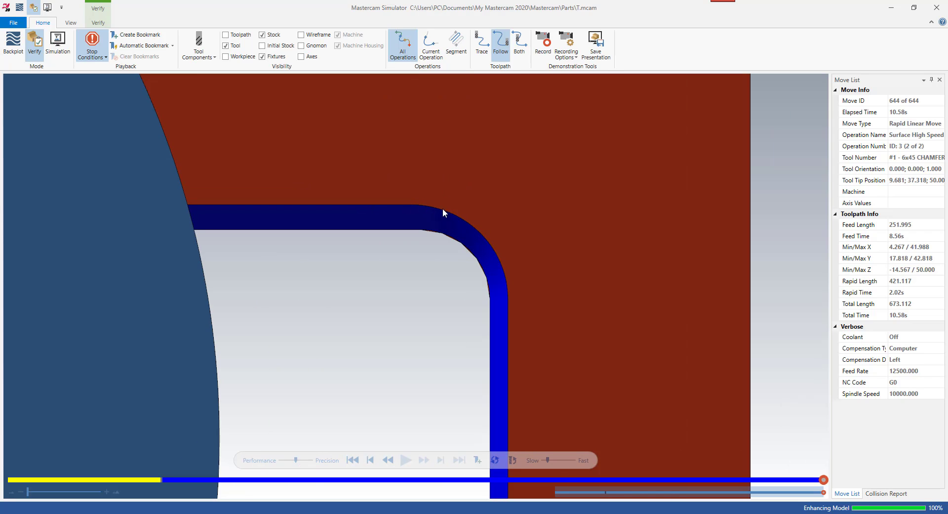
{"action": "scroll", "coordinate": [378, 207], "scroll_direction": "down", "scroll_amount": 3}
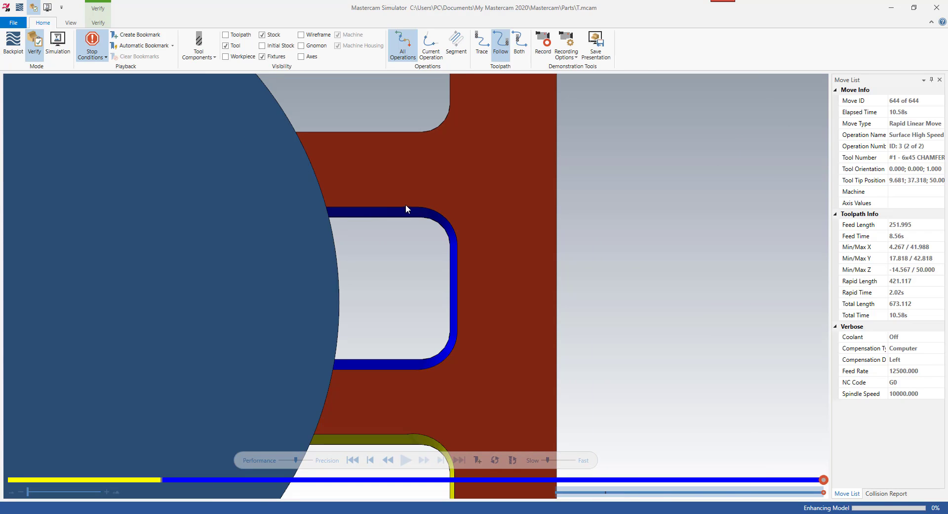
{"action": "scroll", "coordinate": [421, 213], "scroll_direction": "up", "scroll_amount": 5}
{"action": "scroll", "coordinate": [488, 169], "scroll_direction": "down", "scroll_amount": 10}
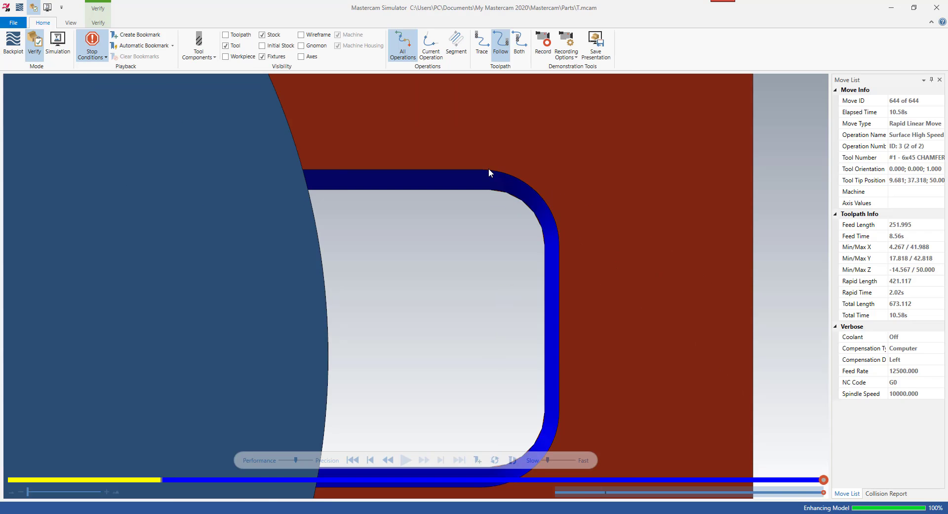
{"action": "scroll", "coordinate": [491, 428], "scroll_direction": "up", "scroll_amount": 4}
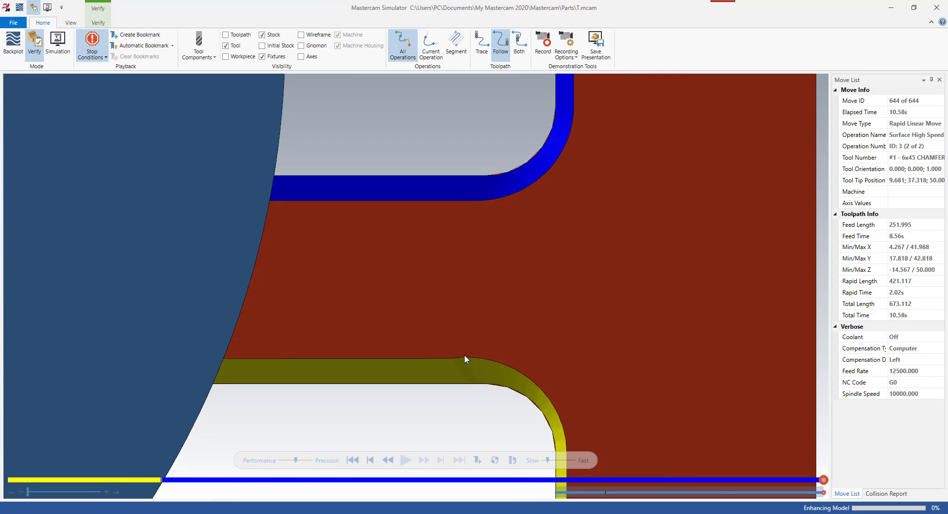
{"action": "scroll", "coordinate": [497, 319], "scroll_direction": "down", "scroll_amount": 7}
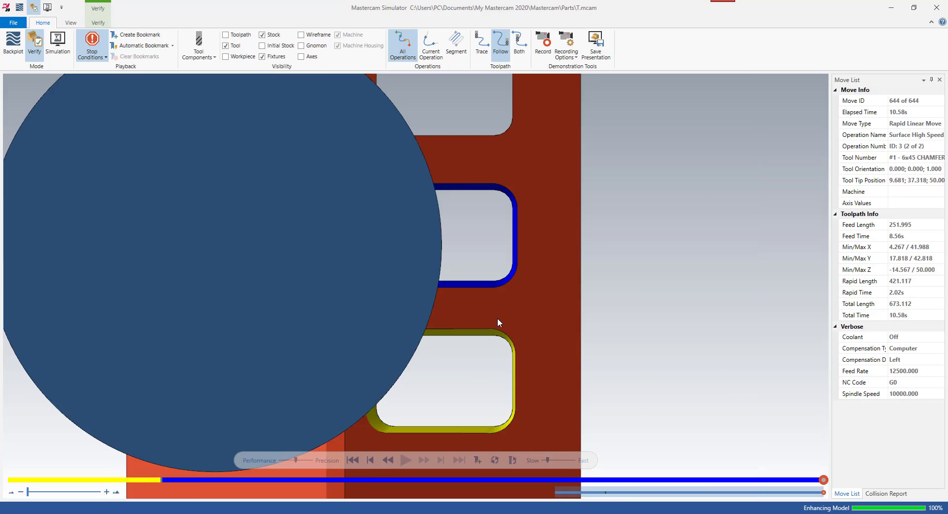
Inspect the chamfer widths around the yellow and blue pockets on both sloped faces from several angles, and close the simulator
{"action": "middle_click_drag", "start_coordinate": [497, 319], "coordinate": [463, 341]}
{"action": "scroll", "coordinate": [488, 325], "scroll_direction": "up", "scroll_amount": 6}
{"action": "scroll", "coordinate": [463, 346], "scroll_direction": "down", "scroll_amount": 4}
{"action": "scroll", "coordinate": [463, 347], "scroll_direction": "down", "scroll_amount": 4}
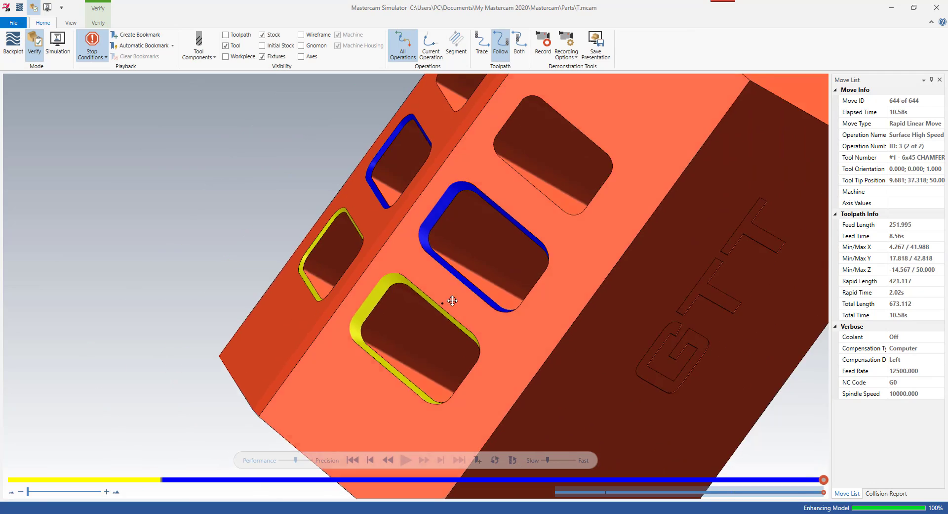
{"action": "middle_click_drag", "start_coordinate": [445, 300], "coordinate": [441, 211]}
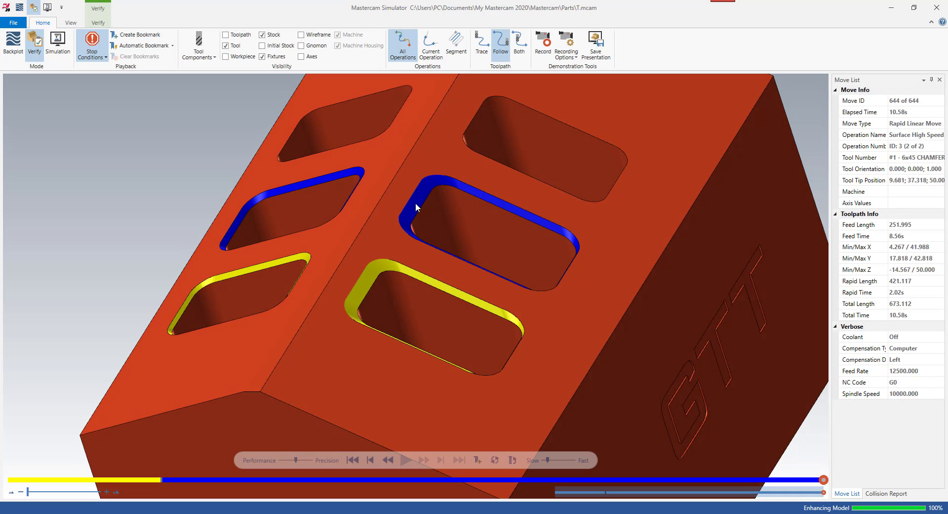
{"action": "middle_click_drag", "start_coordinate": [369, 283], "coordinate": [368, 270]}
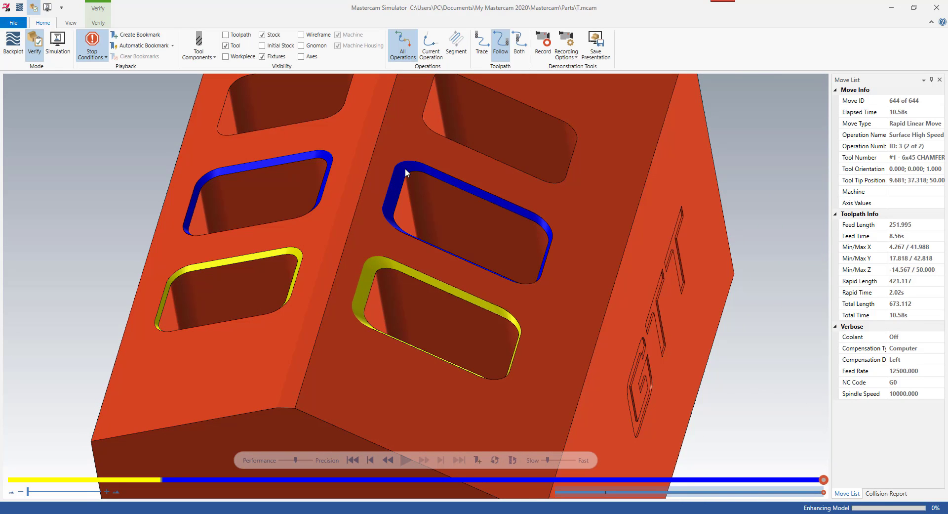
{"action": "middle_click_drag", "start_coordinate": [392, 190], "coordinate": [368, 209]}
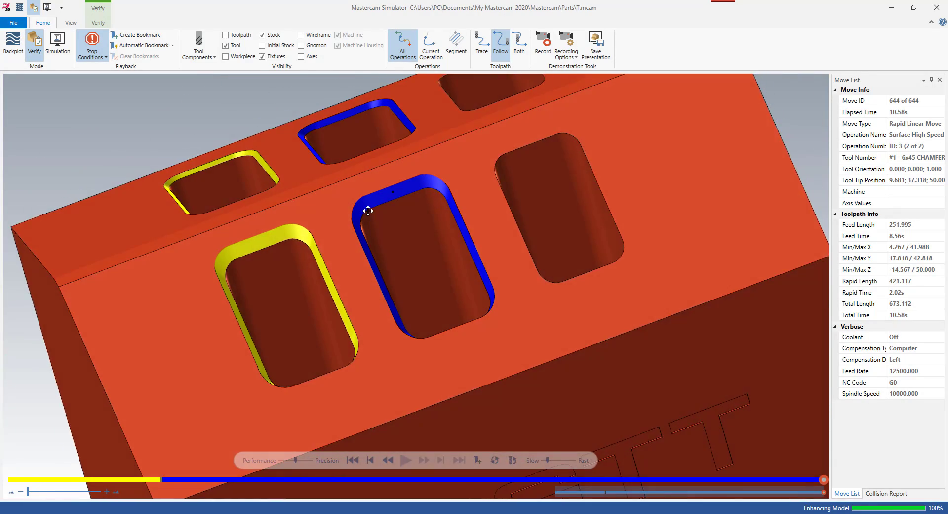
{"action": "scroll", "coordinate": [393, 191], "scroll_direction": "up", "scroll_amount": 4}
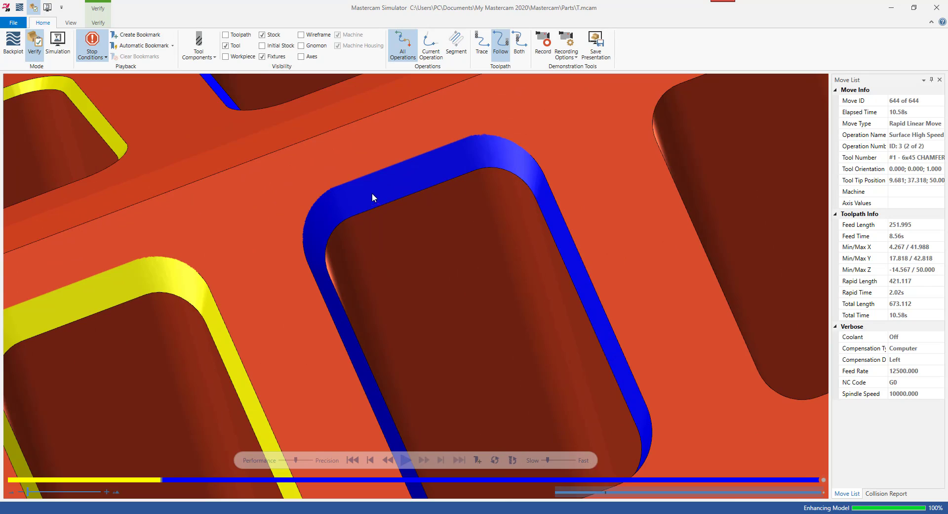
{"action": "scroll", "coordinate": [403, 172], "scroll_direction": "down", "scroll_amount": 5}
{"action": "middle_click_drag", "start_coordinate": [449, 260], "coordinate": [500, 308]}
{"action": "scroll", "coordinate": [499, 308], "scroll_direction": "down", "scroll_amount": 4}
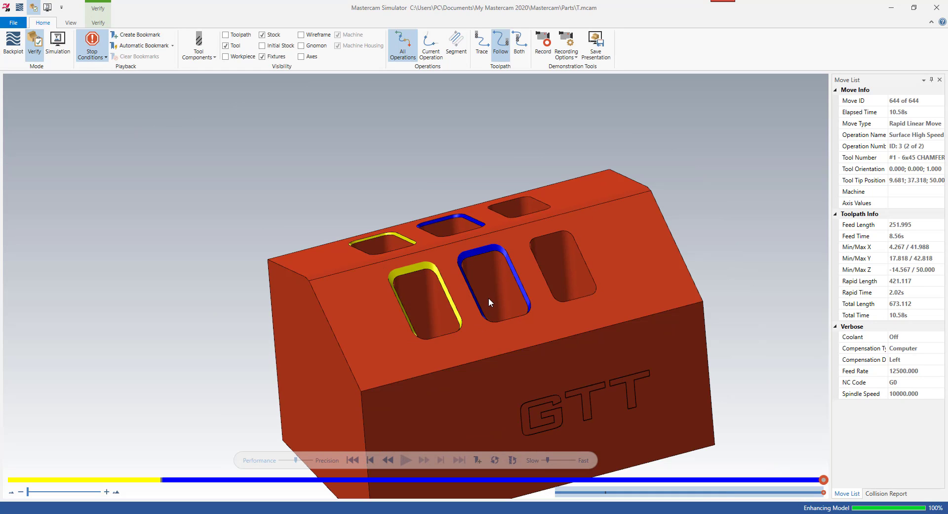
{"action": "scroll", "coordinate": [488, 297], "scroll_direction": "up", "scroll_amount": 6}
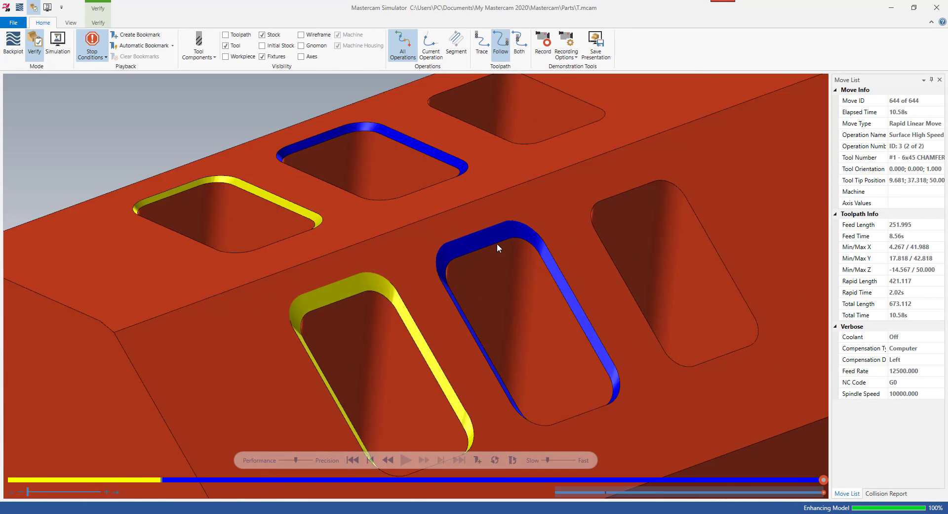
{"action": "scroll", "coordinate": [497, 245], "scroll_direction": "down", "scroll_amount": 4}
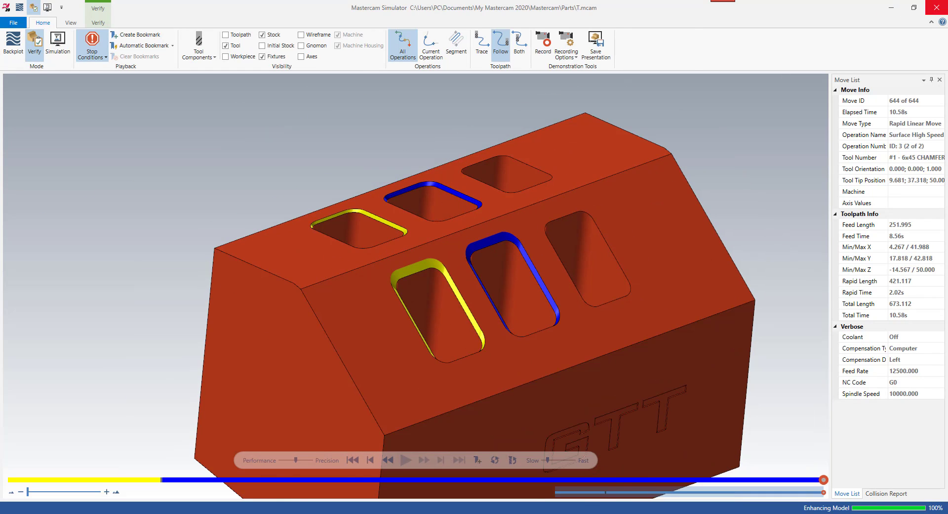
{"action": "left_click", "coordinate": [937, 8]}
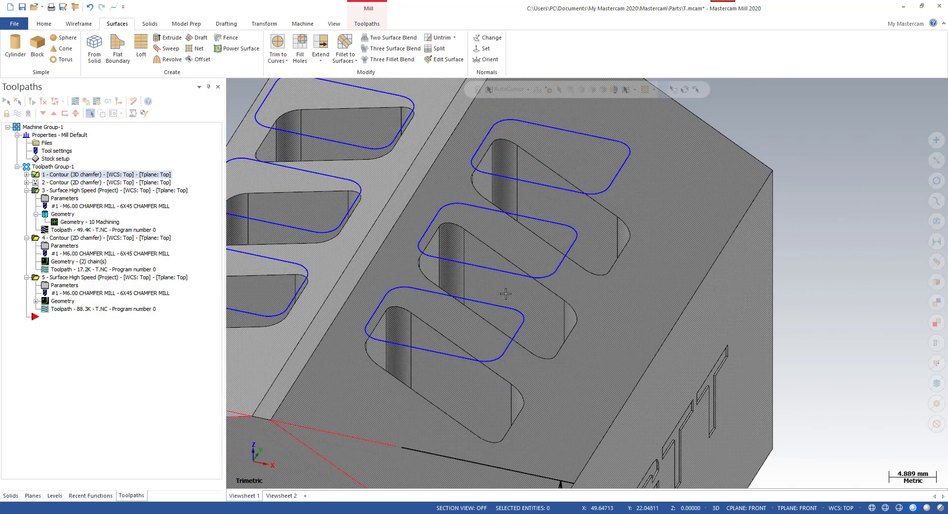
Show the part in an isometric view, collapse operations 3 and 4, and select operation 5, Surface High Speed (Project)
{"action": "key", "text": "alt+1"}
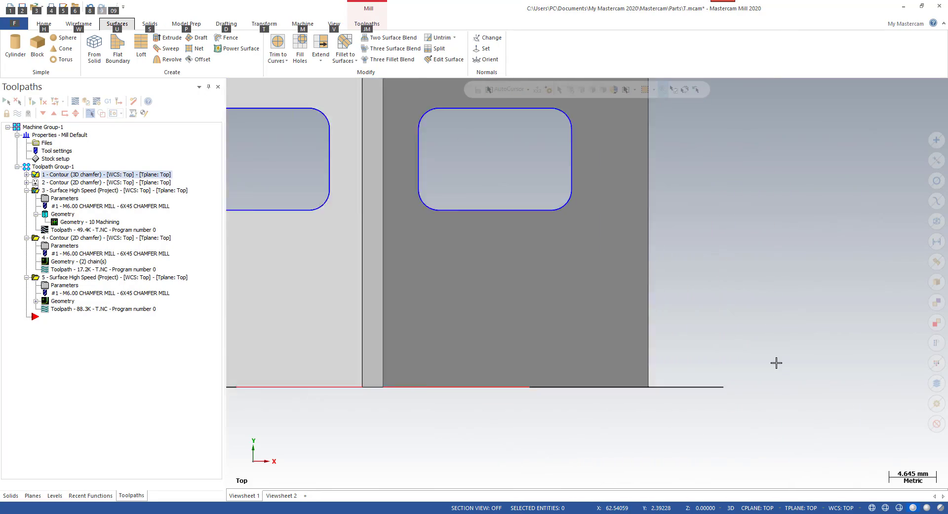
{"action": "key", "text": "alt+7"}
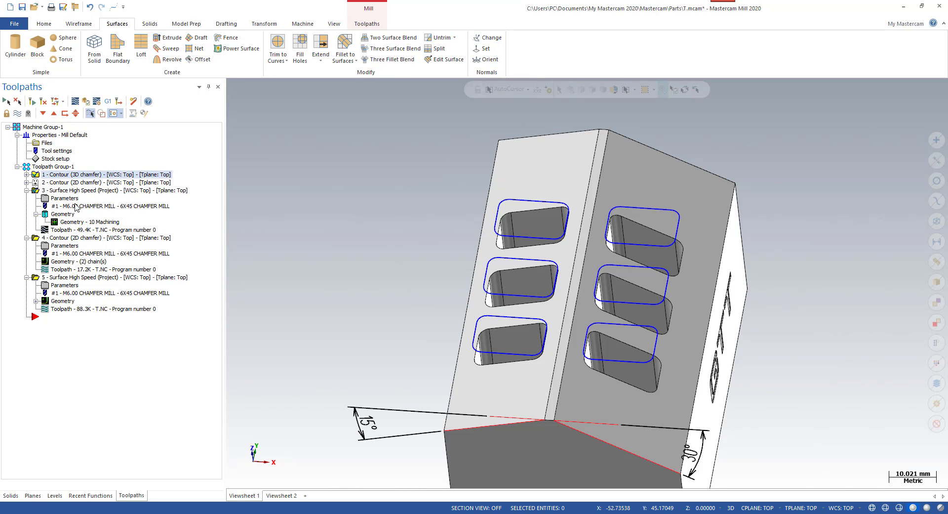
{"action": "left_click", "coordinate": [26, 190]}
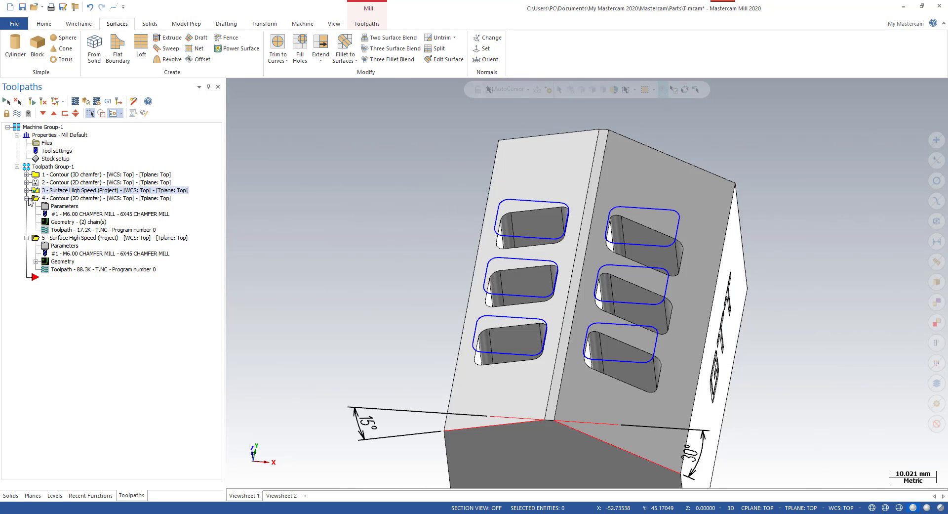
{"action": "left_click", "coordinate": [26, 198]}
{"action": "left_click", "coordinate": [91, 198]}
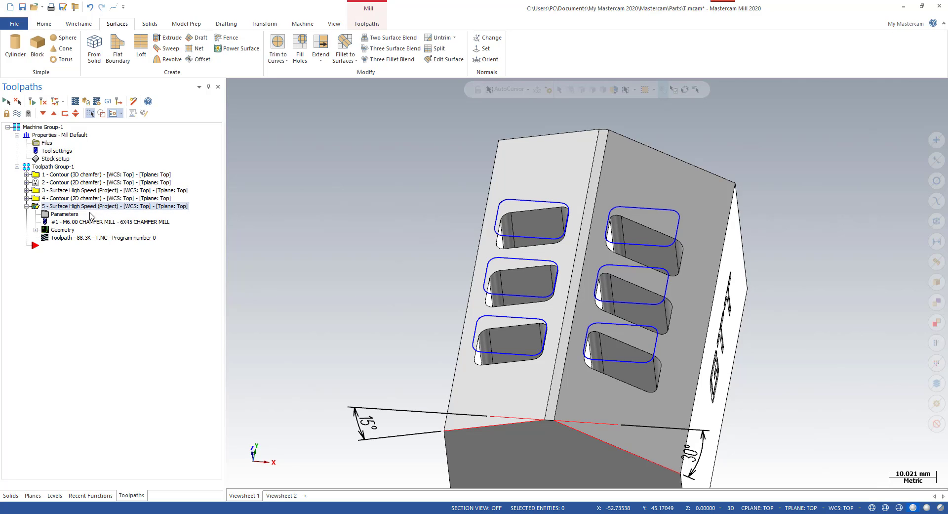
Backplot operation 5 and inspect how the chamfer mill meets the high end of the uppermost pocket on the 30° face
{"action": "left_click", "coordinate": [62, 237]}
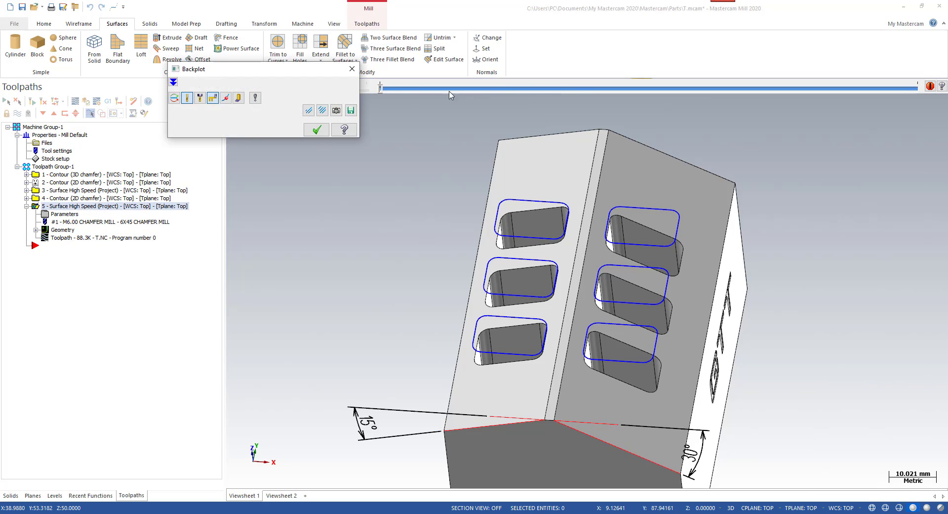
{"action": "left_click_drag", "start_coordinate": [384, 92], "coordinate": [581, 93]}
{"action": "scroll", "coordinate": [635, 196], "scroll_direction": "up", "scroll_amount": 4}
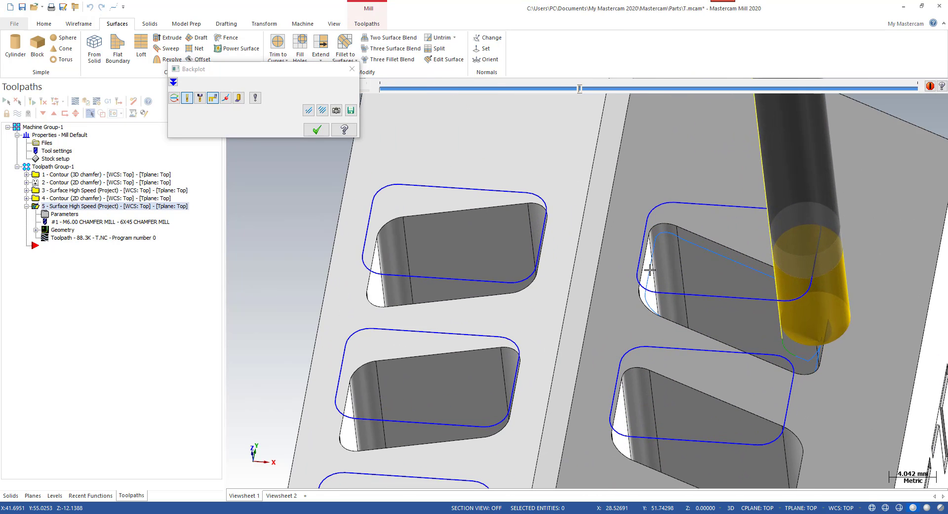
{"action": "middle_click_drag", "start_coordinate": [650, 269], "coordinate": [636, 234]}
{"action": "scroll", "coordinate": [635, 235], "scroll_direction": "up", "scroll_amount": 6}
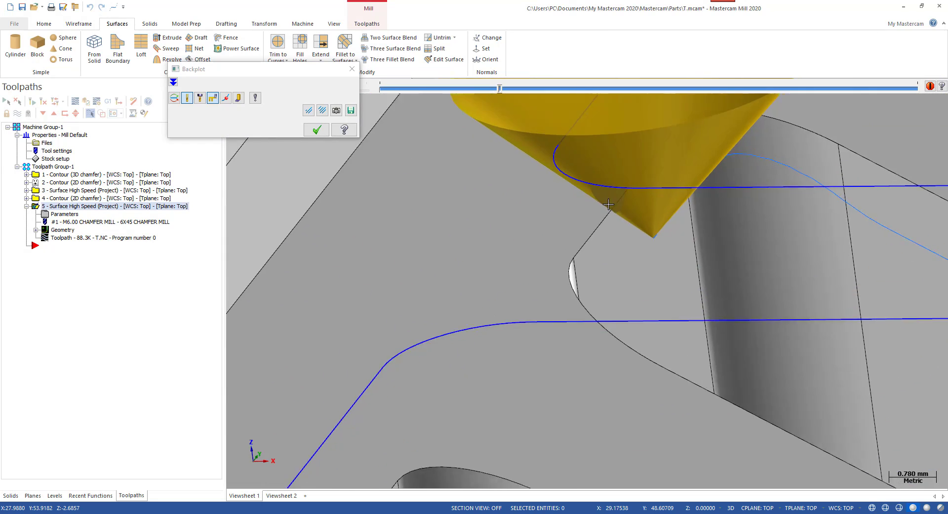
{"action": "scroll", "coordinate": [608, 204], "scroll_direction": "down", "scroll_amount": 2}
{"action": "scroll", "coordinate": [610, 204], "scroll_direction": "up", "scroll_amount": 3}
{"action": "scroll", "coordinate": [617, 211], "scroll_direction": "down", "scroll_amount": 6}
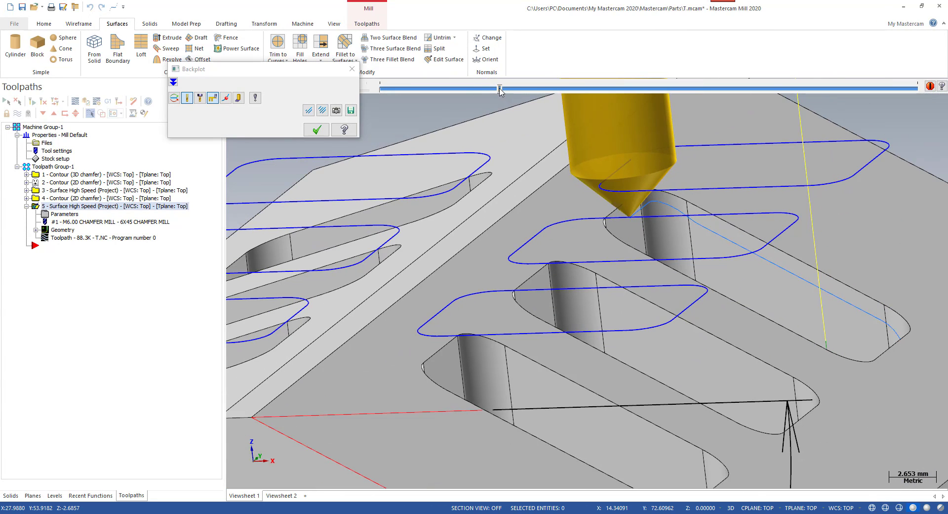
Advance the tool to the low end of that pocket, inspect its contact with the edge from several angles, and close the backplot
{"action": "left_click_drag", "start_coordinate": [501, 90], "coordinate": [578, 104]}
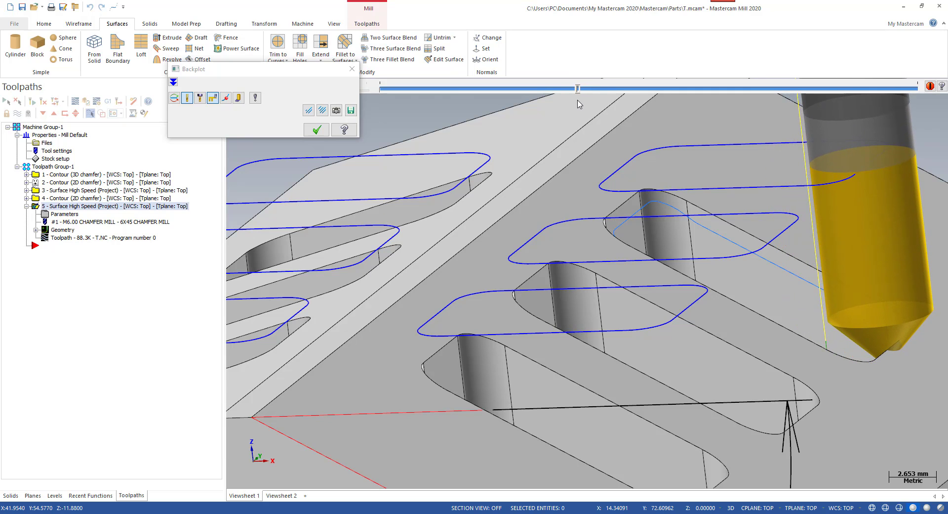
{"action": "middle_click_drag", "start_coordinate": [700, 321], "coordinate": [626, 328]}
{"action": "scroll", "coordinate": [626, 328], "scroll_direction": "down", "scroll_amount": 1}
{"action": "scroll", "coordinate": [905, 364], "scroll_direction": "up", "scroll_amount": 2}
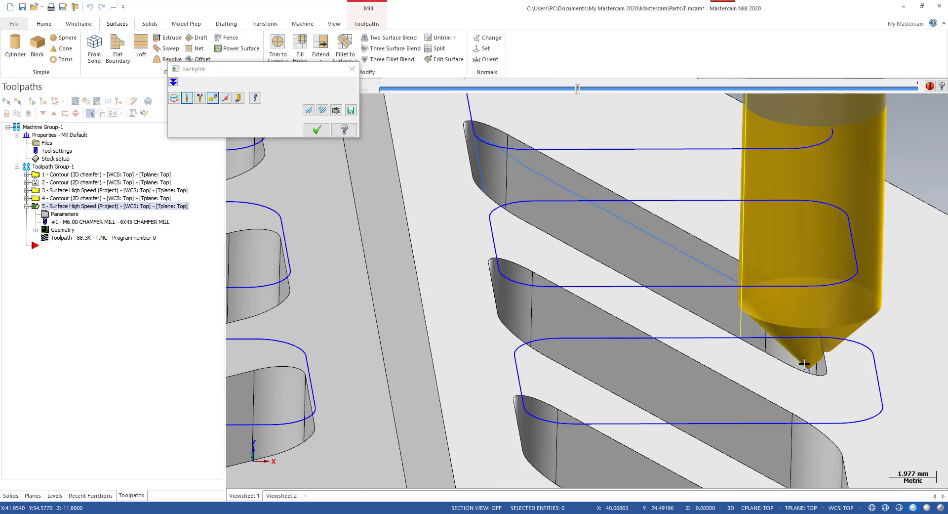
{"action": "scroll", "coordinate": [805, 363], "scroll_direction": "up", "scroll_amount": 2}
{"action": "middle_click_drag", "start_coordinate": [830, 360], "coordinate": [714, 350]}
{"action": "scroll", "coordinate": [540, 322], "scroll_direction": "down", "scroll_amount": 2}
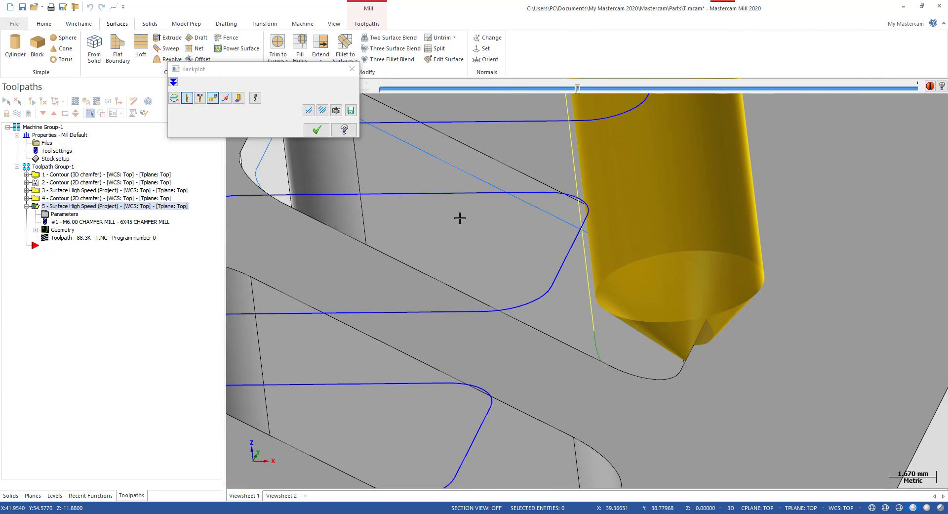
{"action": "left_click", "coordinate": [317, 131]}
{"action": "scroll", "coordinate": [778, 314], "scroll_direction": "down", "scroll_amount": 2}
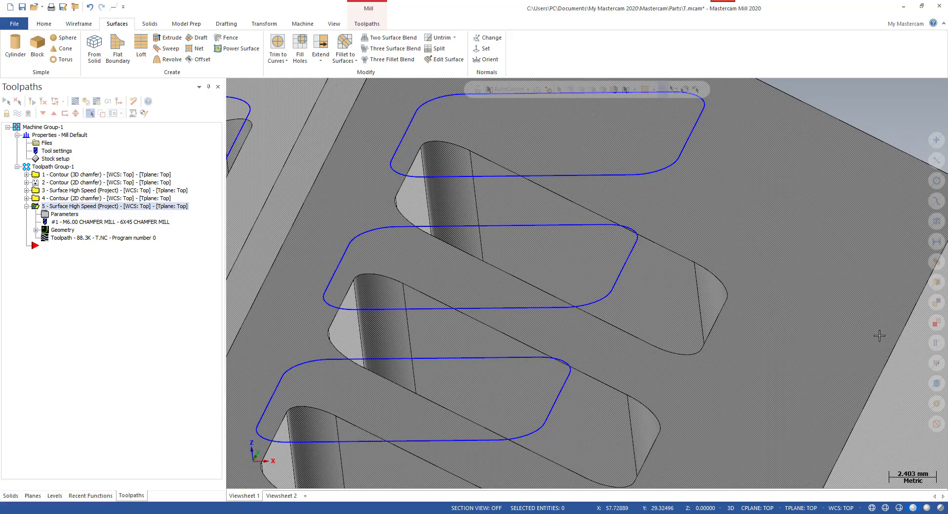
Backplot operation 3, Surface High Speed (Project), and advance the tool to the high end of the middle pocket on the 30° face
{"action": "scroll", "coordinate": [879, 335], "scroll_direction": "down", "scroll_amount": 2}
{"action": "middle_click_drag", "start_coordinate": [879, 335], "coordinate": [658, 321]}
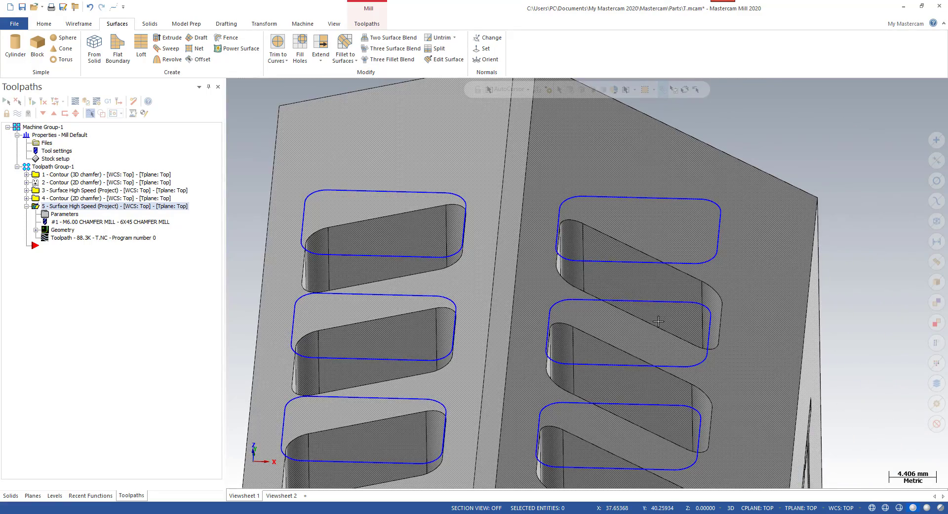
{"action": "scroll", "coordinate": [664, 306], "scroll_direction": "down", "scroll_amount": 1}
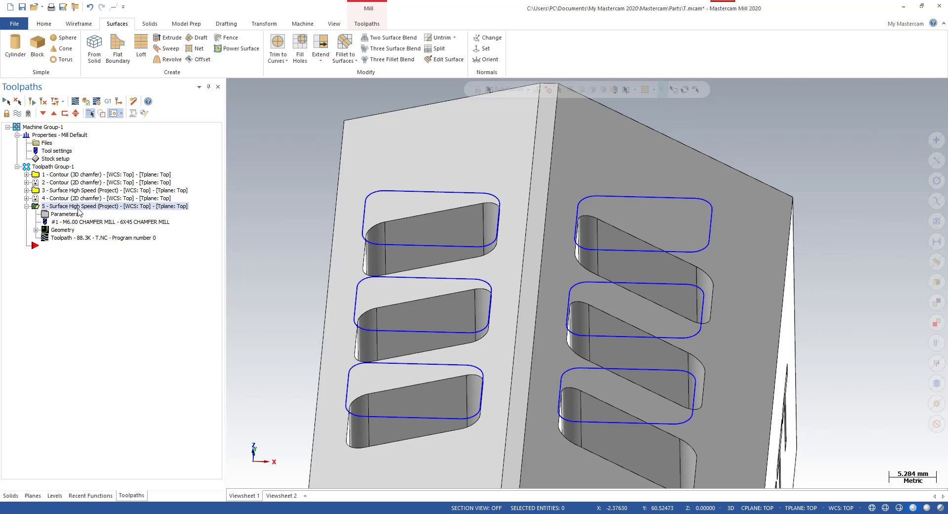
{"action": "scroll", "coordinate": [333, 235], "scroll_direction": "down", "scroll_amount": 1}
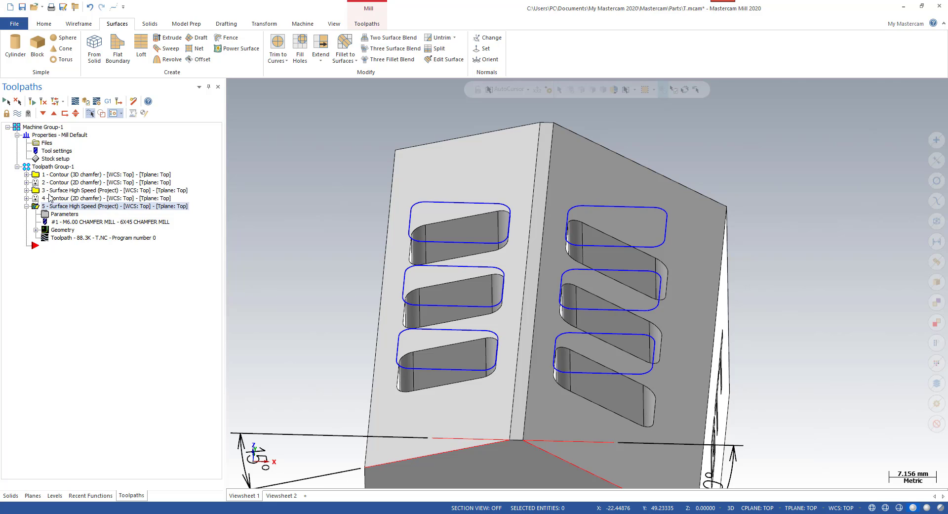
{"action": "left_click", "coordinate": [26, 190]}
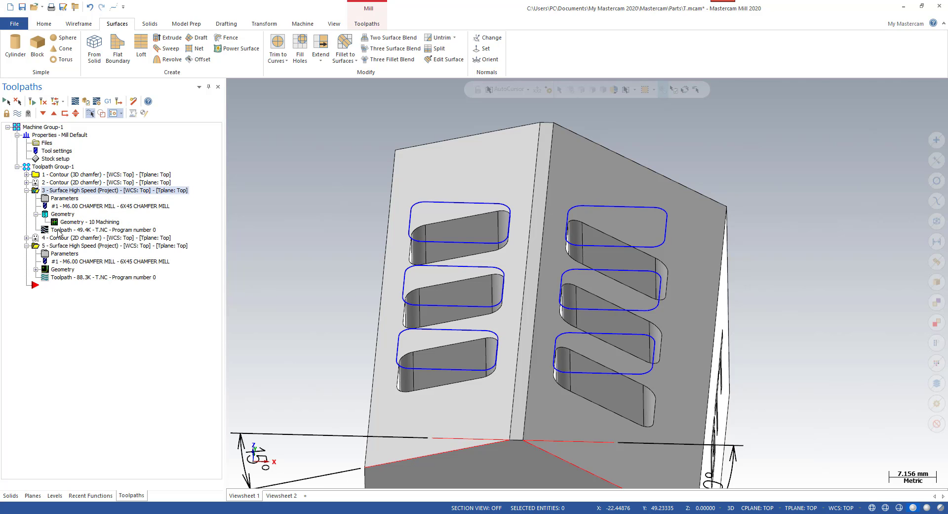
{"action": "left_click", "coordinate": [58, 230]}
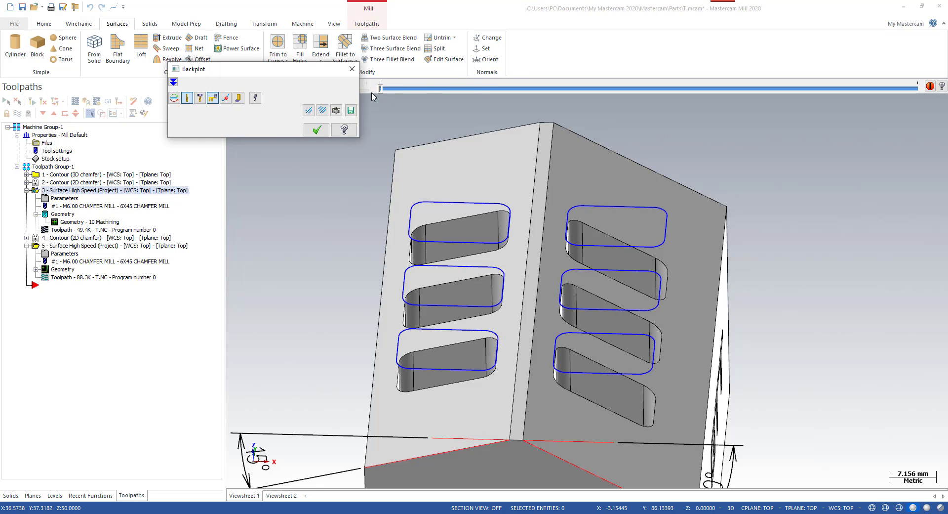
{"action": "left_click_drag", "start_coordinate": [379, 89], "coordinate": [519, 107]}
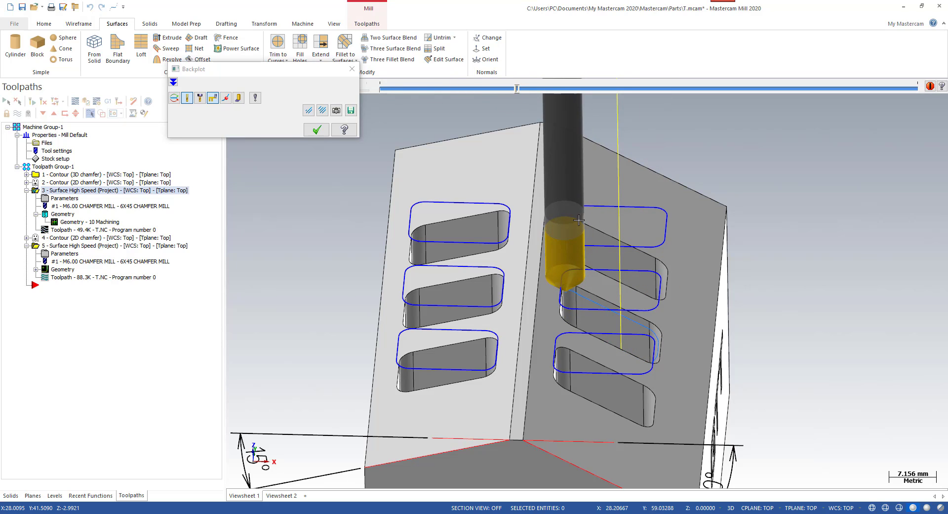
{"action": "scroll", "coordinate": [585, 283], "scroll_direction": "up", "scroll_amount": 2}
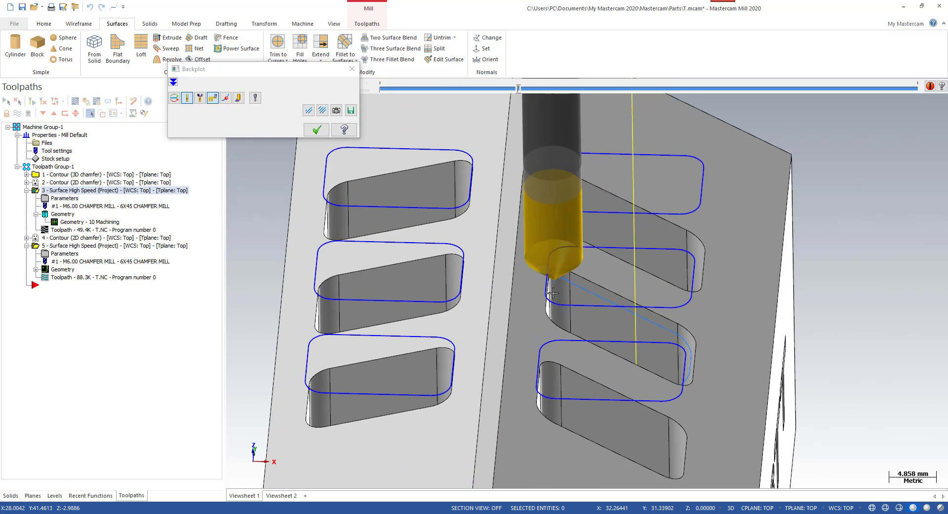
{"action": "scroll", "coordinate": [545, 282], "scroll_direction": "up", "scroll_amount": 1}
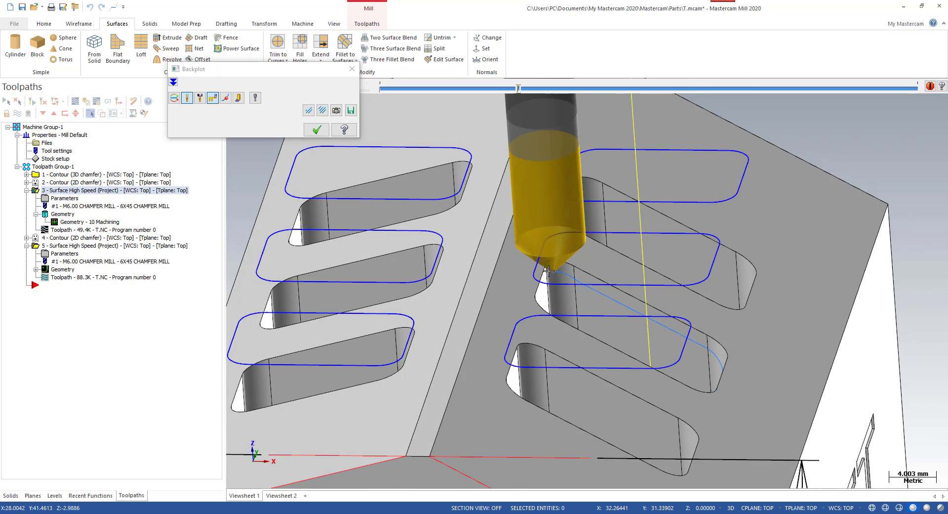
Examine the tool tip's contact with the middle pocket's edge close up from another angle, and close the backplot
{"action": "scroll", "coordinate": [534, 266], "scroll_direction": "up", "scroll_amount": 10}
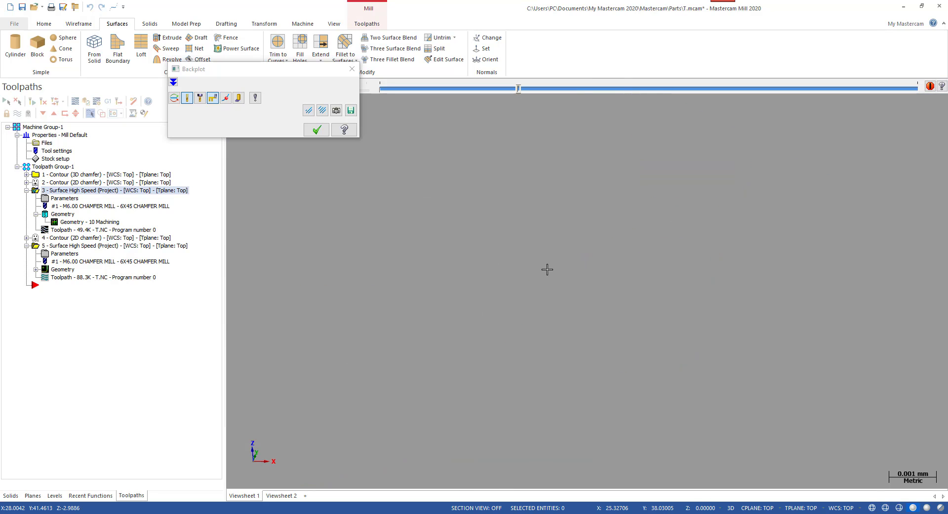
{"action": "scroll", "coordinate": [547, 268], "scroll_direction": "down", "scroll_amount": 10}
{"action": "middle_click_drag", "start_coordinate": [547, 269], "coordinate": [579, 264]}
{"action": "scroll", "coordinate": [604, 256], "scroll_direction": "up", "scroll_amount": 6}
{"action": "scroll", "coordinate": [604, 254], "scroll_direction": "up", "scroll_amount": 3}
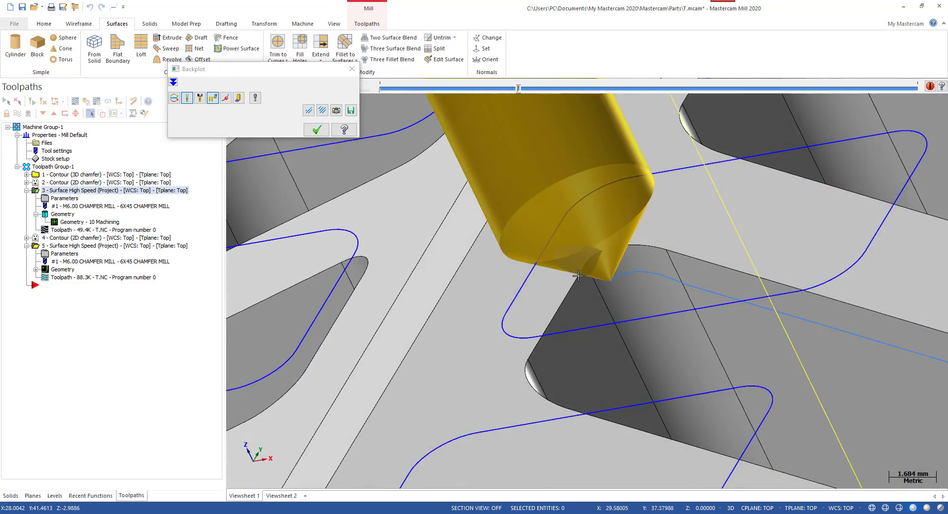
{"action": "scroll", "coordinate": [579, 264], "scroll_direction": "up", "scroll_amount": 3}
{"action": "left_click", "coordinate": [317, 130]}
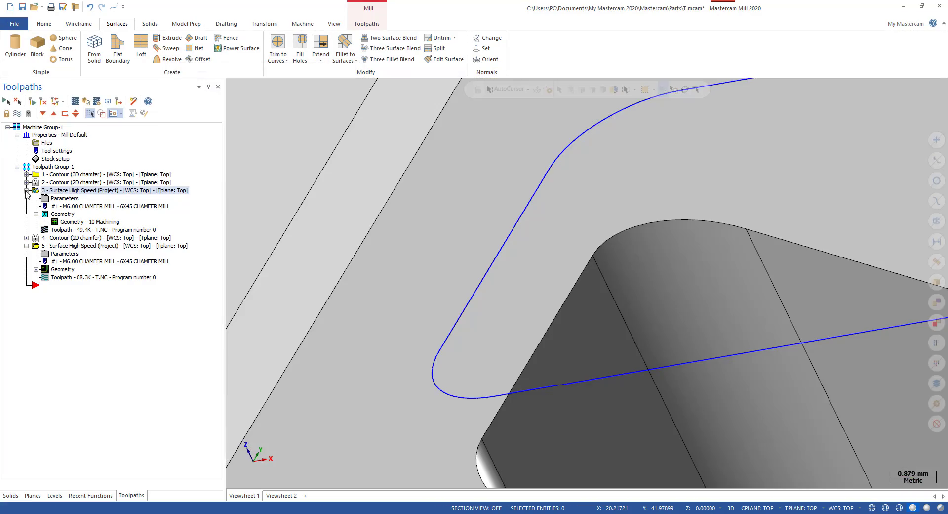
Collapse operation 3 and make the SURFACES level visible on the part
{"action": "left_click", "coordinate": [26, 191]}
{"action": "scroll", "coordinate": [563, 271], "scroll_direction": "down", "scroll_amount": 12}
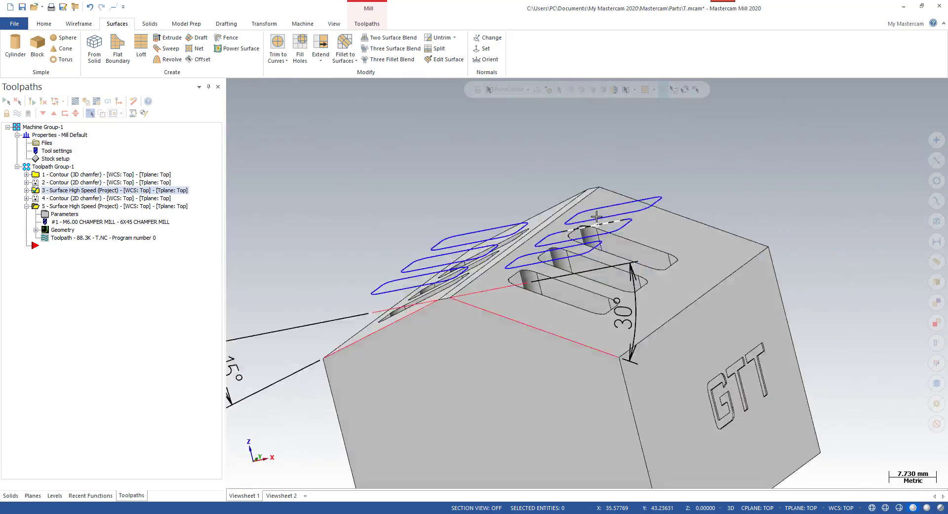
{"action": "middle_click_drag", "start_coordinate": [597, 216], "coordinate": [706, 182]}
{"action": "left_click", "coordinate": [55, 495]}
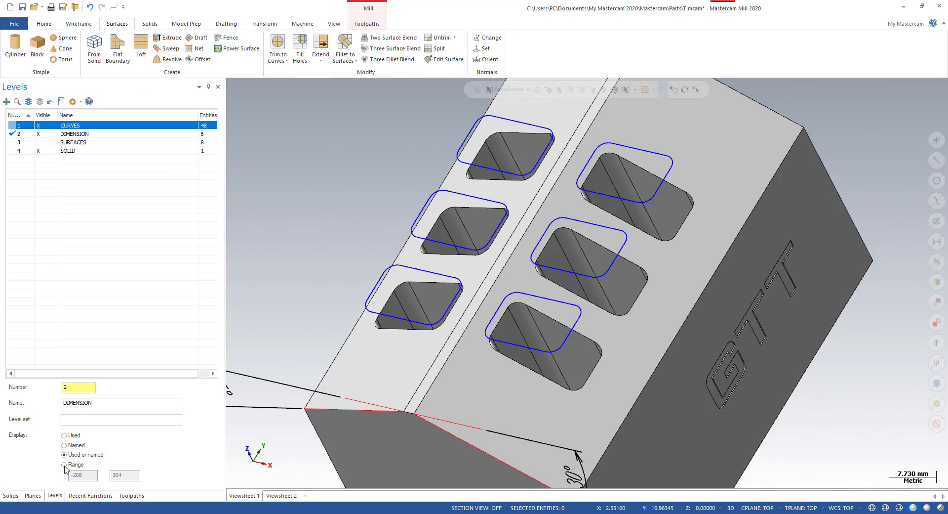
{"action": "left_click", "coordinate": [48, 143]}
Examine the surface bands around the uppermost pocket's edge and the surface on its floor on the 30° face
{"action": "scroll", "coordinate": [731, 148], "scroll_direction": "up", "scroll_amount": 5}
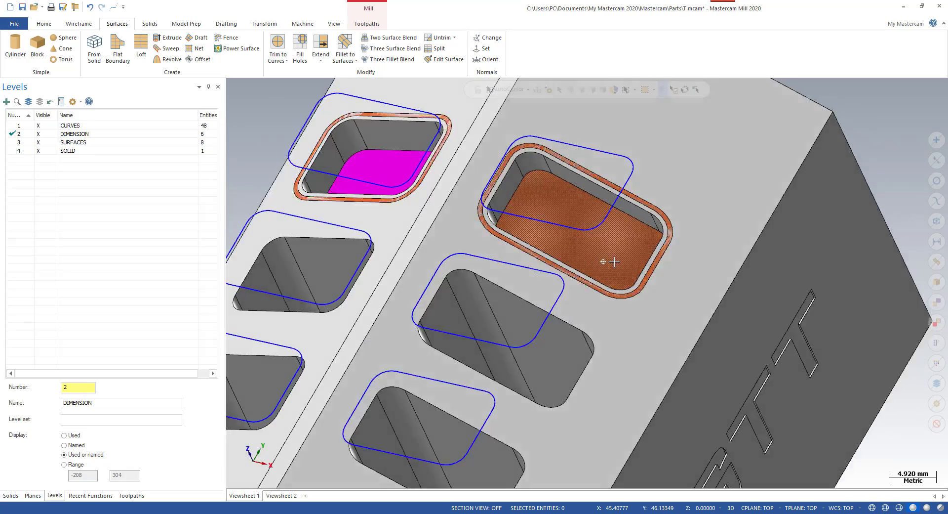
{"action": "middle_click_drag", "start_coordinate": [614, 261], "coordinate": [639, 250]}
{"action": "scroll", "coordinate": [674, 239], "scroll_direction": "up", "scroll_amount": 4}
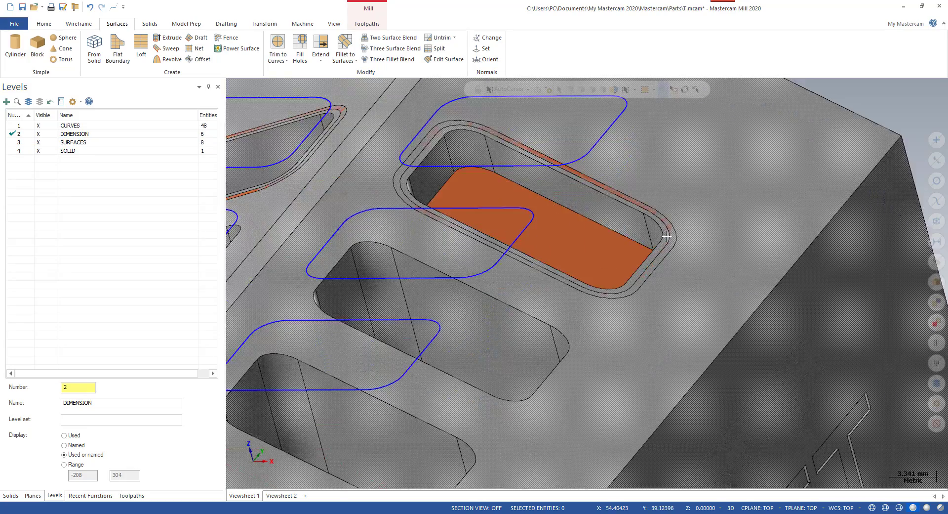
{"action": "scroll", "coordinate": [707, 279], "scroll_direction": "down", "scroll_amount": 2}
{"action": "scroll", "coordinate": [697, 306], "scroll_direction": "down", "scroll_amount": 2}
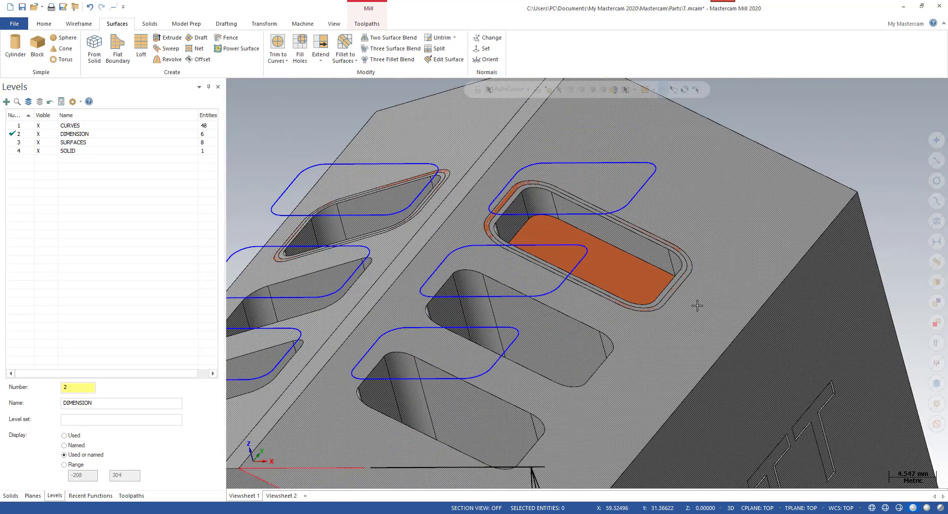
{"action": "scroll", "coordinate": [694, 296], "scroll_direction": "up", "scroll_amount": 3}
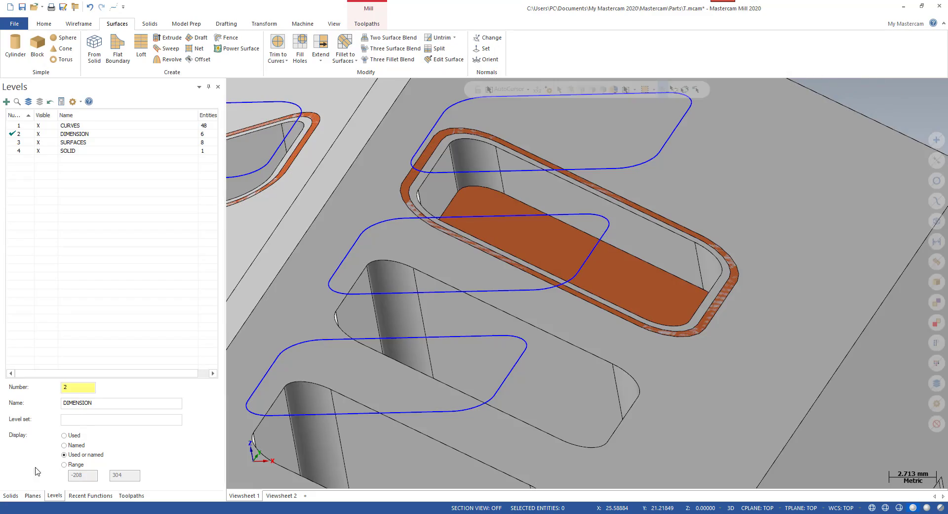
Backplot operation 5 again and inspect the chamfer mill against the surface bands at the uppermost pocket's low end
{"action": "left_click", "coordinate": [127, 496]}
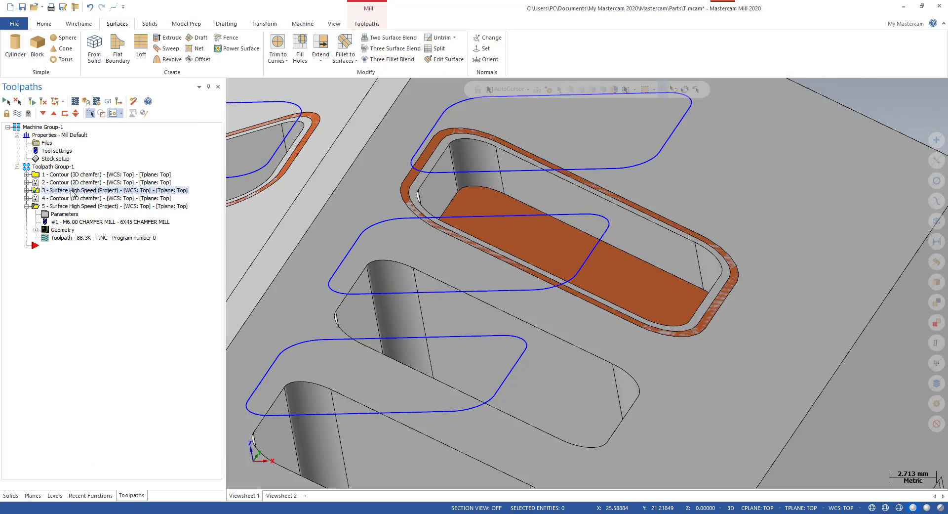
{"action": "left_click", "coordinate": [76, 238]}
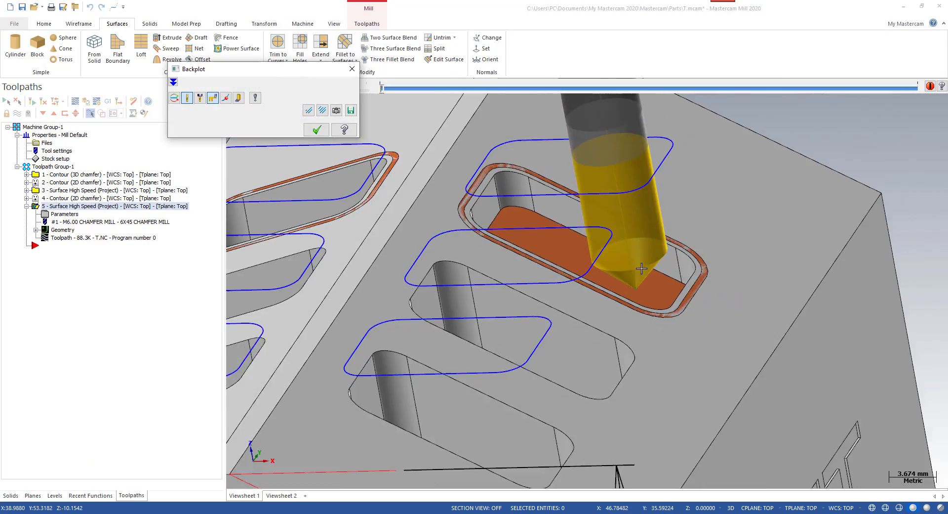
{"action": "scroll", "coordinate": [688, 284], "scroll_direction": "up", "scroll_amount": 2}
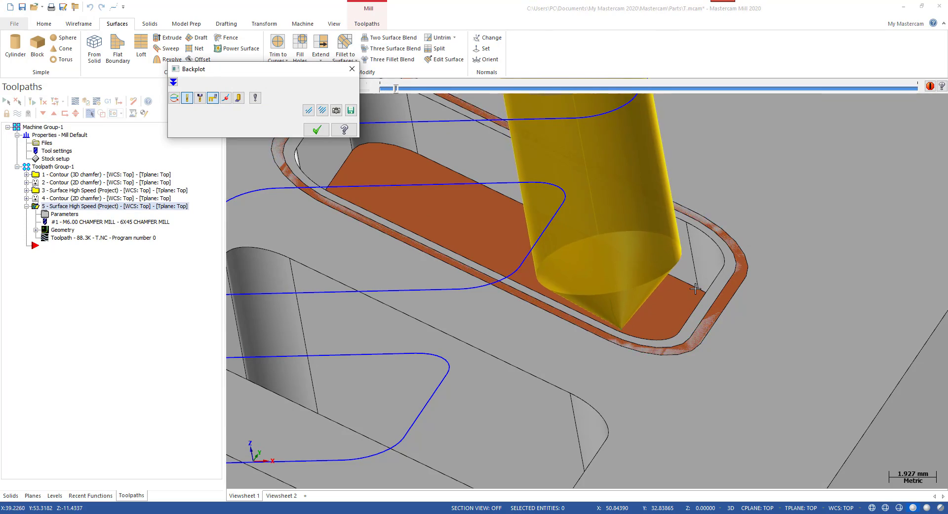
{"action": "scroll", "coordinate": [709, 317], "scroll_direction": "up", "scroll_amount": 6}
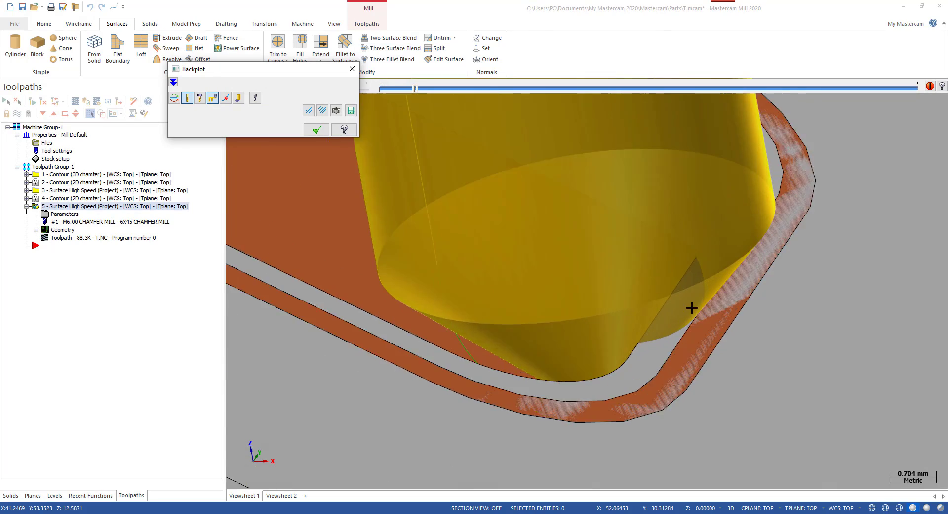
{"action": "scroll", "coordinate": [622, 316], "scroll_direction": "down", "scroll_amount": 3}
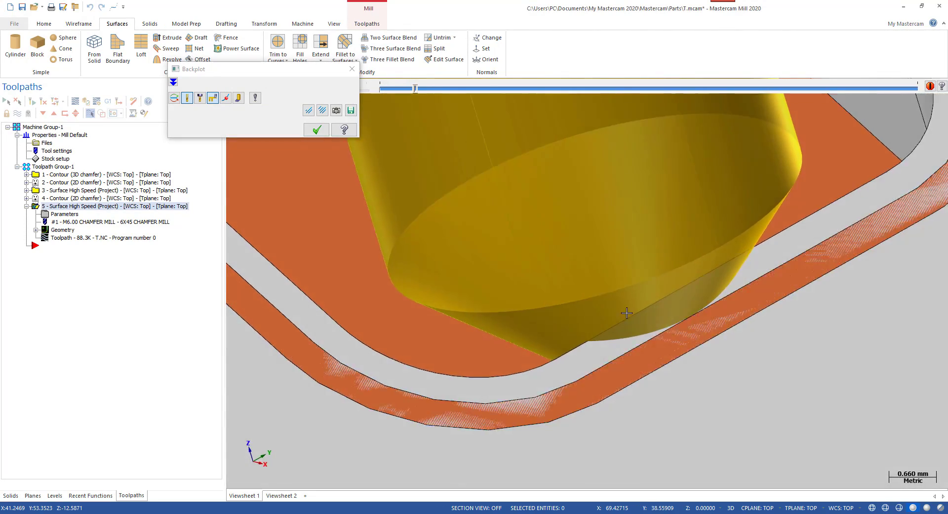
Follow the tool around the low corner and up the long side to the pocket's high end, checking its position against the surfaces
{"action": "scroll", "coordinate": [574, 349], "scroll_direction": "down", "scroll_amount": 6}
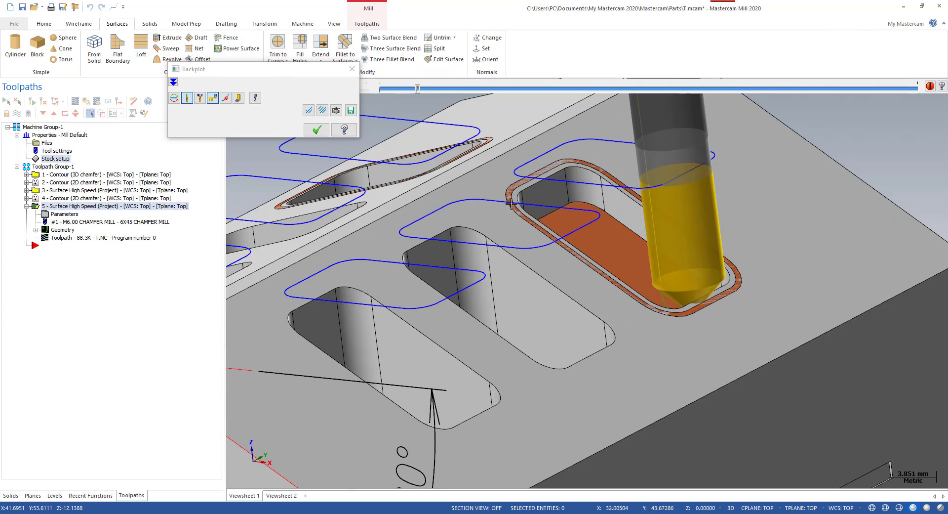
{"action": "scroll", "coordinate": [736, 263], "scroll_direction": "up", "scroll_amount": 3}
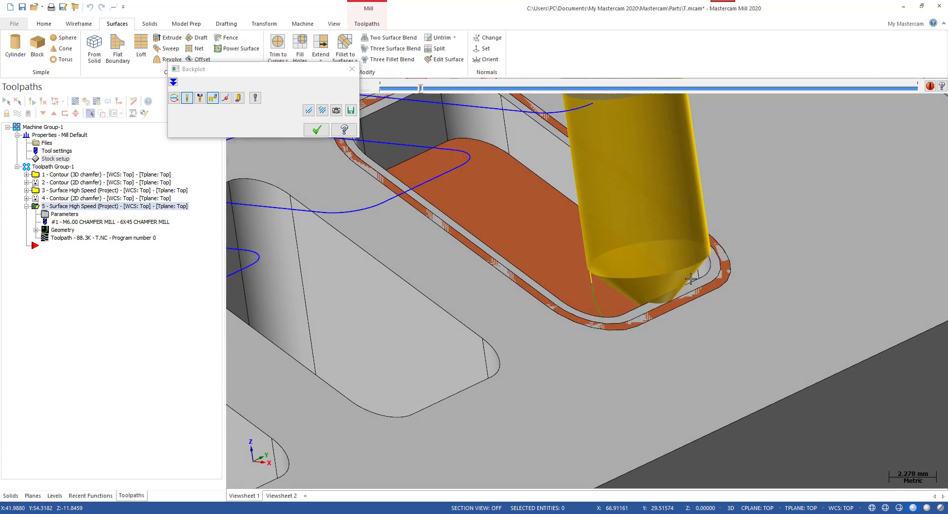
{"action": "middle_click_drag", "start_coordinate": [695, 280], "coordinate": [700, 281]}
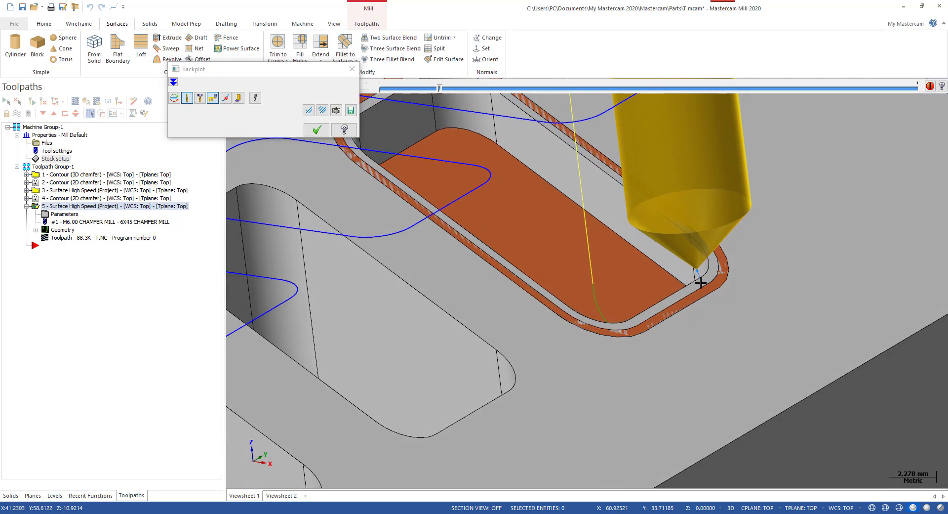
{"action": "scroll", "coordinate": [702, 282], "scroll_direction": "down", "scroll_amount": 2}
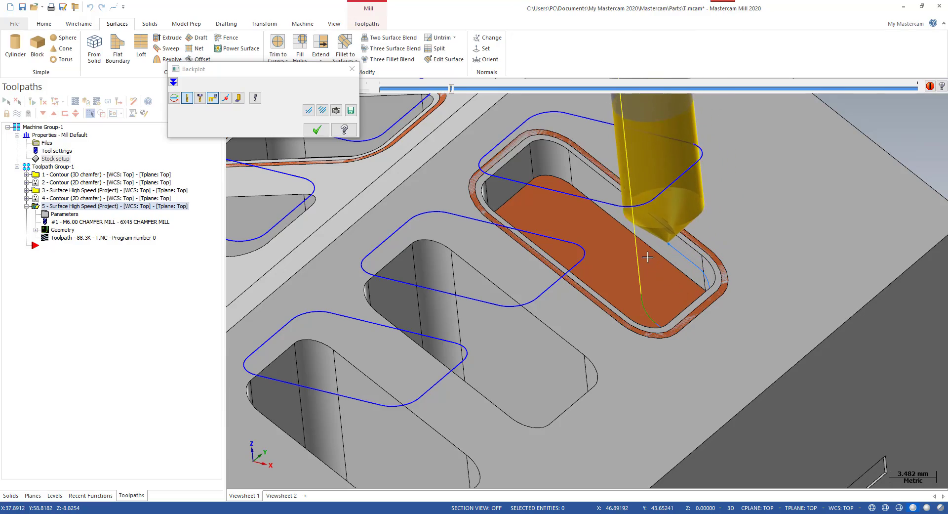
{"action": "scroll", "coordinate": [648, 257], "scroll_direction": "up", "scroll_amount": 2}
{"action": "middle_click_drag", "start_coordinate": [648, 257], "coordinate": [619, 193]}
{"action": "scroll", "coordinate": [605, 199], "scroll_direction": "up", "scroll_amount": 1}
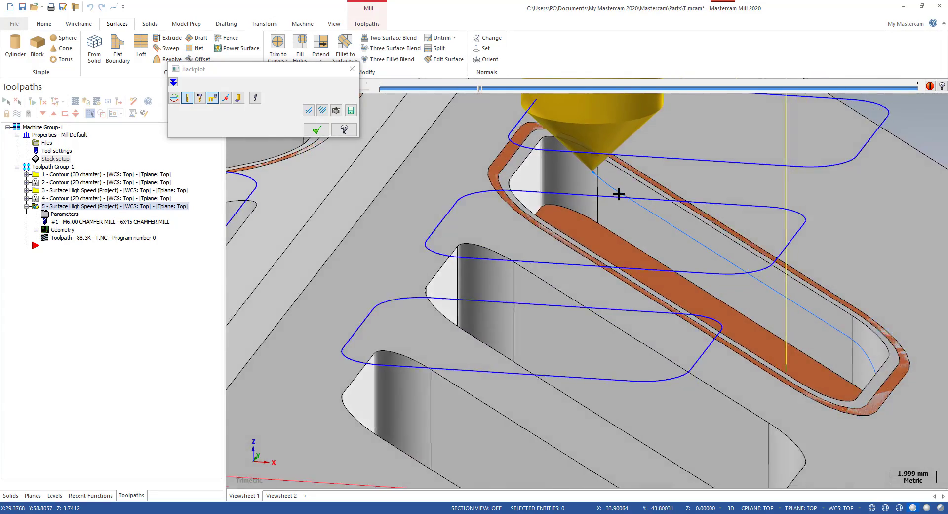
Inspect the chamfer mill against the surface bands as it rounds the corner at the uppermost pocket's high end
{"action": "scroll", "coordinate": [619, 193], "scroll_direction": "down", "scroll_amount": 2}
{"action": "scroll", "coordinate": [634, 232], "scroll_direction": "up", "scroll_amount": 5}
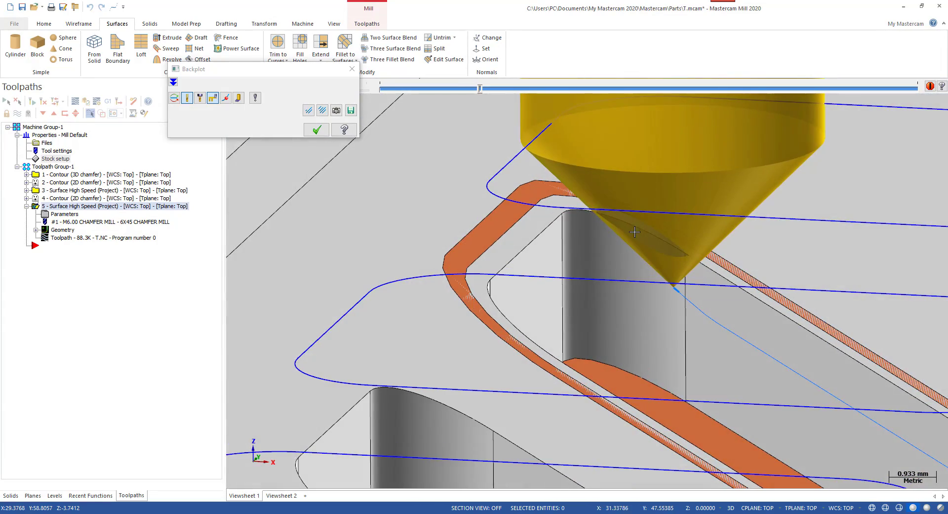
{"action": "scroll", "coordinate": [675, 290], "scroll_direction": "up", "scroll_amount": 2}
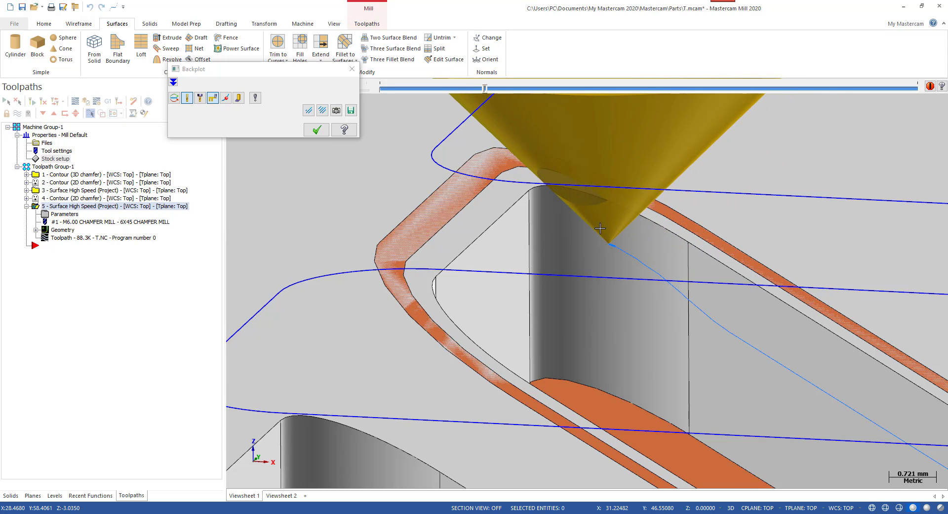
{"action": "scroll", "coordinate": [597, 241], "scroll_direction": "down", "scroll_amount": 3}
{"action": "scroll", "coordinate": [555, 234], "scroll_direction": "up", "scroll_amount": 2}
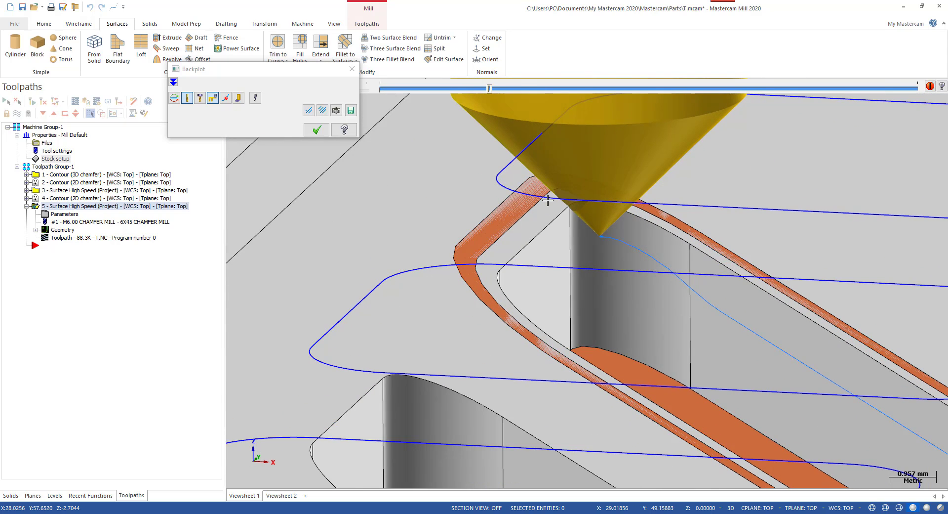
{"action": "scroll", "coordinate": [547, 199], "scroll_direction": "up", "scroll_amount": 1}
{"action": "scroll", "coordinate": [562, 189], "scroll_direction": "up", "scroll_amount": 3}
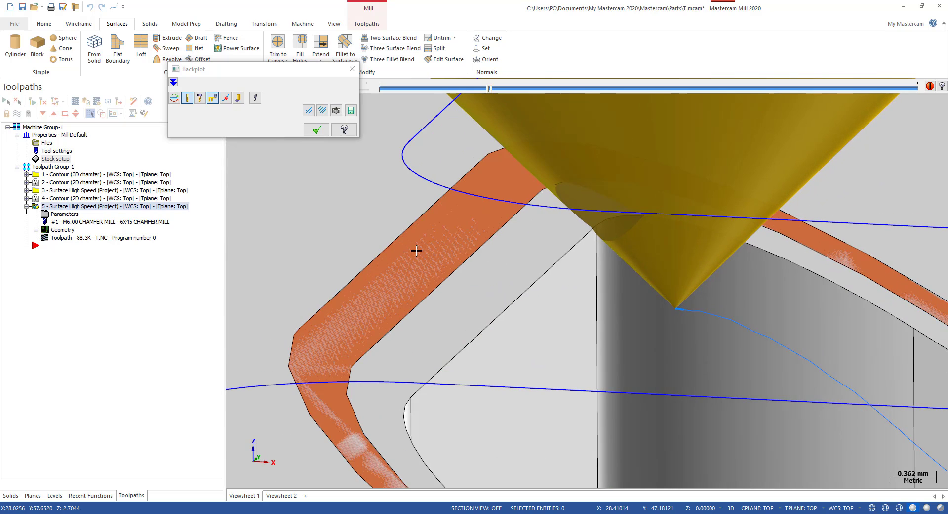
{"action": "scroll", "coordinate": [444, 247], "scroll_direction": "down", "scroll_amount": 5}
{"action": "scroll", "coordinate": [474, 254], "scroll_direction": "up", "scroll_amount": 3}
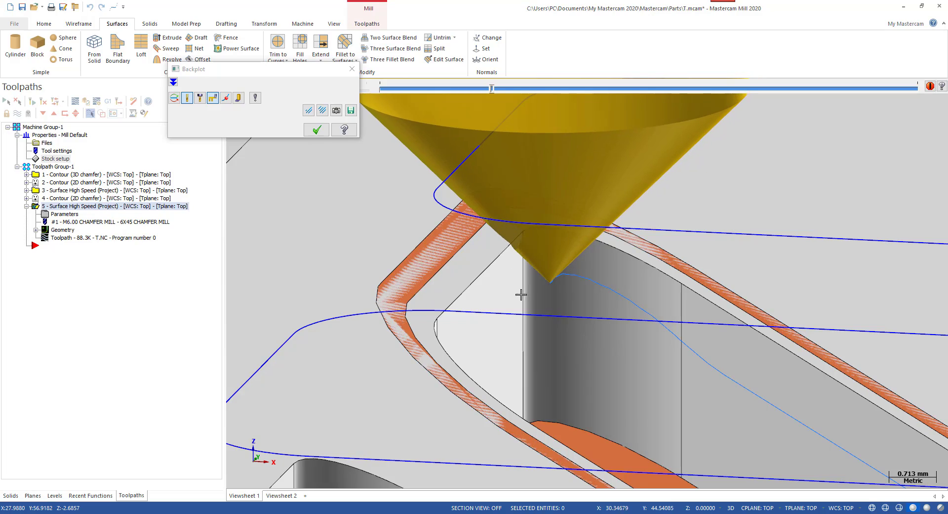
Check the tool at the uppermost pocket's high end from a lower viewing angle and close the backplot
{"action": "middle_click_drag", "start_coordinate": [521, 294], "coordinate": [486, 292]}
{"action": "key", "text": "alt+2"}
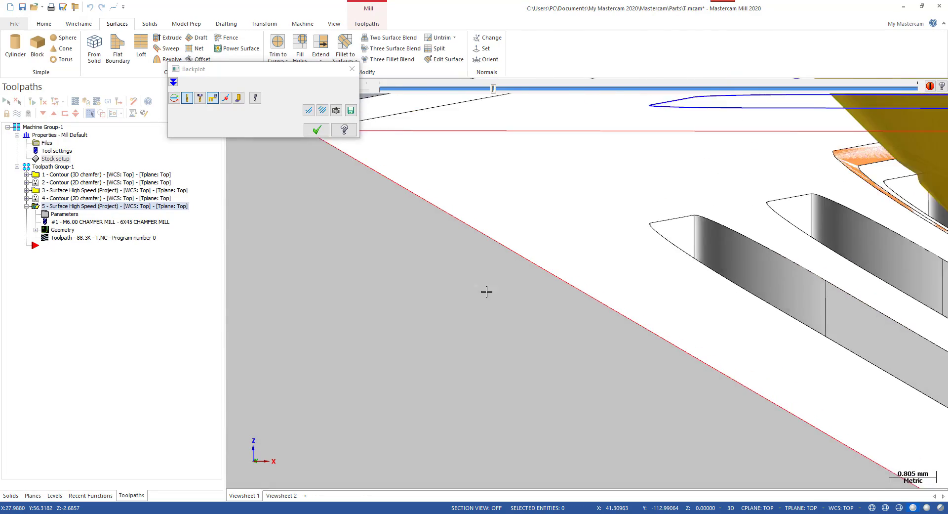
{"action": "scroll", "coordinate": [486, 292], "scroll_direction": "down", "scroll_amount": 5}
{"action": "scroll", "coordinate": [671, 236], "scroll_direction": "up", "scroll_amount": 4}
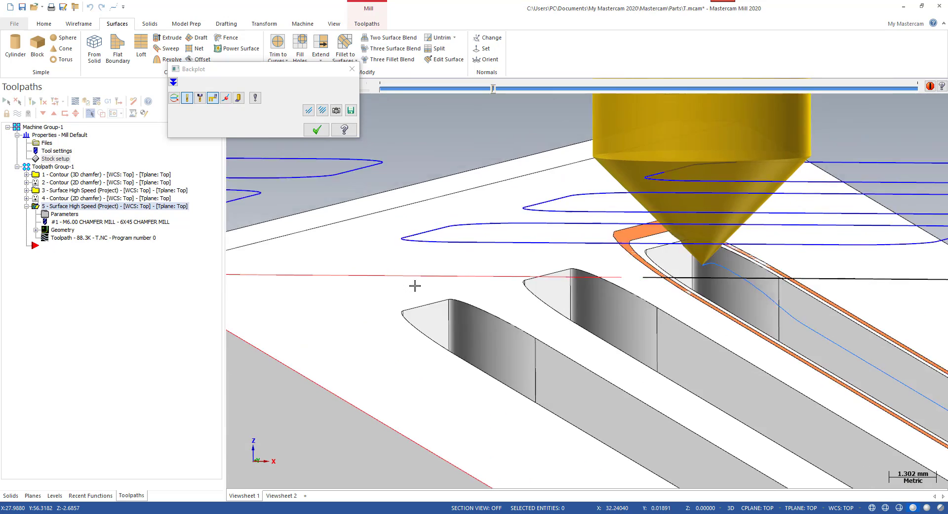
{"action": "middle_click_drag", "start_coordinate": [690, 237], "coordinate": [599, 236]}
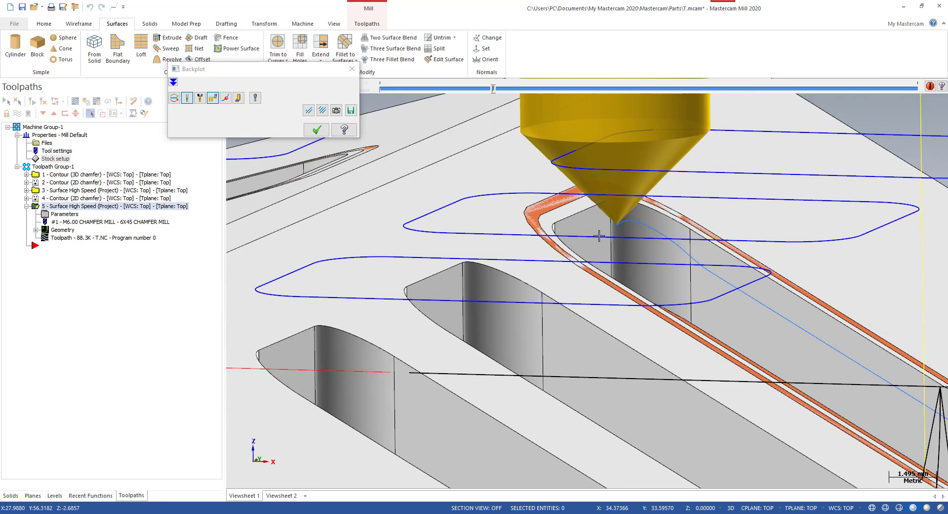
{"action": "scroll", "coordinate": [607, 228], "scroll_direction": "up", "scroll_amount": 3}
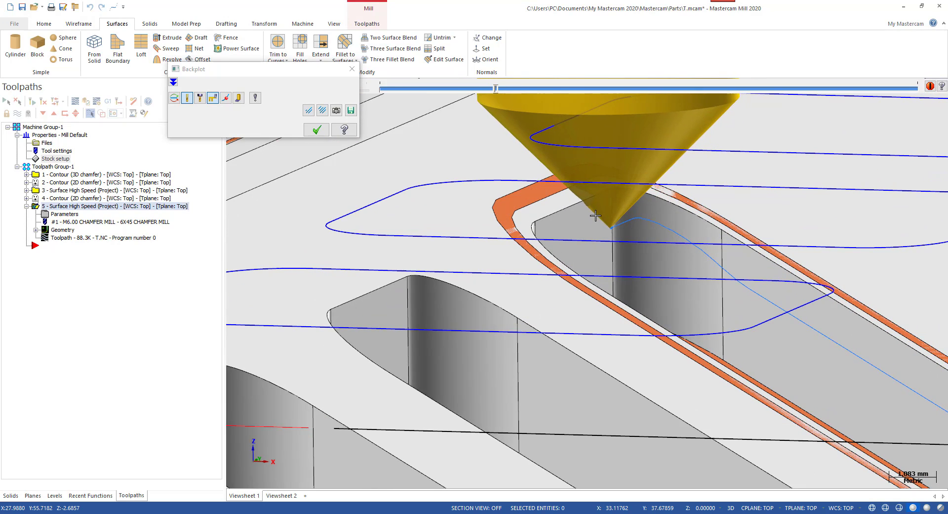
{"action": "key", "text": "Escape"}
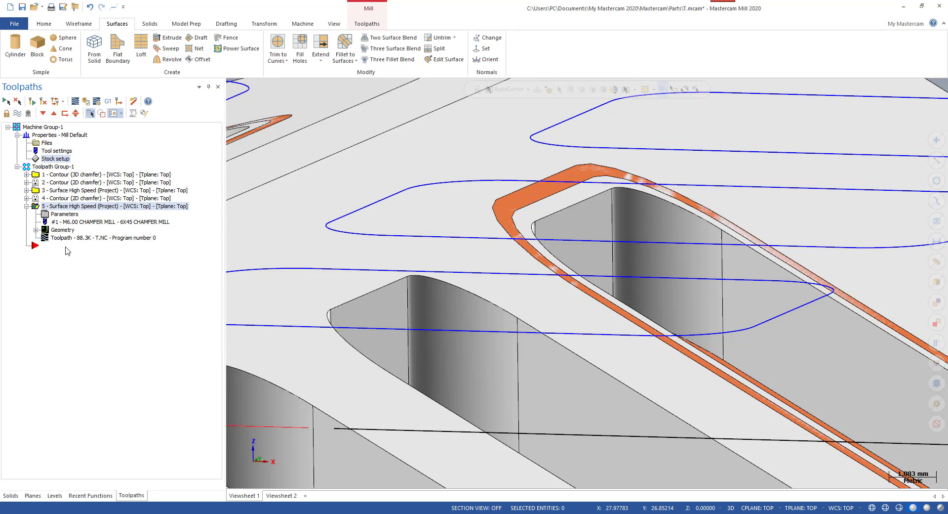
{"action": "left_click_drag", "start_coordinate": [58, 190], "coordinate": [43, 189]}
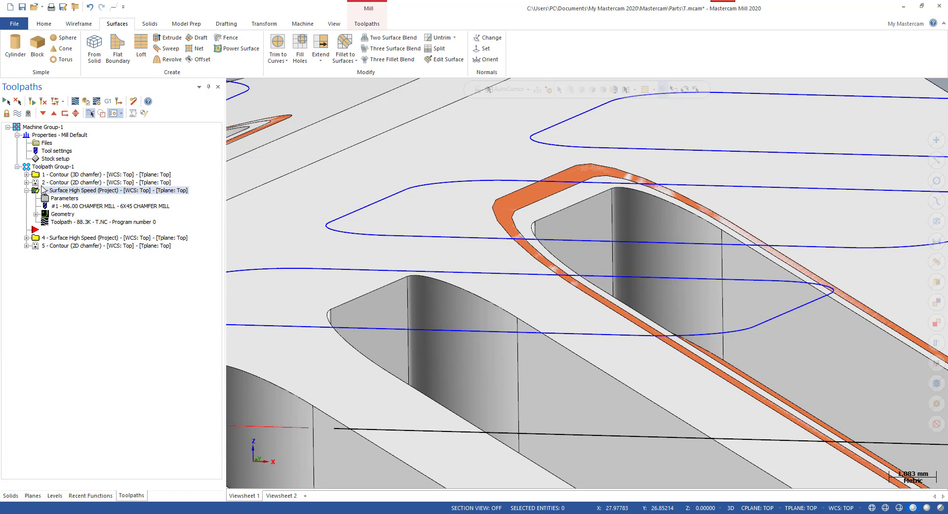
{"action": "left_click", "coordinate": [63, 222]}
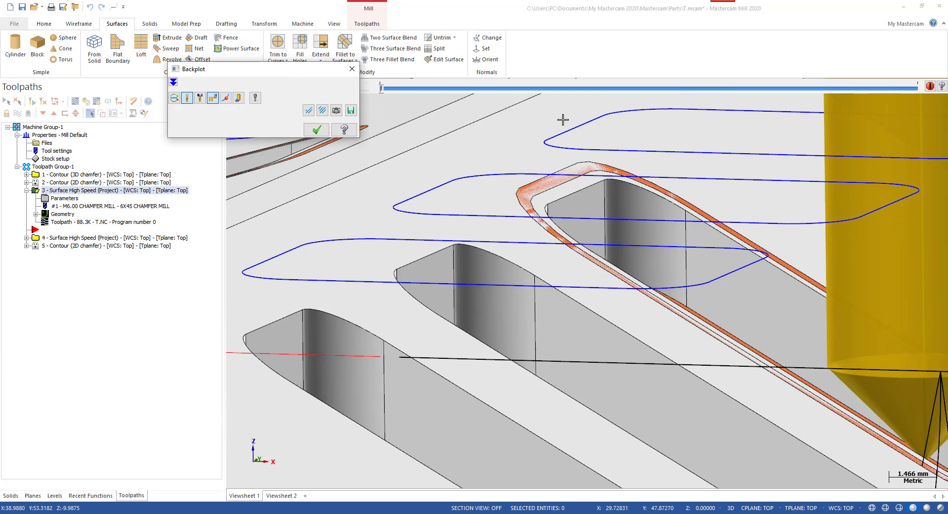
{"action": "left_click_drag", "start_coordinate": [383, 91], "coordinate": [508, 101]}
{"action": "key", "text": "Escape"}
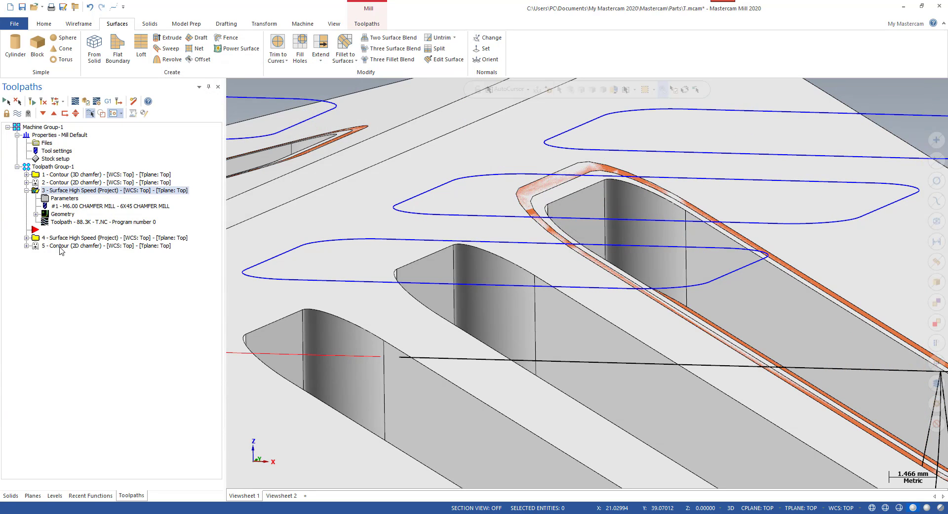
{"action": "left_click", "coordinate": [57, 238]}
{"action": "left_click_drag", "start_coordinate": [37, 194], "coordinate": [39, 263]}
Expand operation 3 and backplot it up to the middle pocket's high end on the 30° face
{"action": "left_click", "coordinate": [56, 192]}
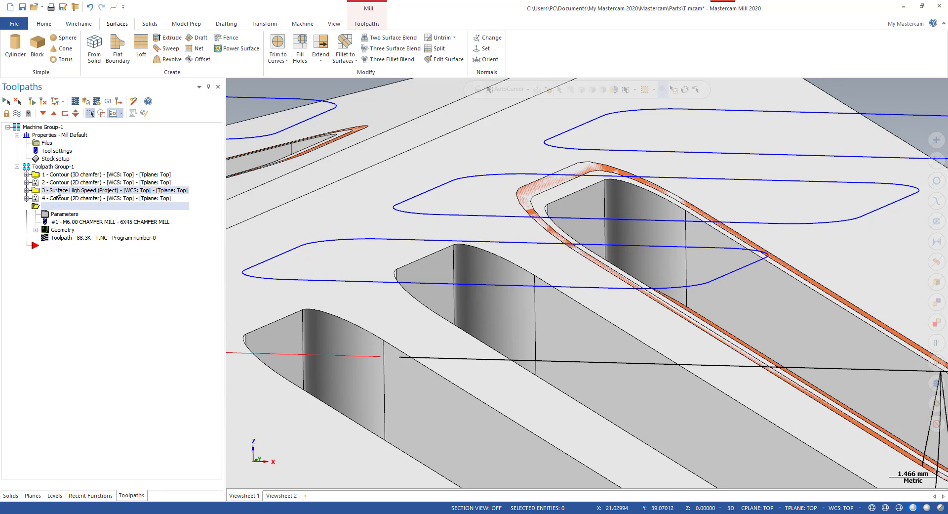
{"action": "left_click", "coordinate": [27, 190]}
{"action": "key", "text": "alt+t"}
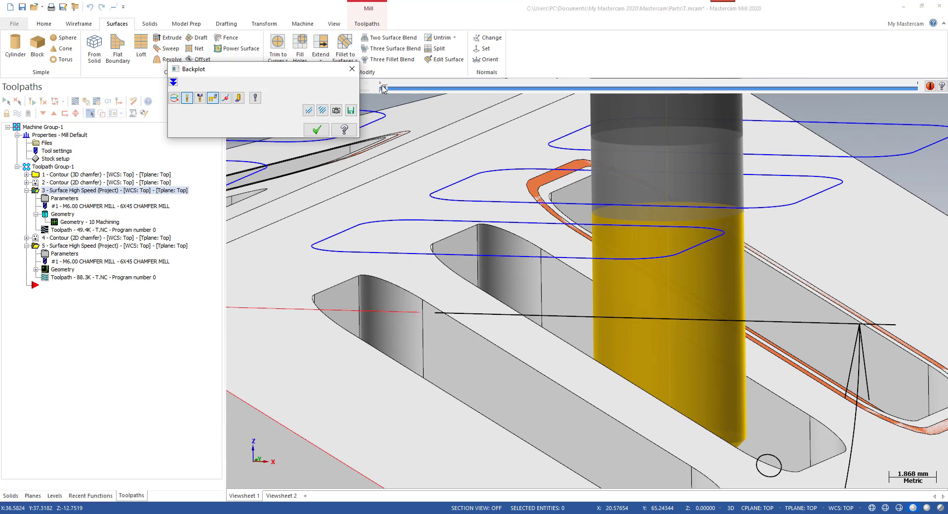
{"action": "mouse_move", "coordinate": [382, 88]}
{"action": "left_mouse_down"}
{"action": "mouse_move", "coordinate": [494, 91]}
{"action": "mouse_move", "coordinate": [520, 112]}
{"action": "left_mouse_up"}
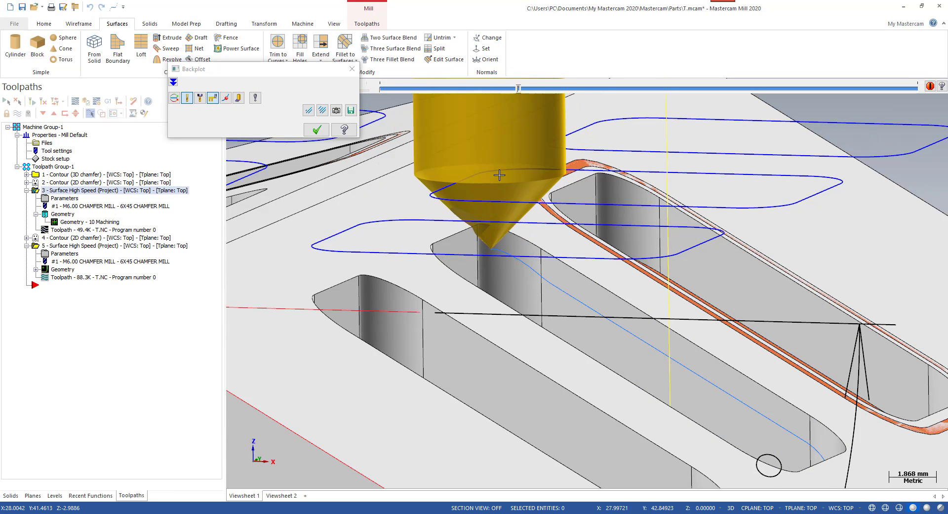
{"action": "scroll", "coordinate": [568, 135], "scroll_direction": "up", "scroll_amount": 3}
{"action": "scroll", "coordinate": [583, 167], "scroll_direction": "down", "scroll_amount": 2}
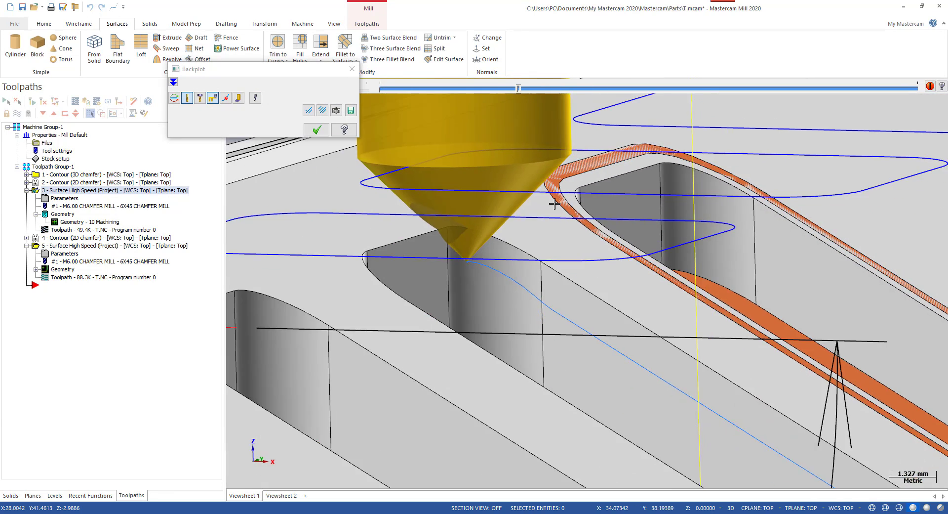
Inspect how the chamfer mill meets the middle pocket's upper edge and close the operation 3 backplot
{"action": "scroll", "coordinate": [399, 263], "scroll_direction": "up", "scroll_amount": 2}
{"action": "middle_click_drag", "start_coordinate": [398, 263], "coordinate": [426, 239]}
{"action": "scroll", "coordinate": [429, 225], "scroll_direction": "down", "scroll_amount": 2}
{"action": "scroll", "coordinate": [429, 218], "scroll_direction": "up", "scroll_amount": 3}
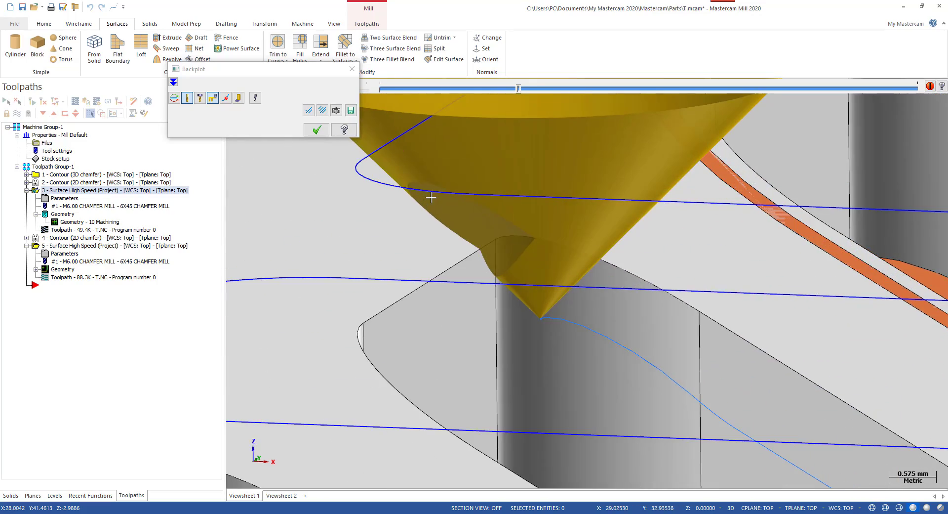
{"action": "scroll", "coordinate": [411, 196], "scroll_direction": "down", "scroll_amount": 1}
{"action": "mouse_move", "coordinate": [420, 205]}
{"action": "middle_mouse_down"}
{"action": "mouse_move", "coordinate": [444, 198]}
{"action": "mouse_move", "coordinate": [437, 212]}
{"action": "mouse_move", "coordinate": [412, 205]}
{"action": "middle_mouse_up"}
{"action": "scroll", "coordinate": [412, 204], "scroll_direction": "down", "scroll_amount": 3}
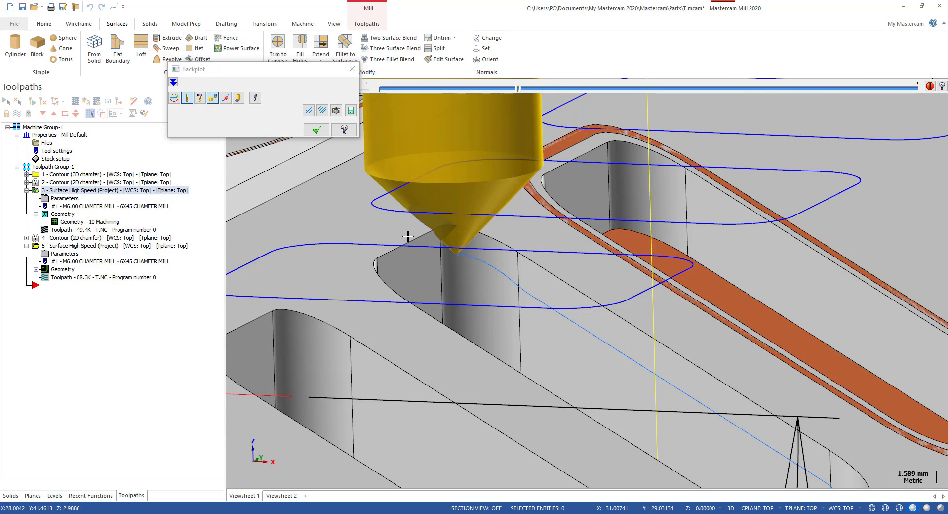
{"action": "key", "text": "Escape"}
Backplot operation 5 up to the uppermost pocket's high end with the CURVES level hidden
{"action": "left_click", "coordinate": [55, 279]}
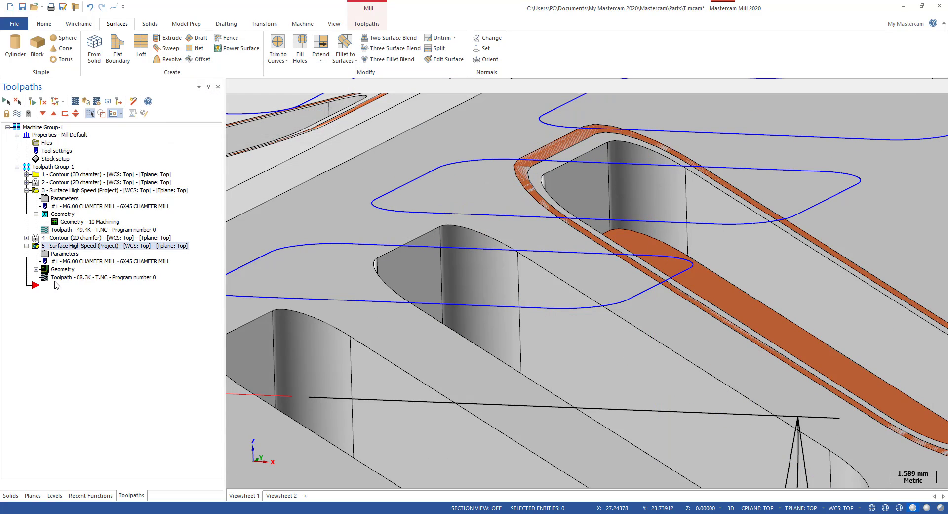
{"action": "scroll", "coordinate": [620, 114], "scroll_direction": "up", "scroll_amount": 1}
{"action": "scroll", "coordinate": [568, 156], "scroll_direction": "down", "scroll_amount": 1}
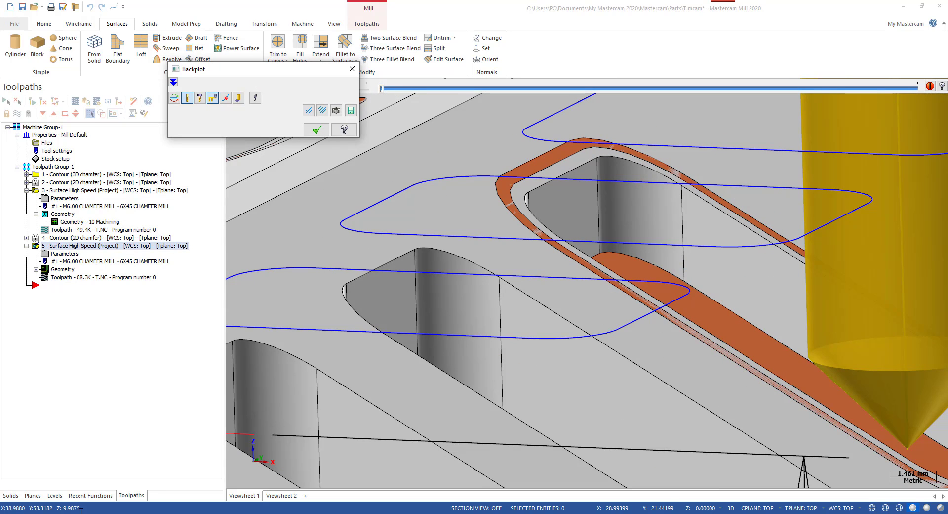
{"action": "left_click", "coordinate": [55, 496]}
{"action": "left_click", "coordinate": [49, 126]}
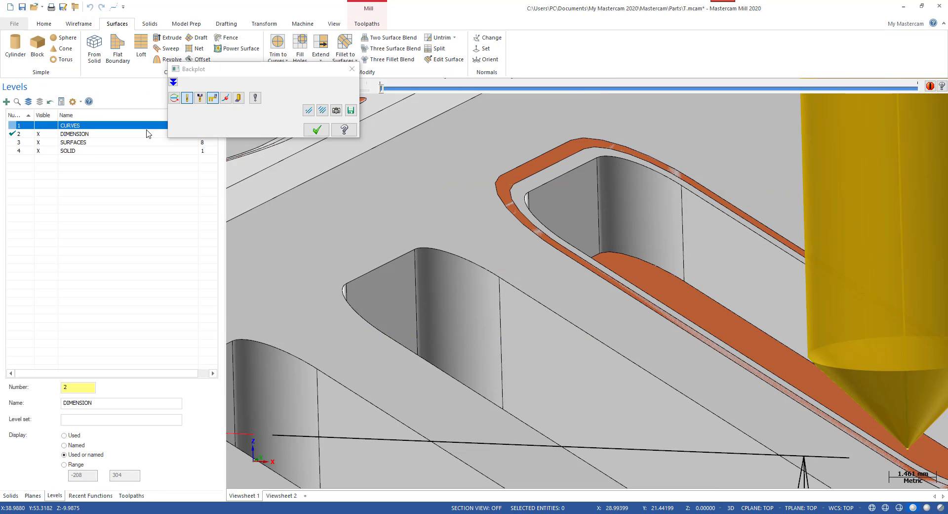
{"action": "scroll", "coordinate": [537, 111], "scroll_direction": "up", "scroll_amount": 1}
{"action": "left_click_drag", "start_coordinate": [389, 94], "coordinate": [497, 113]}
Follow the chamfer mill across the uppermost pocket's high end, comparing it with the surface bands, and close the backplot
{"action": "scroll", "coordinate": [543, 149], "scroll_direction": "up", "scroll_amount": 6}
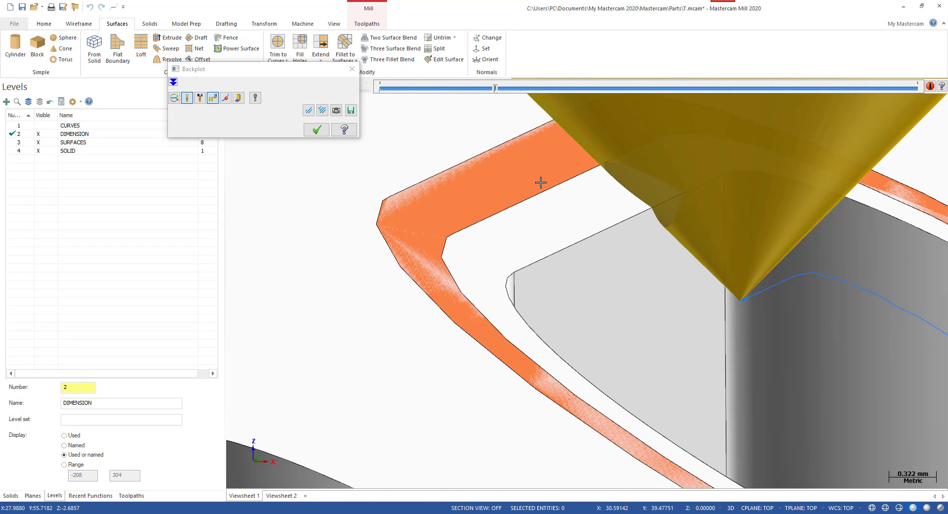
{"action": "scroll", "coordinate": [542, 179], "scroll_direction": "down", "scroll_amount": 3}
{"action": "scroll", "coordinate": [580, 176], "scroll_direction": "up", "scroll_amount": 1}
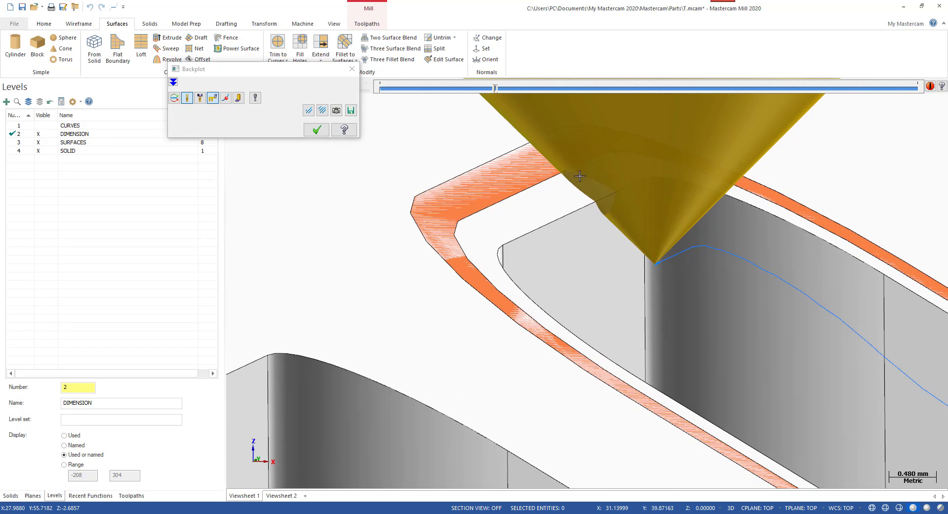
{"action": "scroll", "coordinate": [488, 209], "scroll_direction": "down", "scroll_amount": 3}
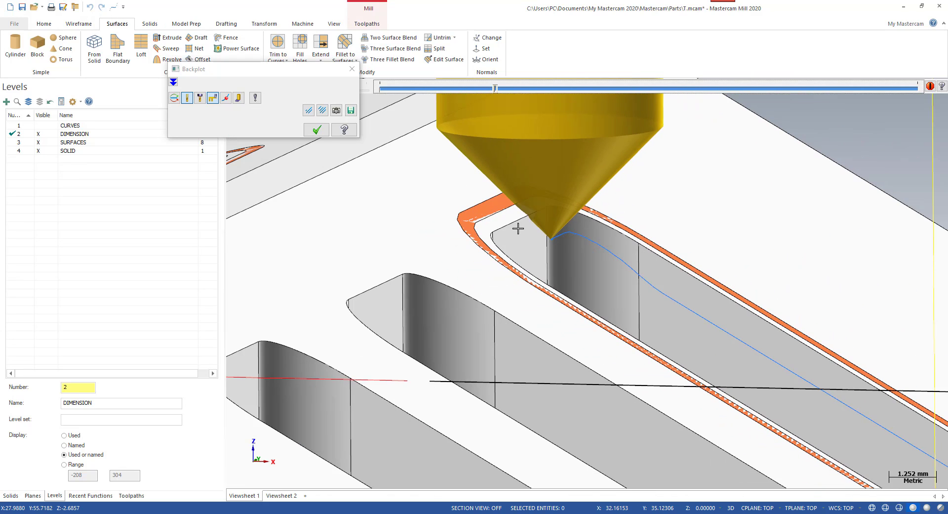
{"action": "middle_click_drag", "start_coordinate": [517, 226], "coordinate": [485, 225]}
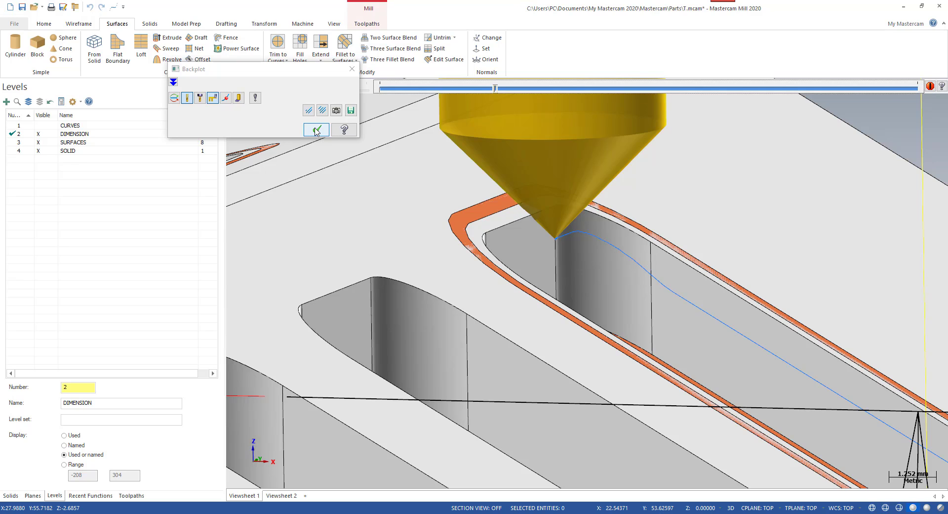
{"action": "scroll", "coordinate": [523, 212], "scroll_direction": "up", "scroll_amount": 2}
{"action": "scroll", "coordinate": [526, 215], "scroll_direction": "down", "scroll_amount": 2}
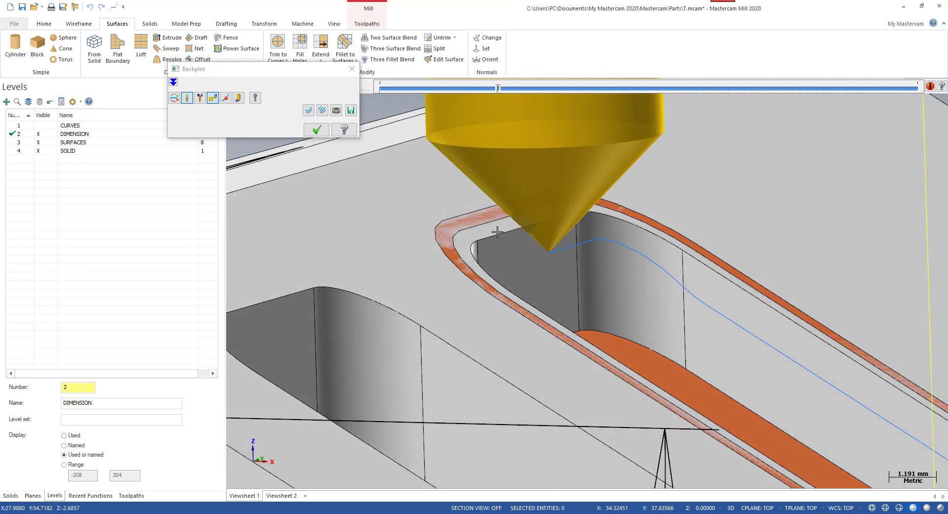
{"action": "middle_click_drag", "start_coordinate": [498, 232], "coordinate": [389, 236]}
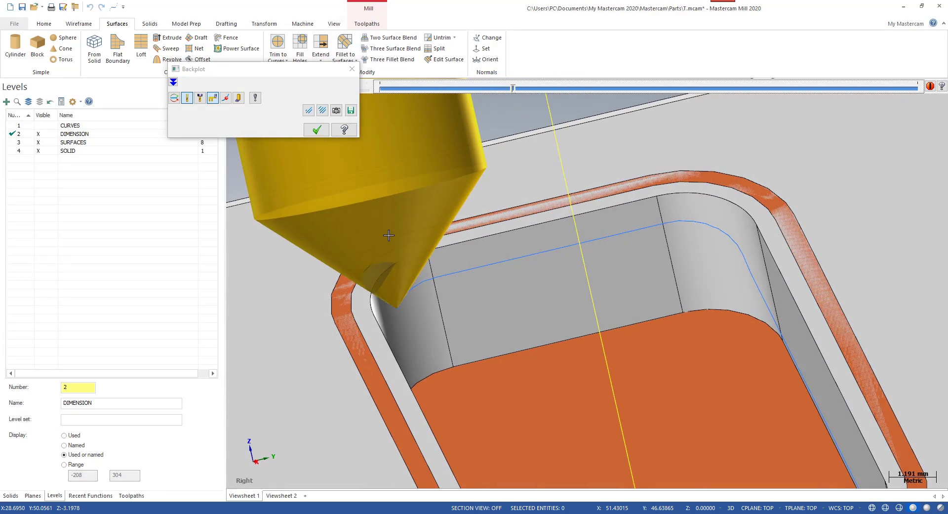
{"action": "scroll", "coordinate": [511, 214], "scroll_direction": "down", "scroll_amount": 1}
{"action": "left_click", "coordinate": [317, 129]}
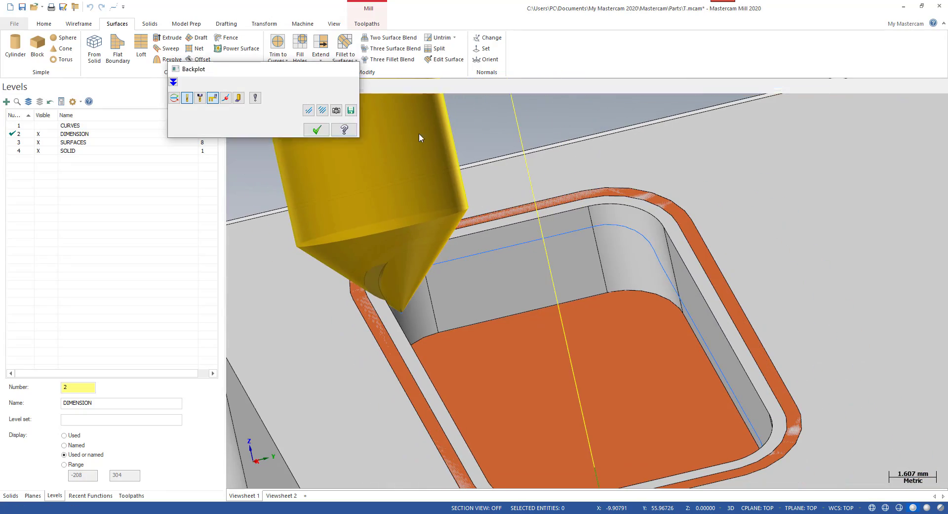
Examine the surface bands around the uppermost pocket's edge and the surface on its floor without the tool
{"action": "scroll", "coordinate": [558, 221], "scroll_direction": "down", "scroll_amount": 2}
{"action": "scroll", "coordinate": [556, 217], "scroll_direction": "up", "scroll_amount": 2}
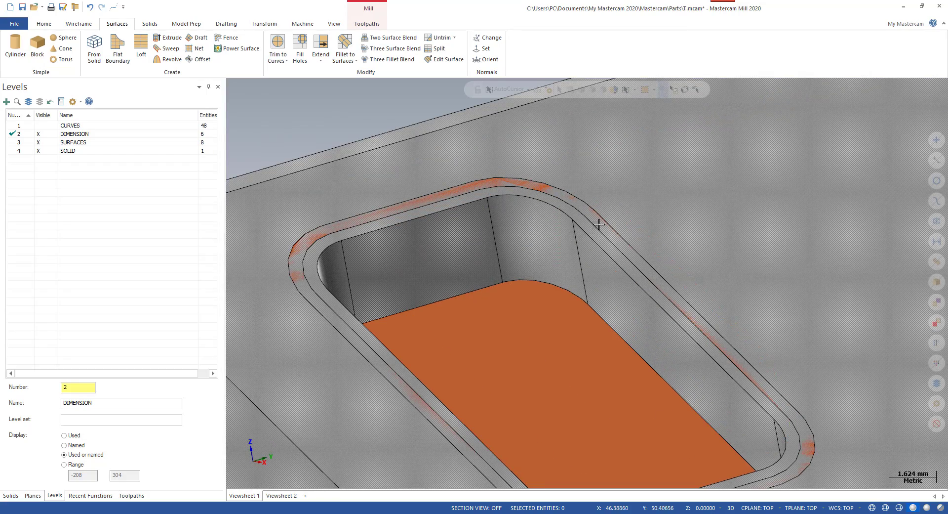
{"action": "scroll", "coordinate": [534, 163], "scroll_direction": "down", "scroll_amount": 2}
{"action": "middle_click_drag", "start_coordinate": [484, 205], "coordinate": [518, 224]}
{"action": "scroll", "coordinate": [513, 219], "scroll_direction": "down", "scroll_amount": 1}
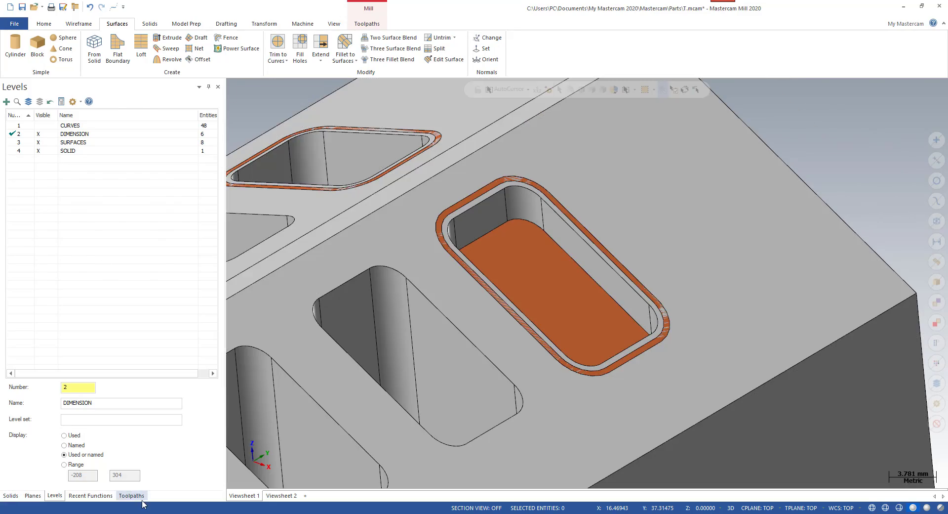
{"action": "left_click", "coordinate": [133, 496]}
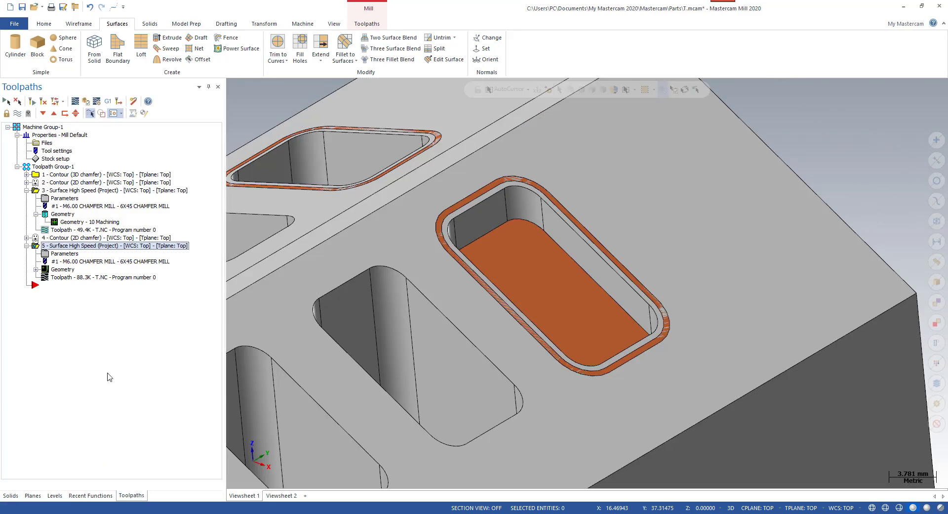
{"action": "scroll", "coordinate": [647, 178], "scroll_direction": "down", "scroll_amount": 2}
{"action": "middle_click_drag", "start_coordinate": [631, 214], "coordinate": [556, 216]}
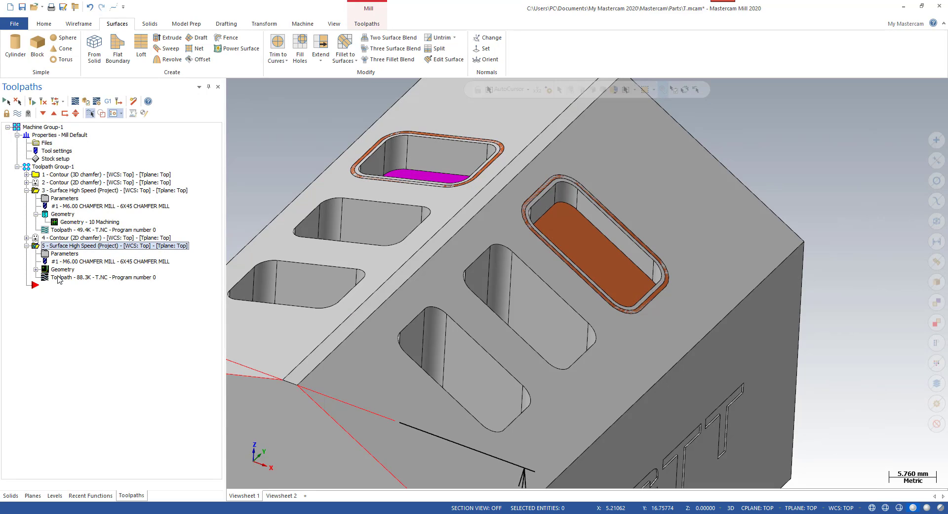
{"action": "left_click", "coordinate": [75, 101]}
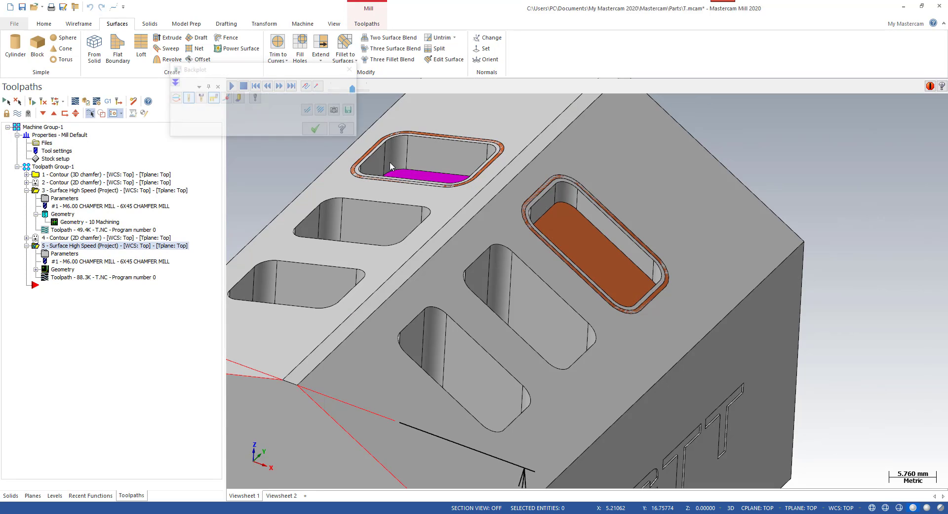
{"action": "left_click_drag", "start_coordinate": [380, 92], "coordinate": [600, 89]}
{"action": "key", "text": "Escape"}
Fit the whole part in view and show the CURVES level
{"action": "left_click", "coordinate": [79, 190]}
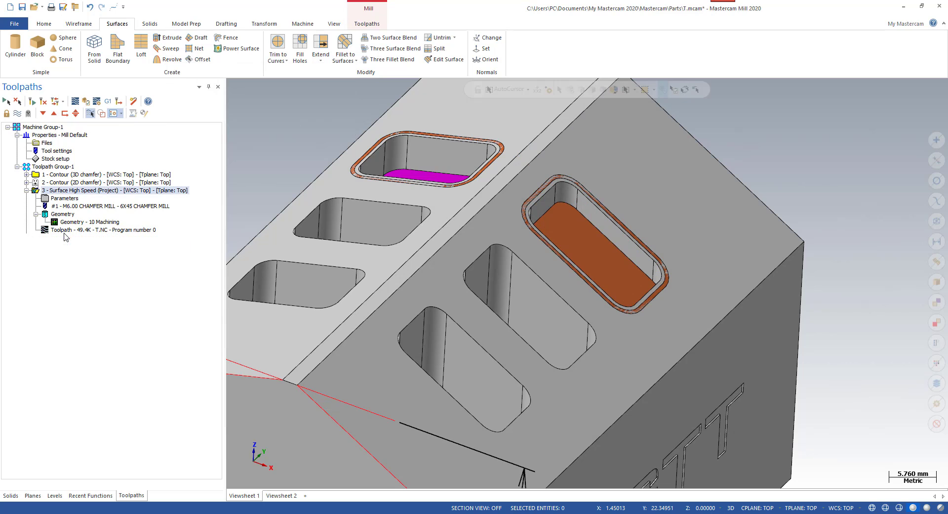
{"action": "left_click", "coordinate": [62, 239]}
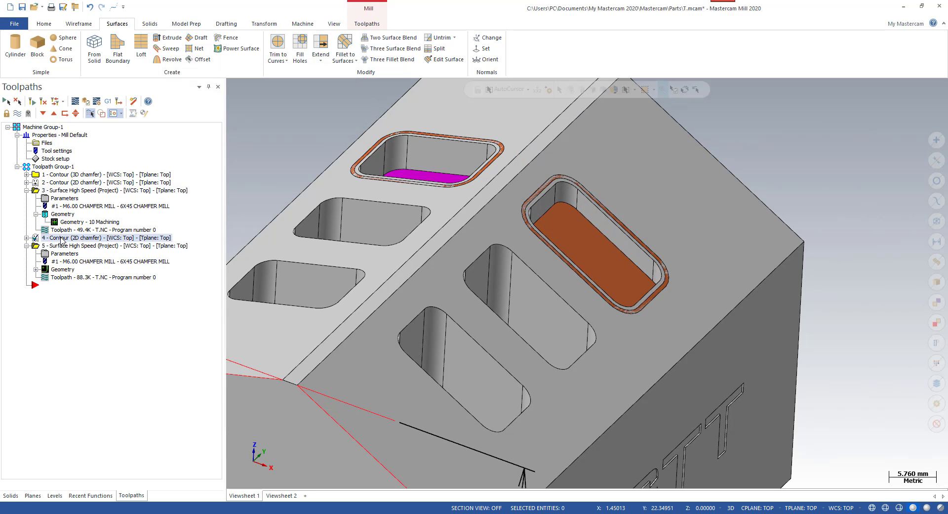
{"action": "left_click", "coordinate": [87, 245]}
{"action": "key", "text": "alt+F1"}
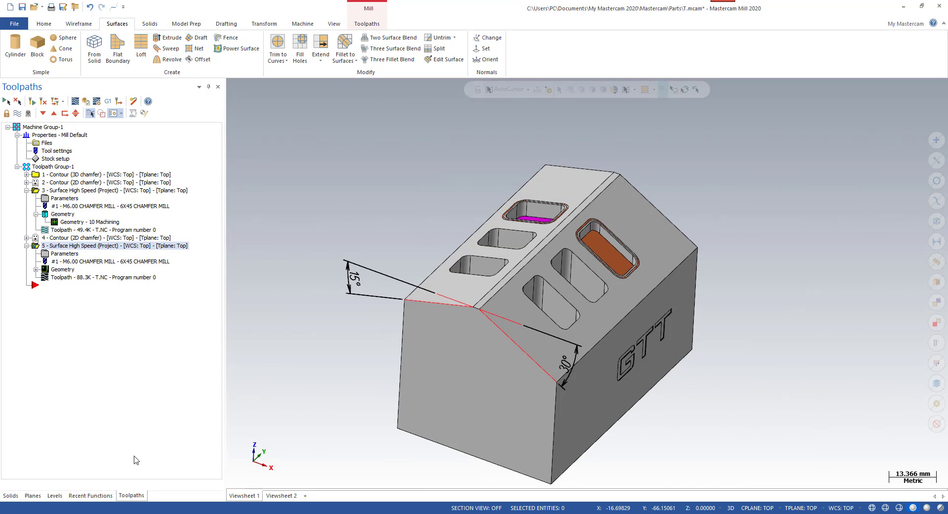
{"action": "left_click", "coordinate": [54, 494]}
{"action": "left_click", "coordinate": [48, 126]}
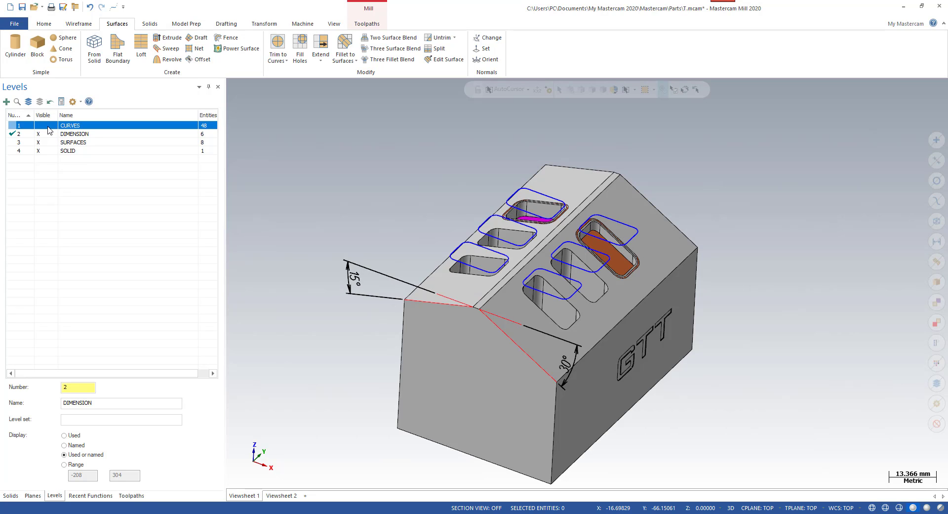
Expand operation 4, the 2D chamfer contour, and turn its posting back on
{"action": "left_click", "coordinate": [133, 496]}
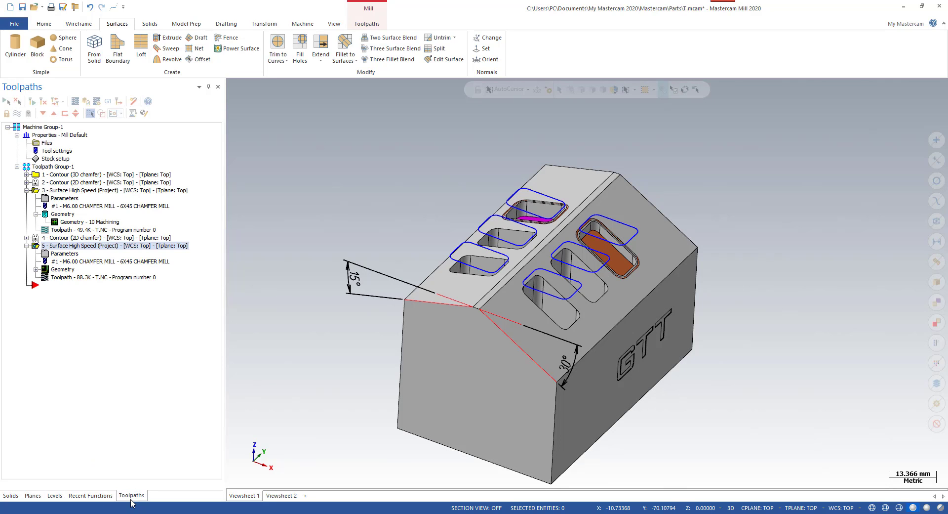
{"action": "left_click", "coordinate": [54, 237]}
{"action": "left_click", "coordinate": [27, 238]}
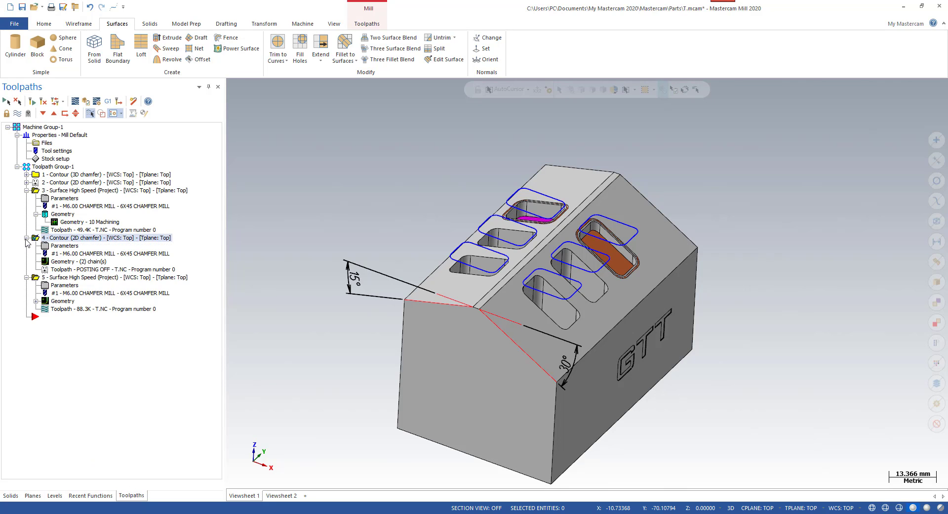
{"action": "left_click", "coordinate": [29, 113]}
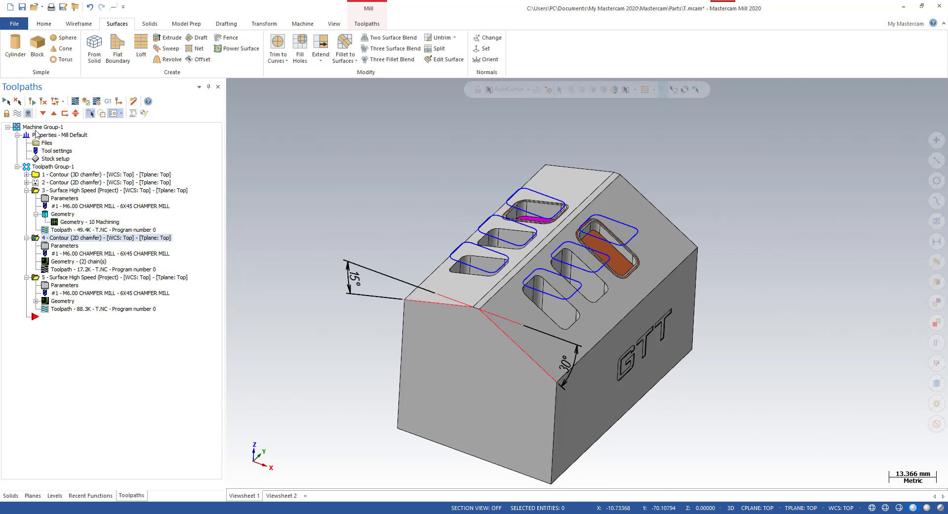
Backplot operation 4 along the flat curve above the uppermost pocket on the 30° face, check it at an angle and close the backplot
{"action": "left_click", "coordinate": [62, 270]}
{"action": "scroll", "coordinate": [614, 237], "scroll_direction": "up", "scroll_amount": 5}
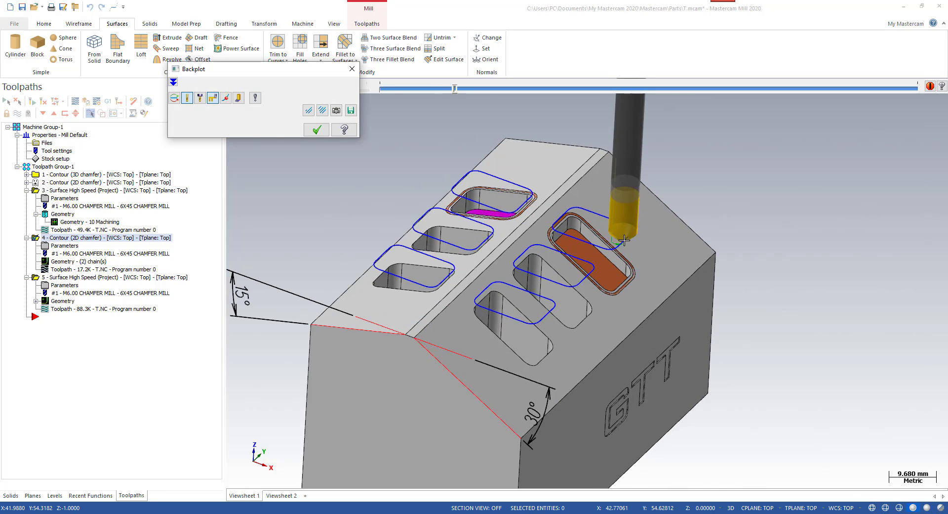
{"action": "scroll", "coordinate": [613, 237], "scroll_direction": "up", "scroll_amount": 2}
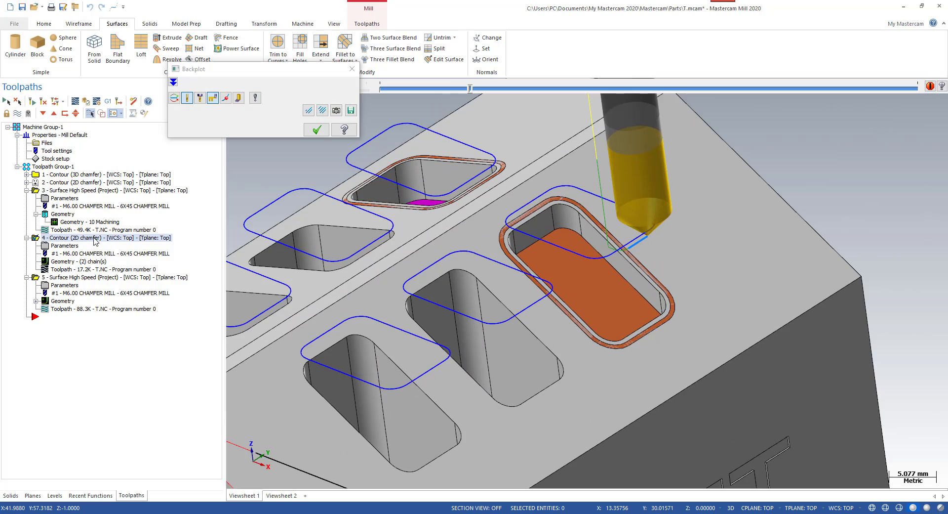
{"action": "scroll", "coordinate": [613, 238], "scroll_direction": "down", "scroll_amount": 2}
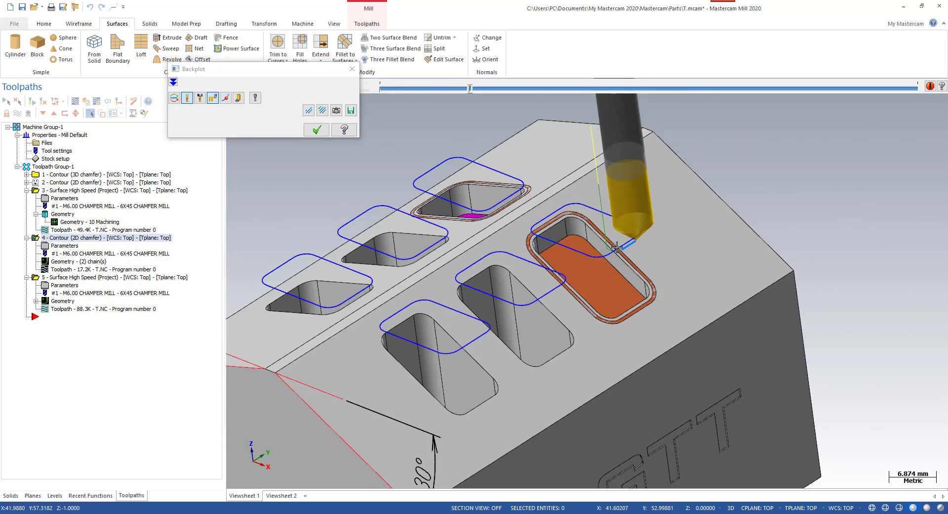
{"action": "middle_click_drag", "start_coordinate": [614, 237], "coordinate": [583, 232]}
{"action": "key", "text": "r"}
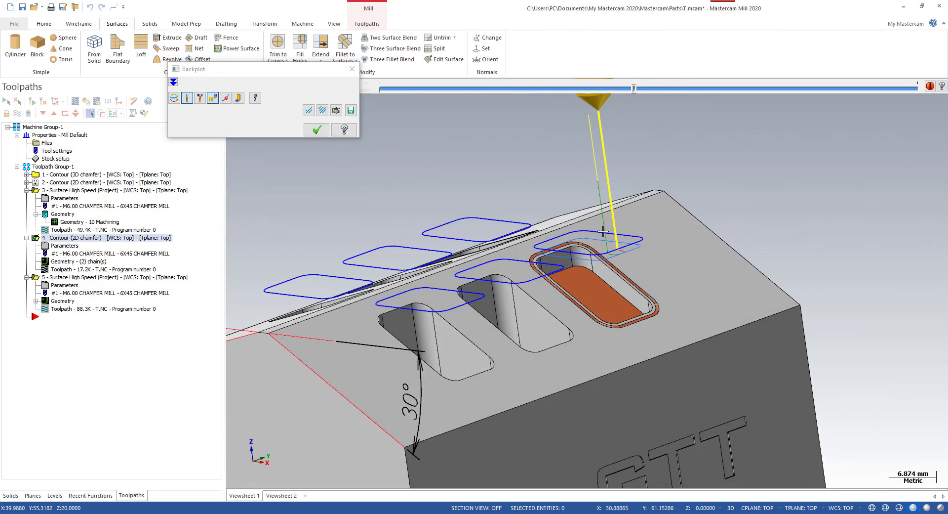
{"action": "left_click", "coordinate": [316, 129]}
Open operation 5's Model Geometry parameters and bring up the selection of its machining surfaces
{"action": "left_click", "coordinate": [75, 278]}
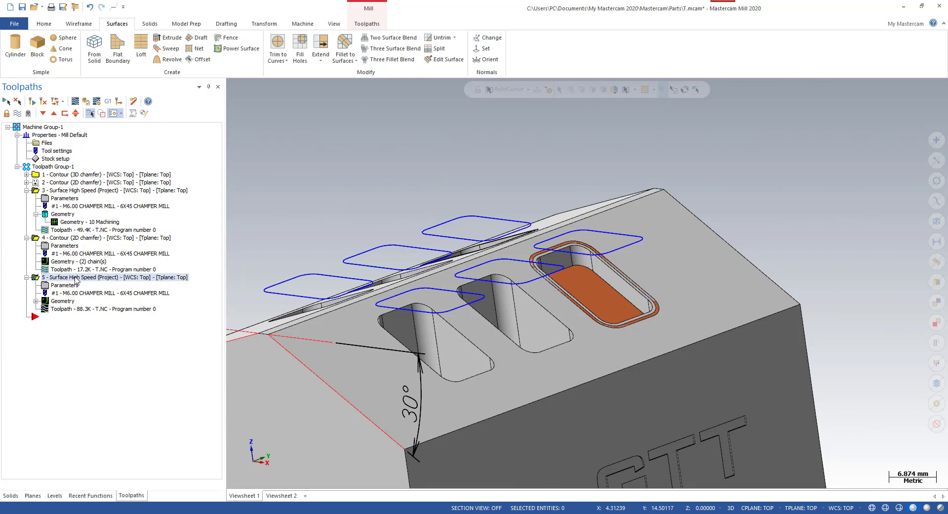
{"action": "left_click", "coordinate": [82, 238]}
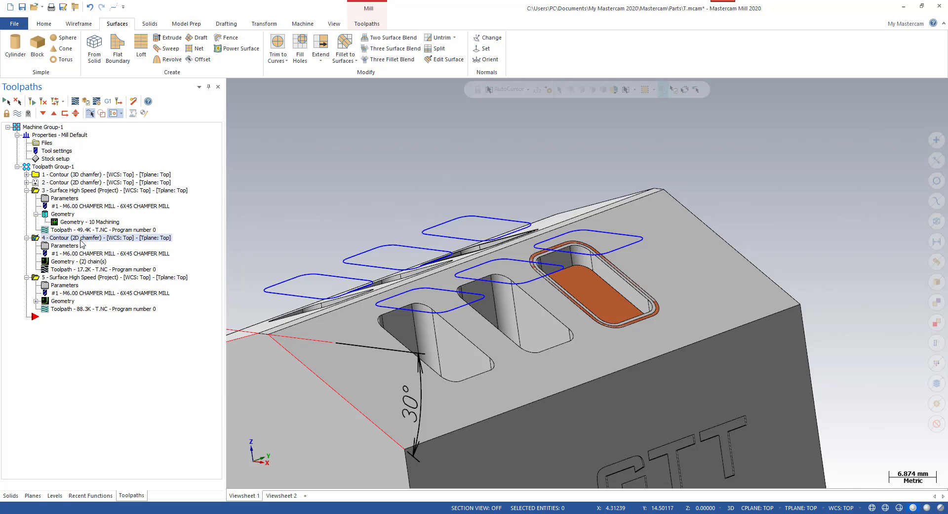
{"action": "scroll", "coordinate": [641, 314], "scroll_direction": "up", "scroll_amount": 2}
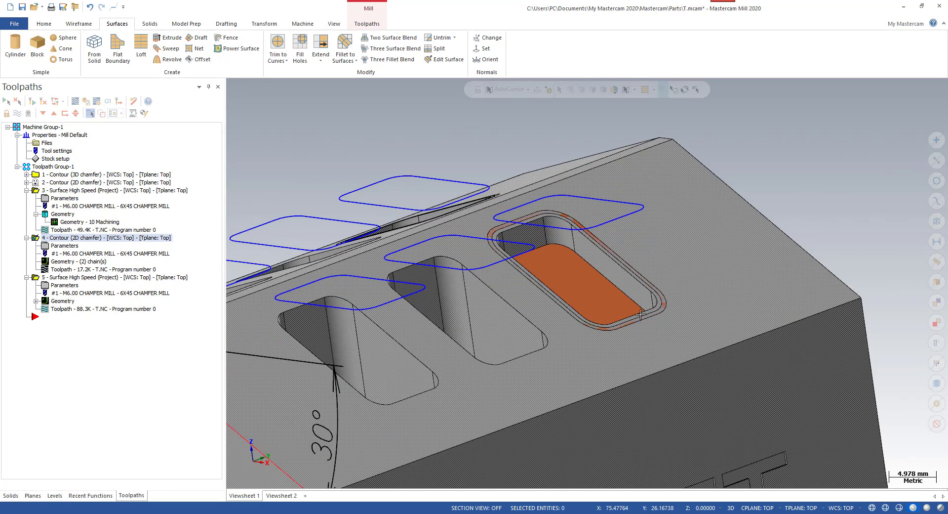
{"action": "scroll", "coordinate": [641, 314], "scroll_direction": "down", "scroll_amount": 2}
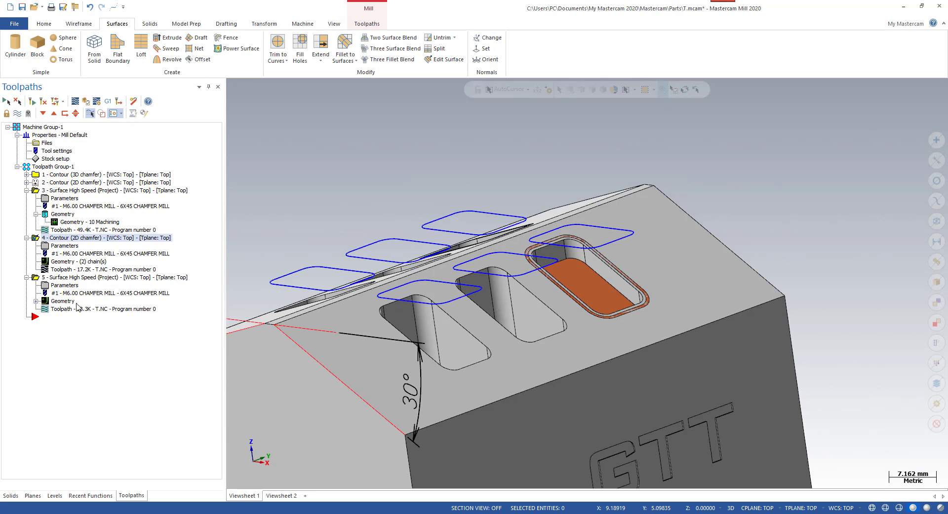
{"action": "left_click", "coordinate": [63, 287]}
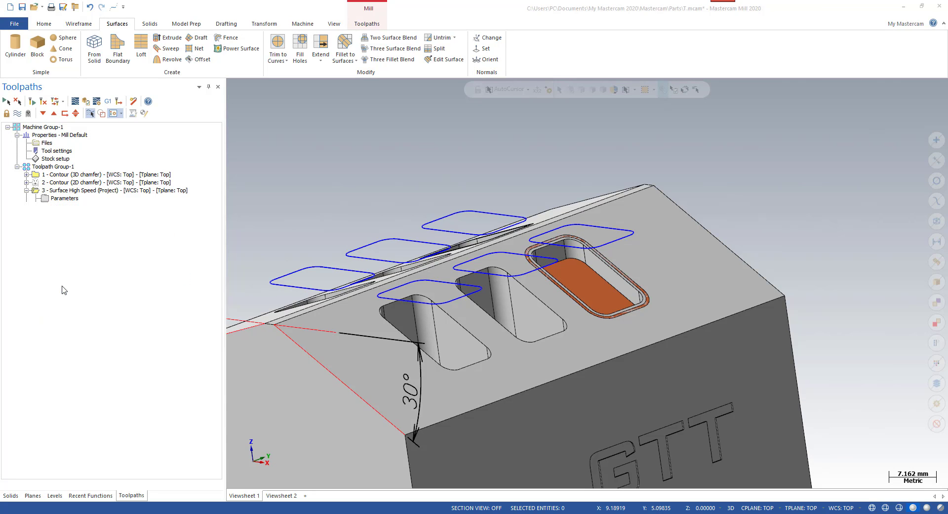
{"action": "left_click", "coordinate": [204, 143]}
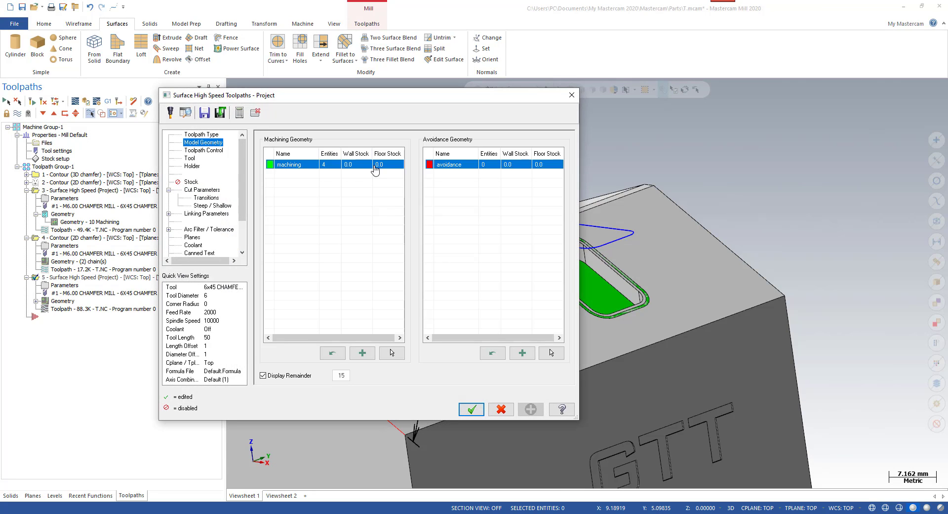
{"action": "left_click", "coordinate": [391, 352]}
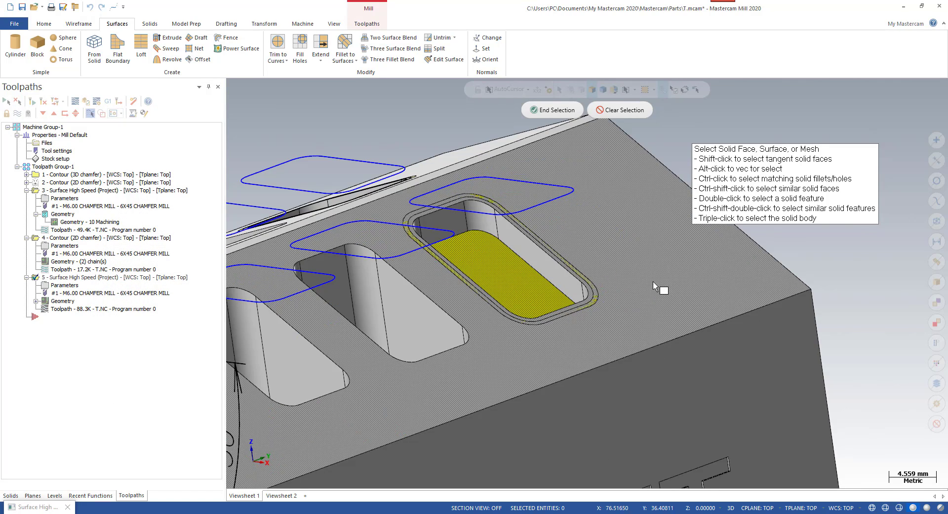
Hide the SOLID level and examine the selected edge bands and pocket floor surfaces
{"action": "left_click", "coordinate": [60, 495]}
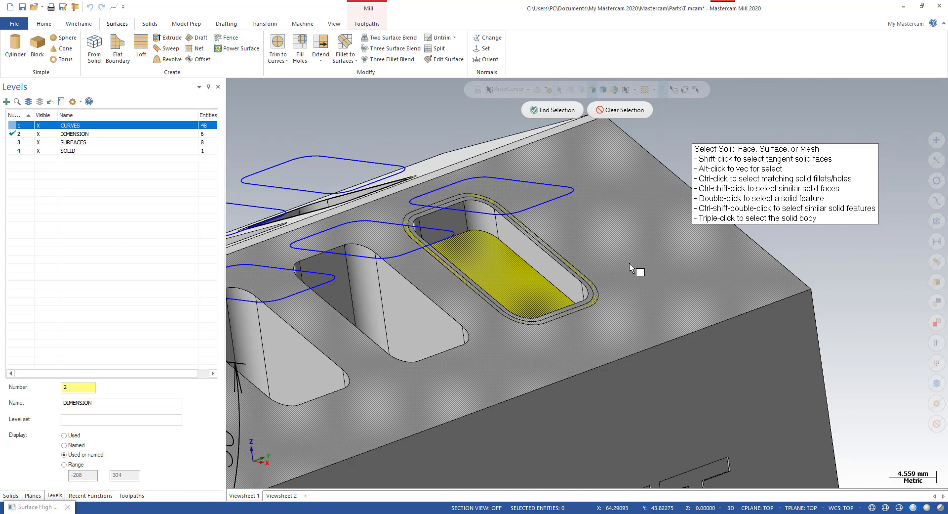
{"action": "left_click", "coordinate": [46, 151]}
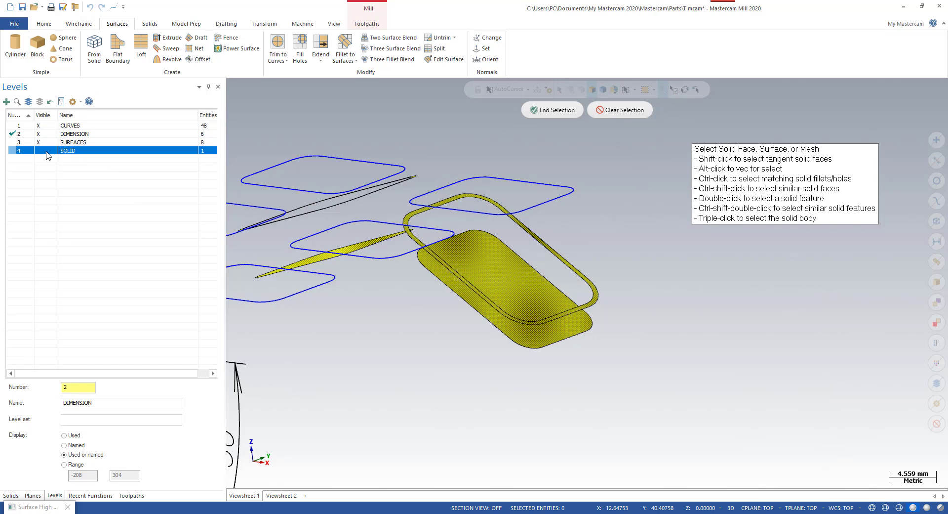
{"action": "mouse_move", "coordinate": [642, 267]}
{"action": "middle_mouse_down"}
{"action": "mouse_move", "coordinate": [673, 286]}
{"action": "mouse_move", "coordinate": [630, 313]}
{"action": "mouse_move", "coordinate": [659, 342]}
{"action": "mouse_move", "coordinate": [686, 307]}
{"action": "mouse_move", "coordinate": [655, 322]}
{"action": "mouse_move", "coordinate": [628, 275]}
{"action": "middle_mouse_up"}
{"action": "scroll", "coordinate": [623, 279], "scroll_direction": "up", "scroll_amount": 3}
{"action": "scroll", "coordinate": [618, 282], "scroll_direction": "up", "scroll_amount": 1}
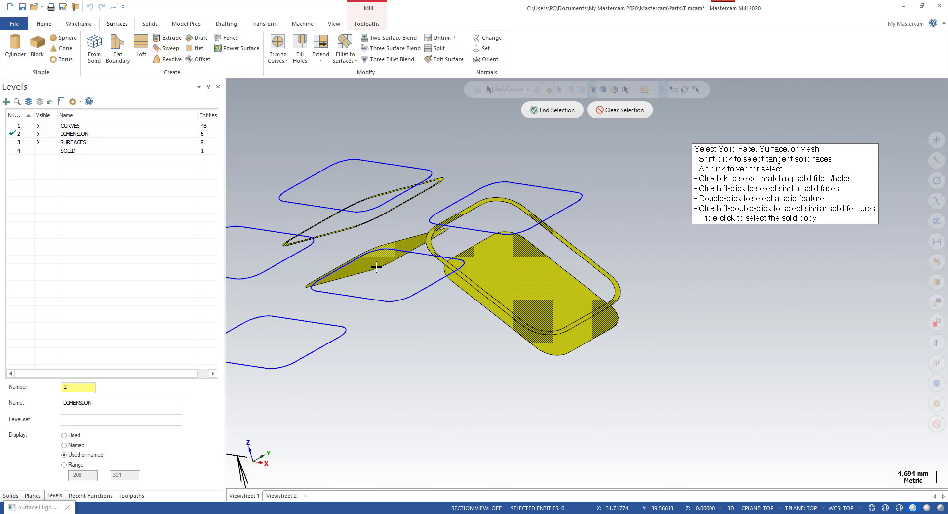
{"action": "scroll", "coordinate": [511, 246], "scroll_direction": "down", "scroll_amount": 2}
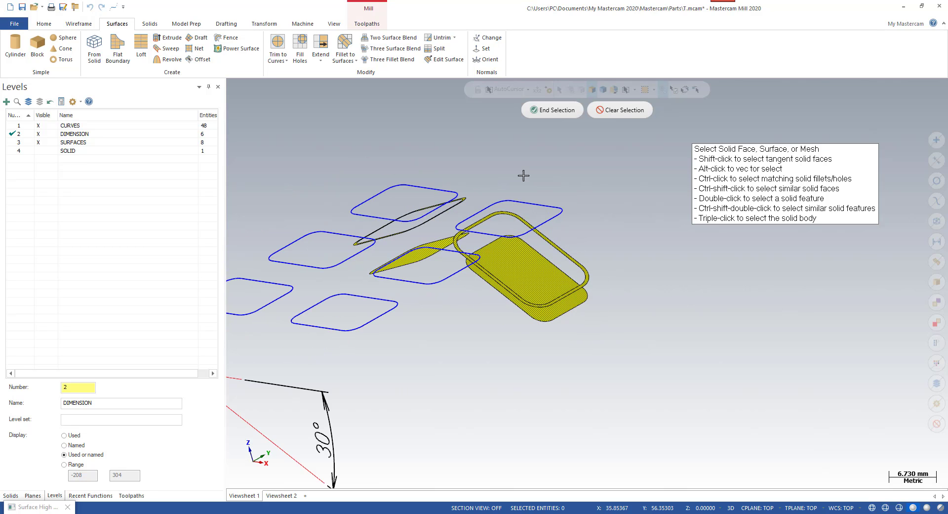
End the surface selection and review operation 4 as the NCI projection source in the cut parameters
{"action": "left_click", "coordinate": [546, 111]}
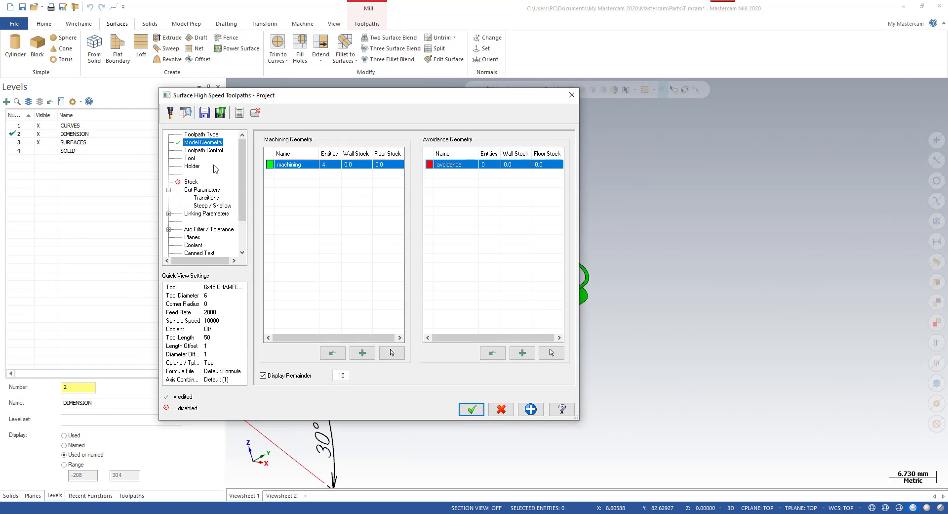
{"action": "left_click", "coordinate": [200, 191]}
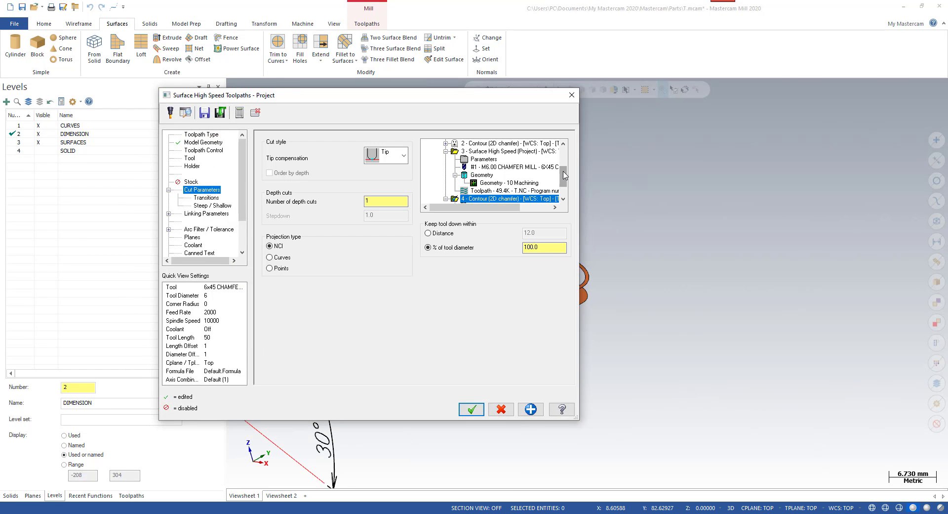
{"action": "scroll", "coordinate": [487, 180], "scroll_direction": "down", "scroll_amount": 2}
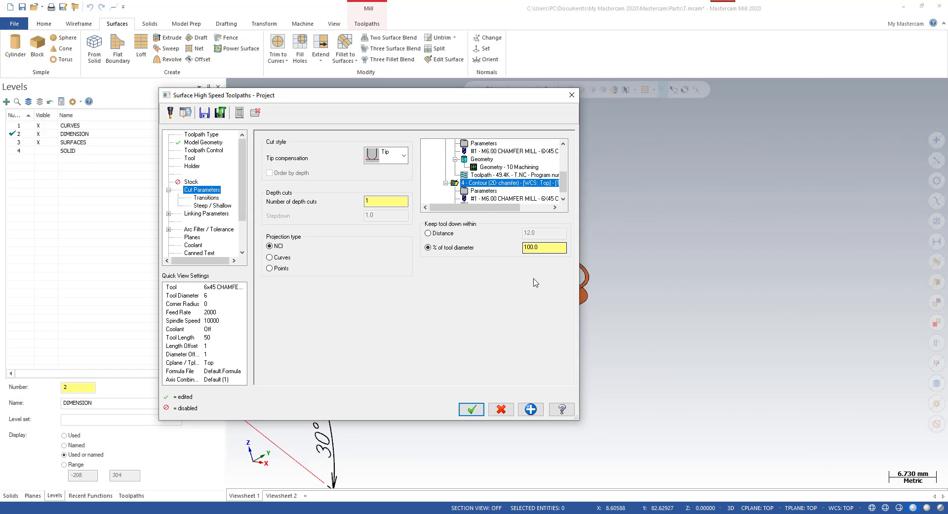
Return to operation 5's machining geometry, examine the selected surfaces beneath the flat curves and end the selection
{"action": "left_click", "coordinate": [211, 144]}
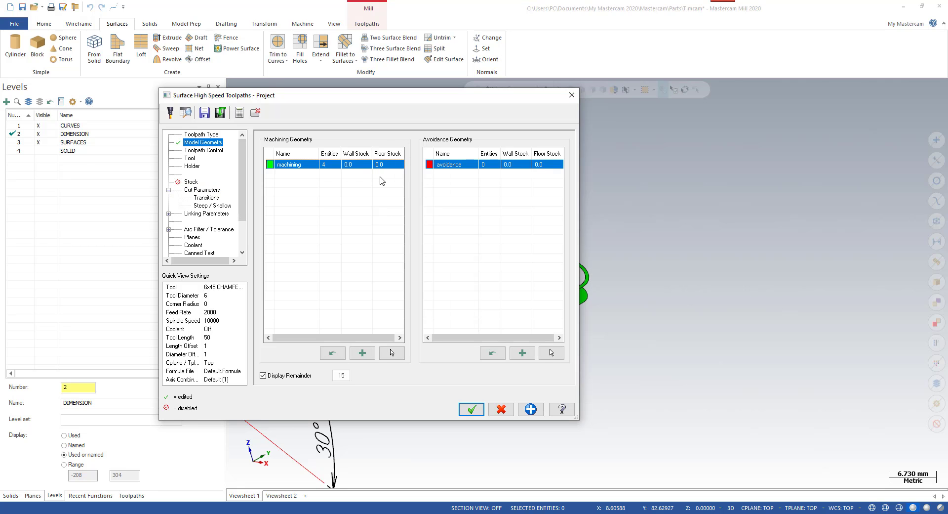
{"action": "left_click", "coordinate": [401, 354]}
{"action": "middle_click_drag", "start_coordinate": [627, 264], "coordinate": [478, 253]}
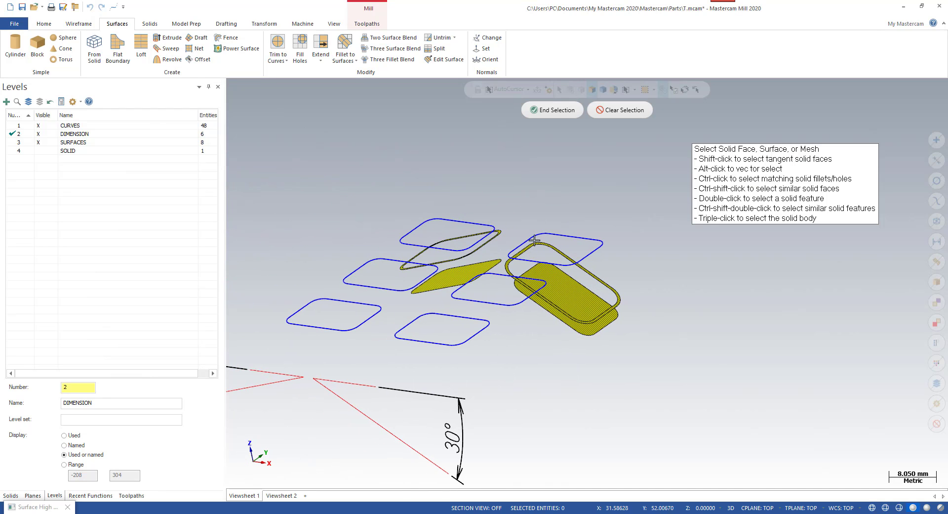
{"action": "left_click", "coordinate": [554, 113]}
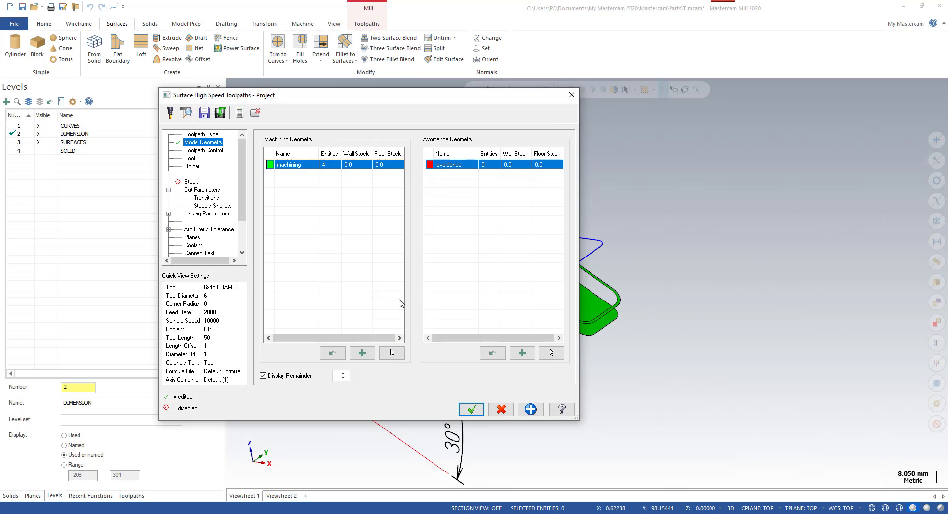
Remove both pocket floor surfaces from operation 5's machining geometry, keep the two edge bands, and show the SOLID level
{"action": "left_click", "coordinate": [391, 352]}
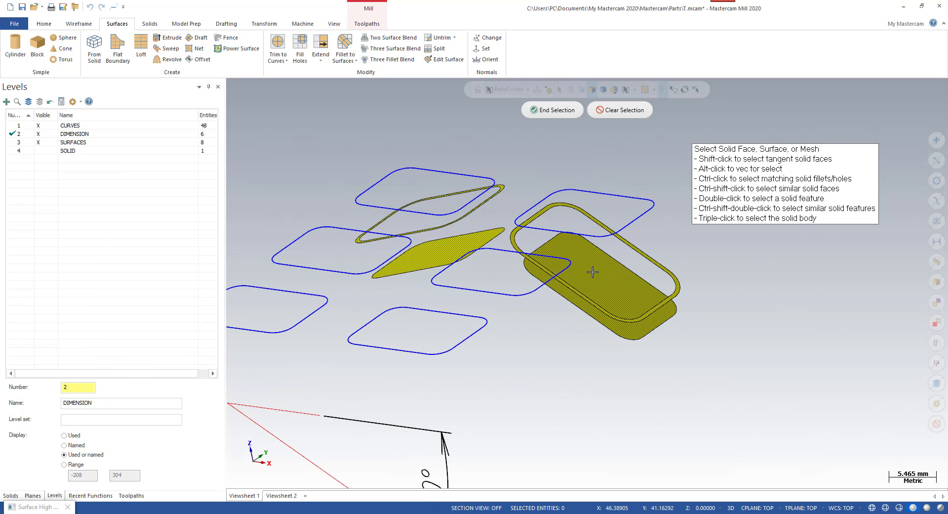
{"action": "scroll", "coordinate": [423, 292], "scroll_direction": "down", "scroll_amount": 2}
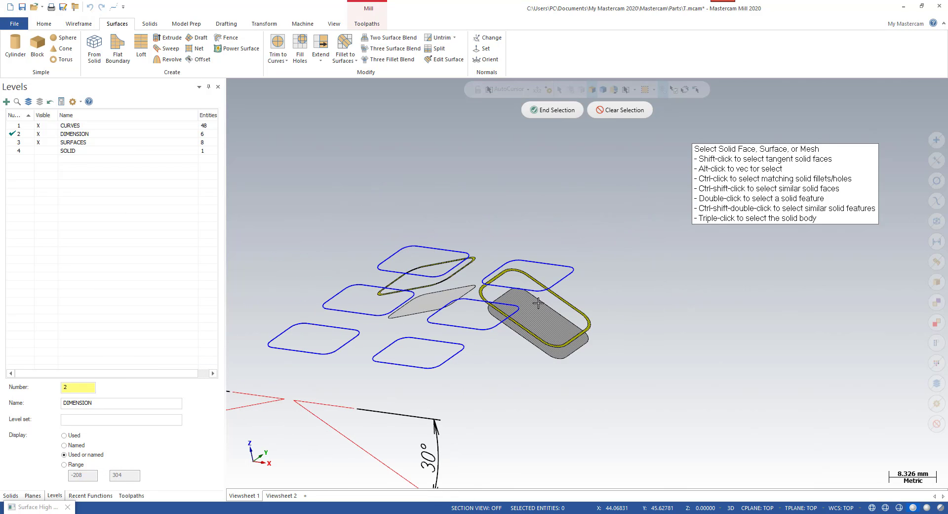
{"action": "left_click", "coordinate": [39, 150]}
{"action": "scroll", "coordinate": [524, 278], "scroll_direction": "up", "scroll_amount": 7}
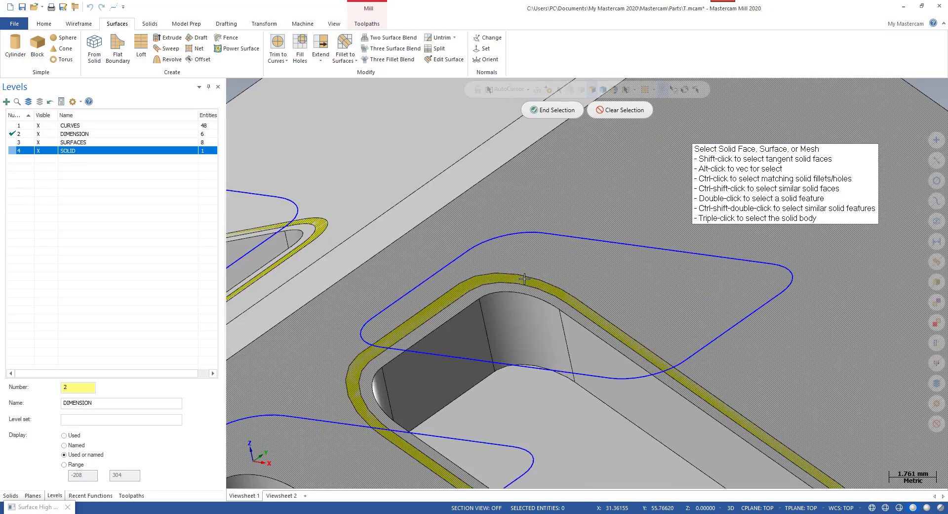
{"action": "scroll", "coordinate": [434, 297], "scroll_direction": "down", "scroll_amount": 3}
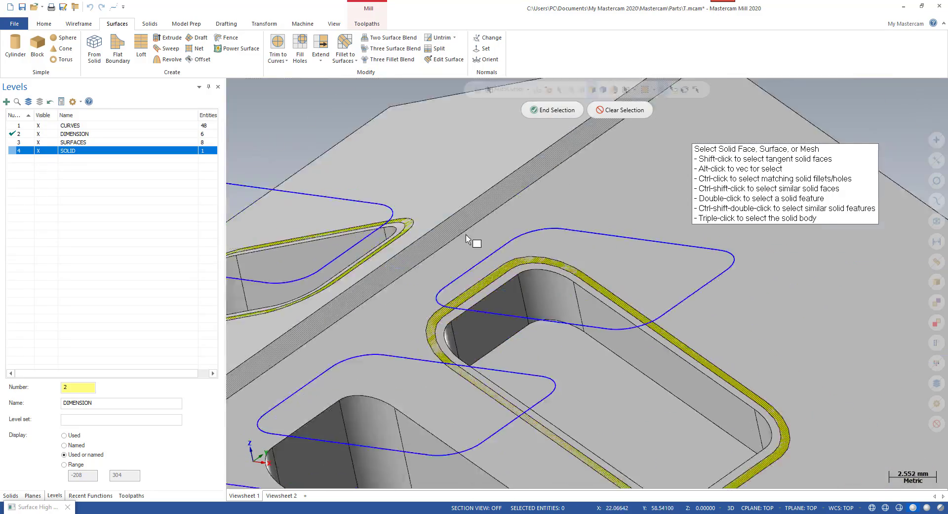
{"action": "scroll", "coordinate": [466, 240], "scroll_direction": "down", "scroll_amount": 3}
{"action": "left_click", "coordinate": [521, 251]}
{"action": "left_click", "coordinate": [551, 110]}
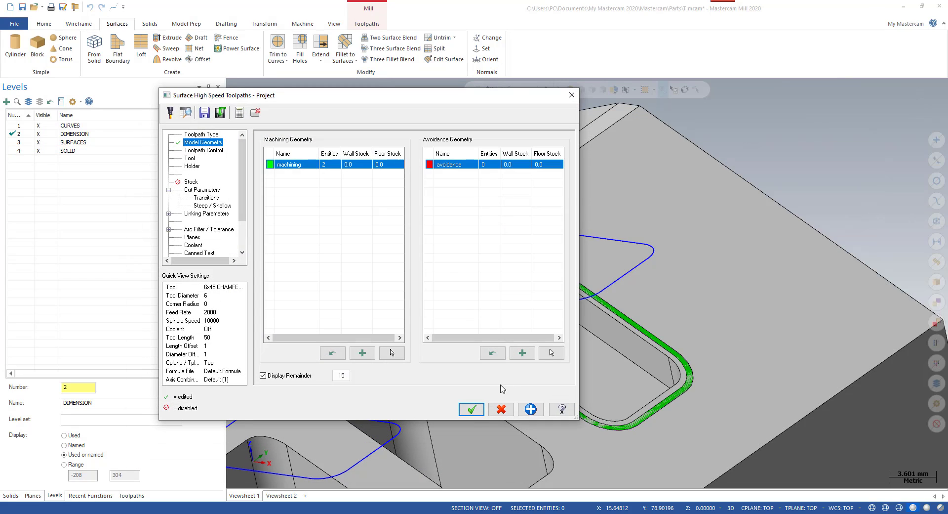
Accept operation 5's reduced machining geometry, check its selected edge bands in the Toolpaths manager and regenerate the operation
{"action": "left_click", "coordinate": [471, 410]}
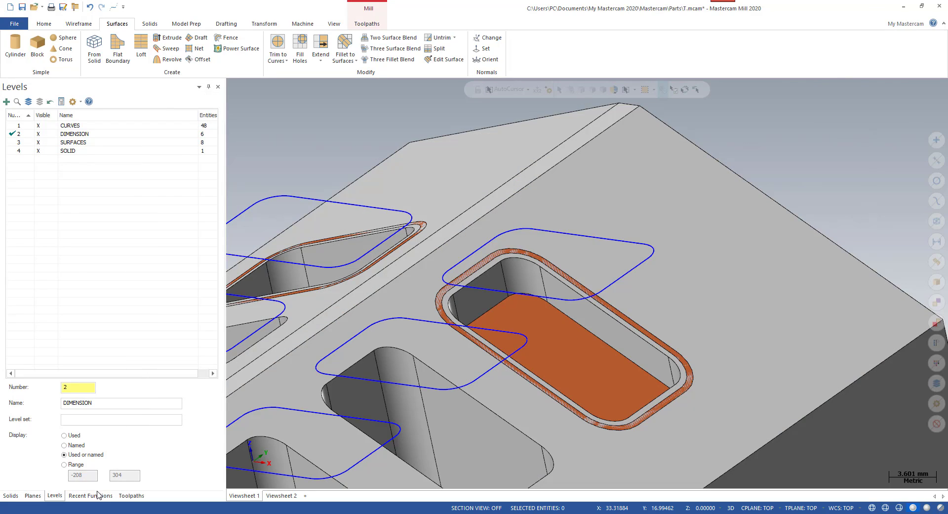
{"action": "left_click", "coordinate": [130, 494]}
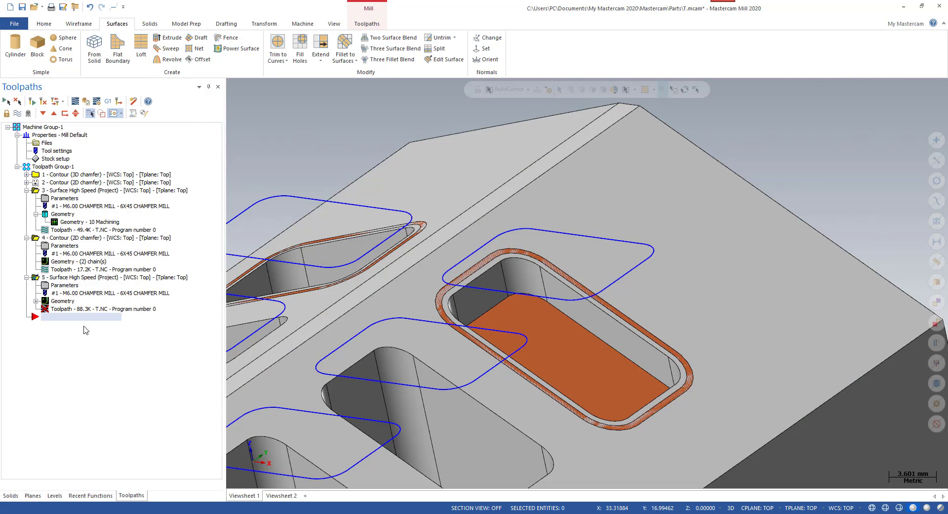
{"action": "left_click", "coordinate": [62, 302]}
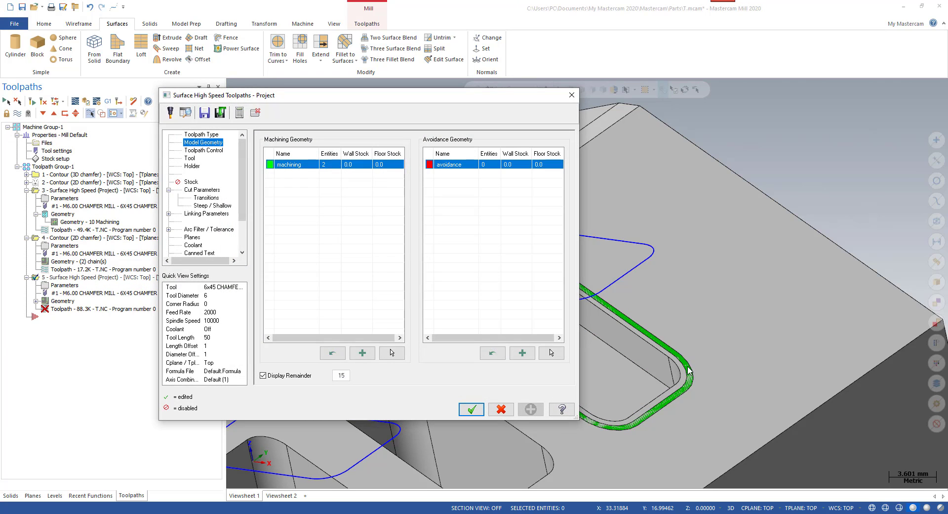
{"action": "key", "text": "Escape"}
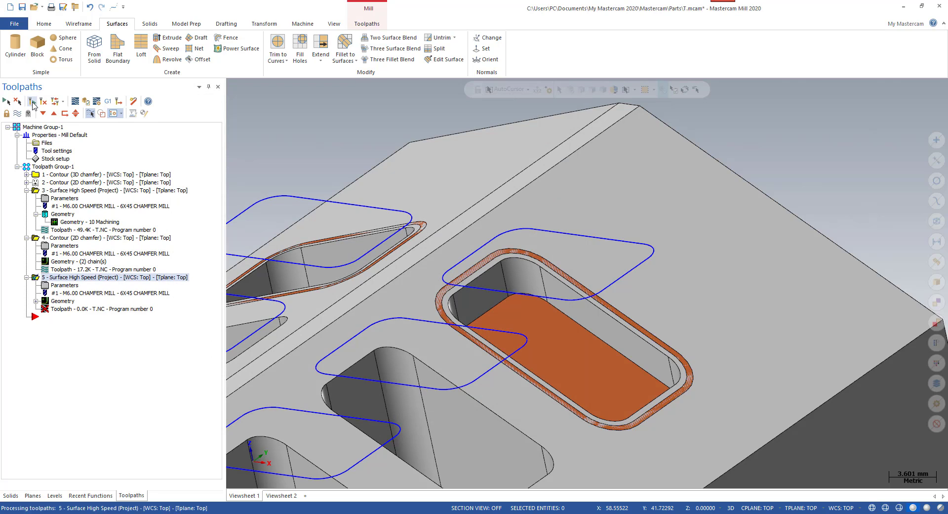
Backplot operation 5 and run the chamfer mill through both pockets to the end of the toolpath
{"action": "left_click", "coordinate": [85, 309]}
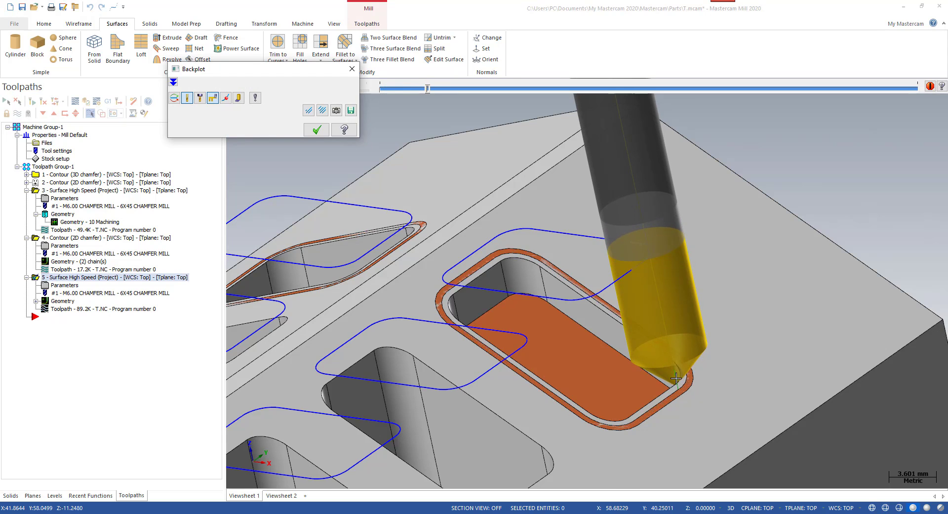
{"action": "mouse_move", "coordinate": [686, 367]}
{"action": "middle_mouse_down"}
{"action": "mouse_move", "coordinate": [681, 348]}
{"action": "mouse_move", "coordinate": [689, 376]}
{"action": "middle_mouse_up"}
{"action": "scroll", "coordinate": [689, 375], "scroll_direction": "down", "scroll_amount": 3}
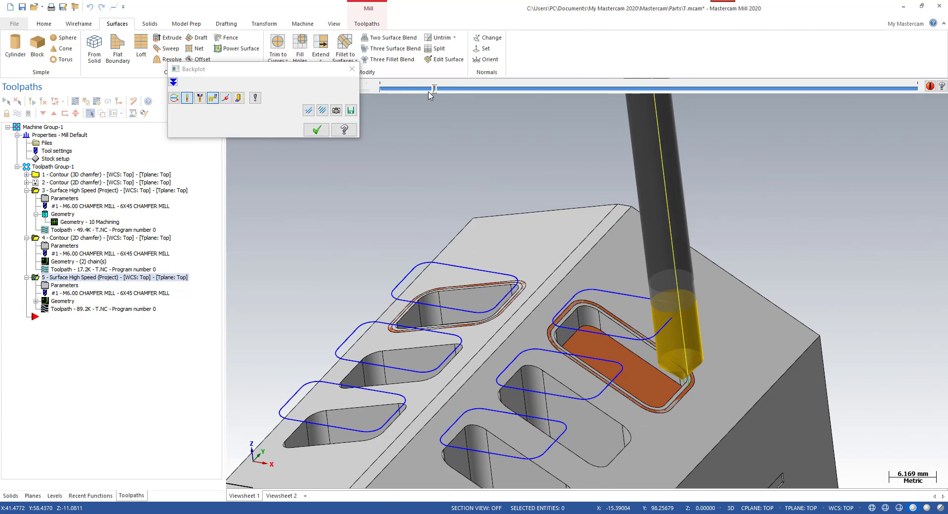
{"action": "left_click_drag", "start_coordinate": [430, 94], "coordinate": [819, 91]}
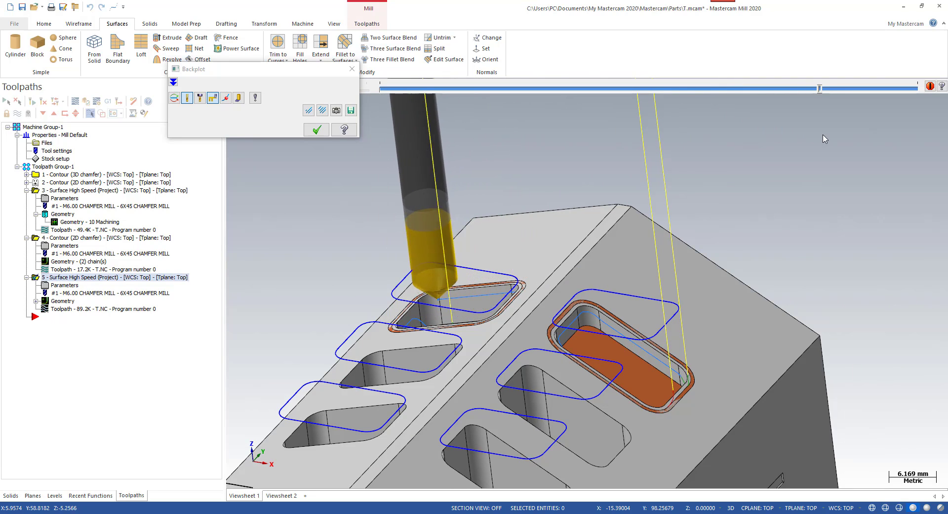
{"action": "left_click_drag", "start_coordinate": [823, 138], "coordinate": [920, 157]}
{"action": "middle_click_drag", "start_coordinate": [609, 440], "coordinate": [378, 284]}
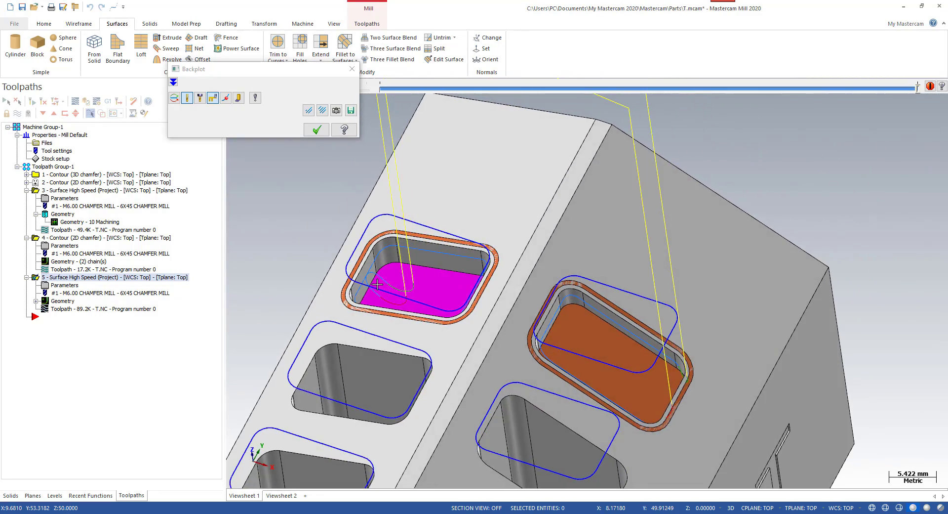
Examine the backplotted toolpath against the edge bands and walls of both pockets, and close the backplot
{"action": "middle_click_drag", "start_coordinate": [684, 437], "coordinate": [678, 398]}
{"action": "scroll", "coordinate": [679, 398], "scroll_direction": "up", "scroll_amount": 2}
{"action": "middle_click_drag", "start_coordinate": [645, 372], "coordinate": [646, 348]}
{"action": "scroll", "coordinate": [661, 344], "scroll_direction": "down", "scroll_amount": 4}
{"action": "scroll", "coordinate": [661, 344], "scroll_direction": "up", "scroll_amount": 2}
{"action": "scroll", "coordinate": [646, 347], "scroll_direction": "up", "scroll_amount": 1}
{"action": "scroll", "coordinate": [646, 347], "scroll_direction": "up", "scroll_amount": 2}
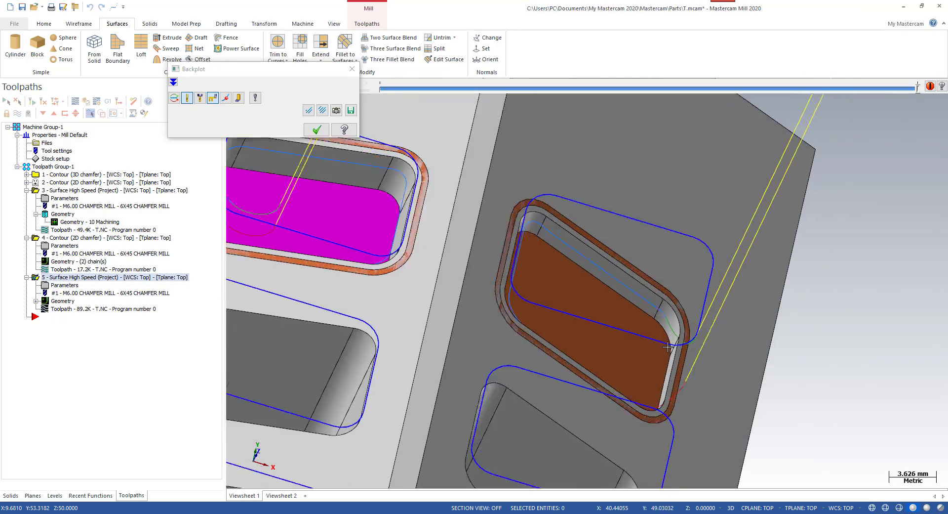
{"action": "scroll", "coordinate": [668, 340], "scroll_direction": "down", "scroll_amount": 3}
{"action": "middle_click_drag", "start_coordinate": [669, 340], "coordinate": [647, 326]}
{"action": "scroll", "coordinate": [690, 343], "scroll_direction": "down", "scroll_amount": 1}
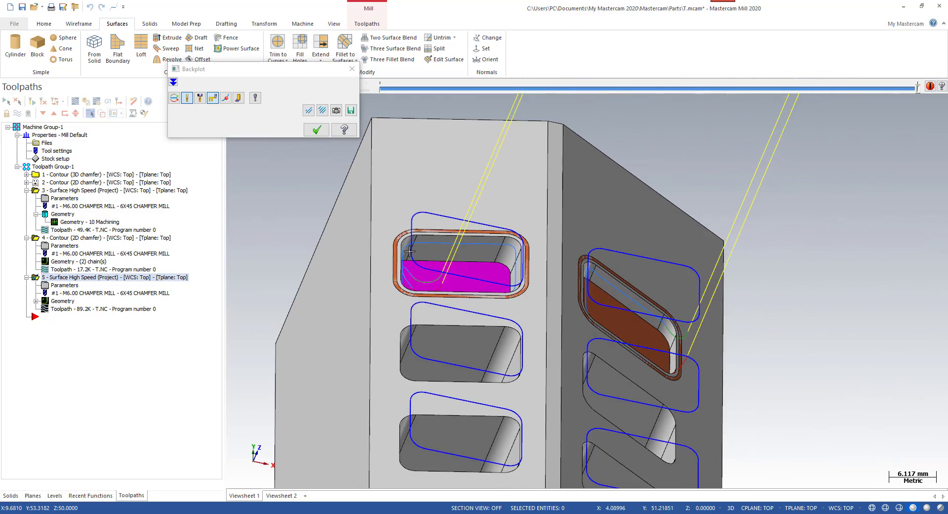
{"action": "middle_click_drag", "start_coordinate": [409, 252], "coordinate": [823, 364]}
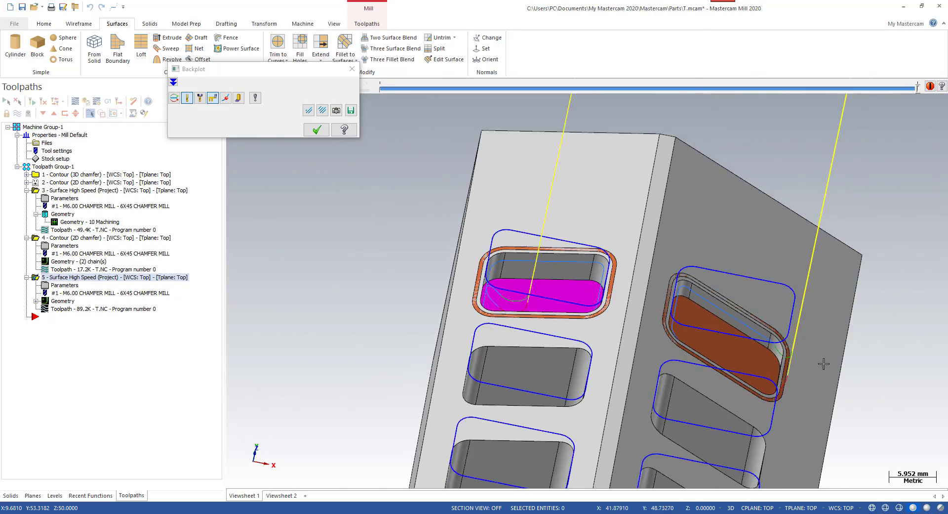
{"action": "scroll", "coordinate": [824, 364], "scroll_direction": "up", "scroll_amount": 4}
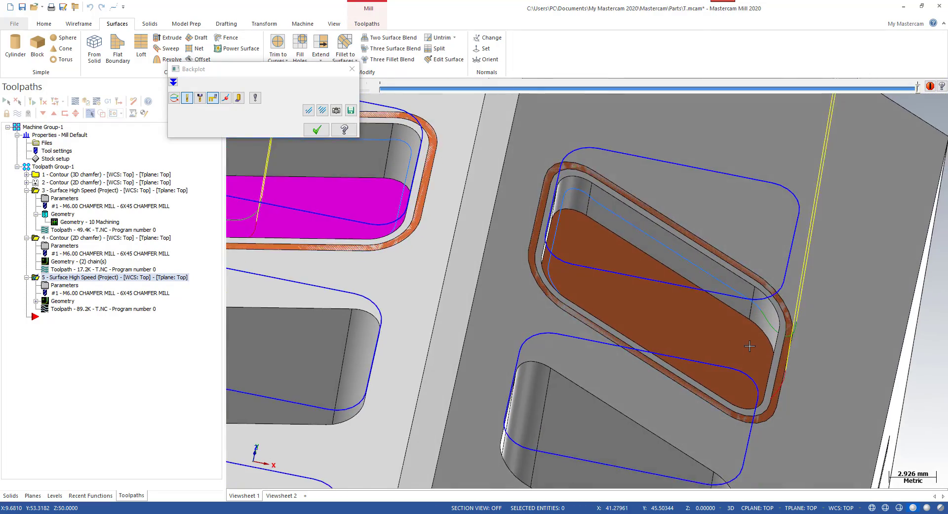
{"action": "scroll", "coordinate": [750, 345], "scroll_direction": "down", "scroll_amount": 1}
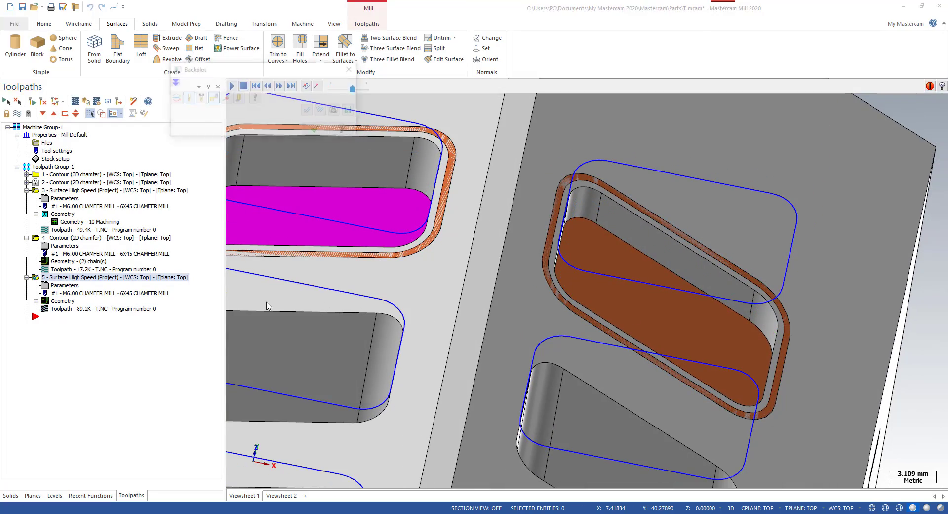
{"action": "left_click", "coordinate": [314, 128]}
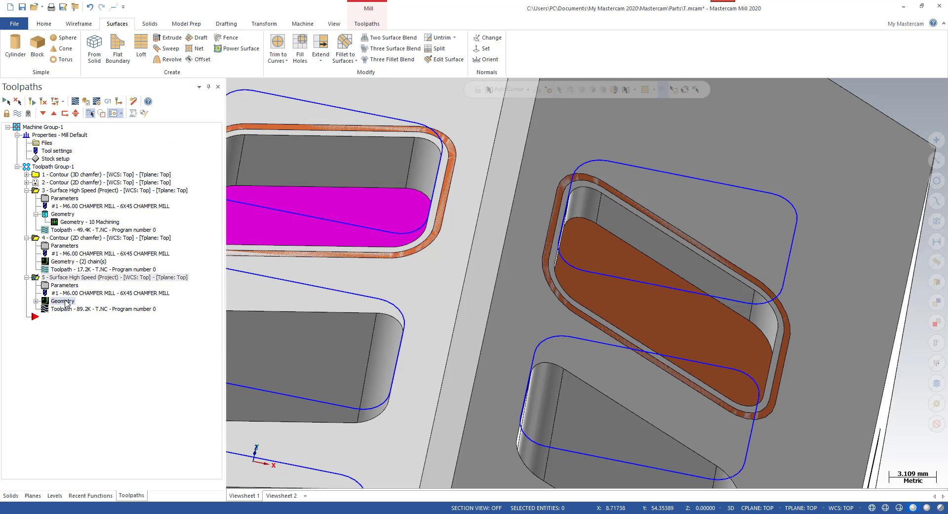
Review the edge-band surfaces assigned to operation 5's machining geometry and leave the parameters without changes
{"action": "left_click", "coordinate": [64, 301]}
{"action": "left_click_drag", "start_coordinate": [508, 99], "coordinate": [106, 155]}
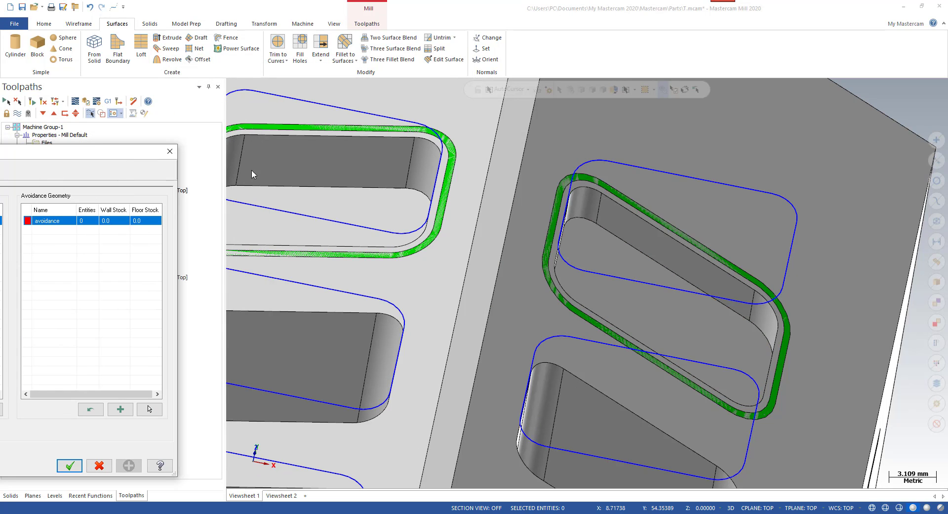
{"action": "key", "text": "Escape"}
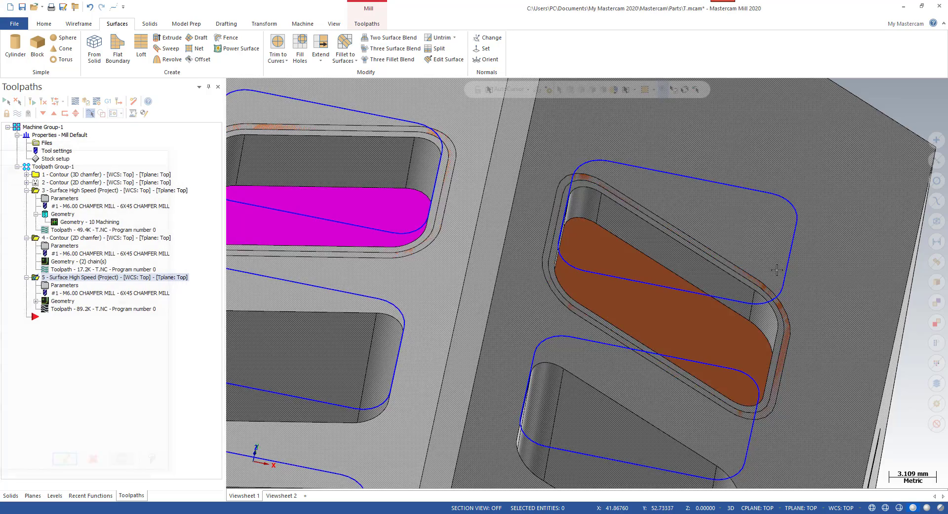
{"action": "scroll", "coordinate": [783, 271], "scroll_direction": "down", "scroll_amount": 3}
{"action": "scroll", "coordinate": [795, 272], "scroll_direction": "up", "scroll_amount": 1}
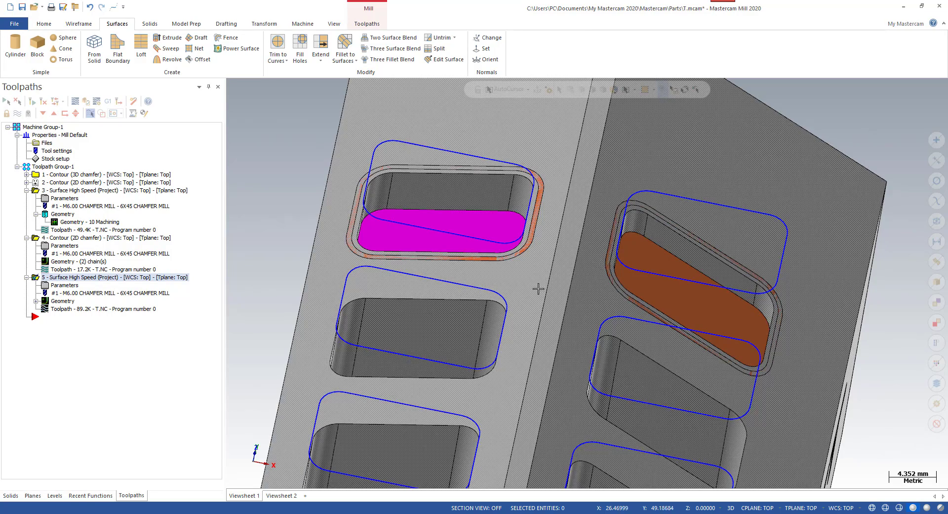
Backplot operation 5 again, inspect the tool's path and depth in both pockets from several angles, and end the backplot
{"action": "key", "text": "alt+t"}
{"action": "left_click", "coordinate": [59, 311]}
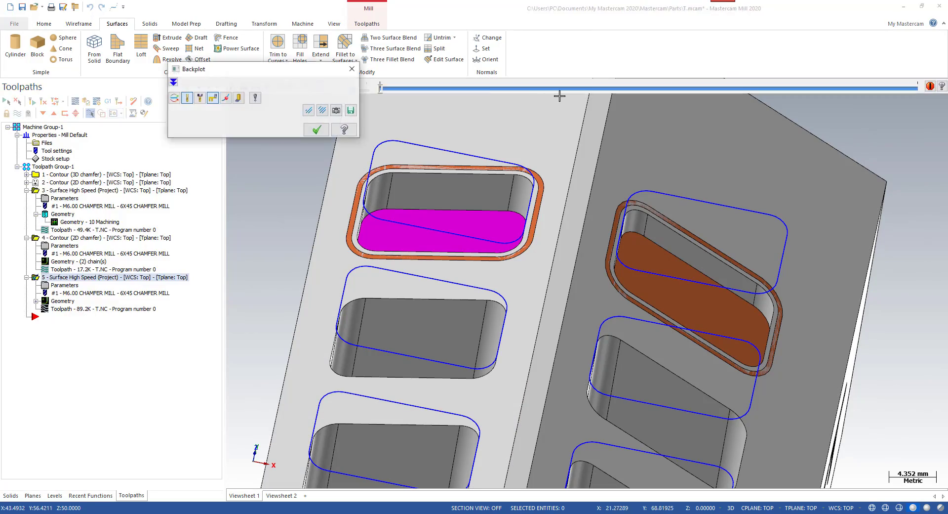
{"action": "left_click_drag", "start_coordinate": [380, 87], "coordinate": [492, 96]}
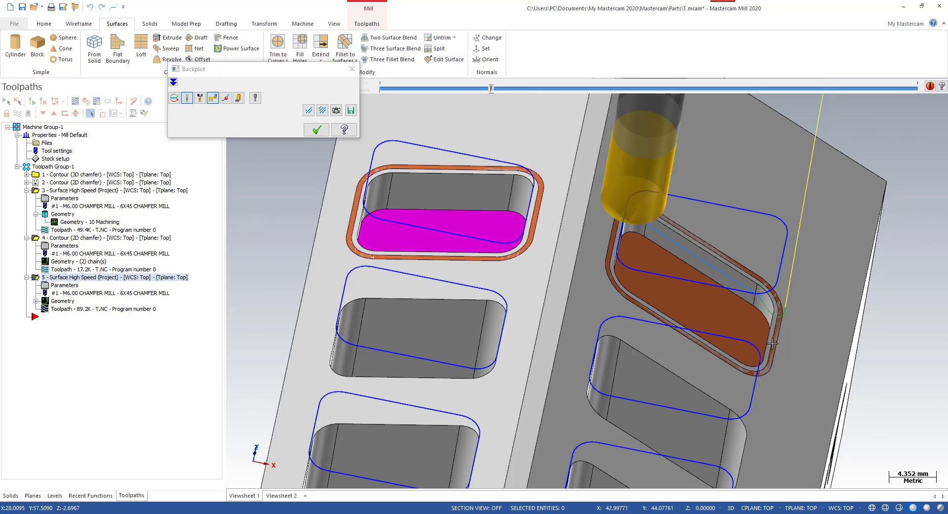
{"action": "left_click_drag", "start_coordinate": [497, 92], "coordinate": [907, 104]}
{"action": "scroll", "coordinate": [542, 220], "scroll_direction": "down", "scroll_amount": 1}
{"action": "middle_click_drag", "start_coordinate": [514, 211], "coordinate": [519, 218]}
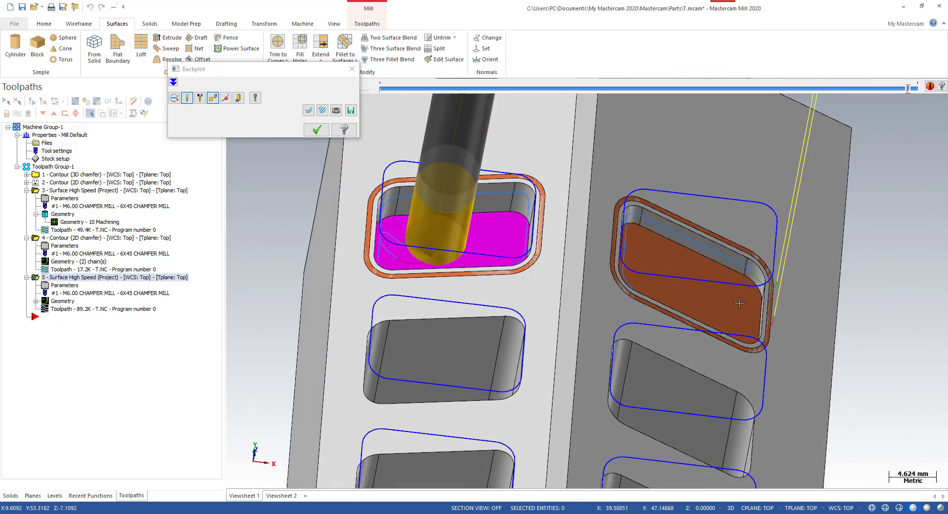
{"action": "scroll", "coordinate": [739, 302], "scroll_direction": "down", "scroll_amount": 2}
{"action": "middle_click_drag", "start_coordinate": [557, 267], "coordinate": [523, 252]}
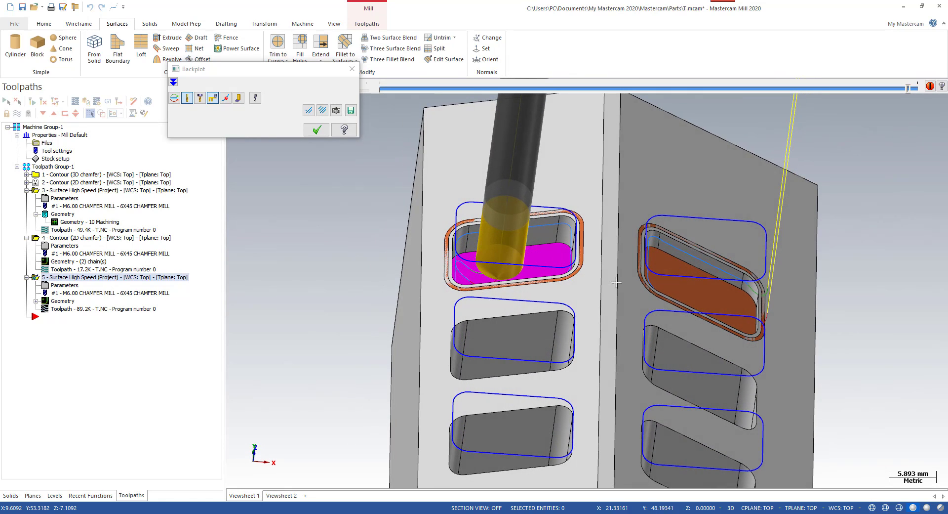
{"action": "middle_click_drag", "start_coordinate": [724, 298], "coordinate": [583, 199]}
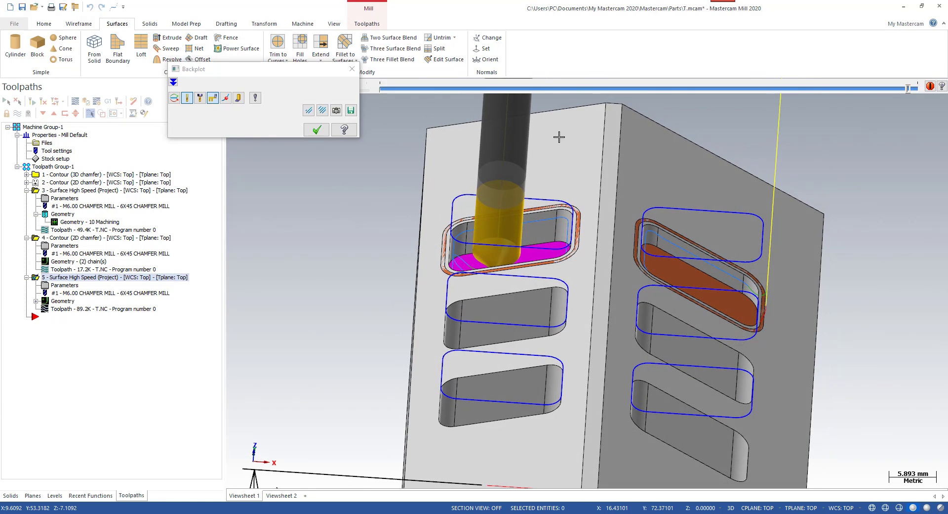
{"action": "middle_click_drag", "start_coordinate": [559, 136], "coordinate": [598, 280]}
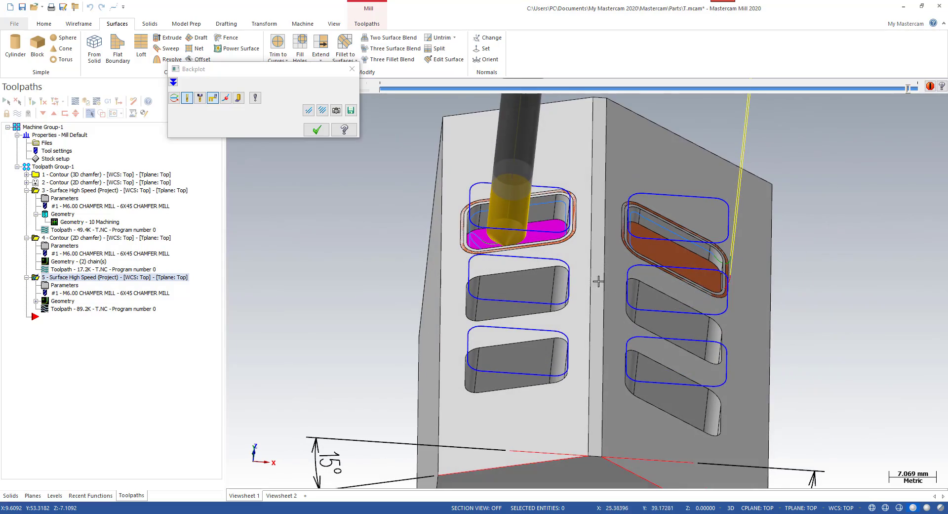
{"action": "left_click", "coordinate": [318, 131]}
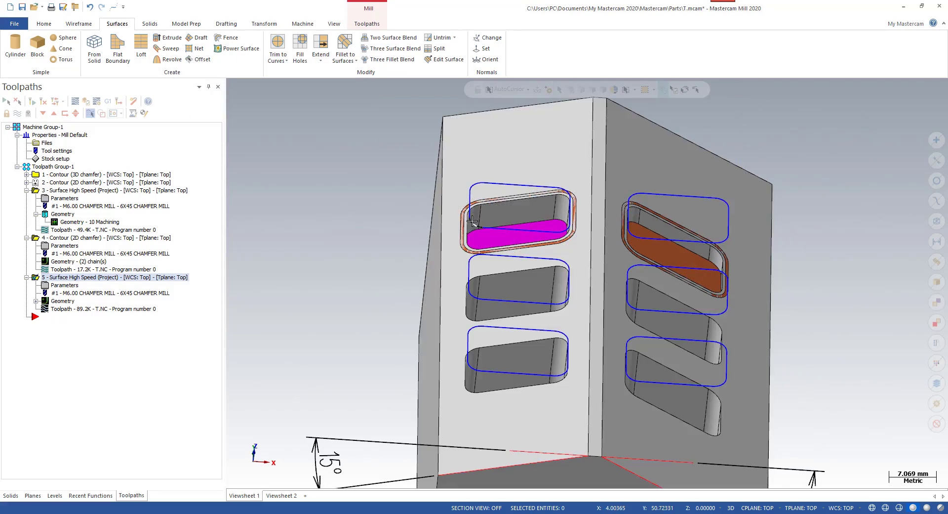
Examine the two pocket floor surfaces and their positions relative to the flat curves above
{"action": "middle_click_drag", "start_coordinate": [568, 212], "coordinate": [561, 252]}
{"action": "scroll", "coordinate": [691, 210], "scroll_direction": "up", "scroll_amount": 3}
{"action": "left_click", "coordinate": [682, 237]}
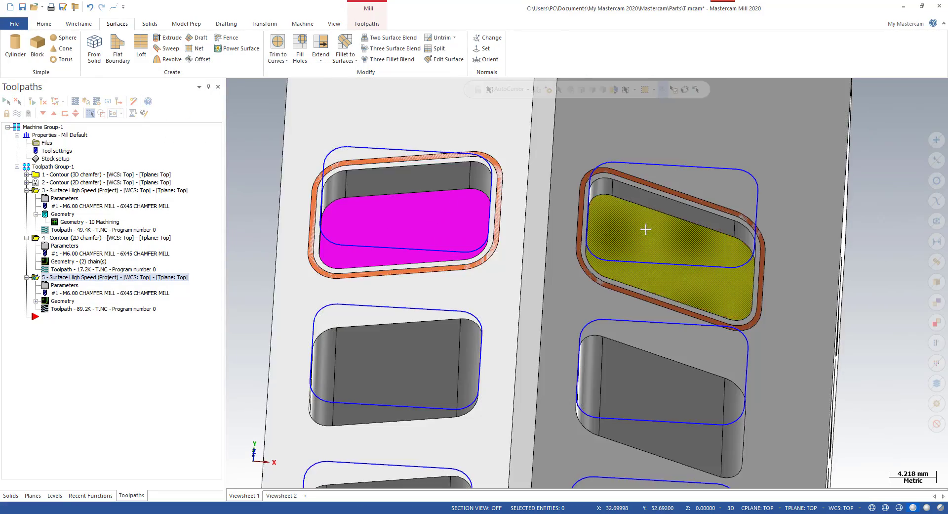
{"action": "left_click", "coordinate": [432, 213]}
{"action": "key", "text": "Return"}
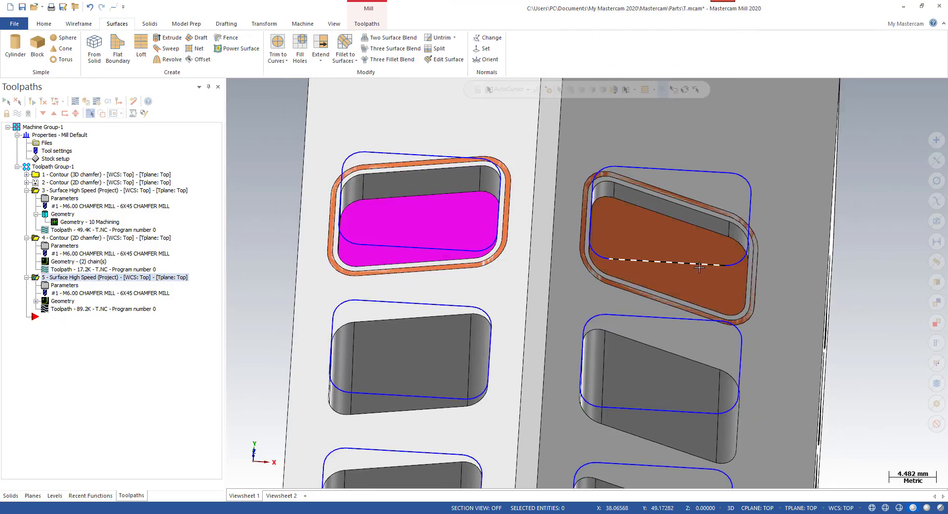
{"action": "middle_click_drag", "start_coordinate": [632, 253], "coordinate": [443, 255]}
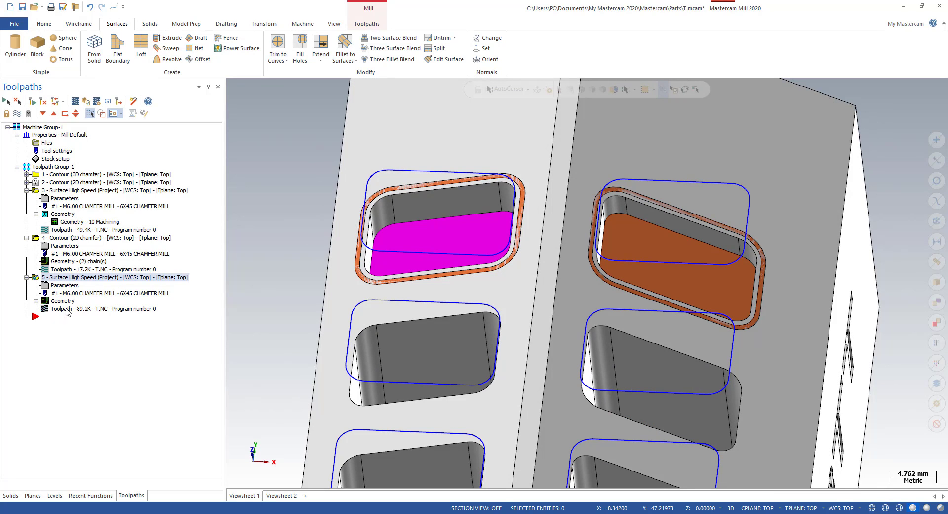
Add the two pocket floor surfaces to operation 5's machining geometry, accept the Project toolpath changes and regenerate it
{"action": "left_click", "coordinate": [66, 308]}
{"action": "left_click", "coordinate": [63, 301]}
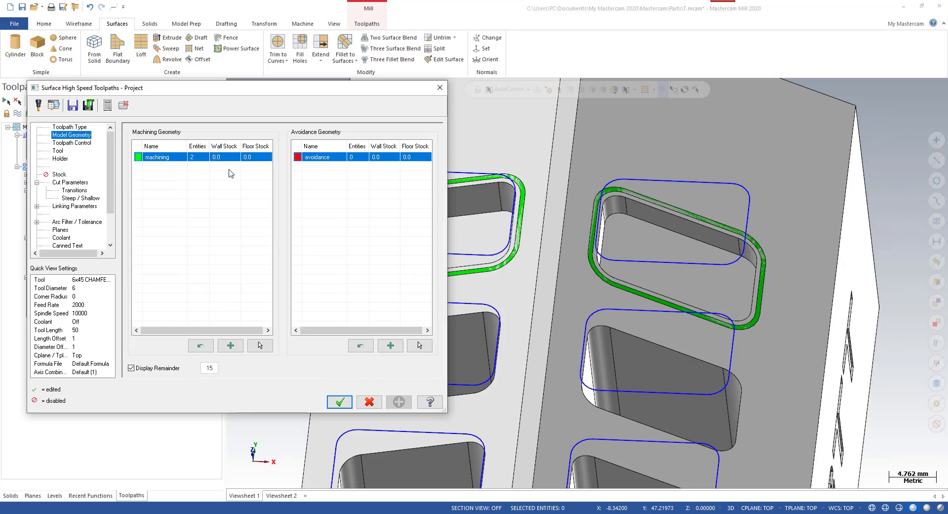
{"action": "left_click", "coordinate": [260, 345]}
{"action": "scroll", "coordinate": [639, 239], "scroll_direction": "up", "scroll_amount": 3}
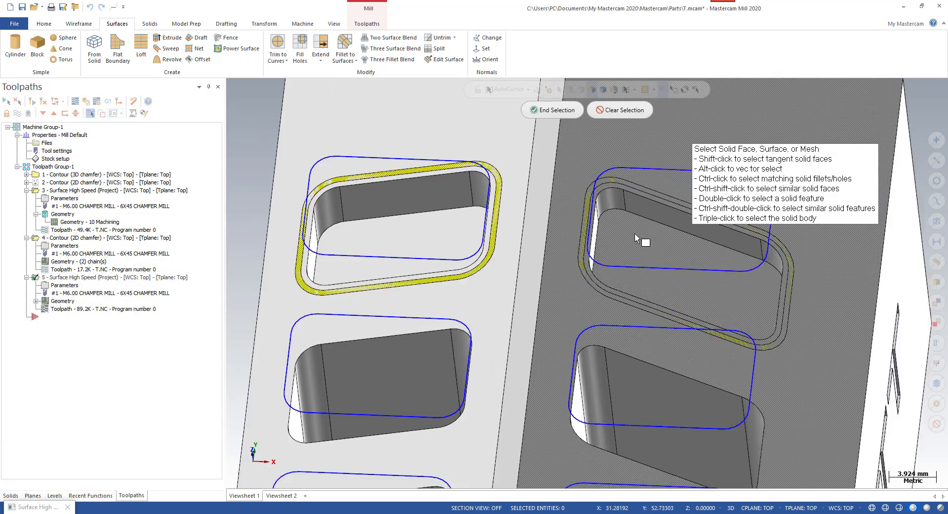
{"action": "left_click", "coordinate": [441, 245]}
{"action": "scroll", "coordinate": [504, 178], "scroll_direction": "down", "scroll_amount": 2}
{"action": "left_click", "coordinate": [551, 109]}
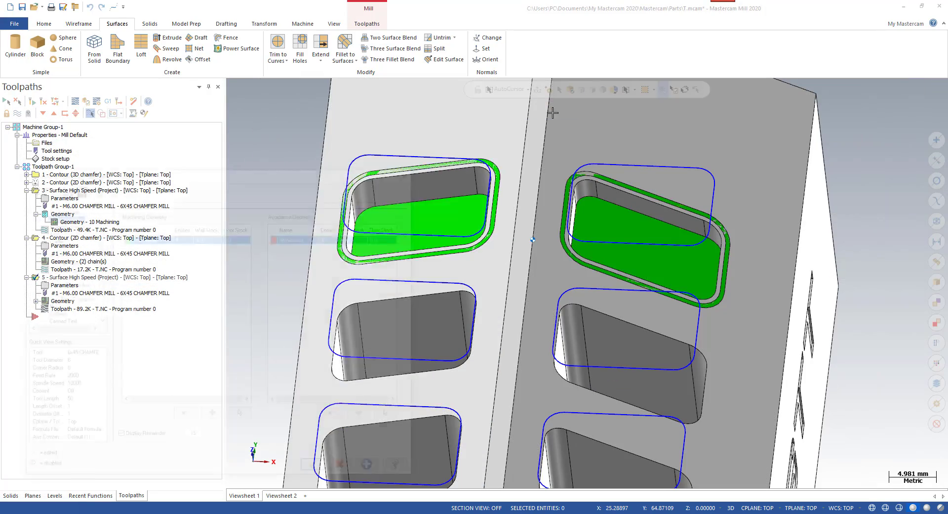
{"action": "left_click", "coordinate": [339, 403]}
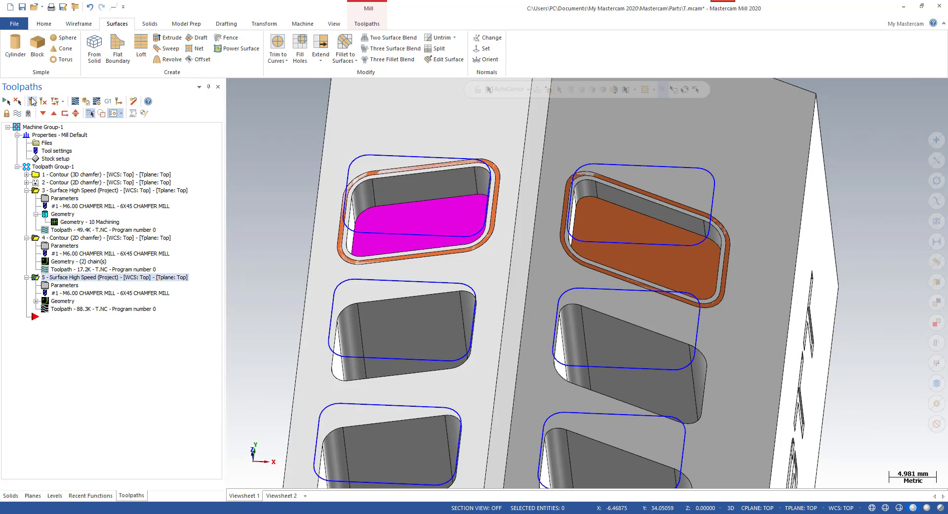
Backplot the Project toolpath of operation 5 through to its end over both upper pockets
{"action": "left_click", "coordinate": [68, 310]}
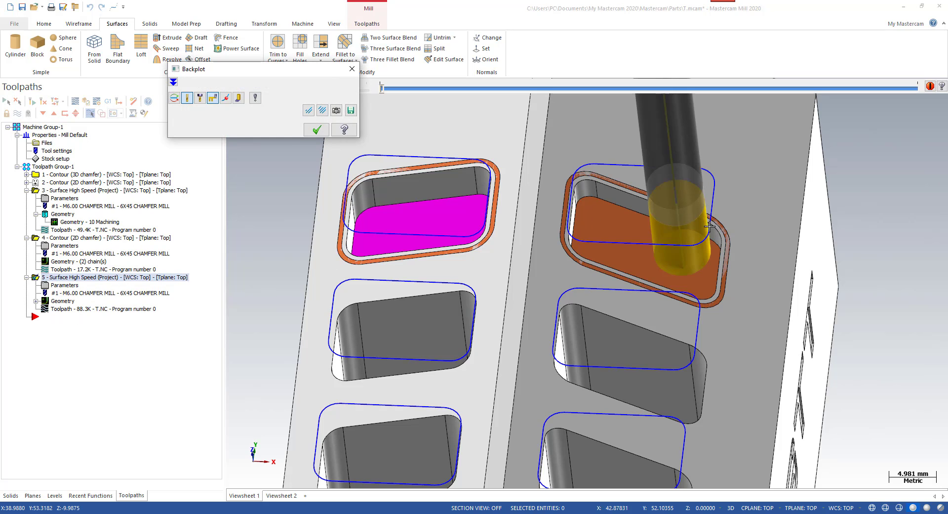
{"action": "scroll", "coordinate": [689, 280], "scroll_direction": "up", "scroll_amount": 1}
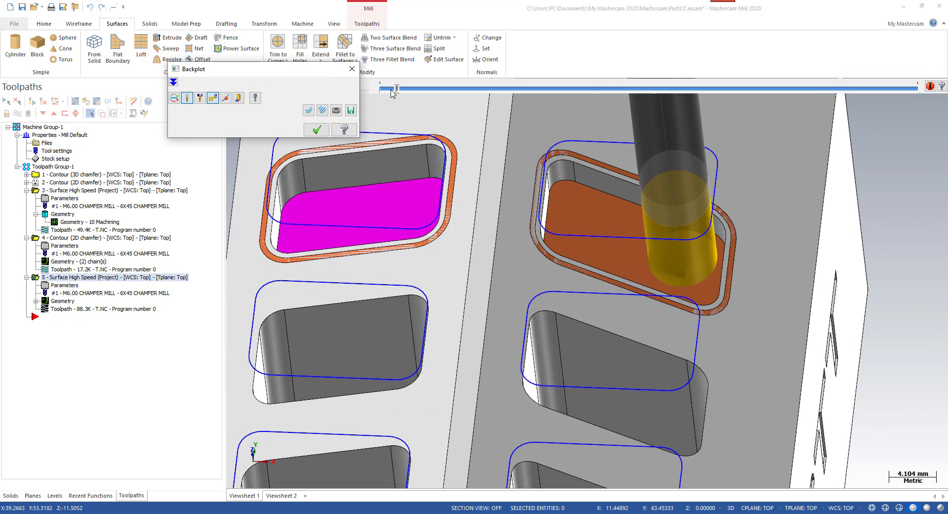
{"action": "left_click_drag", "start_coordinate": [392, 93], "coordinate": [921, 96]}
{"action": "middle_click_drag", "start_coordinate": [689, 331], "coordinate": [3, 297]}
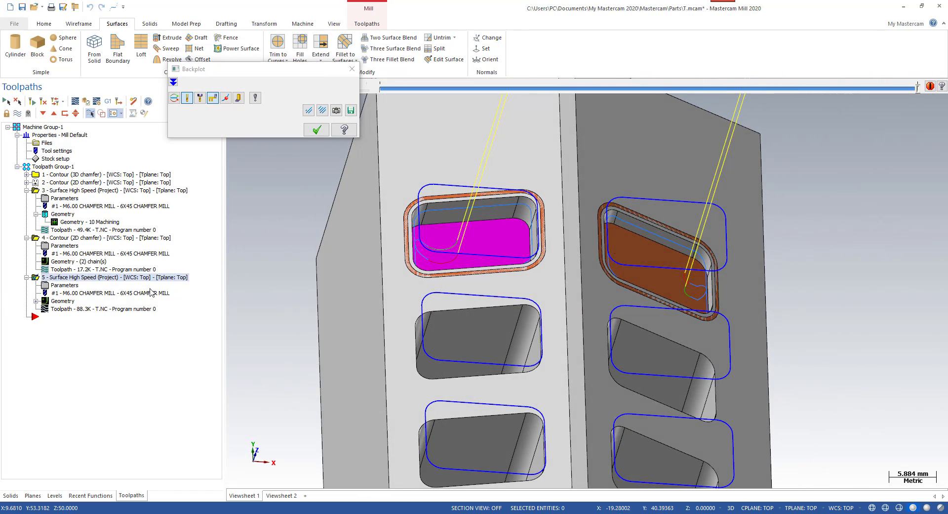
{"action": "key", "text": "Escape"}
{"action": "scroll", "coordinate": [642, 246], "scroll_direction": "up", "scroll_amount": 2}
{"action": "left_click", "coordinate": [640, 242]}
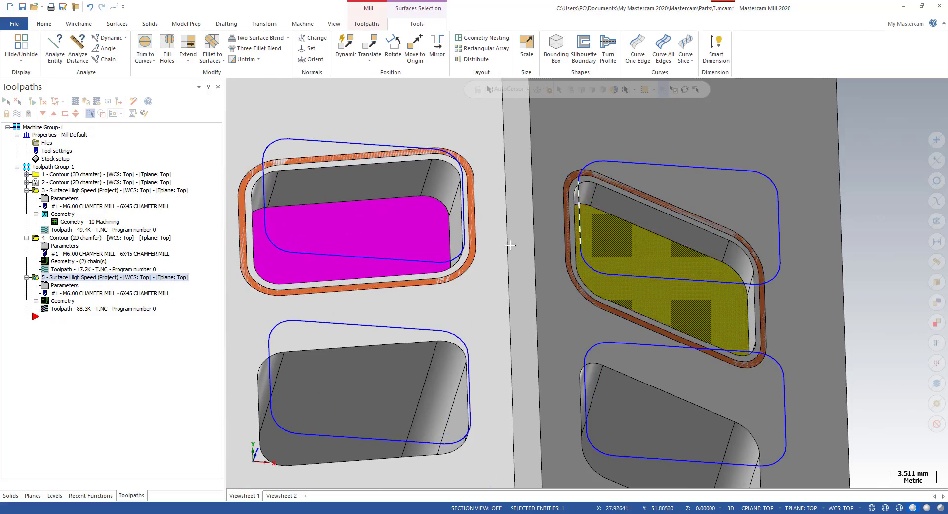
{"action": "key", "text": "Escape"}
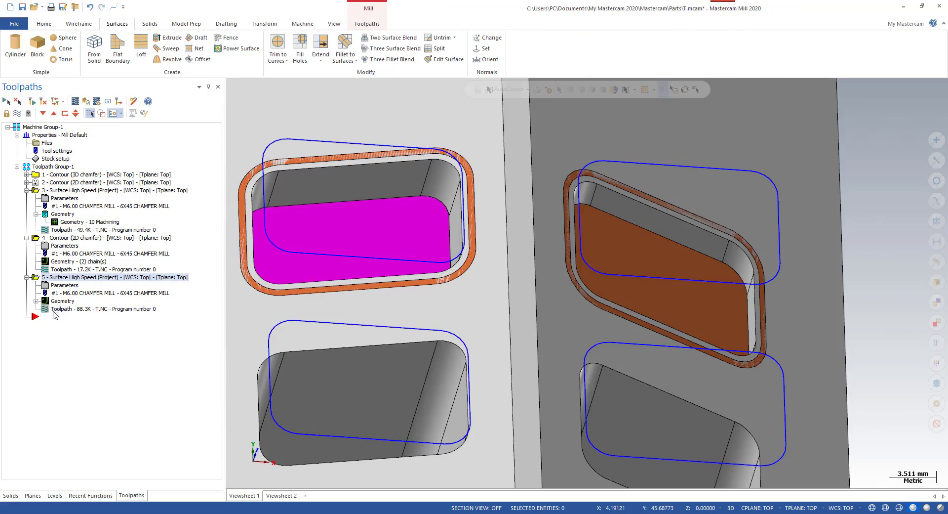
Restart the backplot of operation 5 and advance the tool into the pocket on the steeper face with shading off
{"action": "left_click", "coordinate": [53, 311]}
{"action": "key", "text": "r"}
{"action": "scroll", "coordinate": [677, 360], "scroll_direction": "up", "scroll_amount": 1}
{"action": "mouse_move", "coordinate": [677, 360]}
{"action": "middle_mouse_down"}
{"action": "mouse_move", "coordinate": [671, 328]}
{"action": "mouse_move", "coordinate": [670, 338]}
{"action": "mouse_move", "coordinate": [623, 339]}
{"action": "mouse_move", "coordinate": [628, 306]}
{"action": "mouse_move", "coordinate": [658, 298]}
{"action": "mouse_move", "coordinate": [636, 297]}
{"action": "mouse_move", "coordinate": [644, 339]}
{"action": "middle_mouse_up"}
{"action": "scroll", "coordinate": [670, 338], "scroll_direction": "down", "scroll_amount": 1}
{"action": "scroll", "coordinate": [674, 332], "scroll_direction": "up", "scroll_amount": 5}
{"action": "scroll", "coordinate": [623, 339], "scroll_direction": "up", "scroll_amount": 1}
{"action": "key", "text": "alt+s"}
{"action": "scroll", "coordinate": [644, 339], "scroll_direction": "down", "scroll_amount": 1}
{"action": "key", "text": "s"}
{"action": "key", "text": "s"}
{"action": "key", "text": "s"}
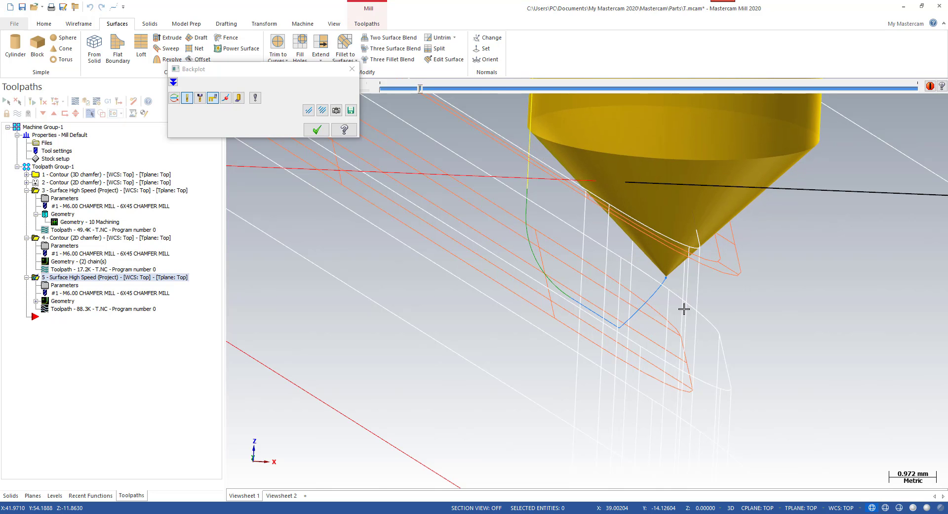
Move the backplot tool back and forward around the lead-in to examine its tip against the chamfer and pocket floor
{"action": "key", "text": "b"}
{"action": "key", "text": "b"}
{"action": "key", "text": "b"}
{"action": "key", "text": "s"}
{"action": "mouse_move", "coordinate": [673, 311]}
{"action": "middle_mouse_down"}
{"action": "mouse_move", "coordinate": [673, 295]}
{"action": "mouse_move", "coordinate": [670, 307]}
{"action": "middle_mouse_up"}
{"action": "scroll", "coordinate": [669, 307], "scroll_direction": "down", "scroll_amount": 1}
{"action": "scroll", "coordinate": [670, 307], "scroll_direction": "down", "scroll_amount": 3}
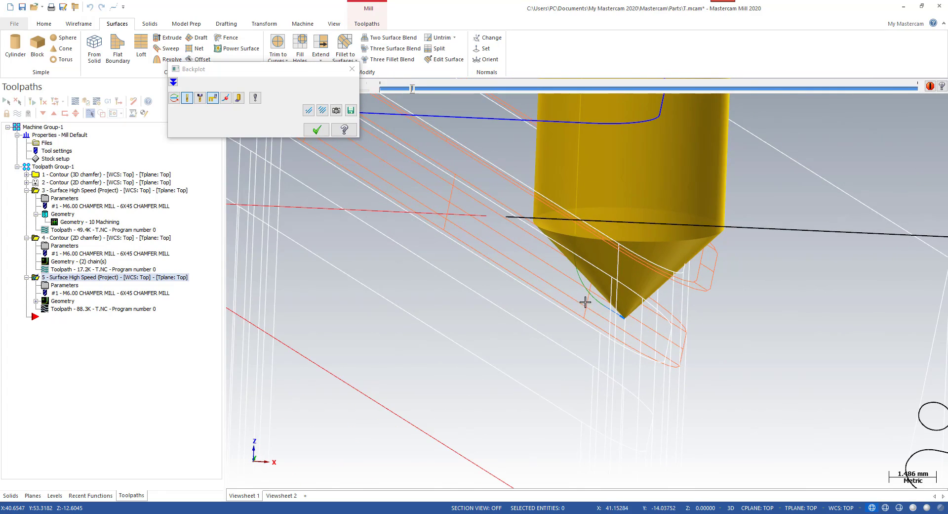
{"action": "scroll", "coordinate": [585, 301], "scroll_direction": "down", "scroll_amount": 12}
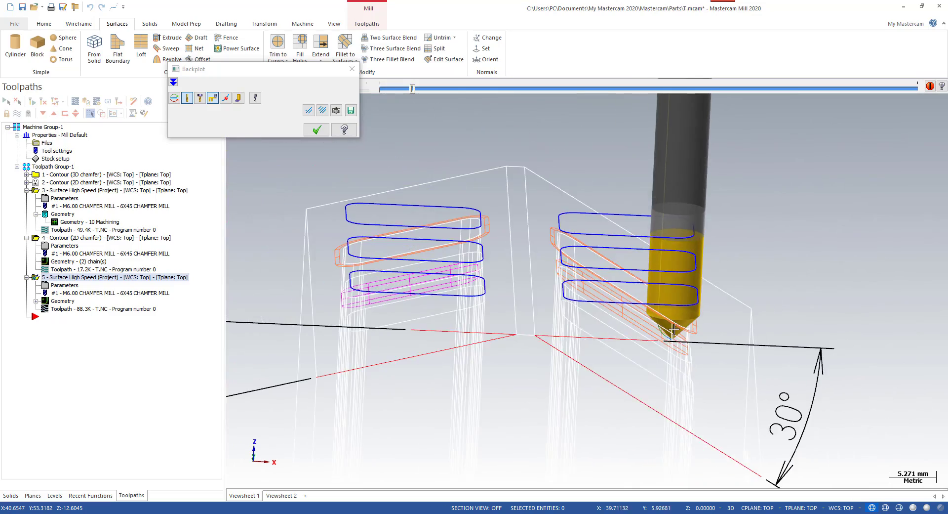
{"action": "scroll", "coordinate": [674, 330], "scroll_direction": "up", "scroll_amount": 7}
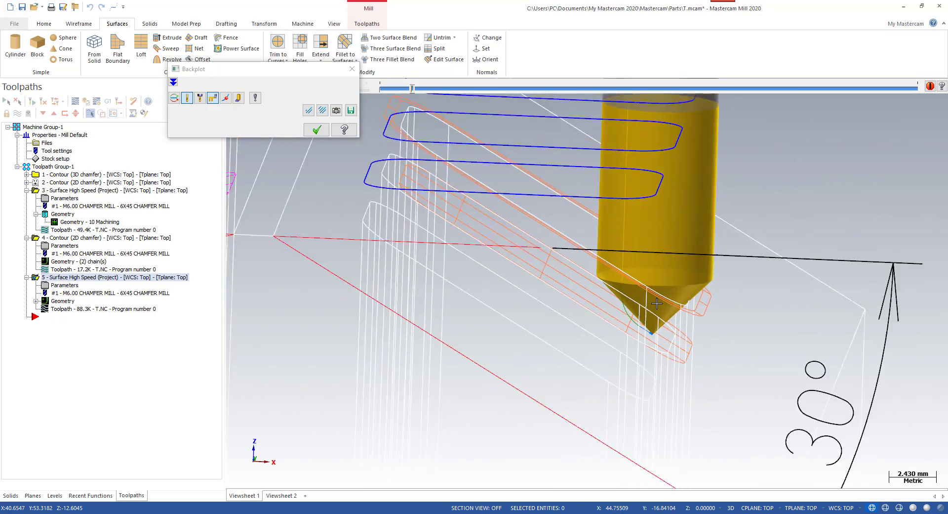
{"action": "scroll", "coordinate": [657, 303], "scroll_direction": "up", "scroll_amount": 1}
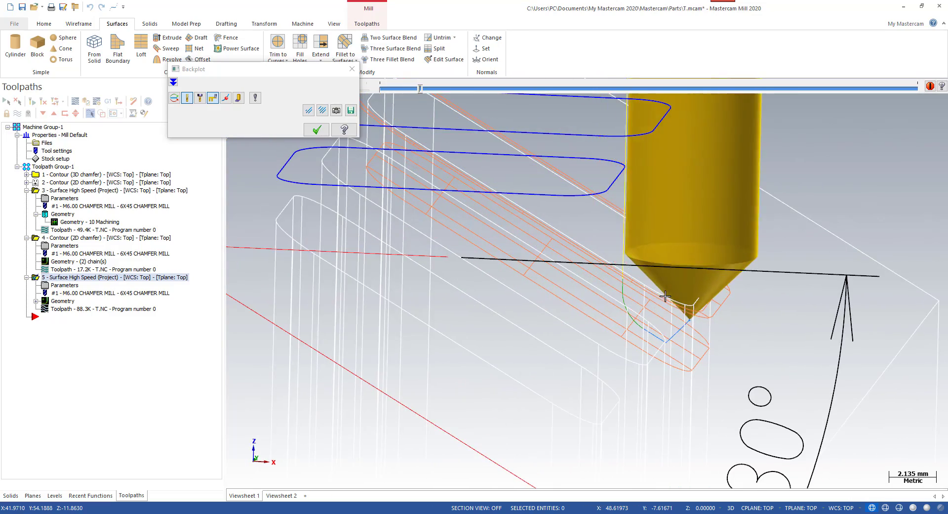
Restore shading, run the backplot of operation 5 to its end across both pockets, and close it
{"action": "mouse_move", "coordinate": [666, 296]}
{"action": "middle_mouse_down"}
{"action": "mouse_move", "coordinate": [657, 312]}
{"action": "mouse_move", "coordinate": [677, 349]}
{"action": "middle_mouse_up"}
{"action": "key", "text": "alt+s"}
{"action": "scroll", "coordinate": [677, 348], "scroll_direction": "down", "scroll_amount": 9}
{"action": "scroll", "coordinate": [638, 278], "scroll_direction": "up", "scroll_amount": 7}
{"action": "middle_click_drag", "start_coordinate": [638, 277], "coordinate": [614, 280]}
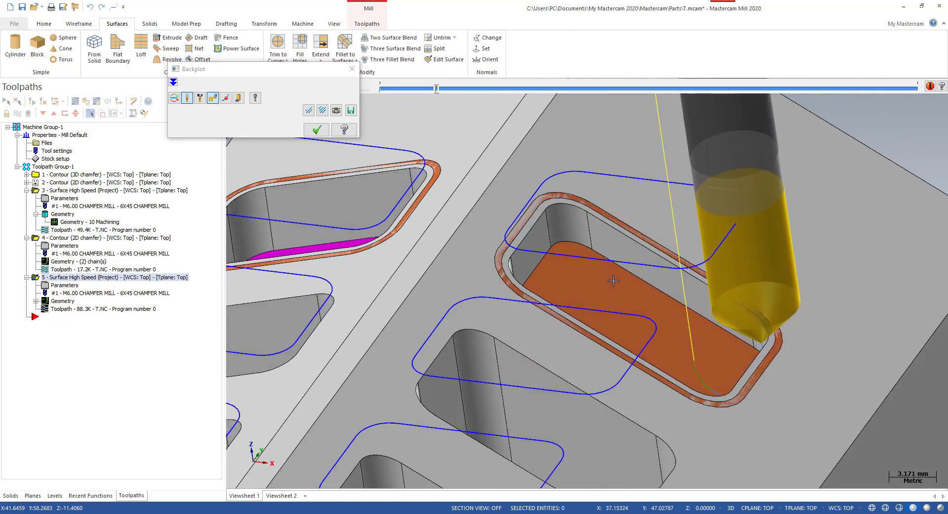
{"action": "scroll", "coordinate": [614, 279], "scroll_direction": "up", "scroll_amount": 3}
{"action": "scroll", "coordinate": [614, 280], "scroll_direction": "down", "scroll_amount": 6}
{"action": "middle_click_drag", "start_coordinate": [439, 245], "coordinate": [406, 226]}
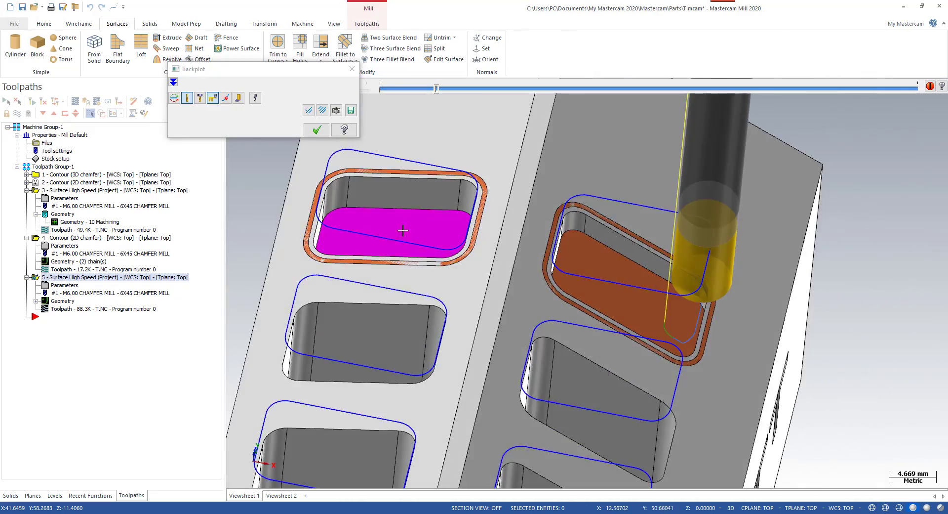
{"action": "scroll", "coordinate": [687, 288], "scroll_direction": "down", "scroll_amount": 3}
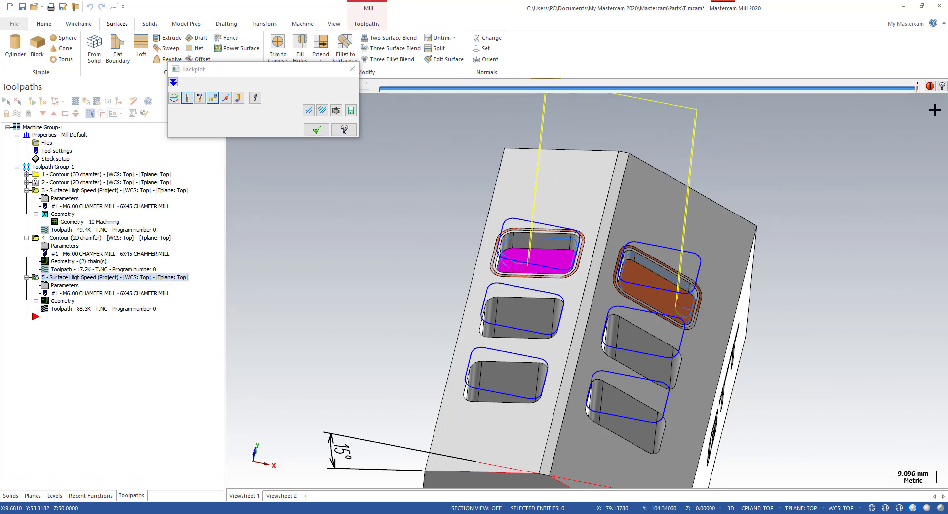
{"action": "left_click", "coordinate": [317, 129]}
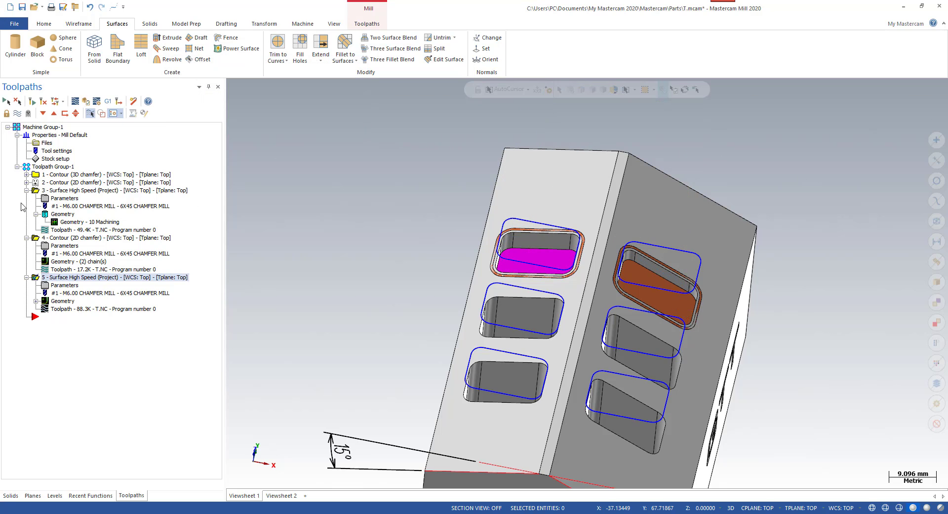
Collapse operation 3's details in the operations tree and turn off posting for operation 4, the 2D chamfer contour
{"action": "left_click", "coordinate": [26, 190]}
{"action": "scroll", "coordinate": [675, 240], "scroll_direction": "up", "scroll_amount": 2}
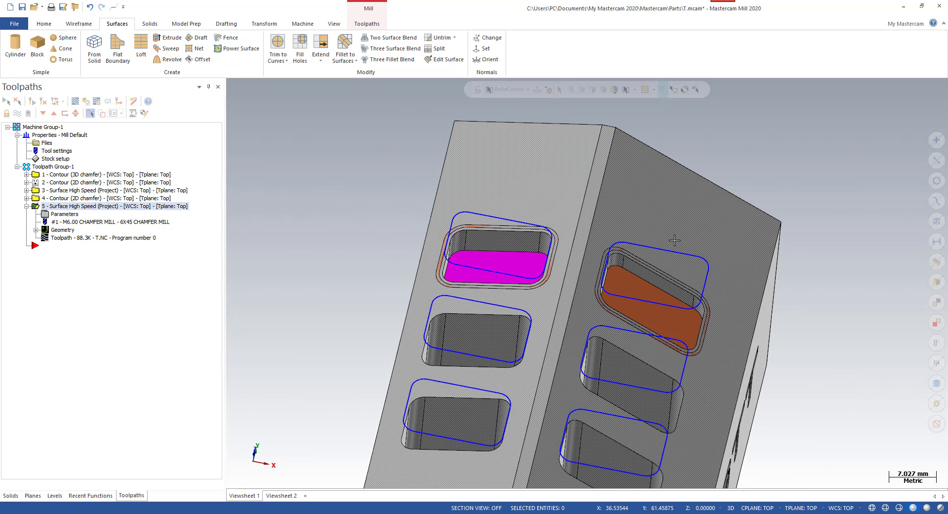
{"action": "scroll", "coordinate": [675, 240], "scroll_direction": "up", "scroll_amount": 4}
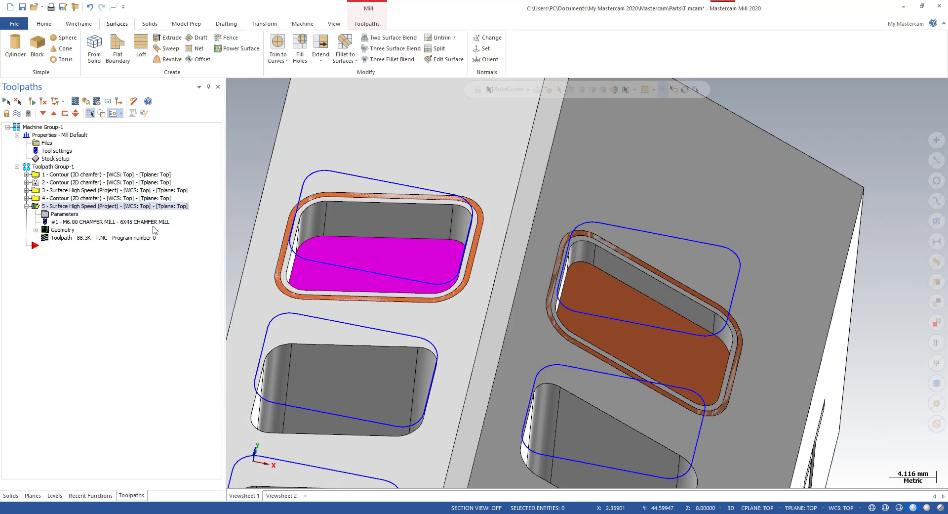
{"action": "left_click", "coordinate": [26, 198]}
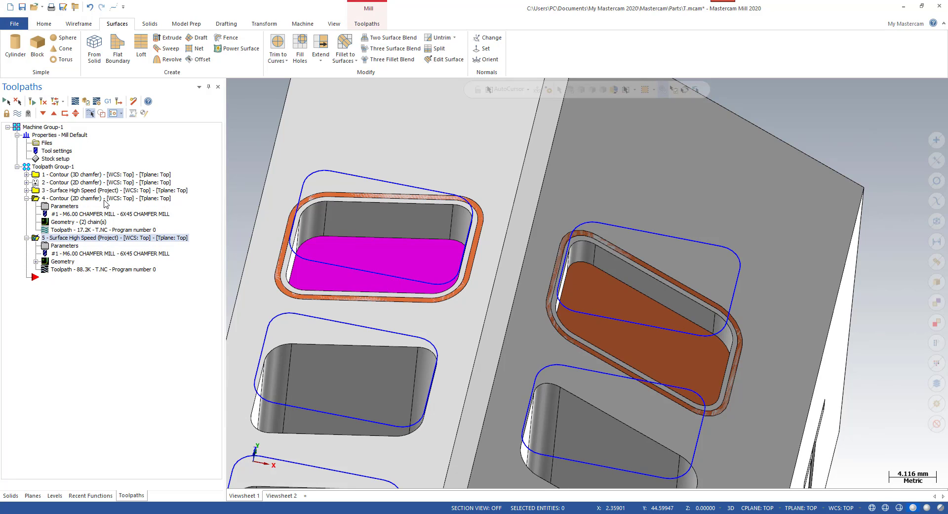
{"action": "left_click", "coordinate": [121, 198]}
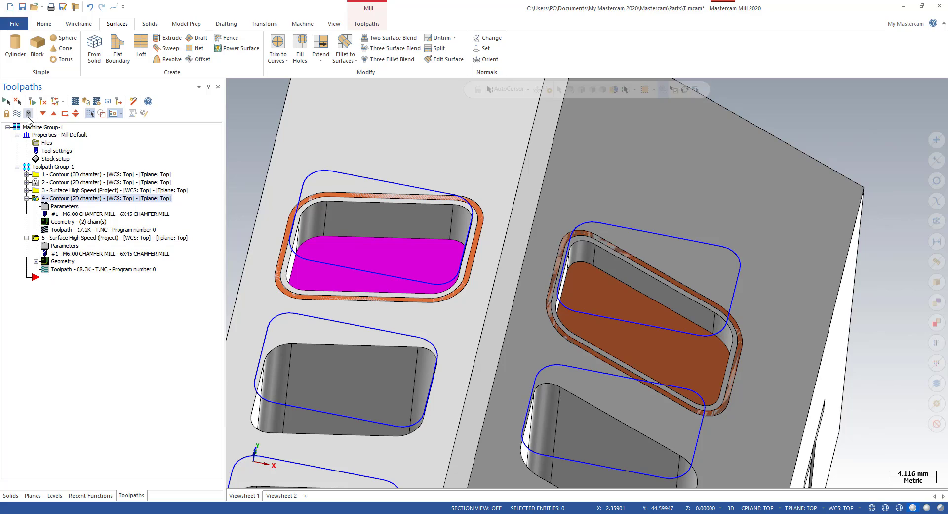
{"action": "left_click", "coordinate": [28, 113]}
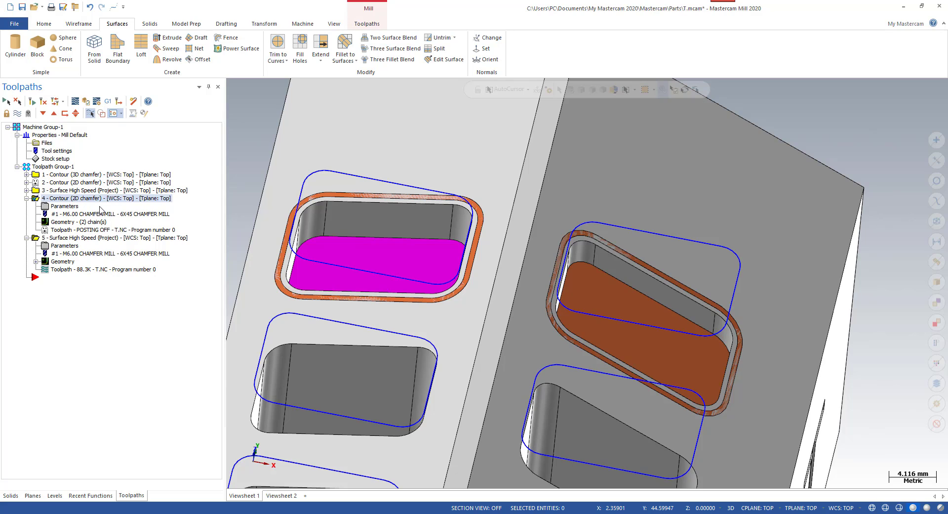
Review the machining surfaces assigned to operation 5 on the part and close its Project toolpath settings
{"action": "scroll", "coordinate": [692, 295], "scroll_direction": "down", "scroll_amount": 2}
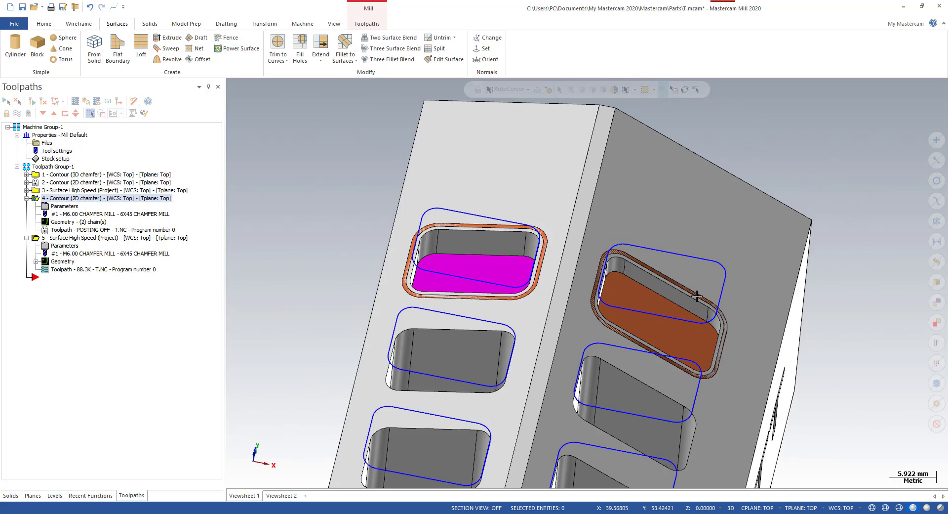
{"action": "scroll", "coordinate": [588, 251], "scroll_direction": "down", "scroll_amount": 1}
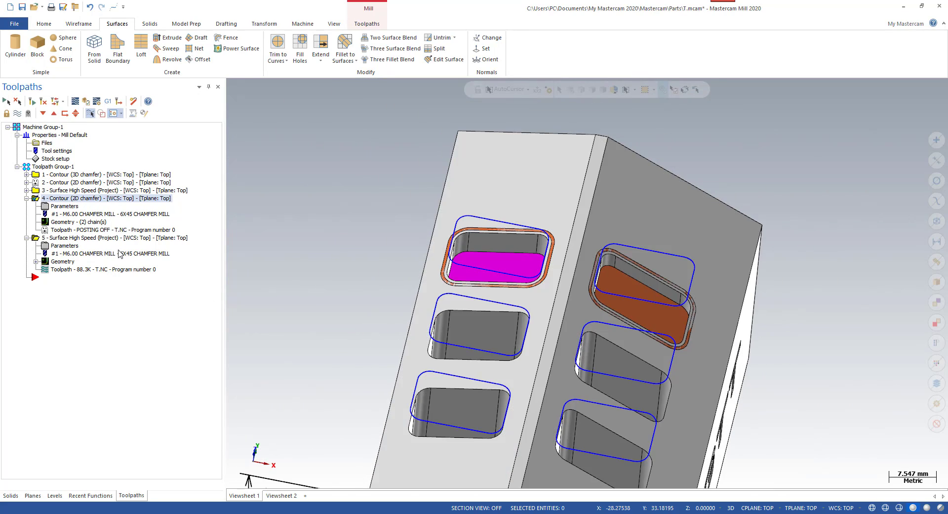
{"action": "left_click", "coordinate": [108, 239]}
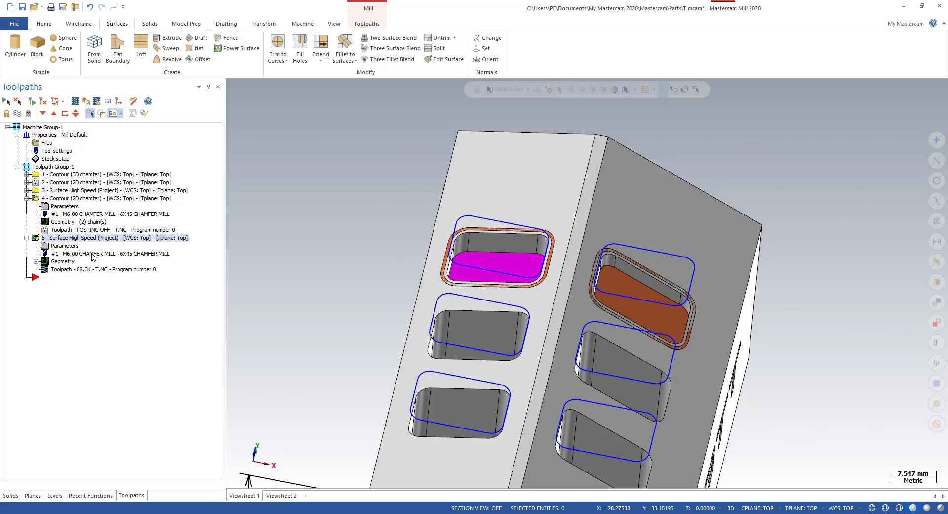
{"action": "scroll", "coordinate": [667, 332], "scroll_direction": "up", "scroll_amount": 3}
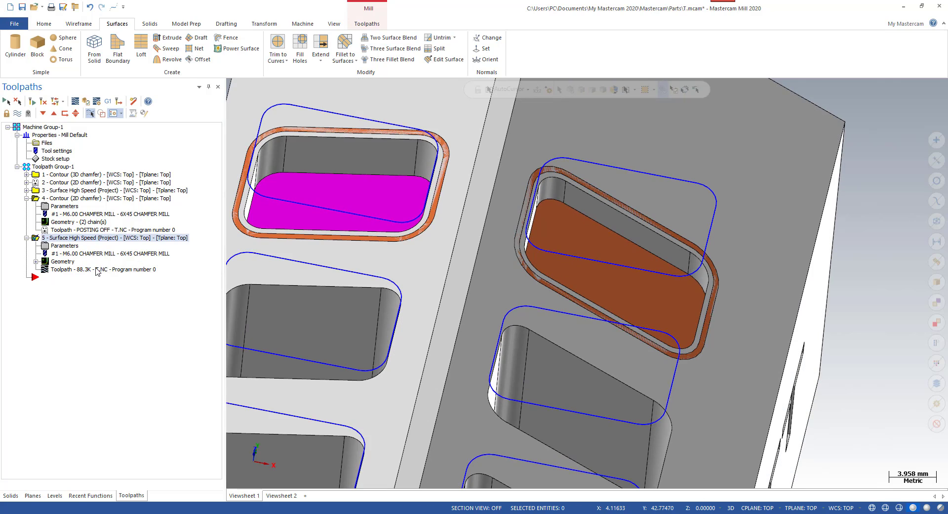
{"action": "scroll", "coordinate": [496, 272], "scroll_direction": "down", "scroll_amount": 2}
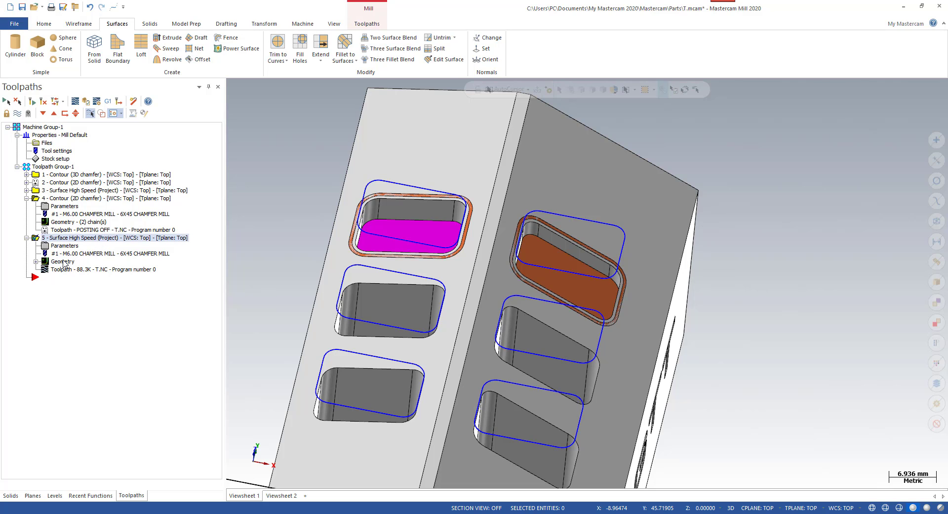
{"action": "left_click", "coordinate": [63, 261]}
{"action": "left_click_drag", "start_coordinate": [381, 99], "coordinate": [286, 103]}
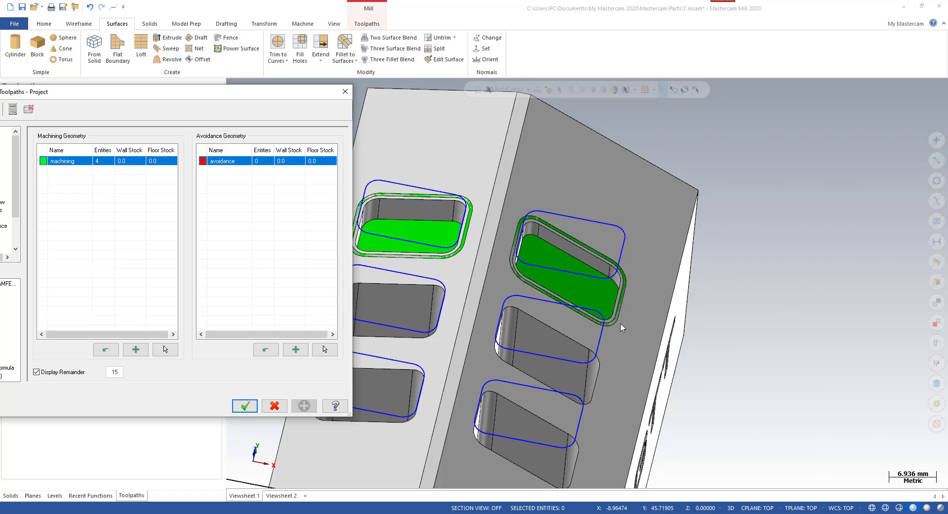
{"action": "key", "text": "Return"}
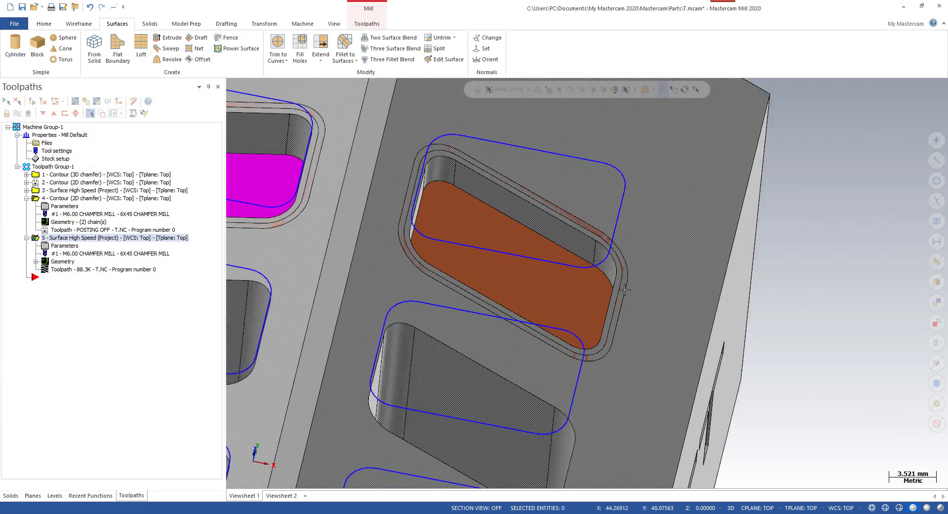
Backplot operation 5 to near the end of its passes, examine the path around both chamfered pockets, and close the backplot
{"action": "scroll", "coordinate": [568, 301], "scroll_direction": "up", "scroll_amount": 6}
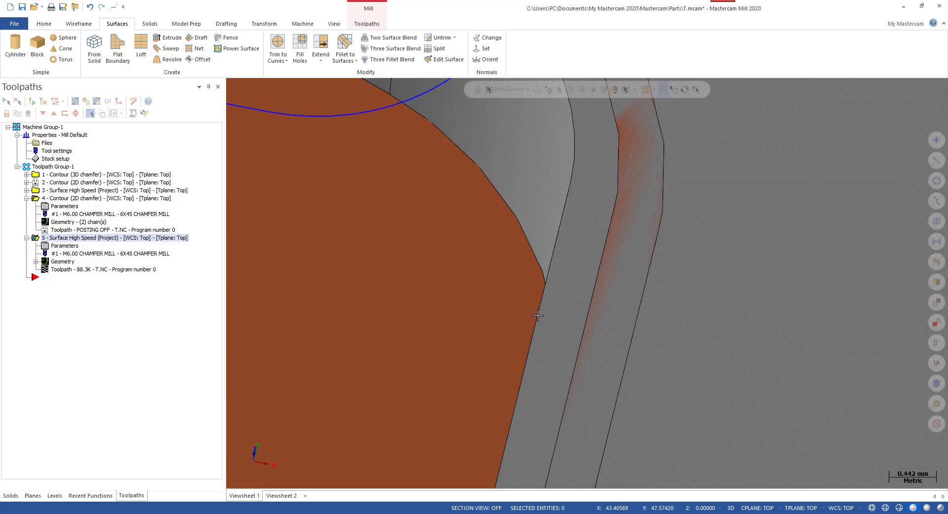
{"action": "scroll", "coordinate": [586, 326], "scroll_direction": "down", "scroll_amount": 5}
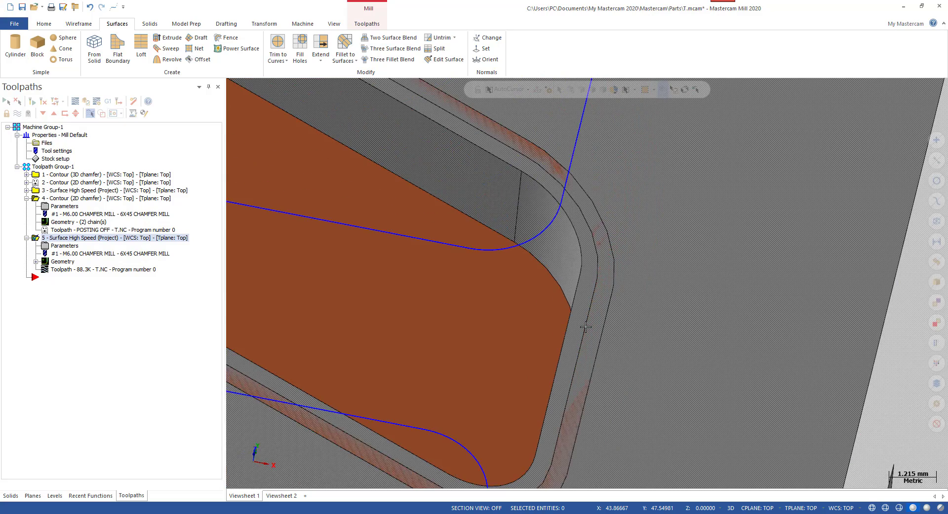
{"action": "scroll", "coordinate": [613, 275], "scroll_direction": "up", "scroll_amount": 2}
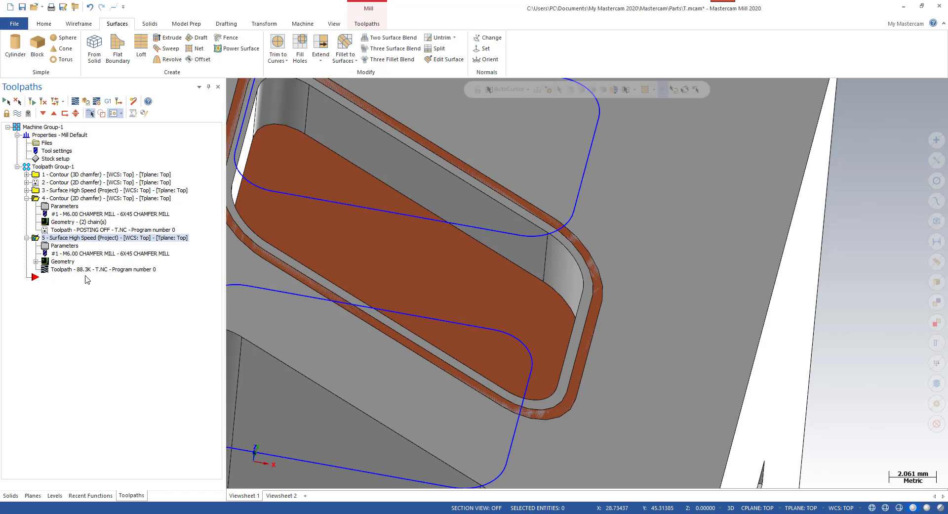
{"action": "left_click", "coordinate": [81, 271]}
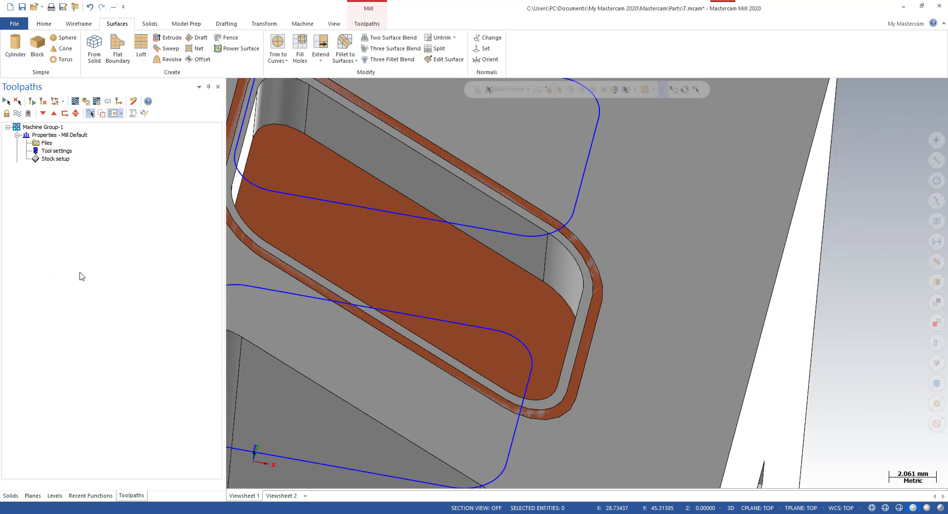
{"action": "mouse_move", "coordinate": [382, 95]}
{"action": "left_mouse_down"}
{"action": "mouse_move", "coordinate": [649, 101]}
{"action": "mouse_move", "coordinate": [876, 139]}
{"action": "left_mouse_up"}
{"action": "scroll", "coordinate": [760, 252], "scroll_direction": "down", "scroll_amount": 4}
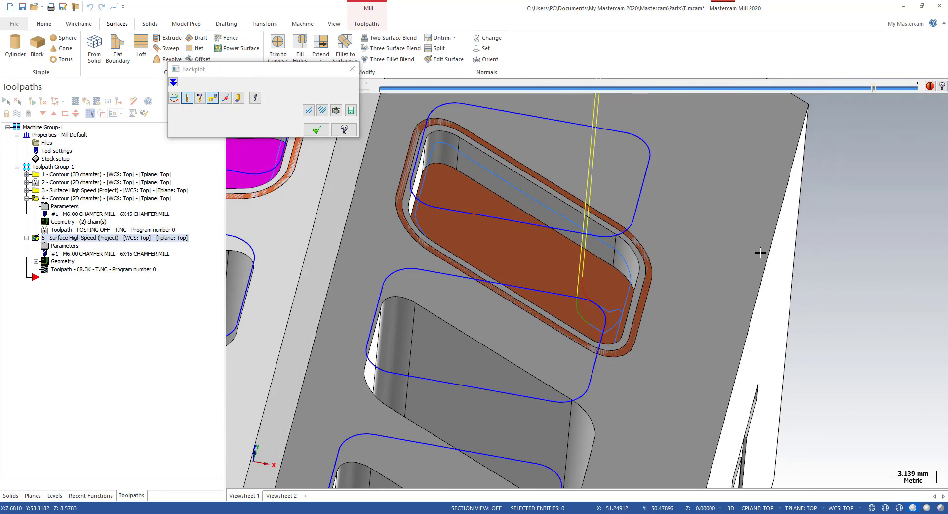
{"action": "middle_click_drag", "start_coordinate": [760, 252], "coordinate": [696, 314]}
{"action": "key", "text": "Escape"}
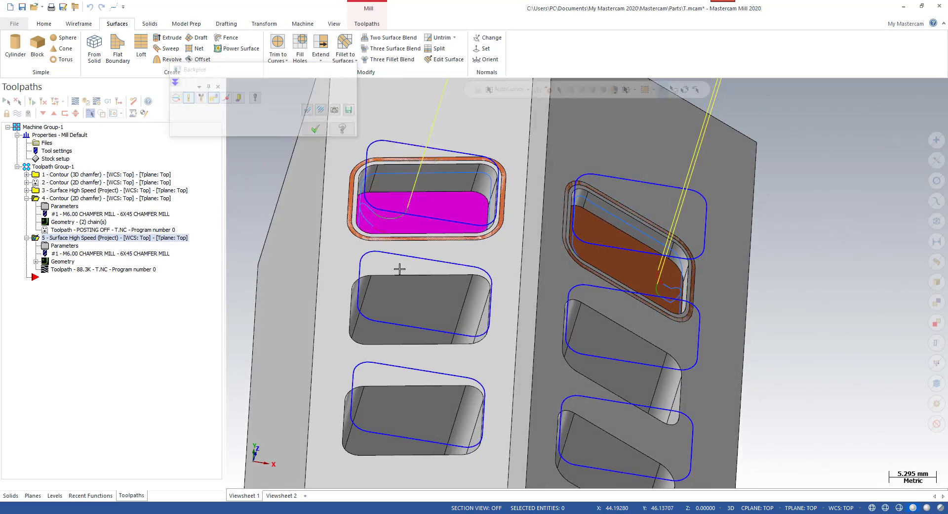
Recheck the machining geometry assigned to operation 5, close its settings, and collapse operation 4's details in the operations tree
{"action": "left_click", "coordinate": [64, 262]}
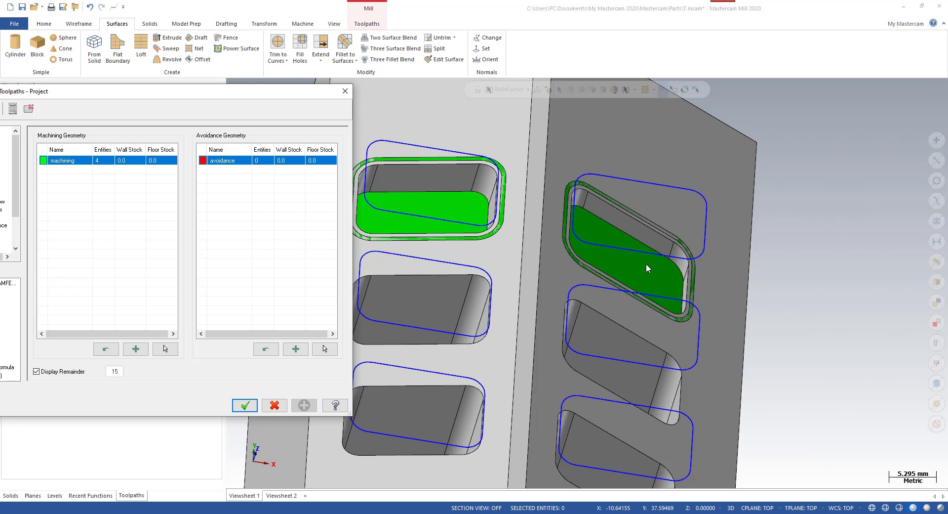
{"action": "key", "text": "Escape"}
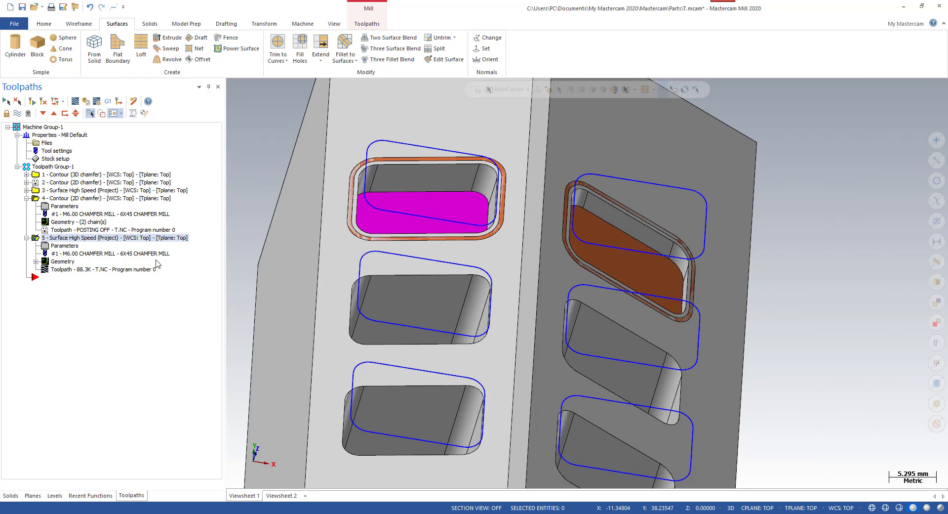
{"action": "scroll", "coordinate": [694, 241], "scroll_direction": "down", "scroll_amount": 1}
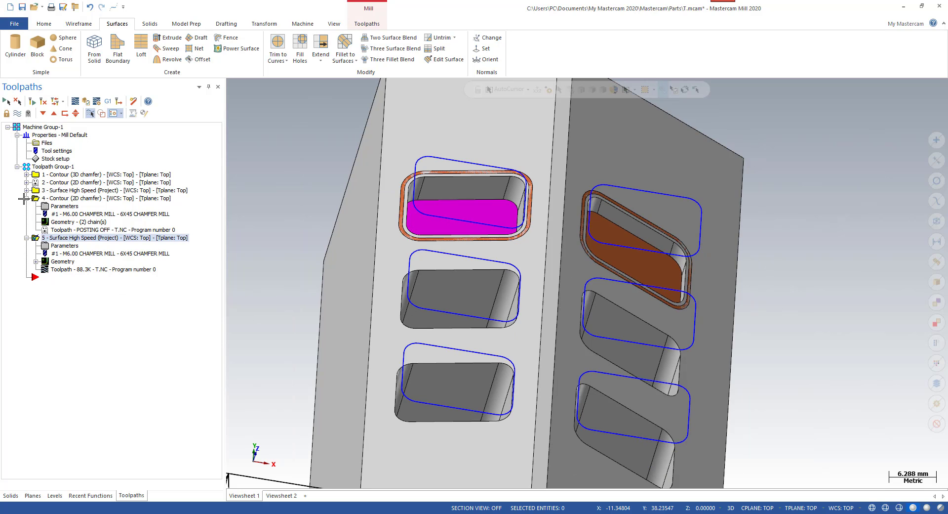
{"action": "left_click", "coordinate": [25, 198]}
{"action": "scroll", "coordinate": [537, 244], "scroll_direction": "up", "scroll_amount": 1}
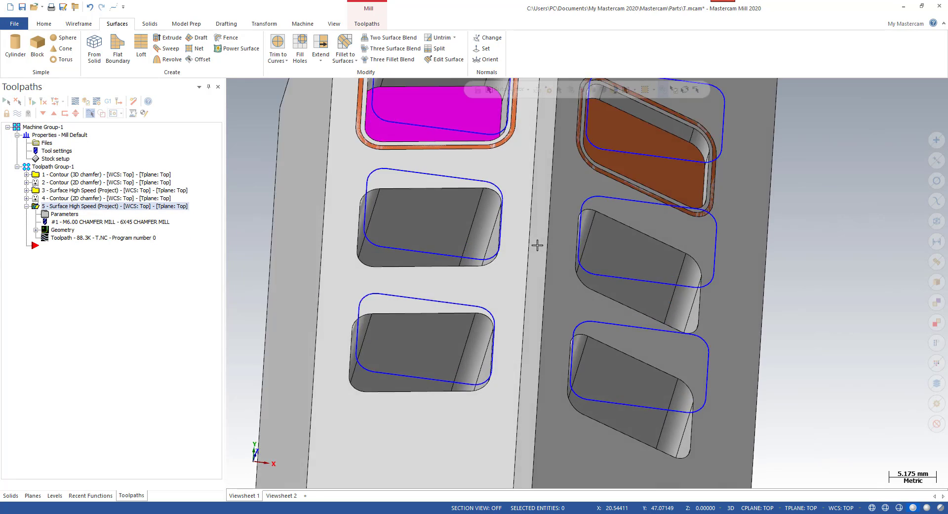
Delete the pocket floor surfaces and the chamfer surfaces around the rims of the uppermost pocket on both angled faces
{"action": "key", "text": "alt+1"}
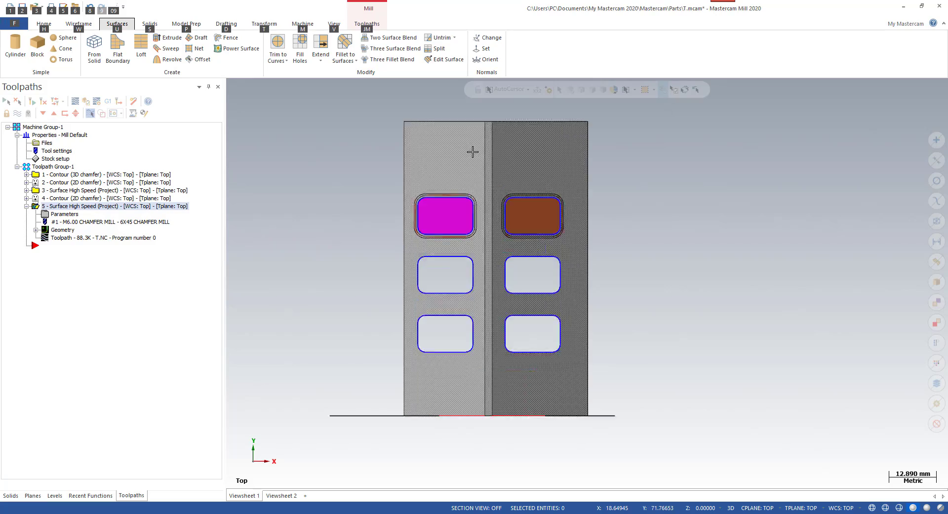
{"action": "scroll", "coordinate": [481, 166], "scroll_direction": "up", "scroll_amount": 4}
{"action": "middle_click_drag", "start_coordinate": [503, 265], "coordinate": [491, 241]}
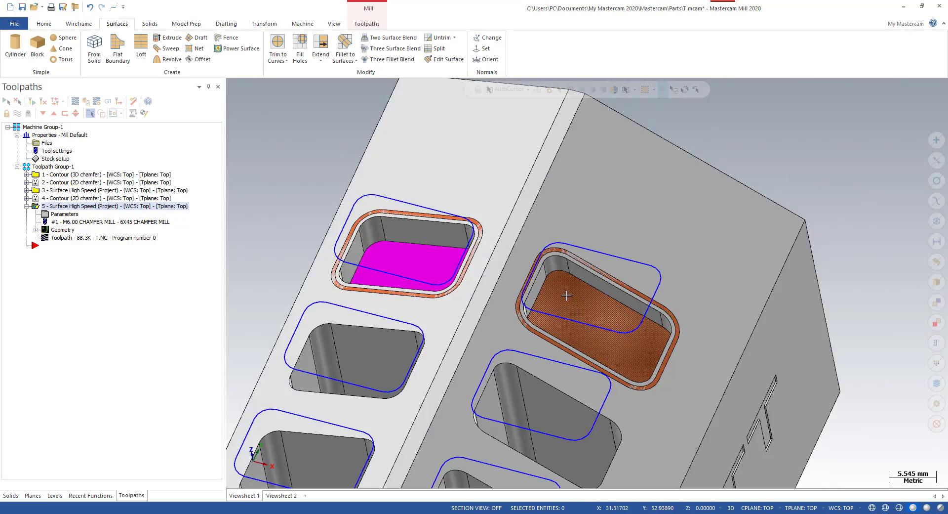
{"action": "scroll", "coordinate": [567, 270], "scroll_direction": "up", "scroll_amount": 5}
{"action": "scroll", "coordinate": [604, 299], "scroll_direction": "down", "scroll_amount": 2}
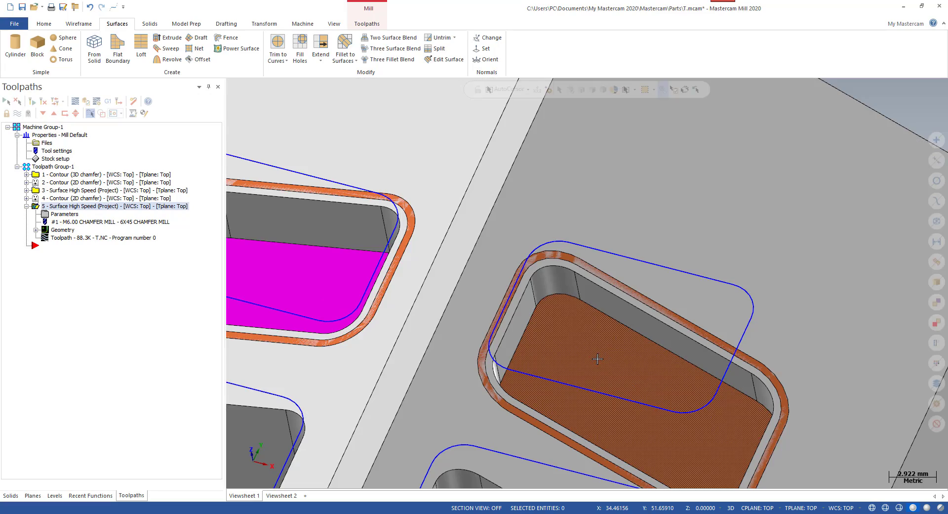
{"action": "scroll", "coordinate": [605, 350], "scroll_direction": "down", "scroll_amount": 1}
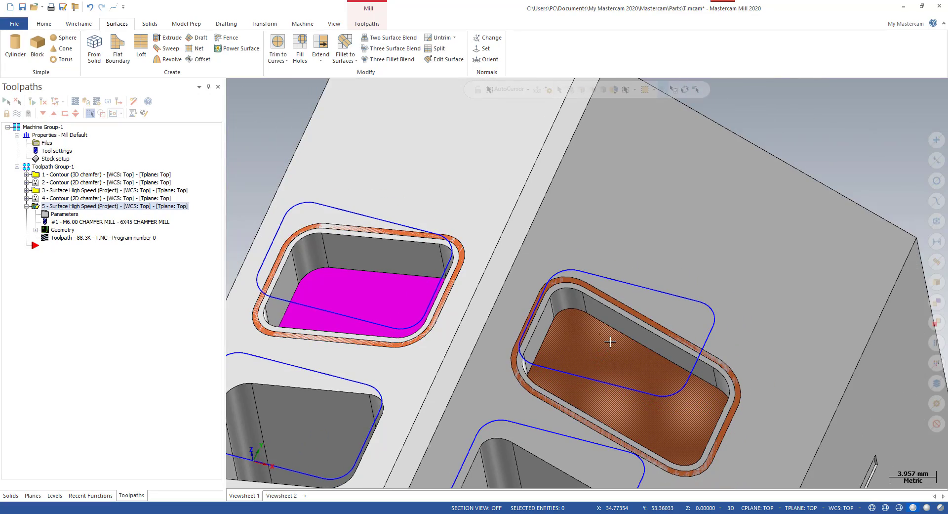
{"action": "scroll", "coordinate": [610, 341], "scroll_direction": "up", "scroll_amount": 2}
{"action": "scroll", "coordinate": [605, 388], "scroll_direction": "down", "scroll_amount": 1}
{"action": "left_click", "coordinate": [592, 392]}
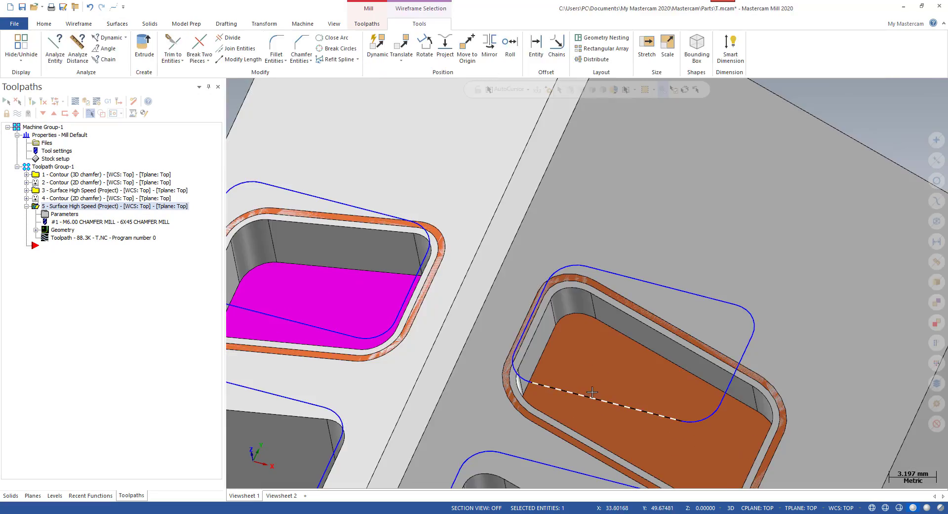
{"action": "left_click", "coordinate": [592, 391]}
{"action": "left_click", "coordinate": [325, 289]}
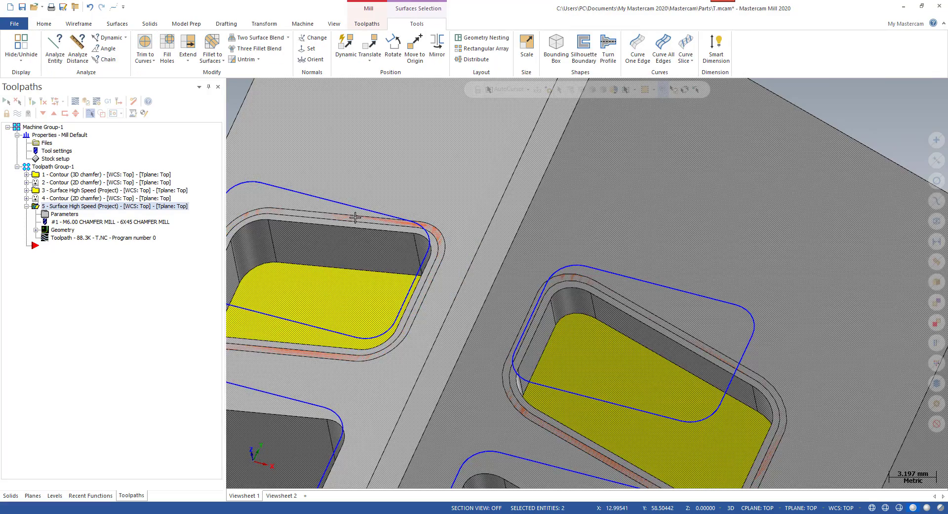
{"action": "scroll", "coordinate": [423, 239], "scroll_direction": "up", "scroll_amount": 4}
{"action": "key", "text": "alt+s"}
{"action": "left_click", "coordinate": [448, 226]}
{"action": "scroll", "coordinate": [448, 226], "scroll_direction": "down", "scroll_amount": 2}
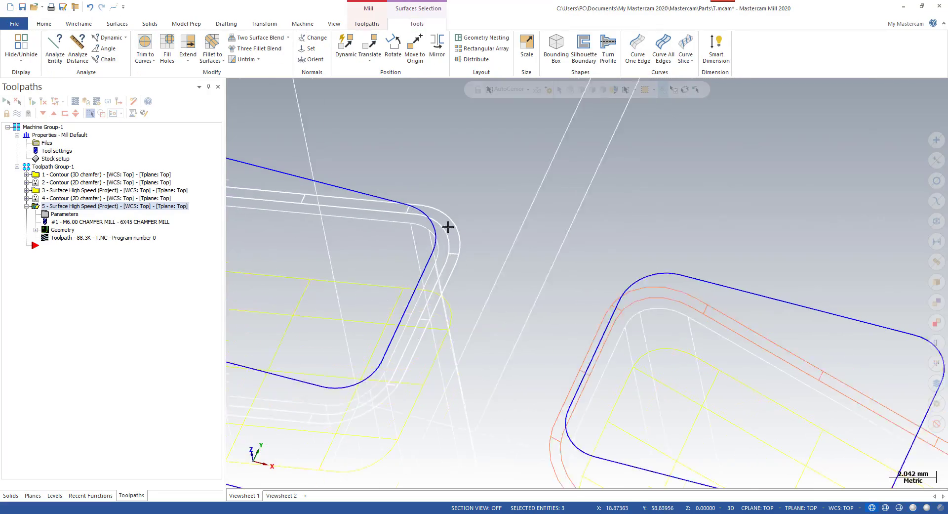
{"action": "scroll", "coordinate": [448, 226], "scroll_direction": "down", "scroll_amount": 2}
{"action": "key", "text": "alt+s"}
{"action": "scroll", "coordinate": [639, 275], "scroll_direction": "up", "scroll_amount": 3}
{"action": "key", "text": "alt+s"}
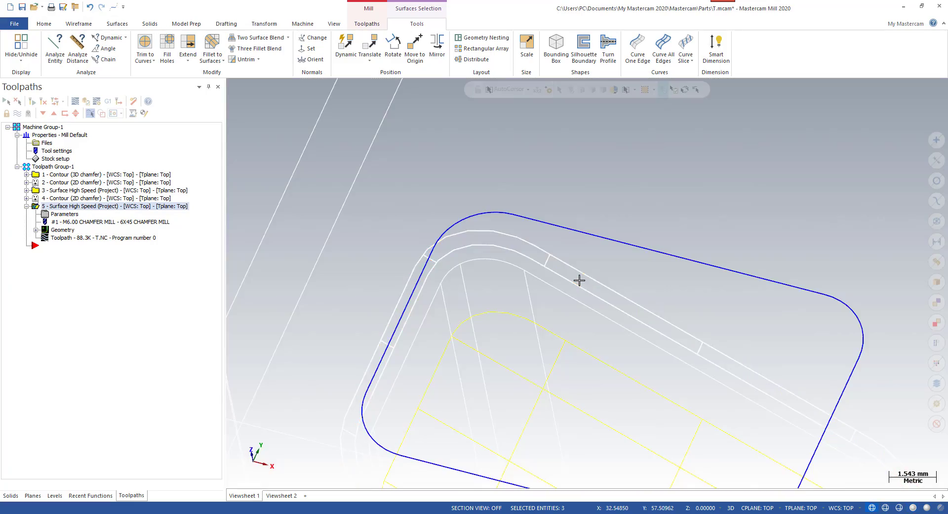
{"action": "left_click", "coordinate": [578, 280]}
{"action": "scroll", "coordinate": [578, 280], "scroll_direction": "down", "scroll_amount": 3}
{"action": "key", "text": "alt+s"}
{"action": "key", "text": "u"}
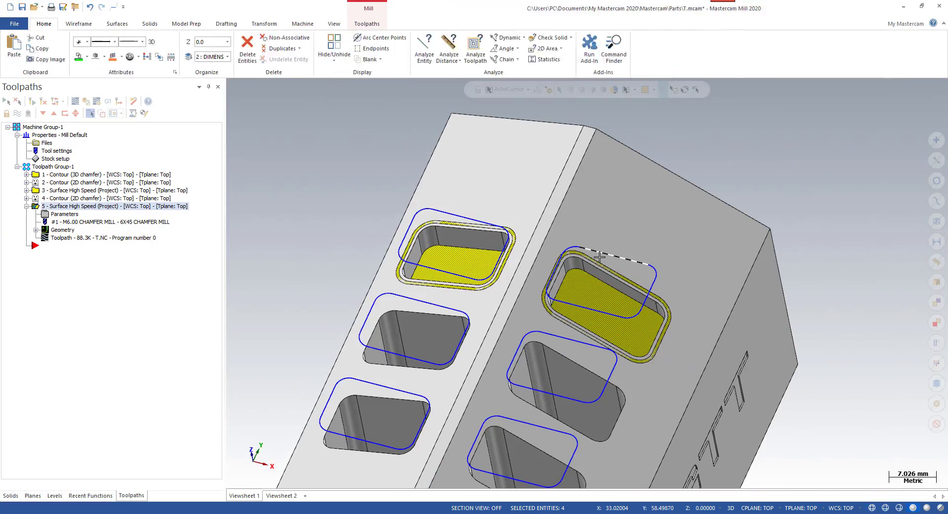
{"action": "key", "text": "Delete"}
{"action": "key", "text": "Return"}
Examine the bare pockets and the flat blue contours above them on both angled faces from several directions
{"action": "middle_click_drag", "start_coordinate": [633, 279], "coordinate": [607, 273]}
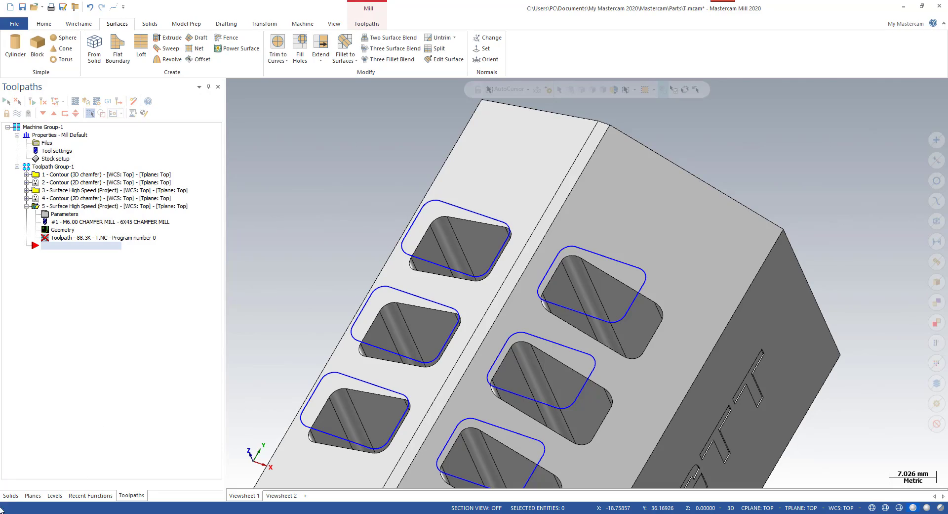
{"action": "middle_click_drag", "start_coordinate": [540, 243], "coordinate": [462, 252]}
{"action": "scroll", "coordinate": [504, 244], "scroll_direction": "up", "scroll_amount": 2}
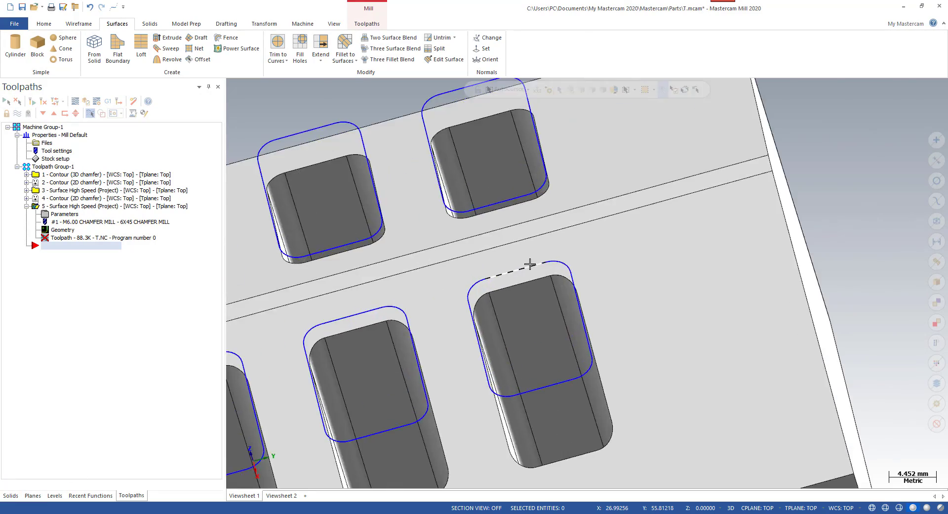
{"action": "middle_click_drag", "start_coordinate": [531, 265], "coordinate": [561, 224]}
{"action": "scroll", "coordinate": [561, 225], "scroll_direction": "down", "scroll_amount": 3}
{"action": "scroll", "coordinate": [506, 286], "scroll_direction": "up", "scroll_amount": 5}
{"action": "scroll", "coordinate": [507, 285], "scroll_direction": "down", "scroll_amount": 5}
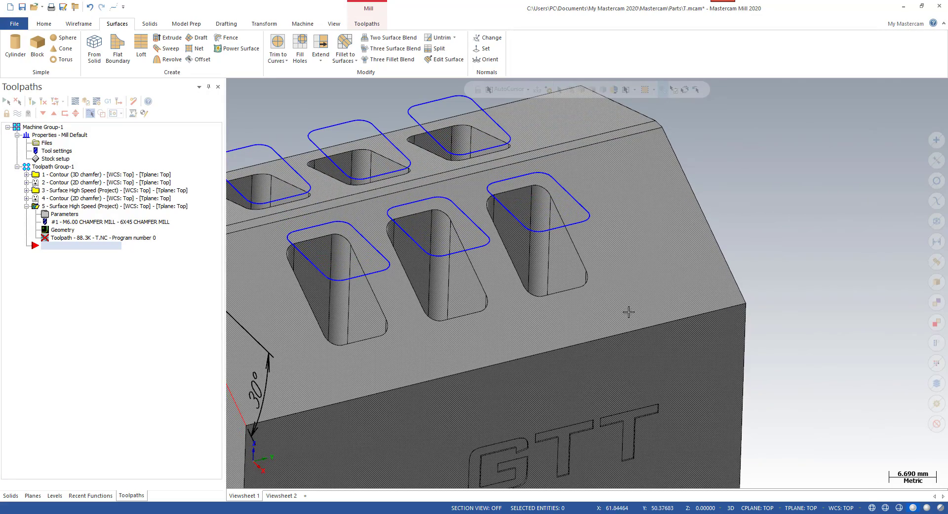
{"action": "key", "text": "alt+1"}
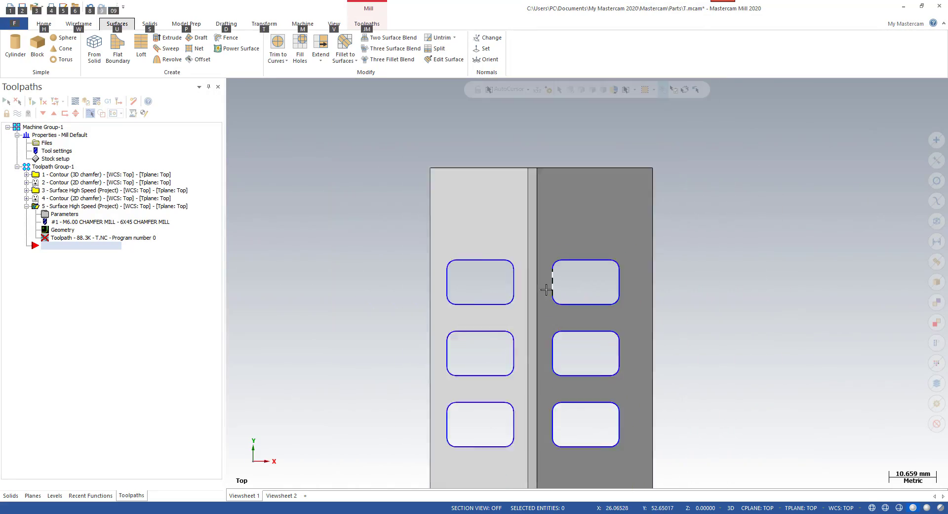
{"action": "middle_click_drag", "start_coordinate": [546, 289], "coordinate": [533, 216]}
{"action": "scroll", "coordinate": [533, 216], "scroll_direction": "down", "scroll_amount": 2}
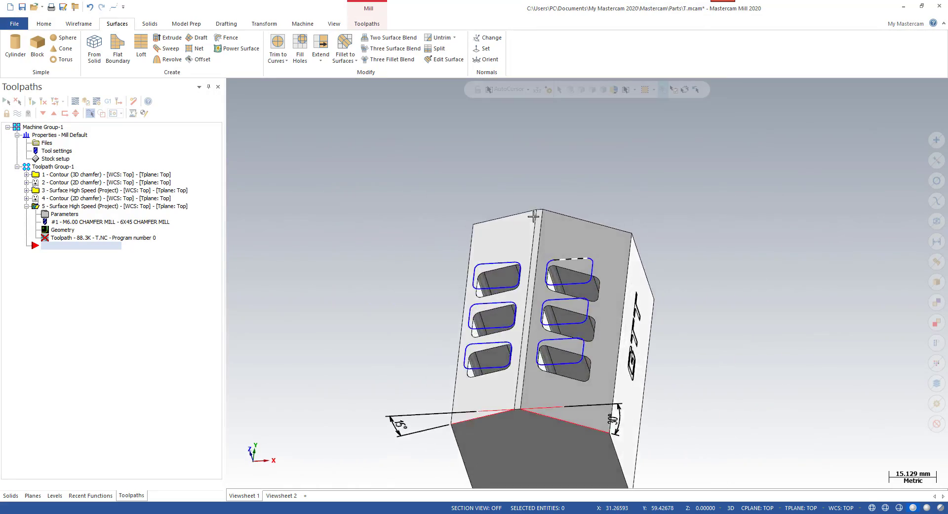
{"action": "scroll", "coordinate": [533, 216], "scroll_direction": "up", "scroll_amount": 4}
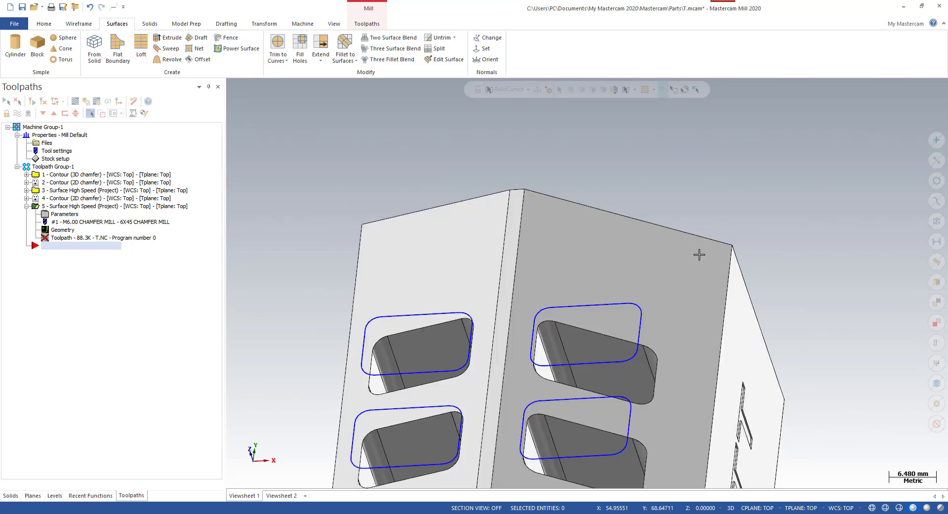
{"action": "scroll", "coordinate": [597, 248], "scroll_direction": "down", "scroll_amount": 2}
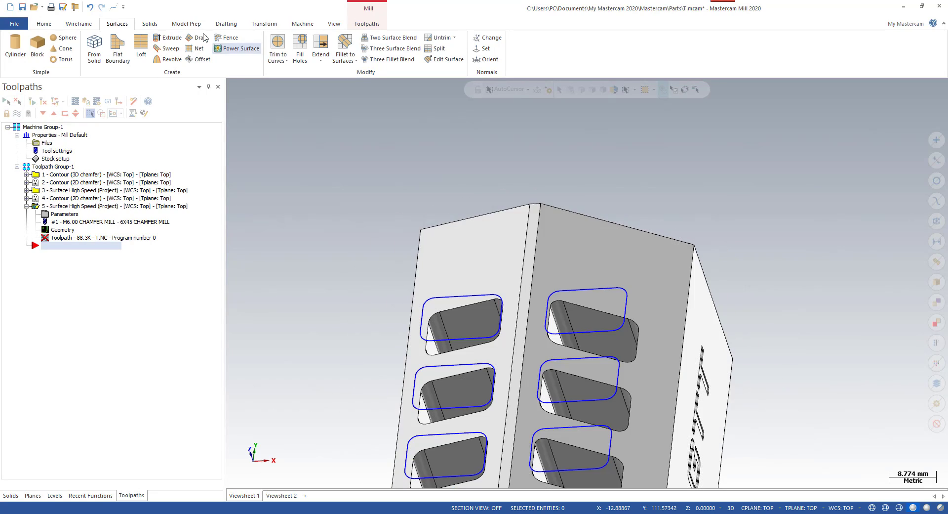
{"action": "middle_click_drag", "start_coordinate": [510, 268], "coordinate": [515, 245]}
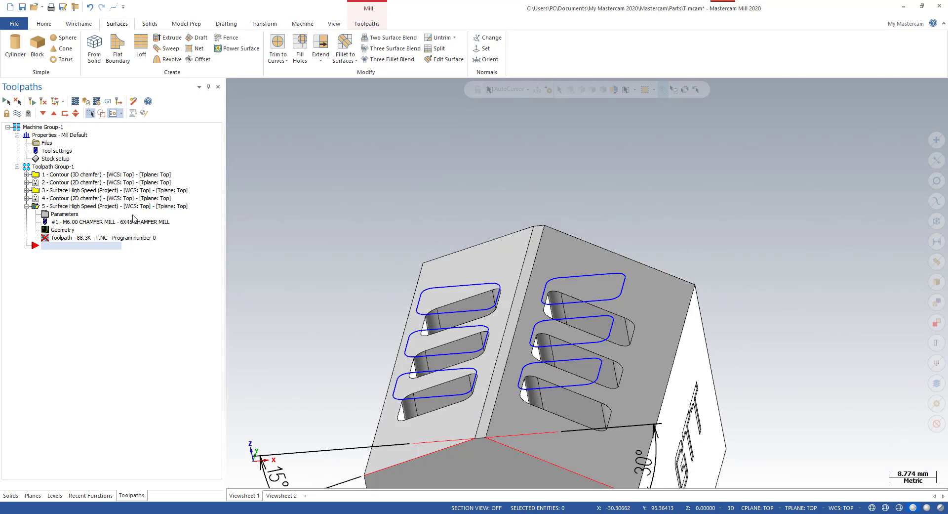
Compare the origins and axis orientations of the custom planes Plane and Plane-1 on the part
{"action": "left_click", "coordinate": [32, 495]}
{"action": "left_click", "coordinate": [25, 203]}
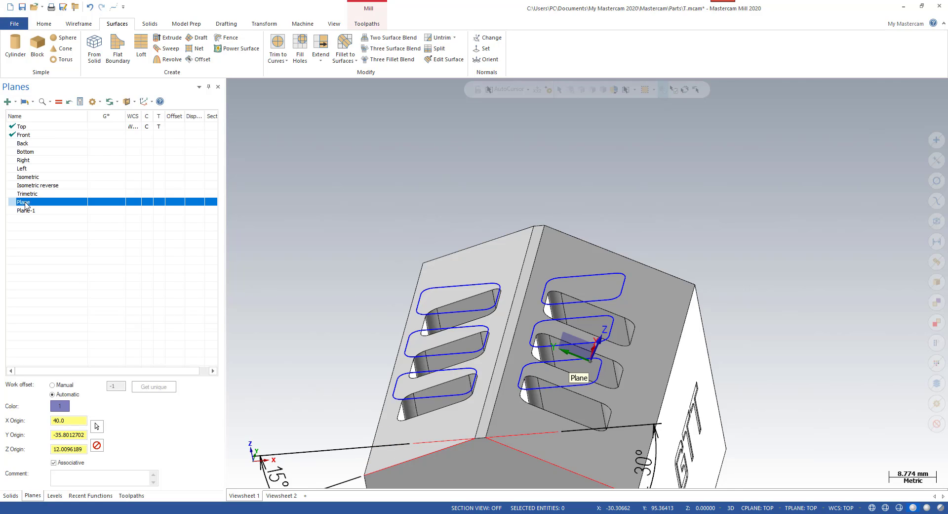
{"action": "left_click", "coordinate": [23, 212]}
{"action": "left_click", "coordinate": [28, 203]}
{"action": "left_click", "coordinate": [36, 212]}
{"action": "left_click", "coordinate": [35, 200]}
{"action": "left_click", "coordinate": [37, 209]}
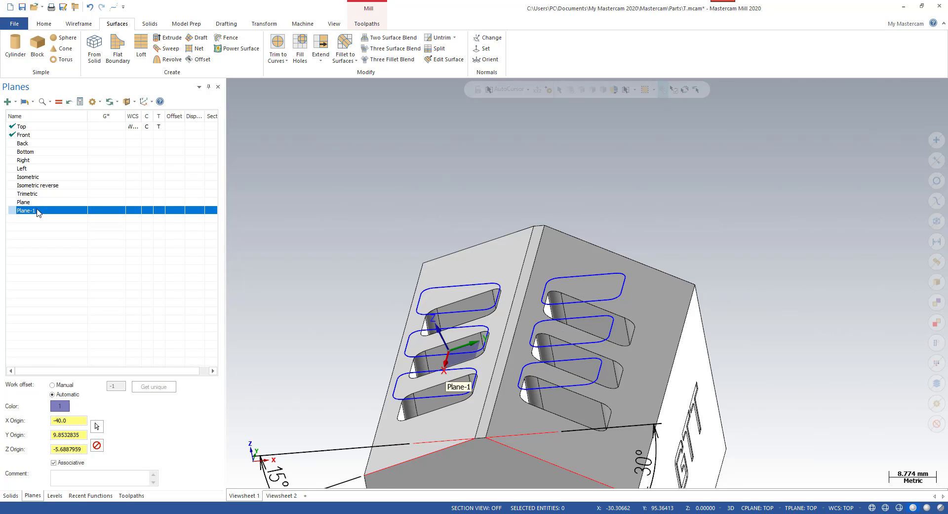
{"action": "left_click", "coordinate": [37, 200]}
{"action": "left_click", "coordinate": [34, 210]}
{"action": "left_click", "coordinate": [35, 204]}
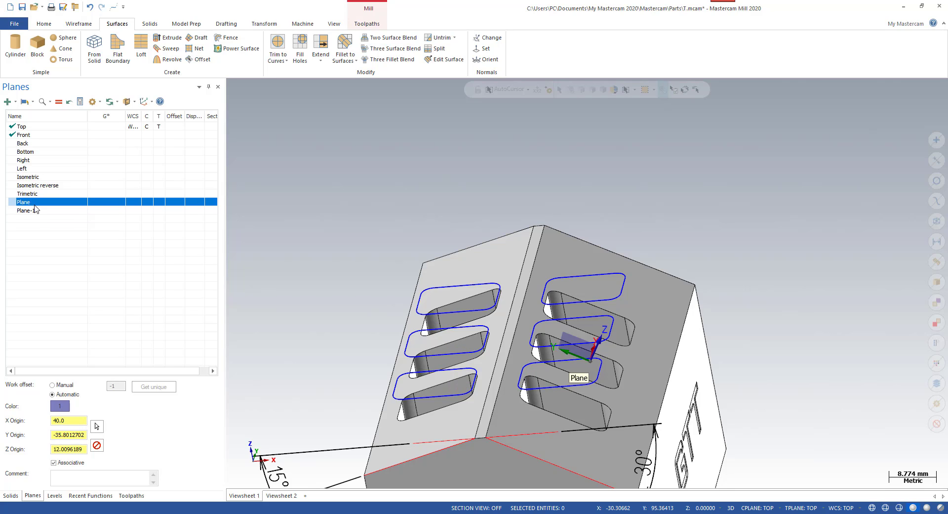
{"action": "left_click", "coordinate": [35, 210]}
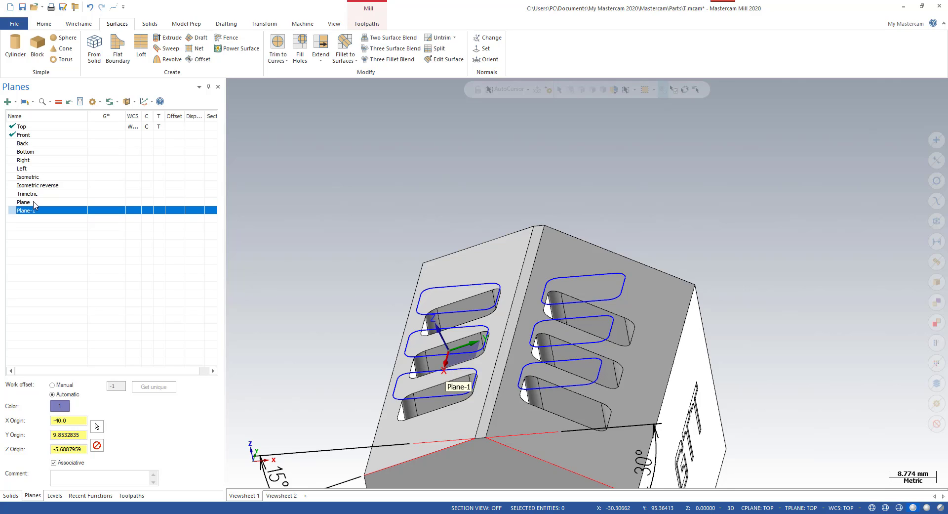
Delete all unused planes from the plane list, including Plane and Plane-1
{"action": "left_click", "coordinate": [34, 204]}
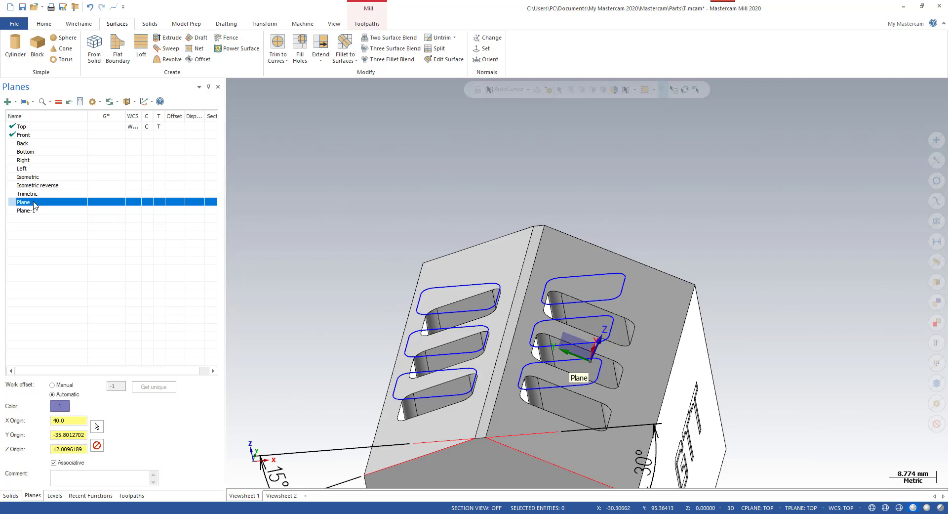
{"action": "right_click", "coordinate": [34, 204]}
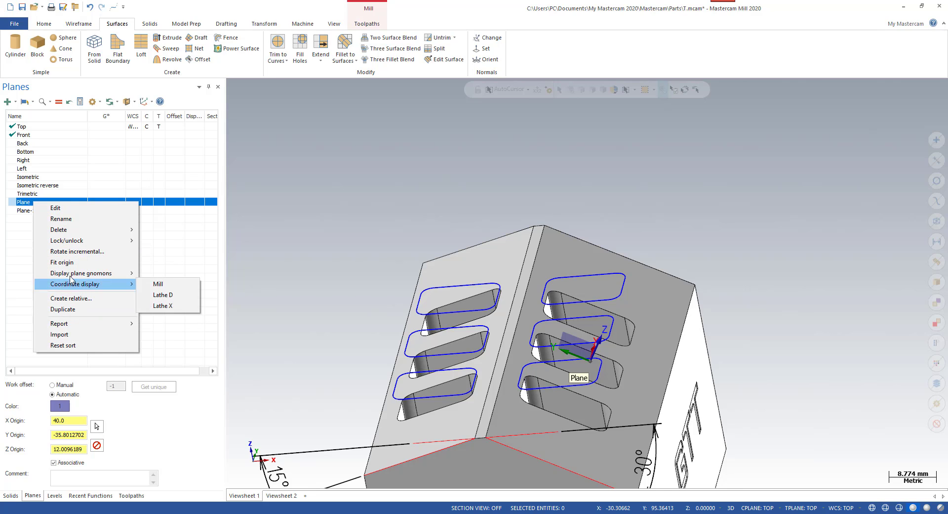
{"action": "mouse_move", "coordinate": [116, 232]}
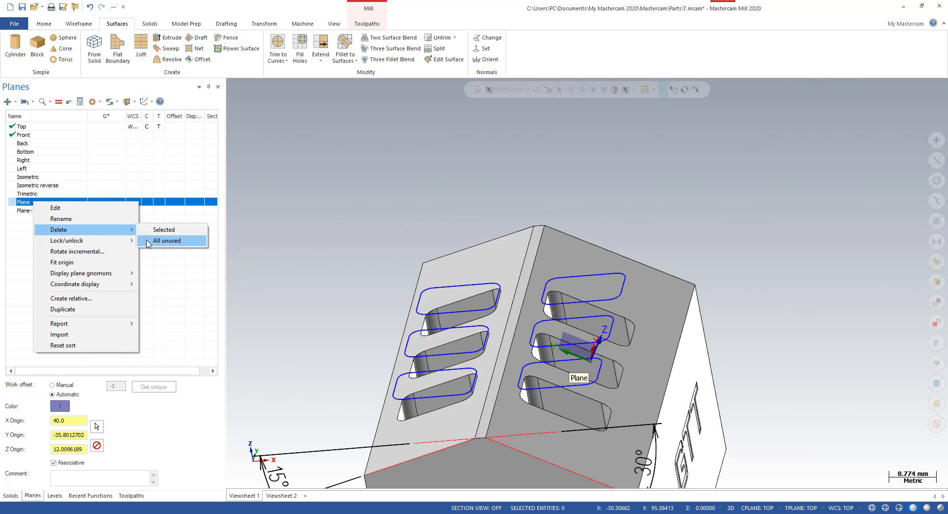
{"action": "left_click", "coordinate": [167, 240]}
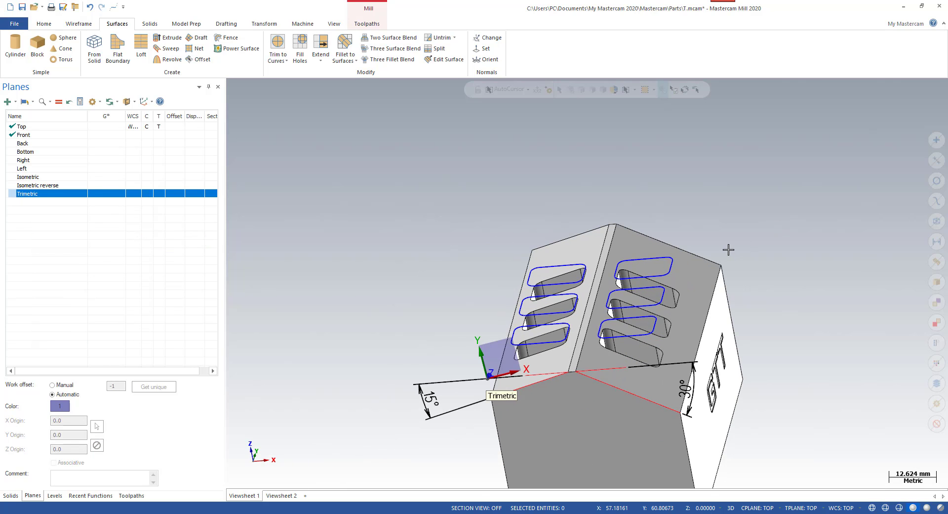
Create a new plane from the 30° angled solid face, keeping the first proposed axis orientation
{"action": "middle_click_drag", "start_coordinate": [563, 222], "coordinate": [751, 274]}
{"action": "scroll", "coordinate": [576, 222], "scroll_direction": "up", "scroll_amount": 5}
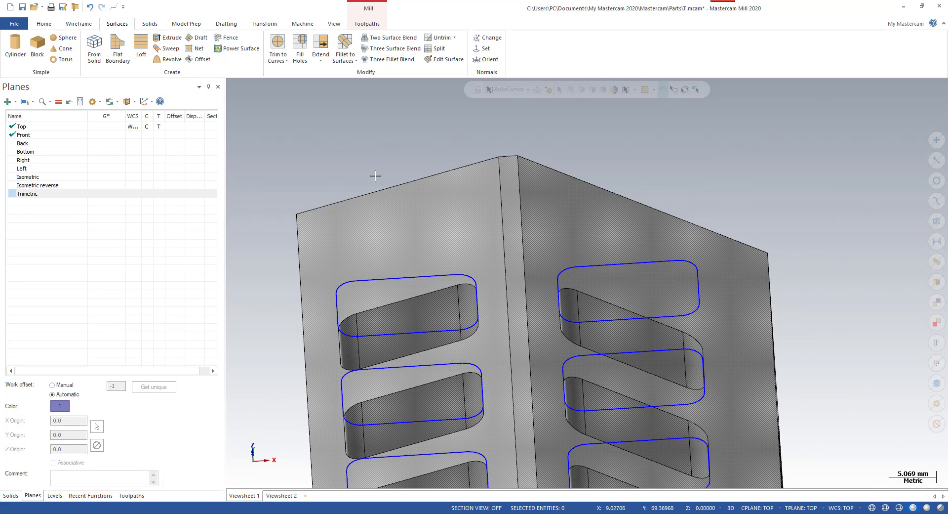
{"action": "left_click", "coordinate": [15, 102]}
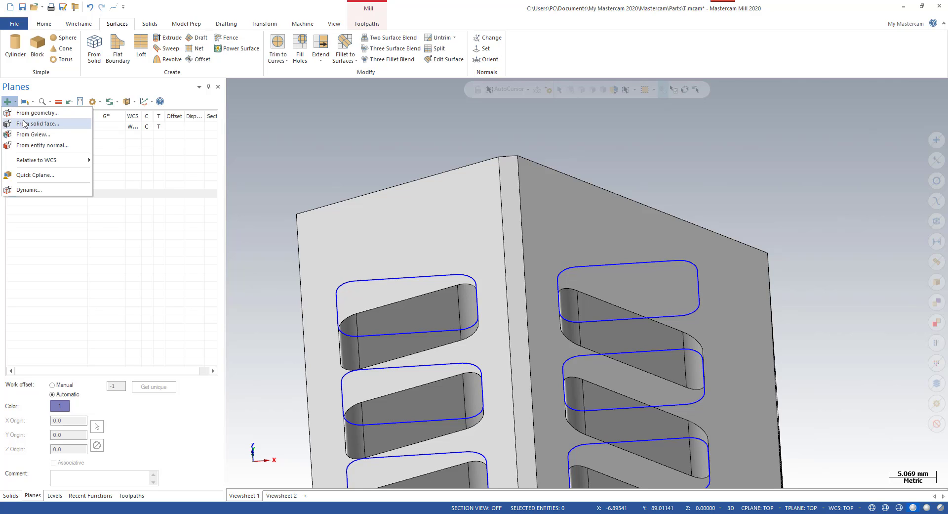
{"action": "left_click", "coordinate": [23, 123]}
{"action": "scroll", "coordinate": [620, 159], "scroll_direction": "down", "scroll_amount": 5}
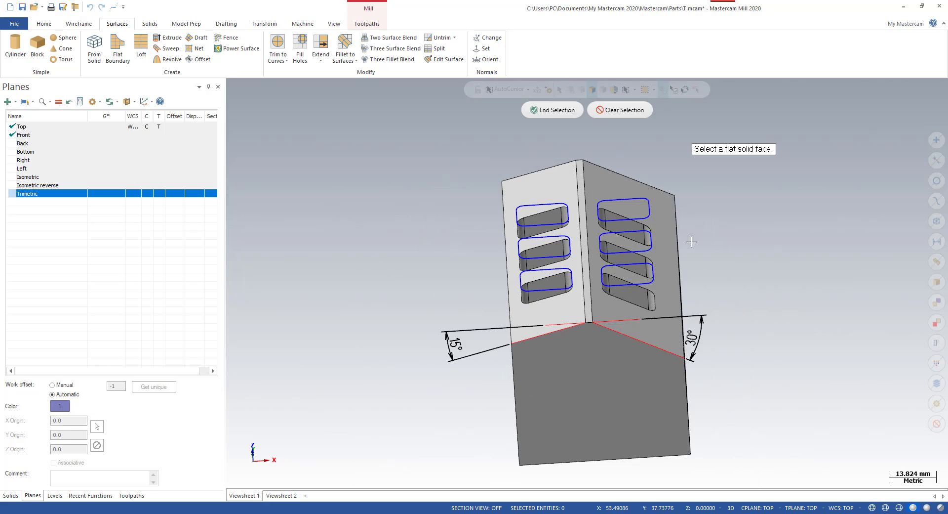
{"action": "middle_click_drag", "start_coordinate": [691, 242], "coordinate": [672, 259]}
{"action": "scroll", "coordinate": [668, 256], "scroll_direction": "up", "scroll_amount": 3}
{"action": "left_click", "coordinate": [671, 255]}
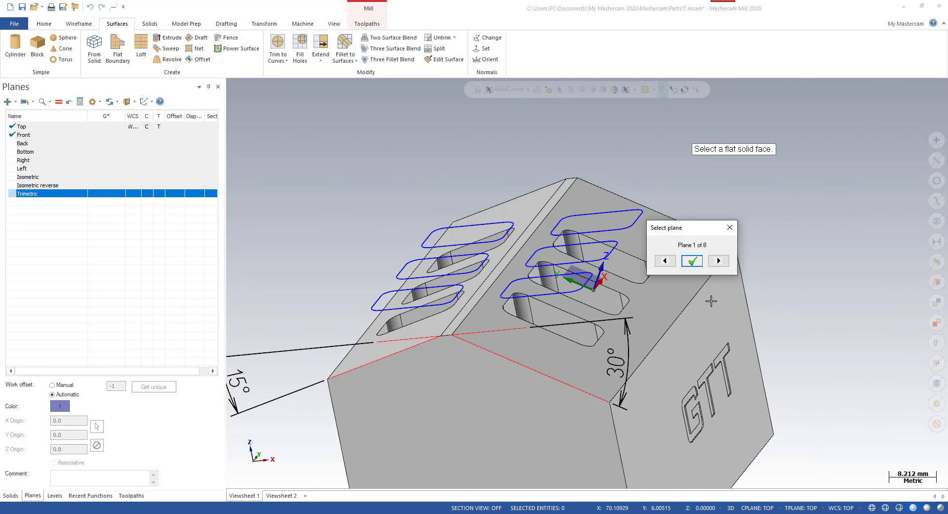
{"action": "middle_click_drag", "start_coordinate": [711, 301], "coordinate": [619, 290]}
{"action": "scroll", "coordinate": [618, 291], "scroll_direction": "down", "scroll_amount": 3}
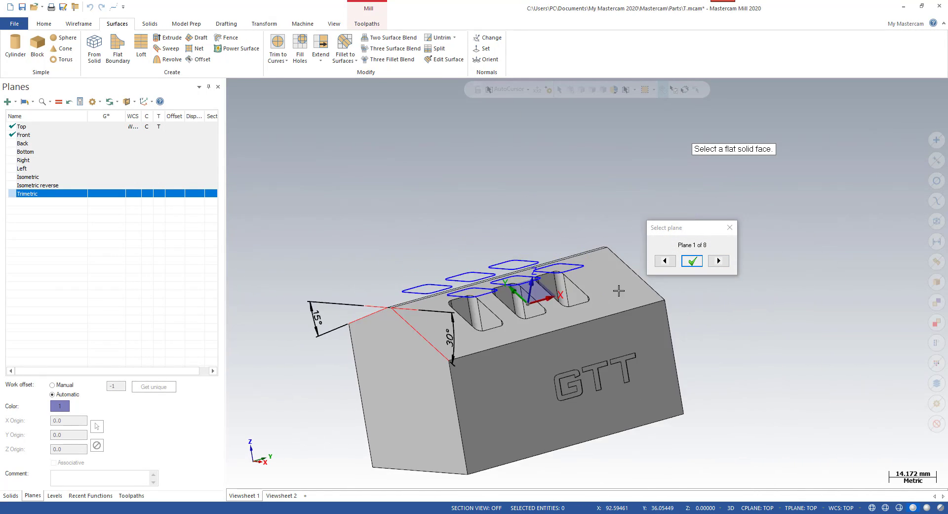
{"action": "scroll", "coordinate": [619, 290], "scroll_direction": "up", "scroll_amount": 5}
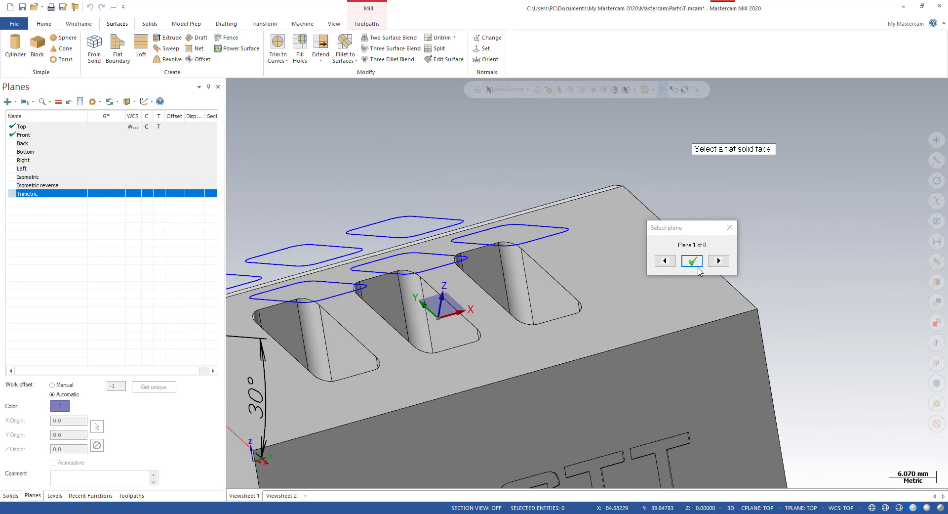
{"action": "left_click", "coordinate": [692, 260]}
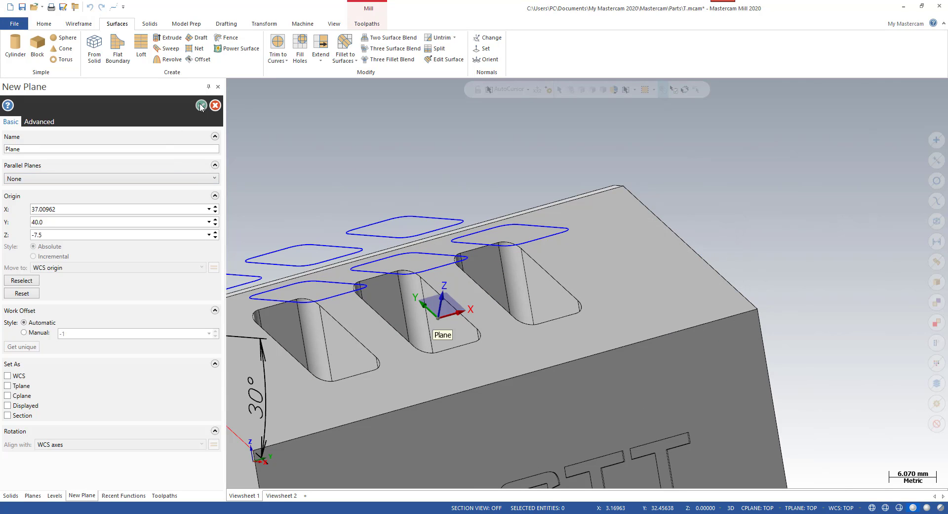
{"action": "left_click", "coordinate": [201, 106]}
Rename the plane on the 30° angled face as 30 DEG
{"action": "middle_click_drag", "start_coordinate": [800, 269], "coordinate": [438, 280]}
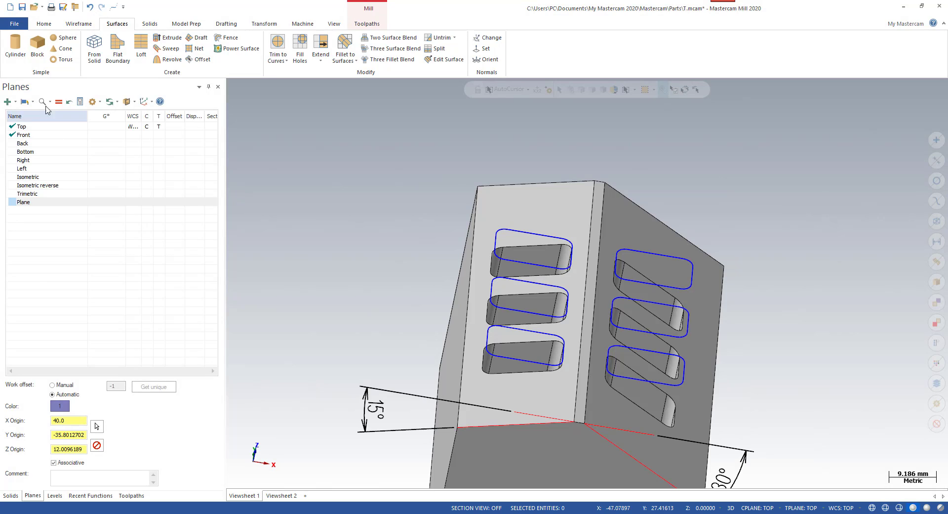
{"action": "double_click", "coordinate": [30, 203]}
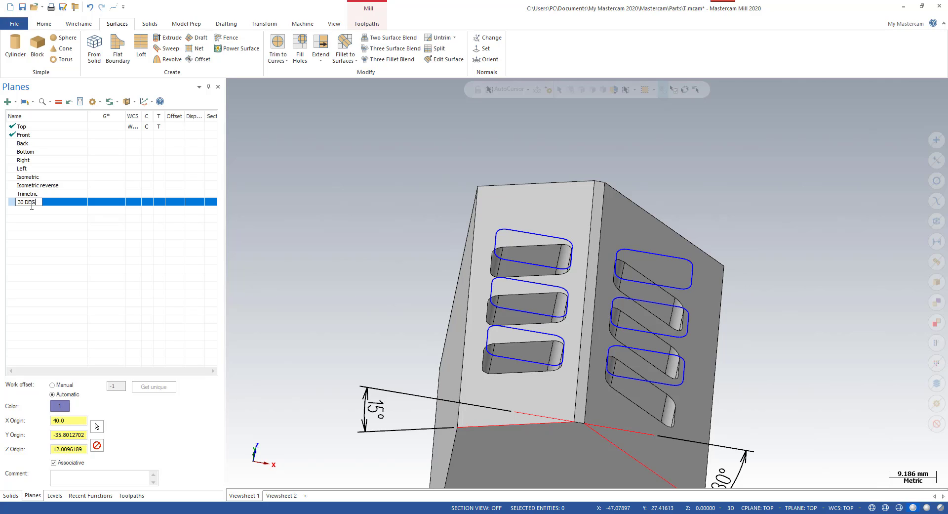
{"action": "key", "text": "Return"}
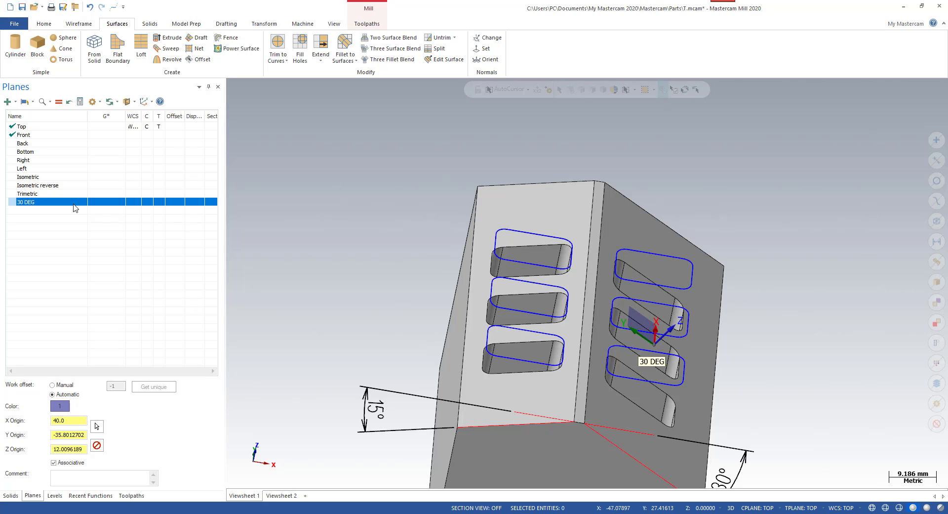
Create a second plane from the 15° angled solid face and name it 15 DEG
{"action": "left_click", "coordinate": [12, 101]}
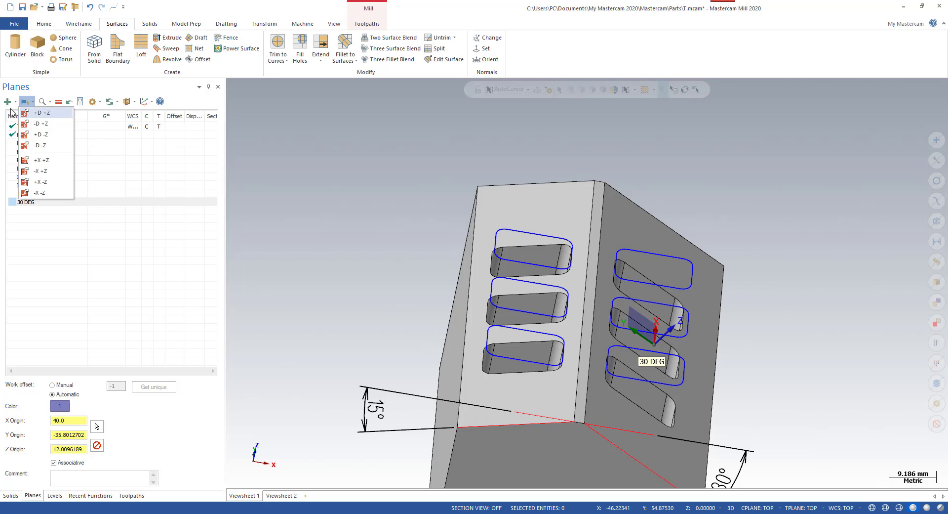
{"action": "mouse_move", "coordinate": [8, 102]}
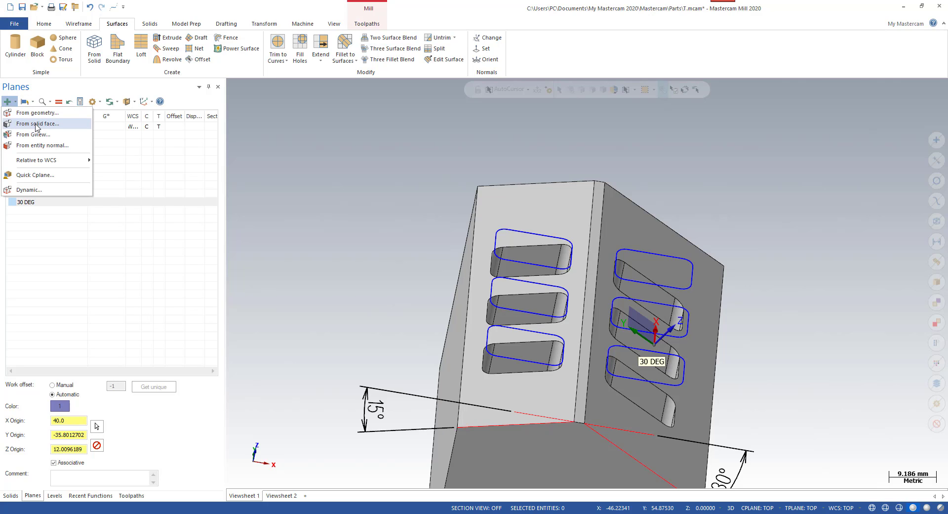
{"action": "left_click", "coordinate": [35, 124]}
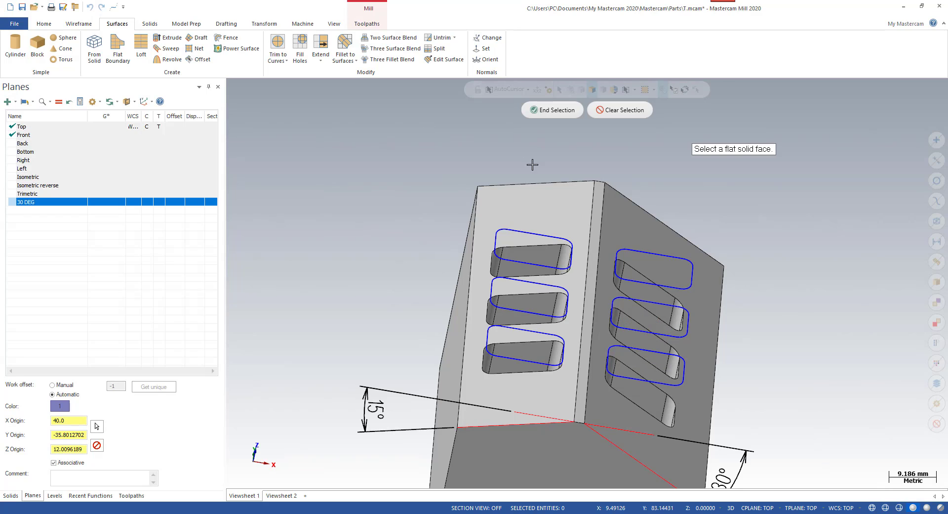
{"action": "left_click", "coordinate": [539, 212]}
{"action": "left_click", "coordinate": [530, 216]}
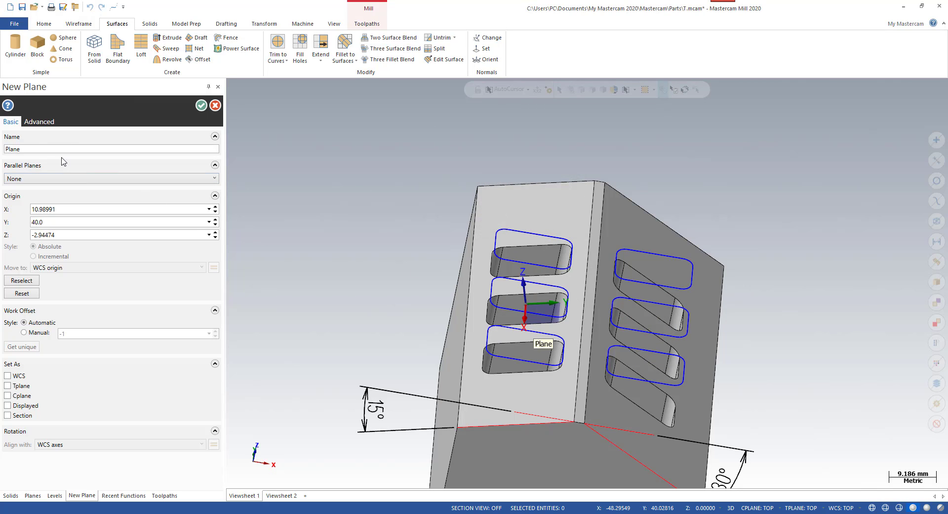
{"action": "double_click", "coordinate": [44, 148]}
{"action": "left_click", "coordinate": [201, 105]}
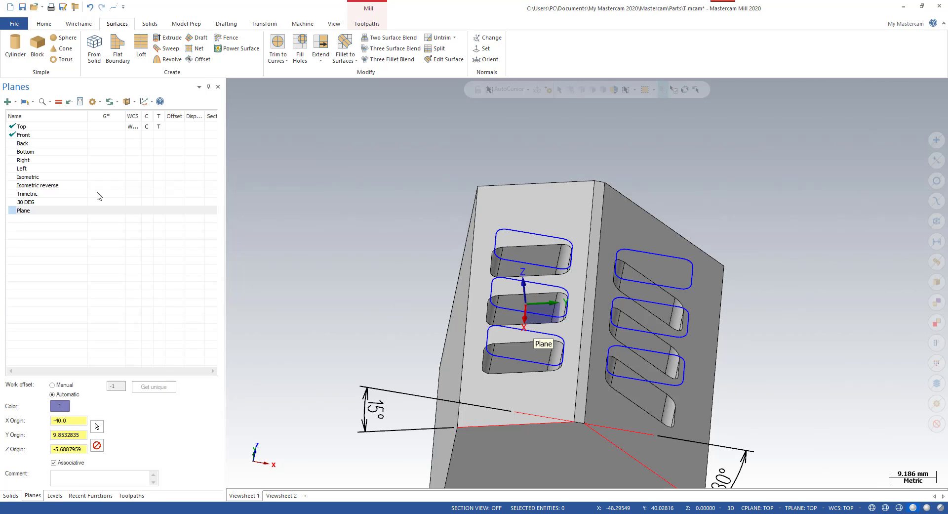
{"action": "double_click", "coordinate": [24, 210]}
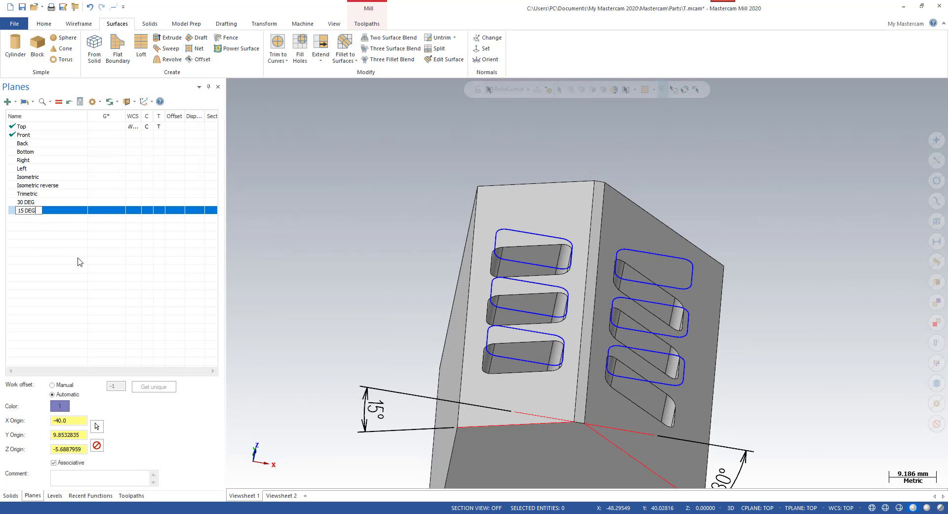
{"action": "key", "text": "Return"}
Set the WCS, construction plane and tool plane with their origins to 30 DEG
{"action": "scroll", "coordinate": [576, 240], "scroll_direction": "down", "scroll_amount": 3}
{"action": "middle_click_drag", "start_coordinate": [583, 269], "coordinate": [623, 257]}
{"action": "scroll", "coordinate": [605, 301], "scroll_direction": "up", "scroll_amount": 2}
{"action": "middle_click_drag", "start_coordinate": [605, 301], "coordinate": [558, 296]}
{"action": "left_click", "coordinate": [37, 202]}
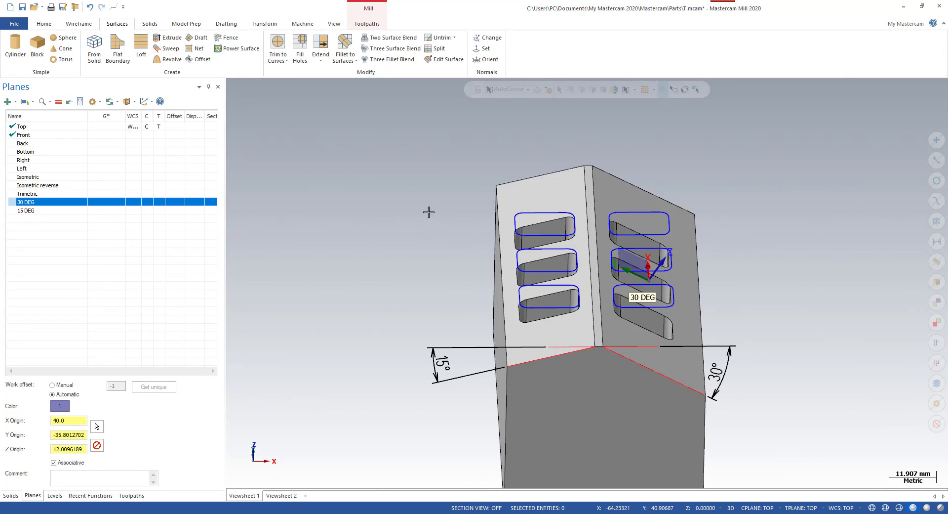
{"action": "middle_click_drag", "start_coordinate": [429, 212], "coordinate": [484, 232]}
{"action": "left_click", "coordinate": [25, 204]}
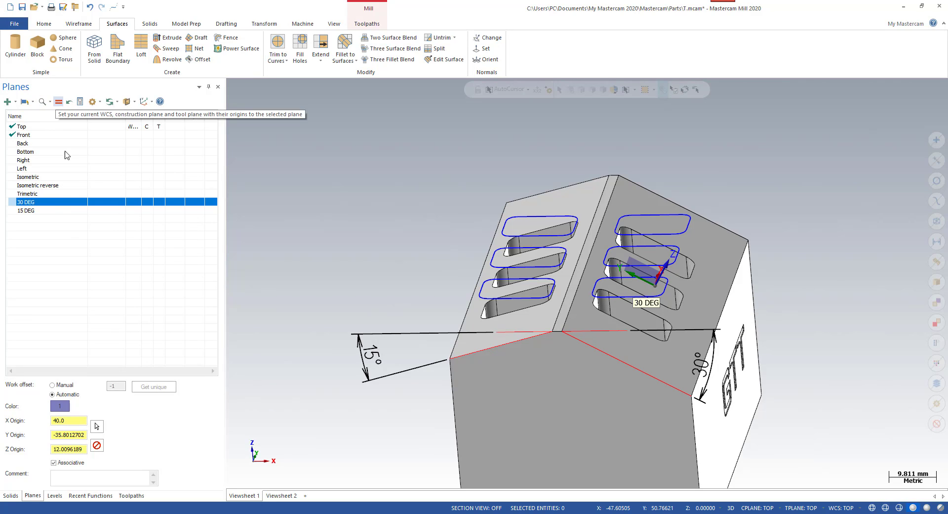
{"action": "left_click", "coordinate": [58, 102]}
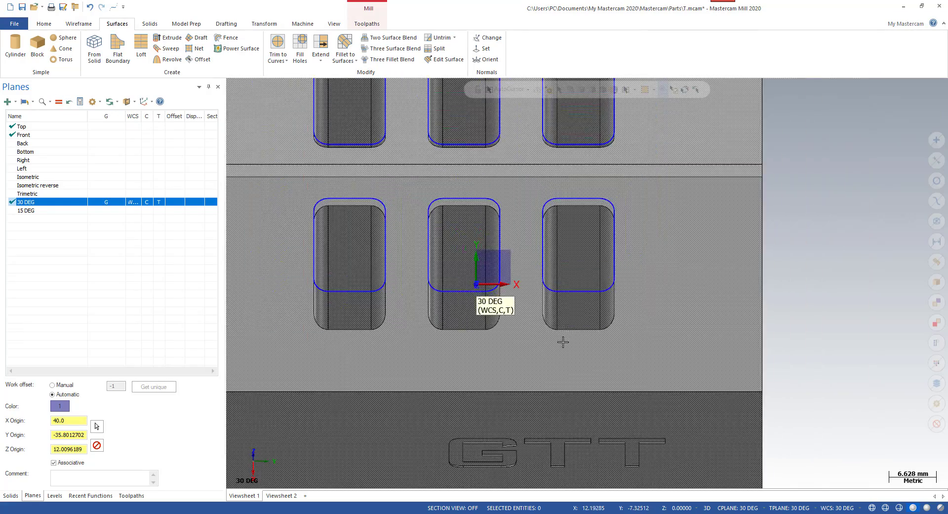
Make level 1, CURVES, the active level for new wireframe geometry
{"action": "middle_click_drag", "start_coordinate": [563, 341], "coordinate": [772, 144]}
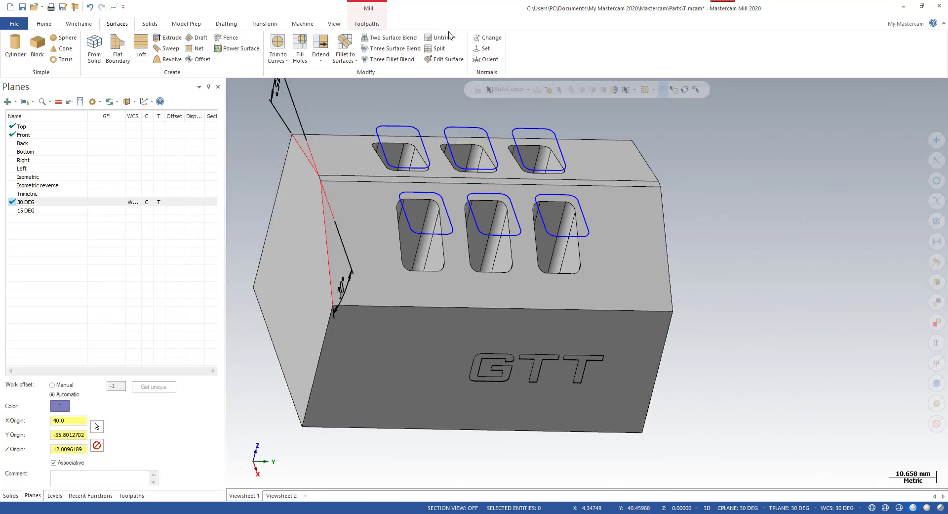
{"action": "scroll", "coordinate": [617, 225], "scroll_direction": "up", "scroll_amount": 2}
{"action": "scroll", "coordinate": [500, 171], "scroll_direction": "up", "scroll_amount": 1}
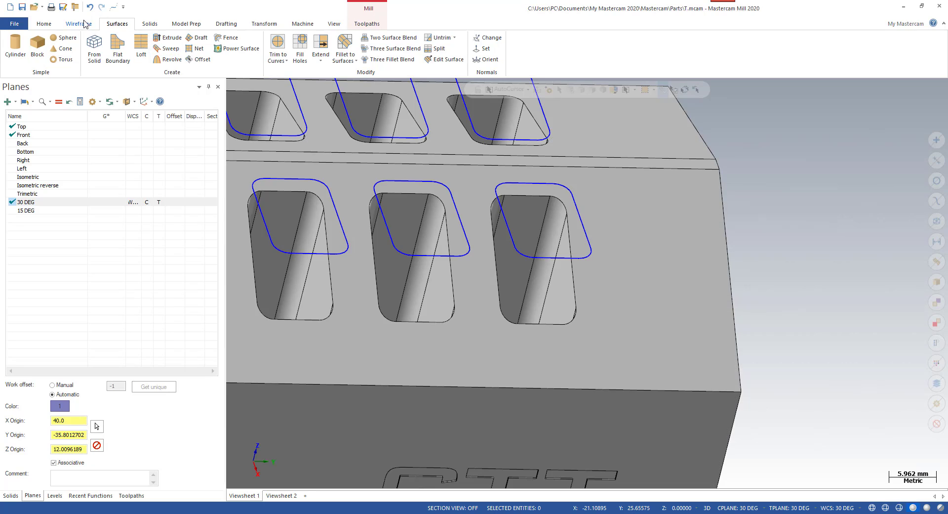
{"action": "left_click", "coordinate": [84, 23]}
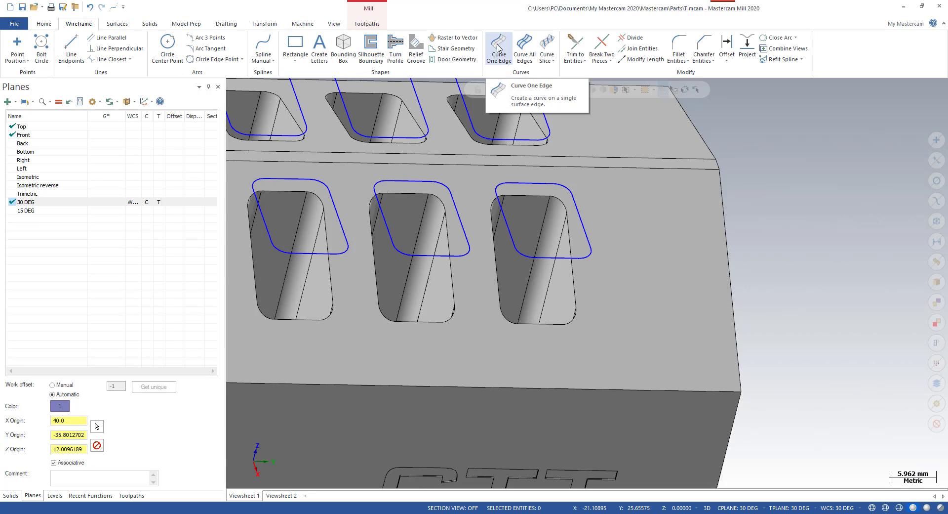
{"action": "left_click", "coordinate": [54, 495]}
{"action": "left_click", "coordinate": [11, 127]}
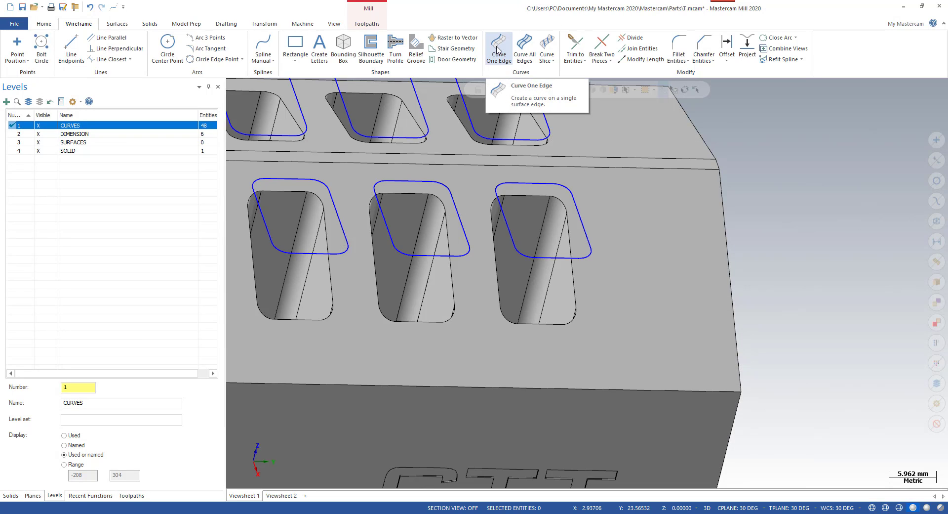
Create single-edge curves all around the rim of the pocket farthest from the angle dimensions on the 30° face
{"action": "left_click", "coordinate": [497, 49]}
{"action": "scroll", "coordinate": [558, 373], "scroll_direction": "up", "scroll_amount": 5}
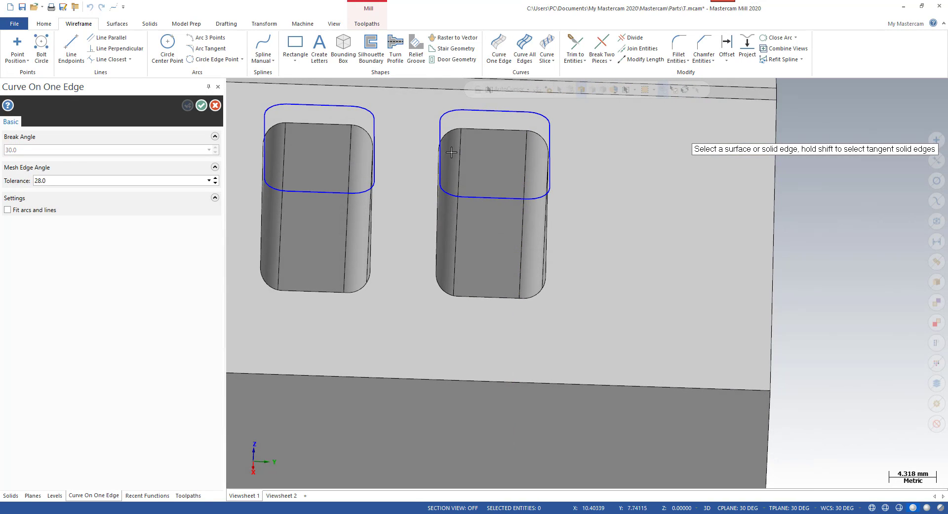
{"action": "middle_click_drag", "start_coordinate": [468, 174], "coordinate": [529, 189]}
{"action": "left_click", "coordinate": [496, 139]}
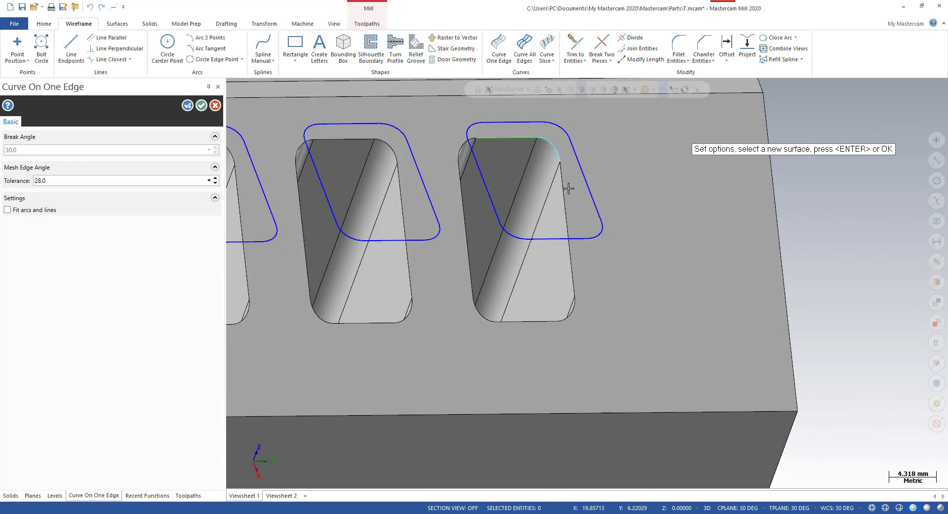
{"action": "scroll", "coordinate": [573, 312], "scroll_direction": "up", "scroll_amount": 2}
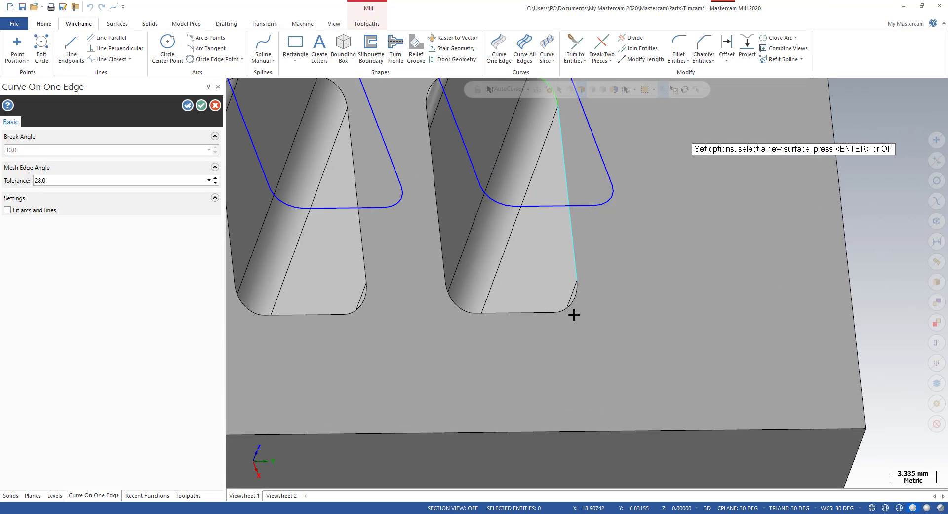
{"action": "left_click", "coordinate": [515, 315]}
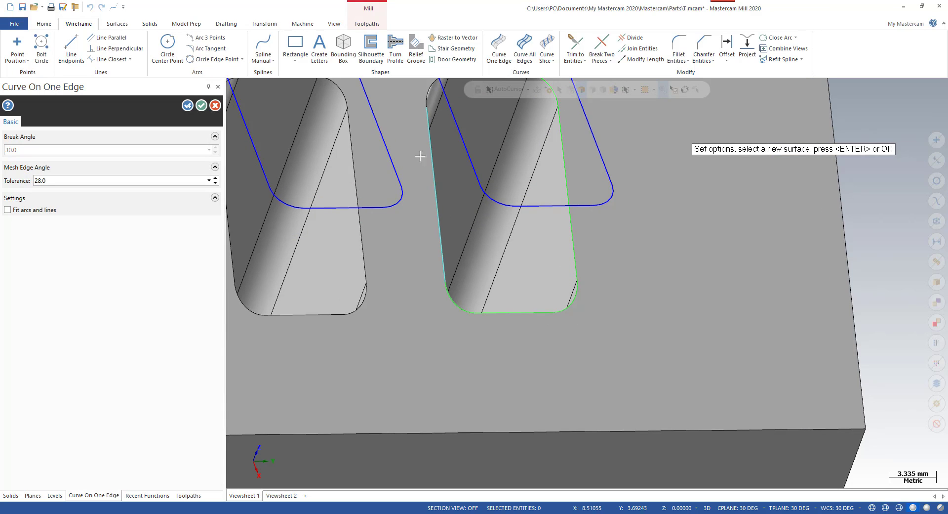
{"action": "scroll", "coordinate": [429, 104], "scroll_direction": "down", "scroll_amount": 4}
{"action": "key", "text": "Return"}
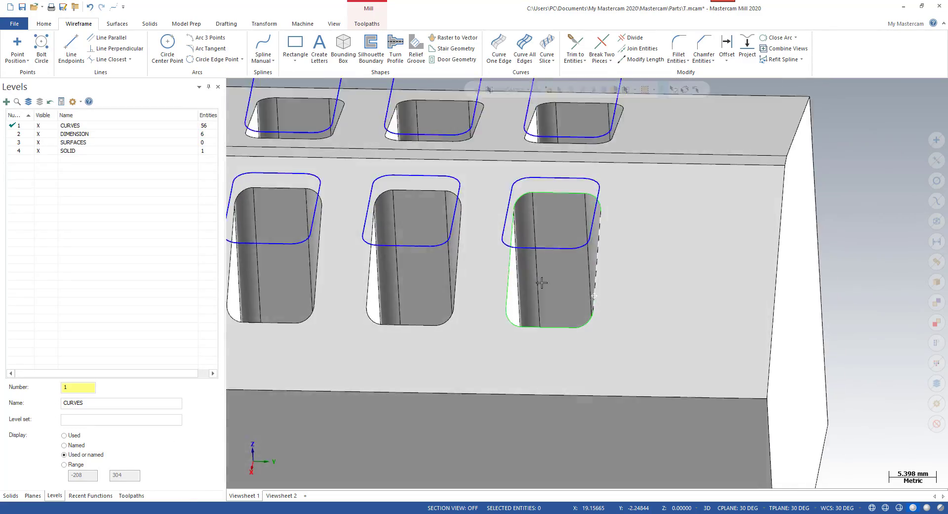
Offset the full rim chain of the rightmost lower pocket outward as a copy at a distance of 0.5 mm
{"action": "scroll", "coordinate": [594, 299], "scroll_direction": "down", "scroll_amount": 3}
{"action": "middle_click_drag", "start_coordinate": [594, 298], "coordinate": [565, 164]}
{"action": "scroll", "coordinate": [574, 280], "scroll_direction": "up", "scroll_amount": 2}
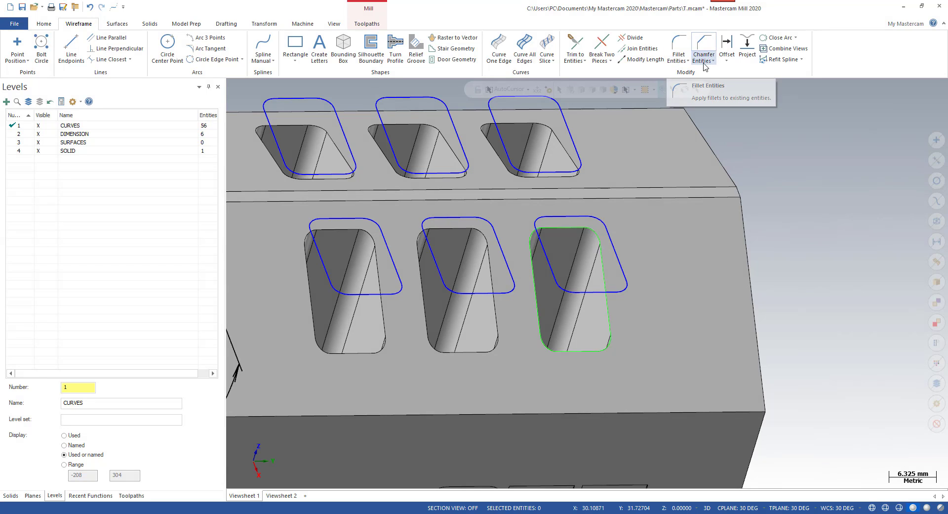
{"action": "left_click", "coordinate": [727, 59]}
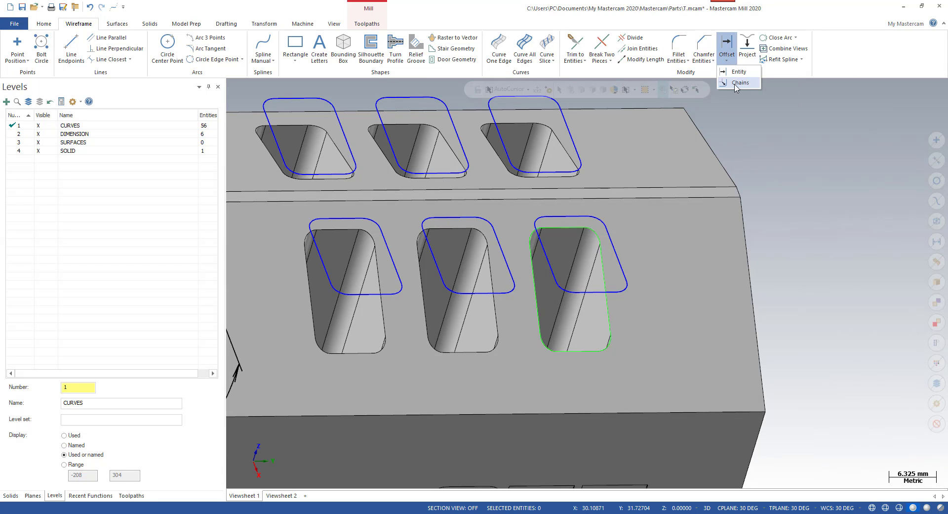
{"action": "left_click", "coordinate": [734, 82]}
{"action": "scroll", "coordinate": [642, 390], "scroll_direction": "up", "scroll_amount": 3}
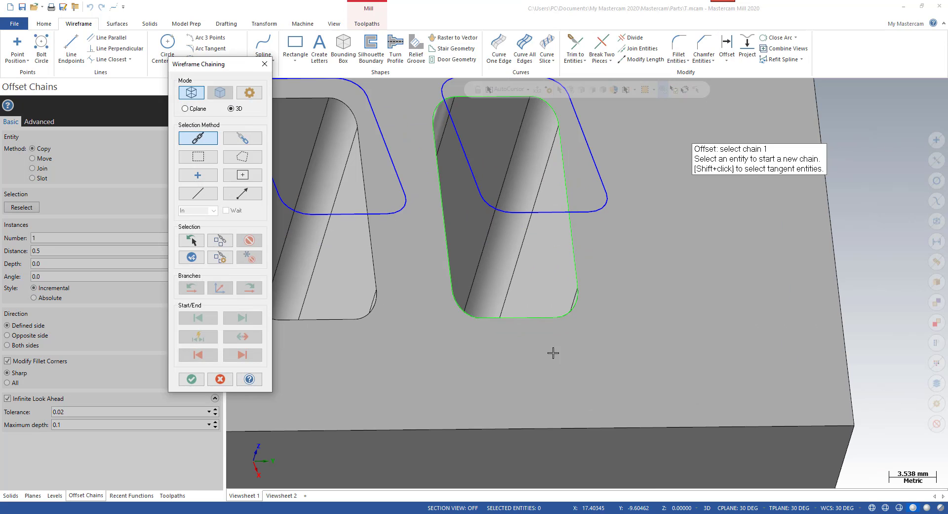
{"action": "left_click", "coordinate": [542, 321]}
{"action": "scroll", "coordinate": [662, 386], "scroll_direction": "down", "scroll_amount": 5}
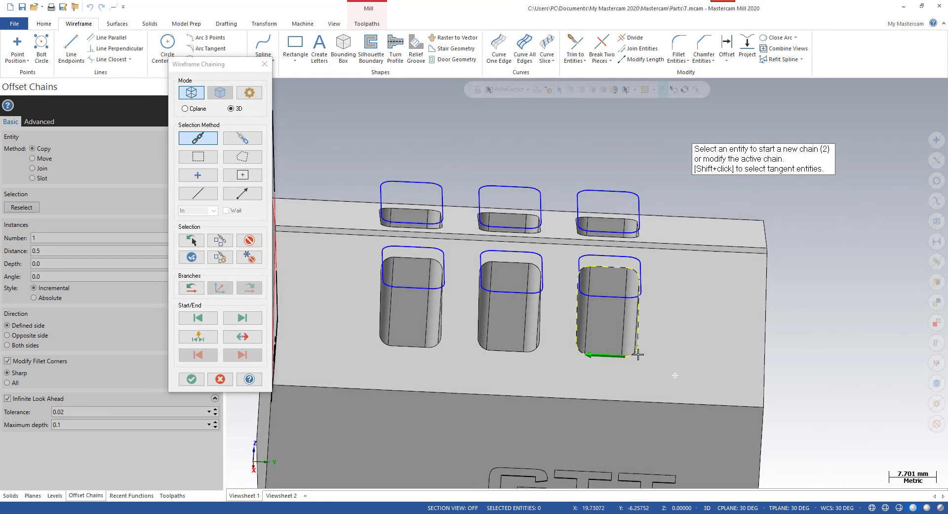
{"action": "left_click", "coordinate": [191, 380]}
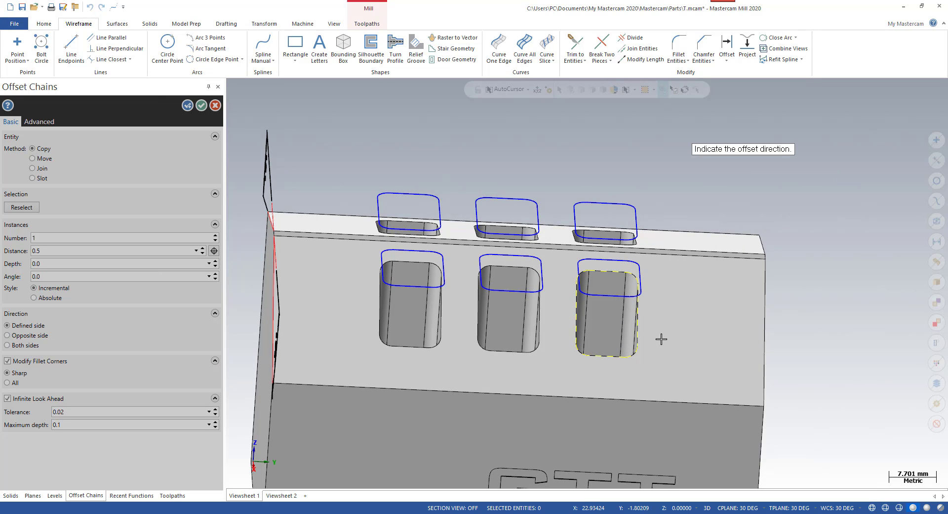
{"action": "key", "text": "alt+1"}
{"action": "scroll", "coordinate": [674, 340], "scroll_direction": "down", "scroll_amount": 2}
{"action": "scroll", "coordinate": [636, 354], "scroll_direction": "up", "scroll_amount": 2}
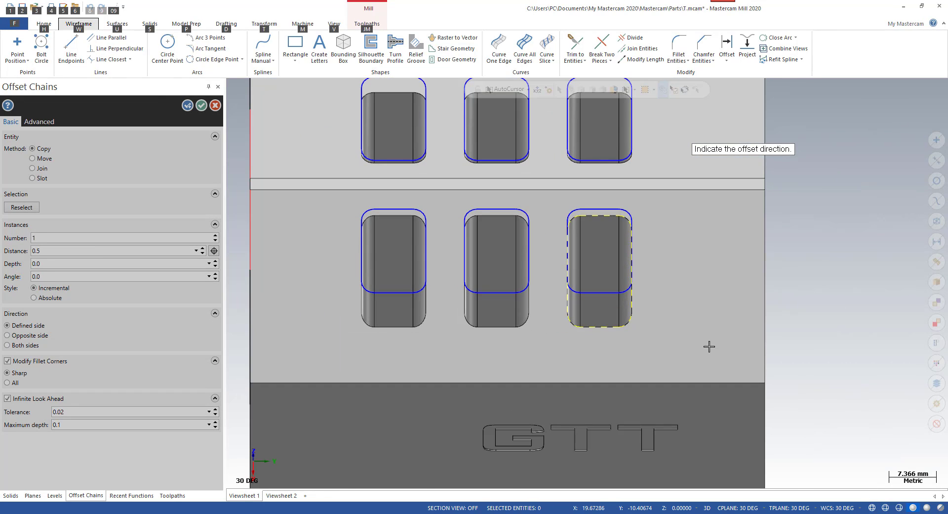
{"action": "scroll", "coordinate": [709, 346], "scroll_direction": "up", "scroll_amount": 2}
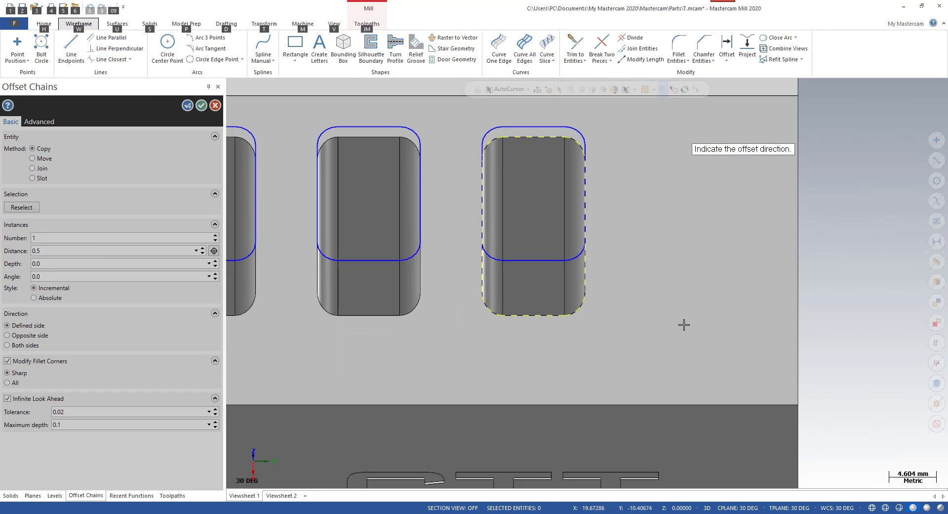
{"action": "left_click", "coordinate": [684, 262]}
{"action": "scroll", "coordinate": [598, 348], "scroll_direction": "down", "scroll_amount": 2}
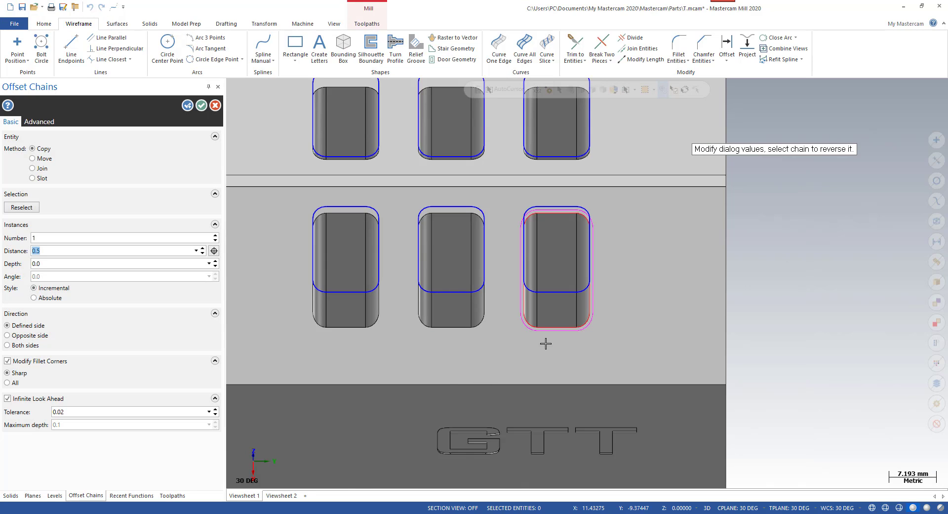
Smooth the offset's rounded corners by setting the chain offset tolerance to 0.001
{"action": "scroll", "coordinate": [508, 324], "scroll_direction": "up", "scroll_amount": 4}
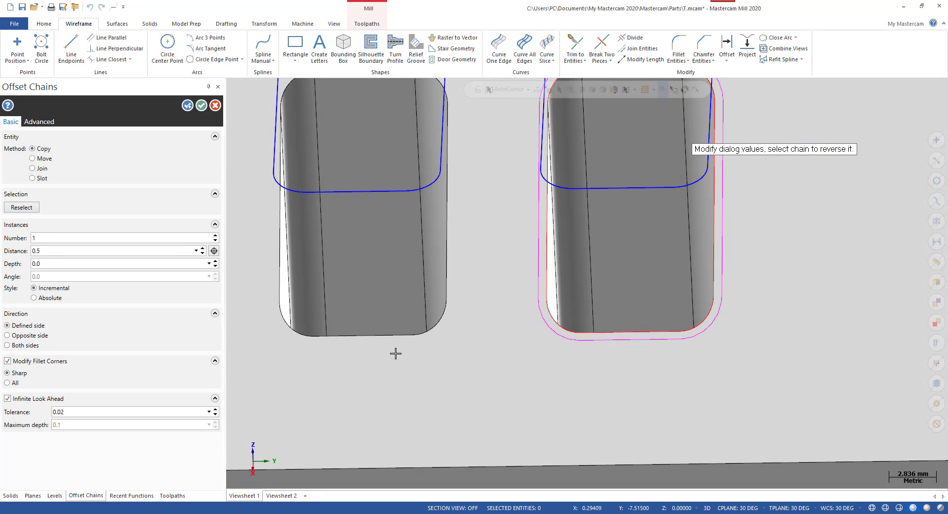
{"action": "scroll", "coordinate": [531, 352], "scroll_direction": "up", "scroll_amount": 3}
{"action": "scroll", "coordinate": [548, 269], "scroll_direction": "down", "scroll_amount": 3}
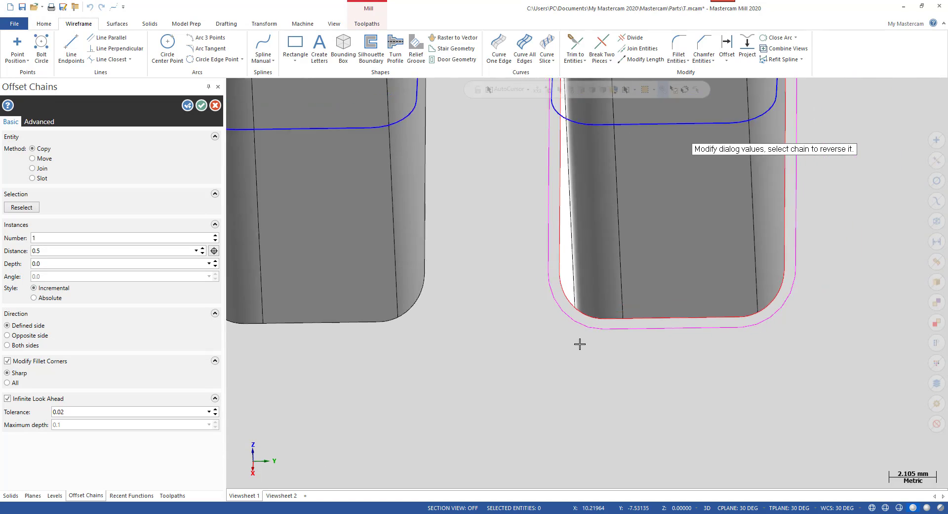
{"action": "scroll", "coordinate": [637, 343], "scroll_direction": "up", "scroll_amount": 5}
{"action": "scroll", "coordinate": [567, 294], "scroll_direction": "up", "scroll_amount": 4}
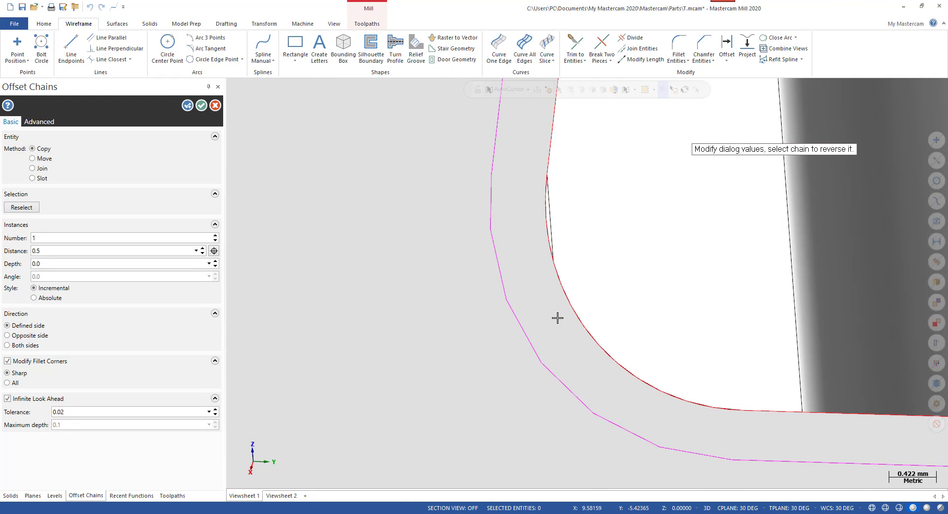
{"action": "scroll", "coordinate": [550, 378], "scroll_direction": "down", "scroll_amount": 2}
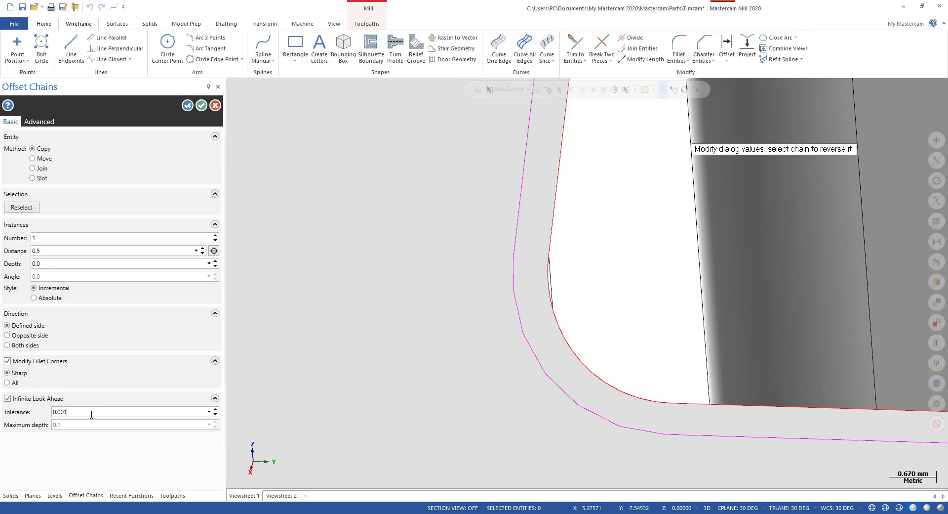
{"action": "scroll", "coordinate": [572, 360], "scroll_direction": "down", "scroll_amount": 1}
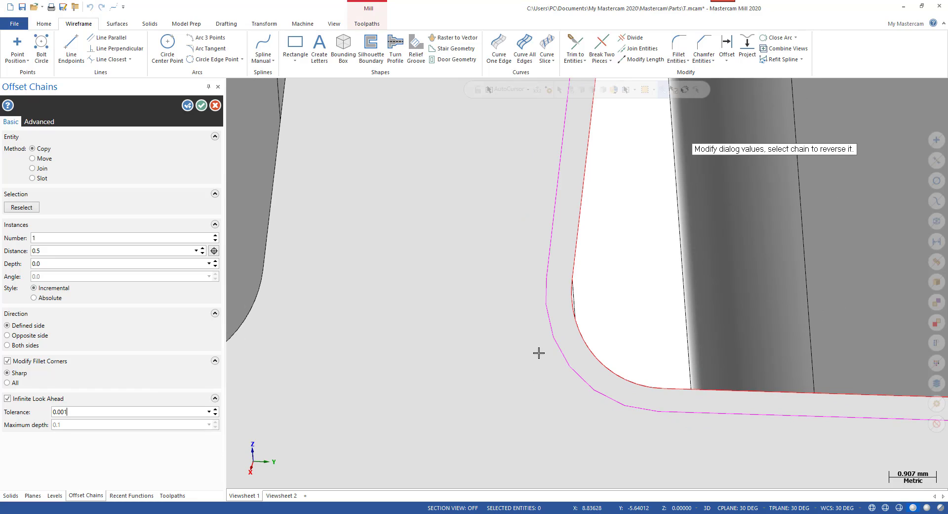
{"action": "left_click", "coordinate": [105, 421]}
{"action": "scroll", "coordinate": [544, 319], "scroll_direction": "up", "scroll_amount": 1}
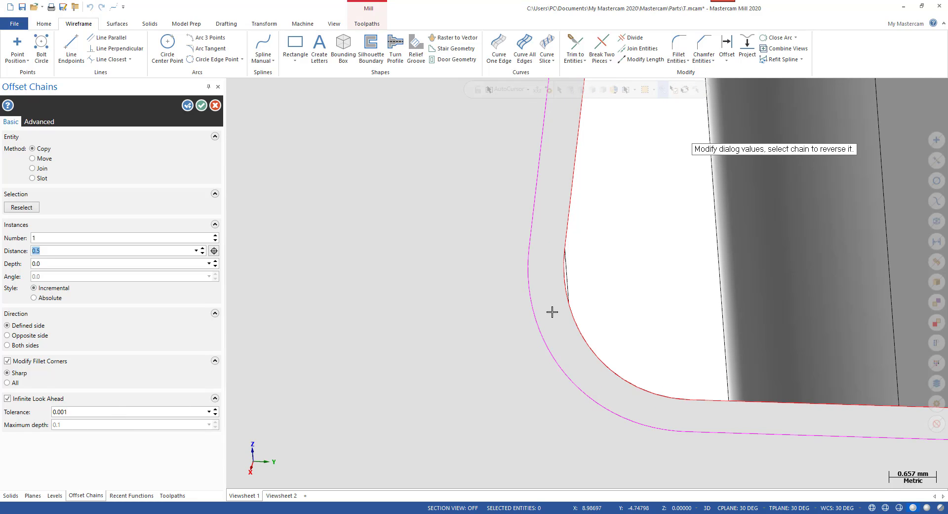
Set the number of offset copies around the pocket rim to 2 and create them
{"action": "scroll", "coordinate": [514, 378], "scroll_direction": "down", "scroll_amount": 2}
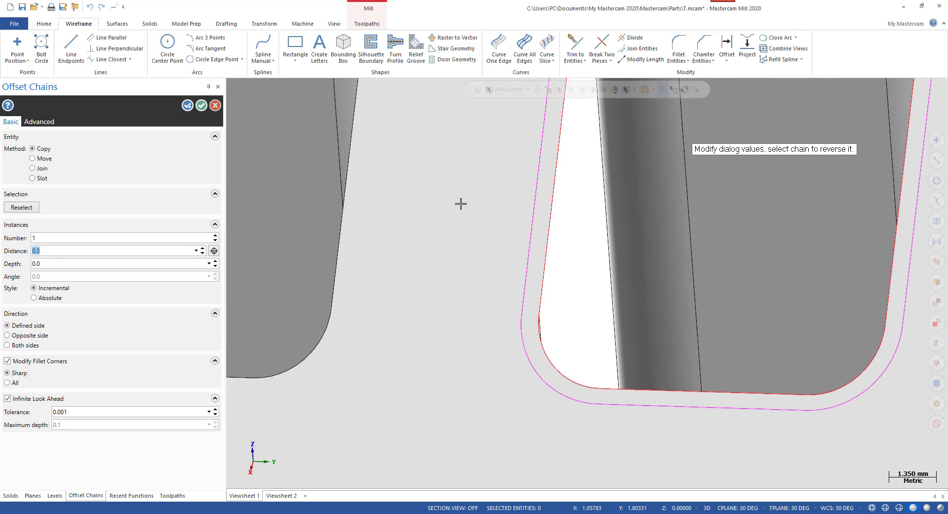
{"action": "scroll", "coordinate": [702, 360], "scroll_direction": "down", "scroll_amount": 4}
{"action": "scroll", "coordinate": [798, 326], "scroll_direction": "up", "scroll_amount": 3}
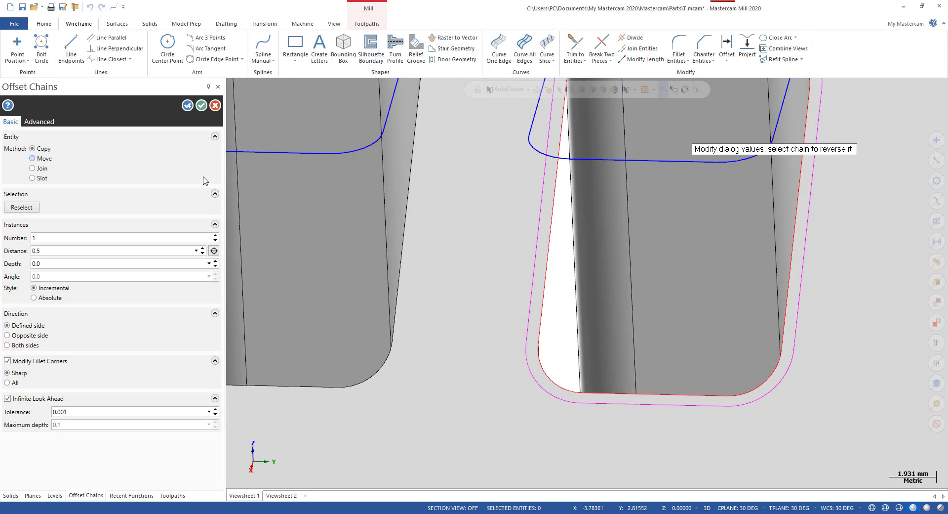
{"action": "left_click", "coordinate": [216, 235]}
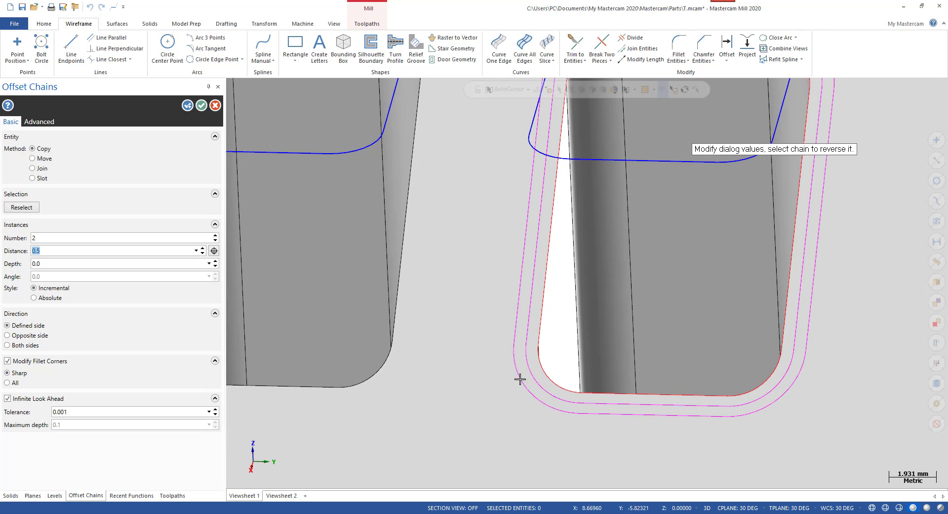
{"action": "scroll", "coordinate": [520, 378], "scroll_direction": "up", "scroll_amount": 4}
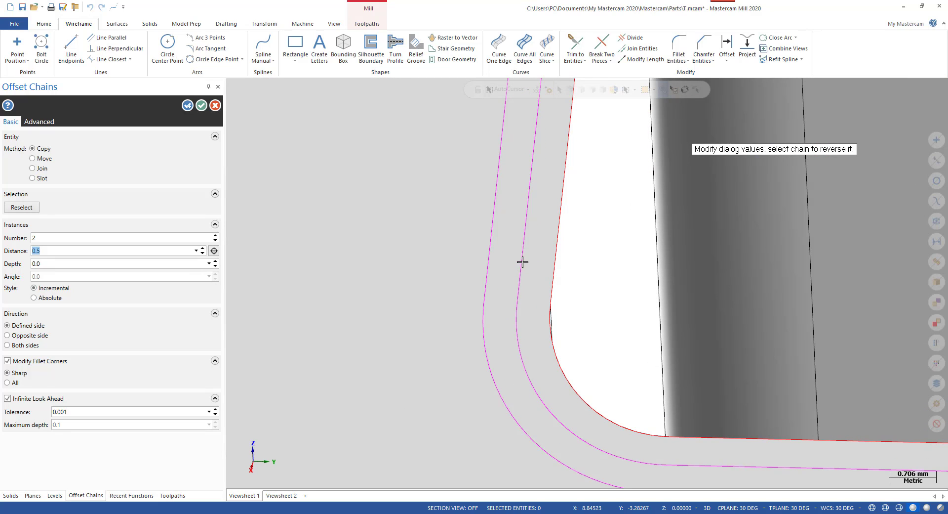
{"action": "scroll", "coordinate": [489, 268], "scroll_direction": "down", "scroll_amount": 3}
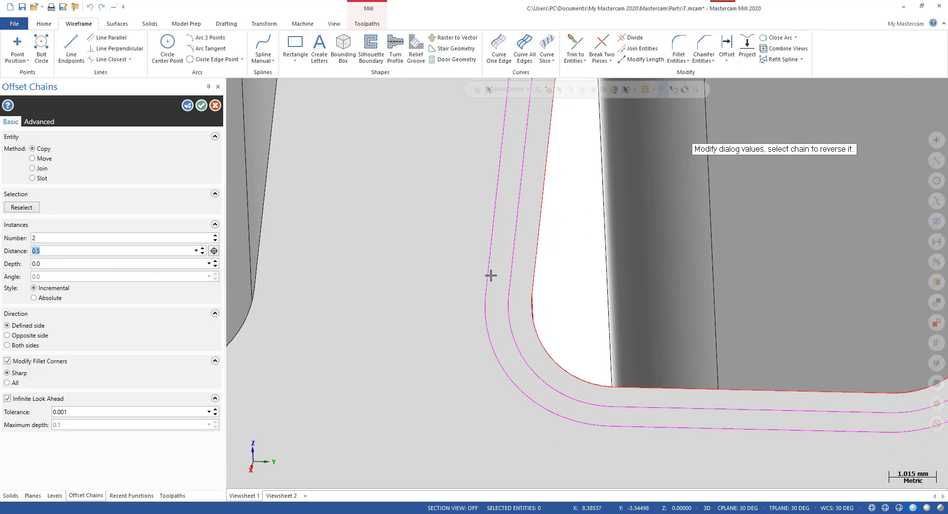
{"action": "left_click", "coordinate": [201, 105]}
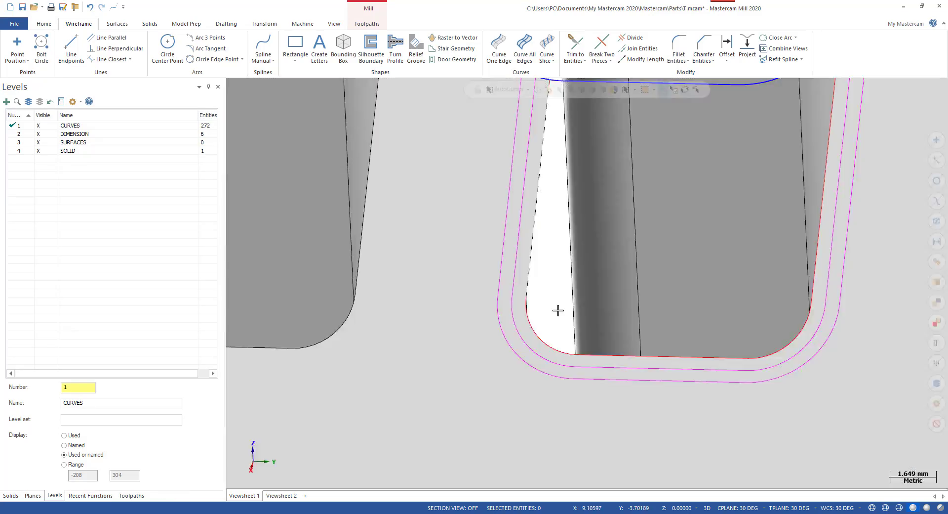
Create a flat boundary surface between the inner and outer offset chains around the pocket rim
{"action": "scroll", "coordinate": [601, 349], "scroll_direction": "down", "scroll_amount": 3}
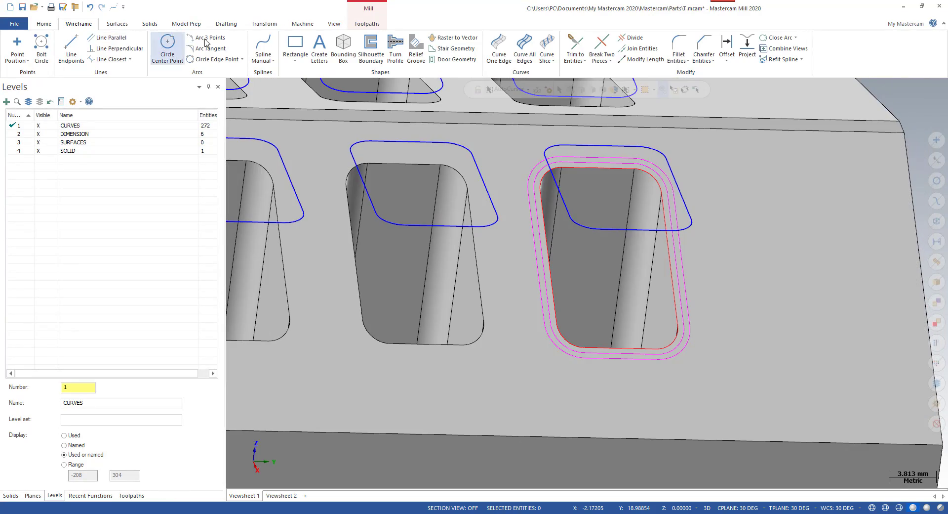
{"action": "left_click", "coordinate": [118, 24]}
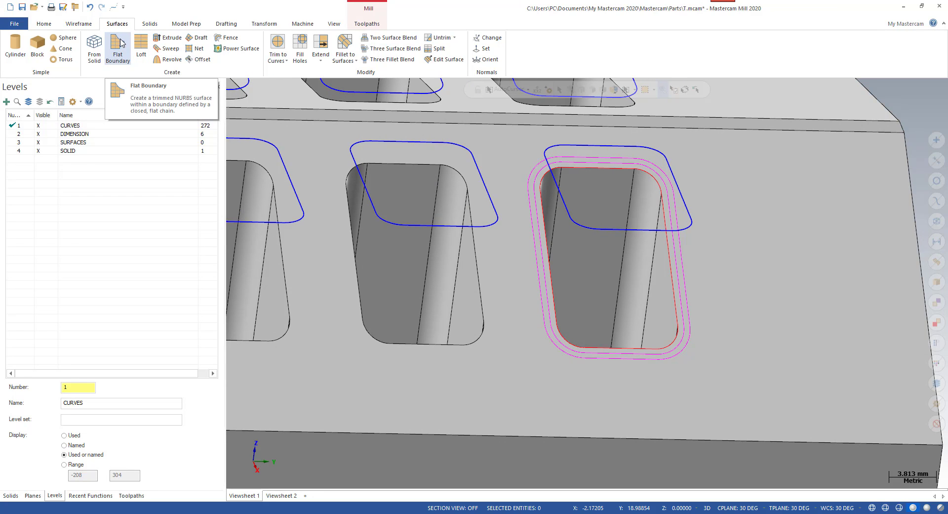
{"action": "left_click", "coordinate": [118, 47]}
{"action": "scroll", "coordinate": [660, 381], "scroll_direction": "up", "scroll_amount": 4}
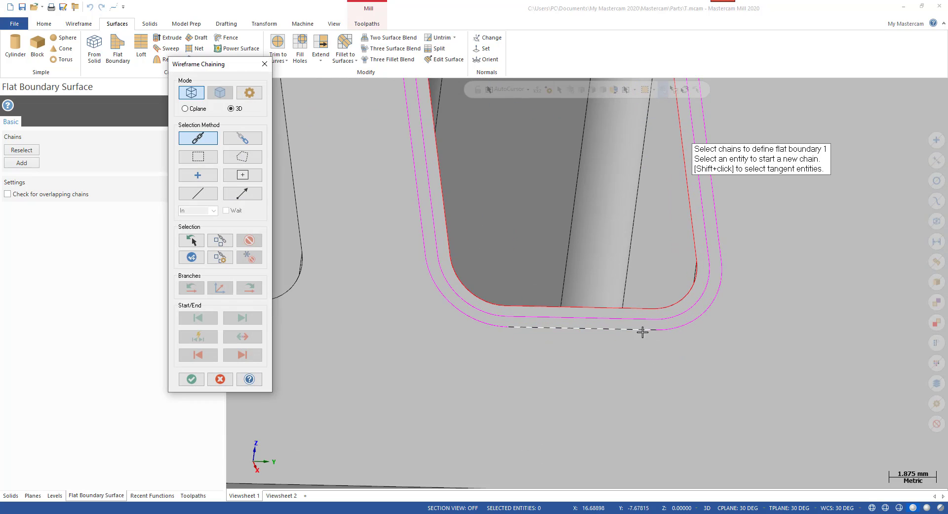
{"action": "left_click", "coordinate": [645, 318]}
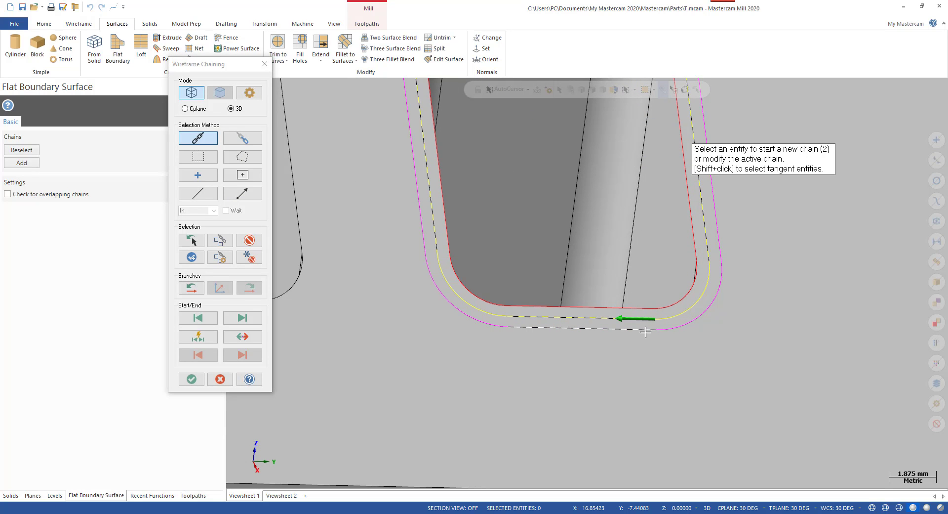
{"action": "left_click", "coordinate": [645, 331]}
{"action": "scroll", "coordinate": [650, 373], "scroll_direction": "down", "scroll_amount": 4}
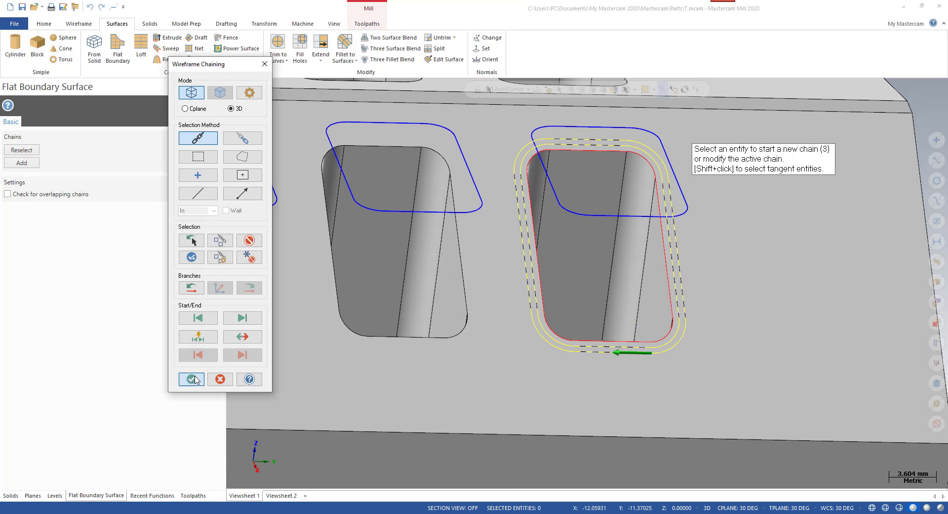
{"action": "left_click", "coordinate": [192, 378]}
{"action": "scroll", "coordinate": [705, 329], "scroll_direction": "up", "scroll_amount": 2}
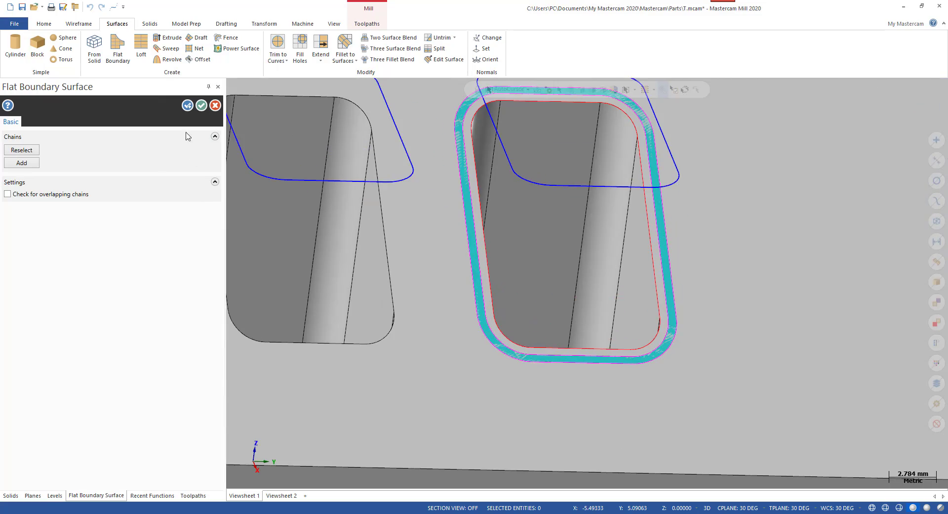
{"action": "left_click", "coordinate": [201, 105]}
Examine the flat boundary surface around the pocket from several angles, turning shading off and back on
{"action": "middle_click_drag", "start_coordinate": [523, 266], "coordinate": [492, 261]}
{"action": "scroll", "coordinate": [560, 365], "scroll_direction": "down", "scroll_amount": 2}
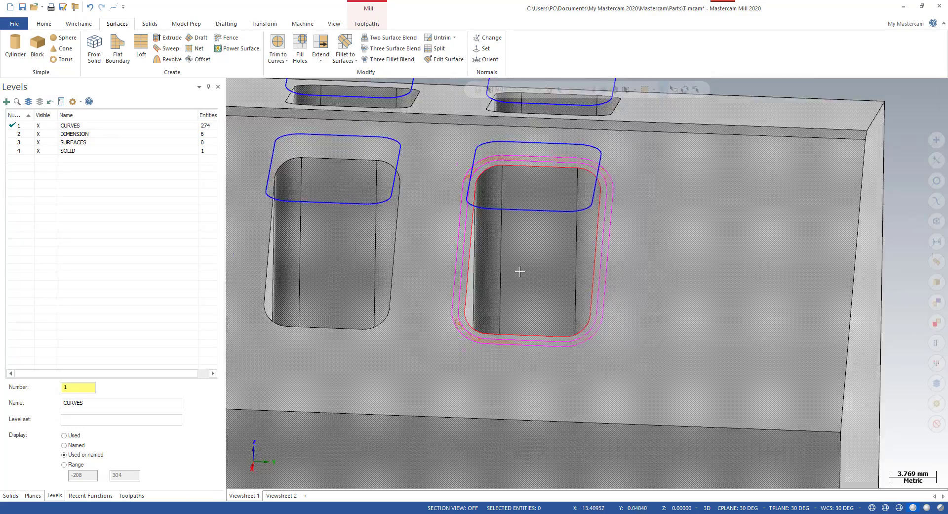
{"action": "scroll", "coordinate": [523, 277], "scroll_direction": "up", "scroll_amount": 2}
{"action": "key", "text": "alt+s"}
{"action": "scroll", "coordinate": [573, 302], "scroll_direction": "down", "scroll_amount": 1}
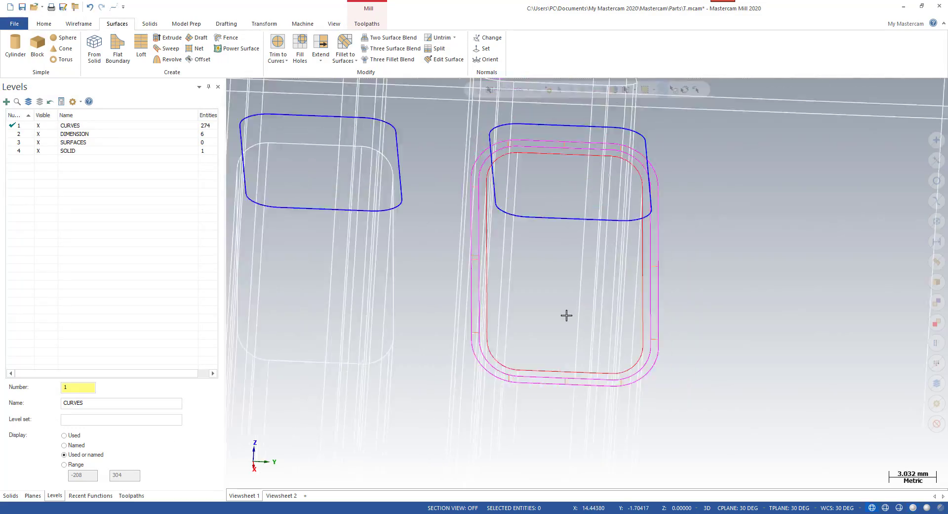
{"action": "key", "text": "alt+s"}
{"action": "scroll", "coordinate": [561, 311], "scroll_direction": "up", "scroll_amount": 2}
{"action": "scroll", "coordinate": [461, 343], "scroll_direction": "down", "scroll_amount": 1}
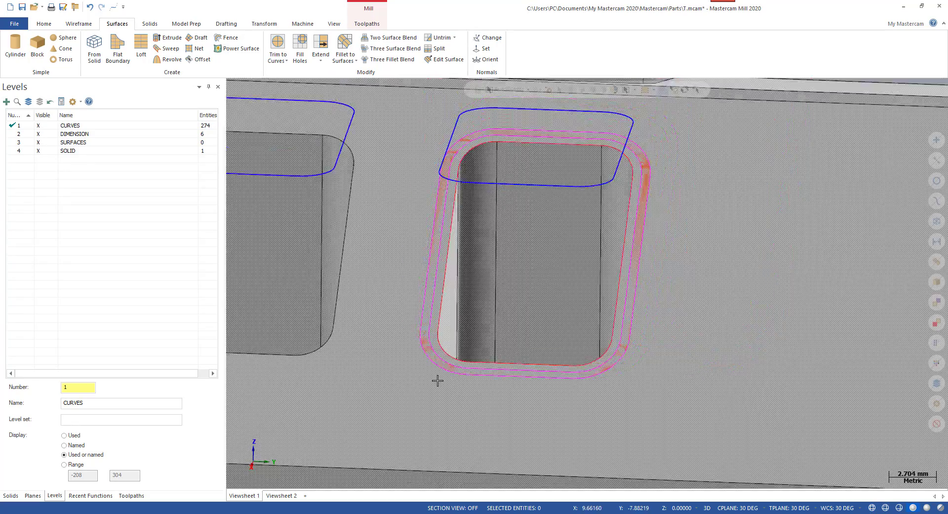
{"action": "scroll", "coordinate": [527, 220], "scroll_direction": "up", "scroll_amount": 4}
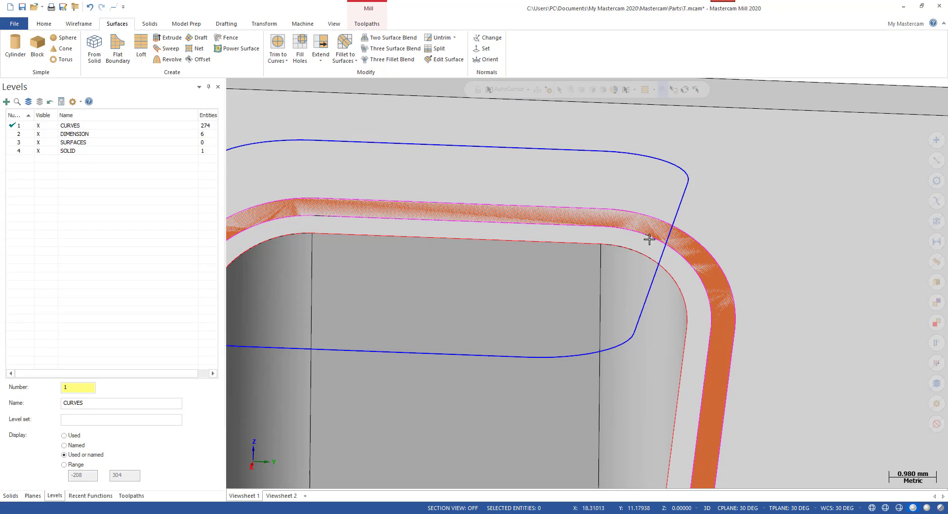
{"action": "scroll", "coordinate": [657, 244], "scroll_direction": "down", "scroll_amount": 6}
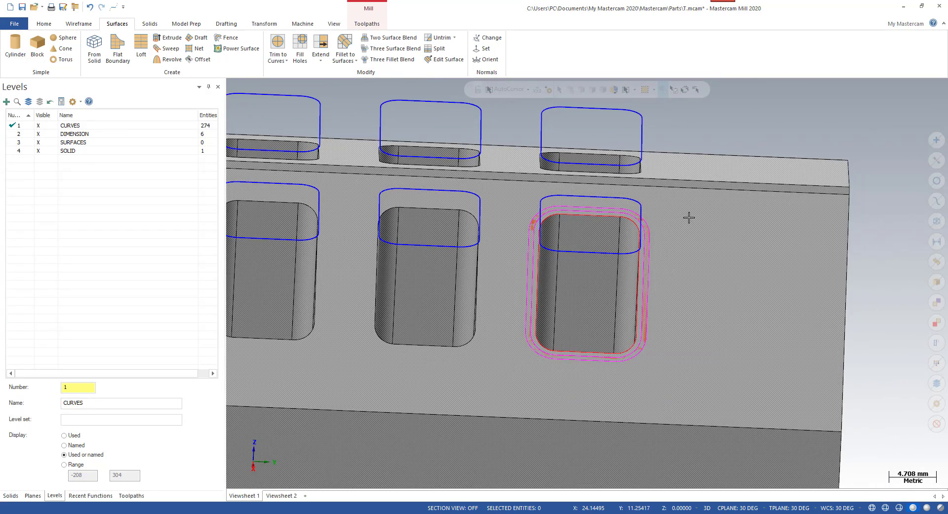
{"action": "scroll", "coordinate": [657, 262], "scroll_direction": "up", "scroll_amount": 3}
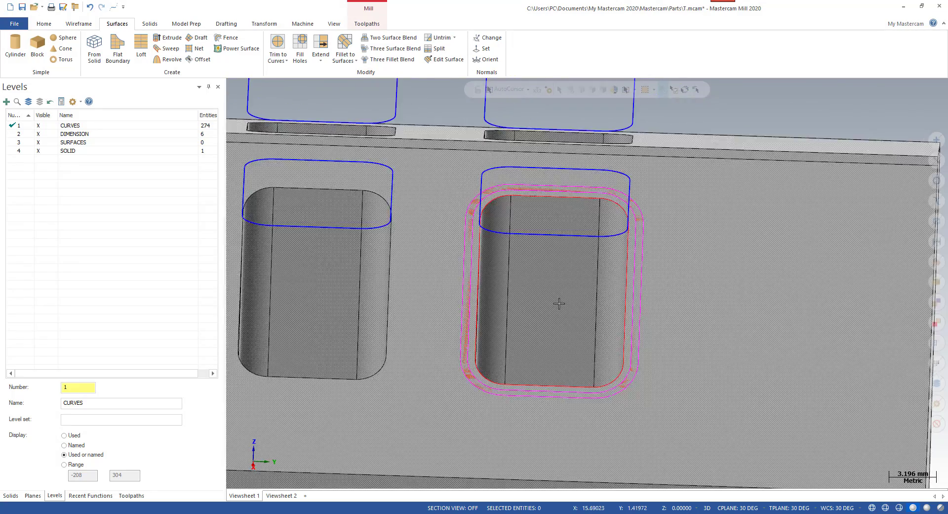
{"action": "scroll", "coordinate": [545, 306], "scroll_direction": "down", "scroll_amount": 3}
{"action": "scroll", "coordinate": [473, 271], "scroll_direction": "up", "scroll_amount": 8}
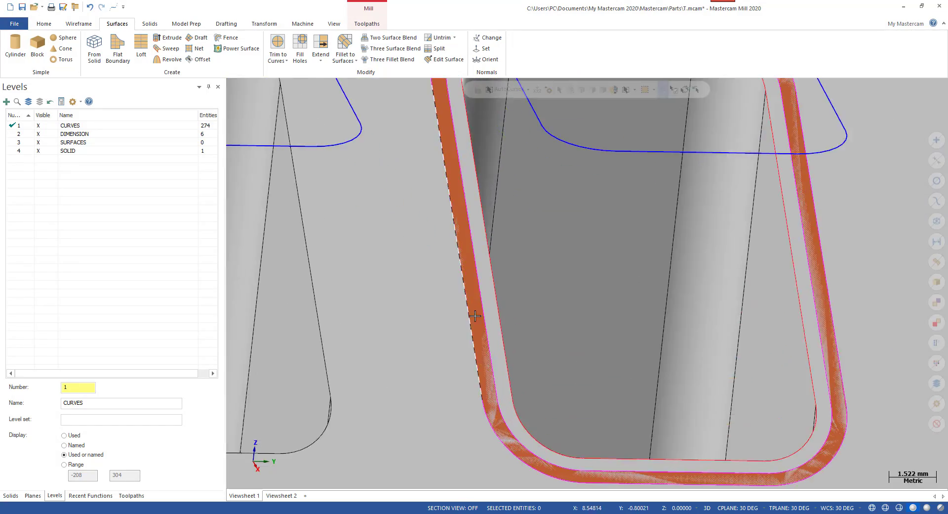
{"action": "scroll", "coordinate": [468, 267], "scroll_direction": "down", "scroll_amount": 6}
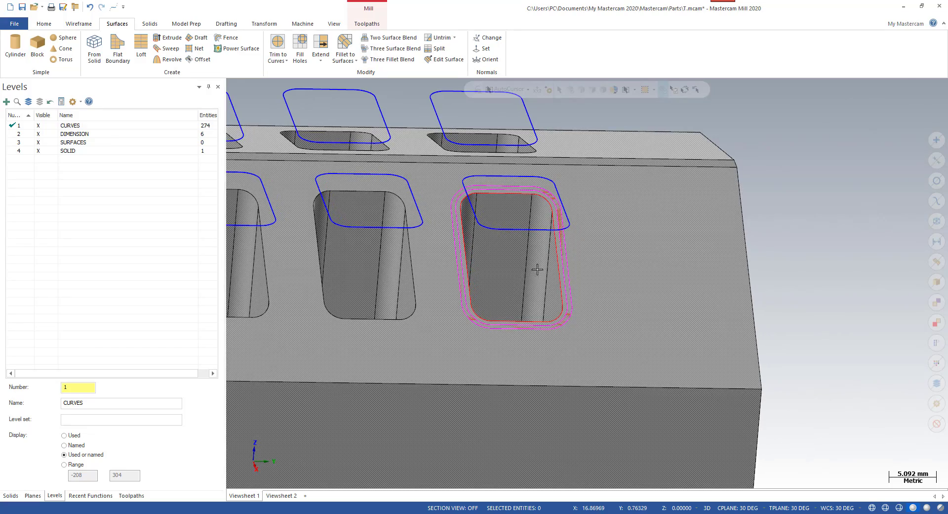
{"action": "mouse_move", "coordinate": [537, 269]}
{"action": "middle_mouse_down"}
{"action": "mouse_move", "coordinate": [674, 256]}
{"action": "mouse_move", "coordinate": [559, 244]}
{"action": "mouse_move", "coordinate": [564, 293]}
{"action": "mouse_move", "coordinate": [546, 239]}
{"action": "middle_mouse_up"}
{"action": "scroll", "coordinate": [616, 262], "scroll_direction": "down", "scroll_amount": 3}
{"action": "scroll", "coordinate": [618, 259], "scroll_direction": "up", "scroll_amount": 3}
{"action": "scroll", "coordinate": [559, 246], "scroll_direction": "up", "scroll_amount": 1}
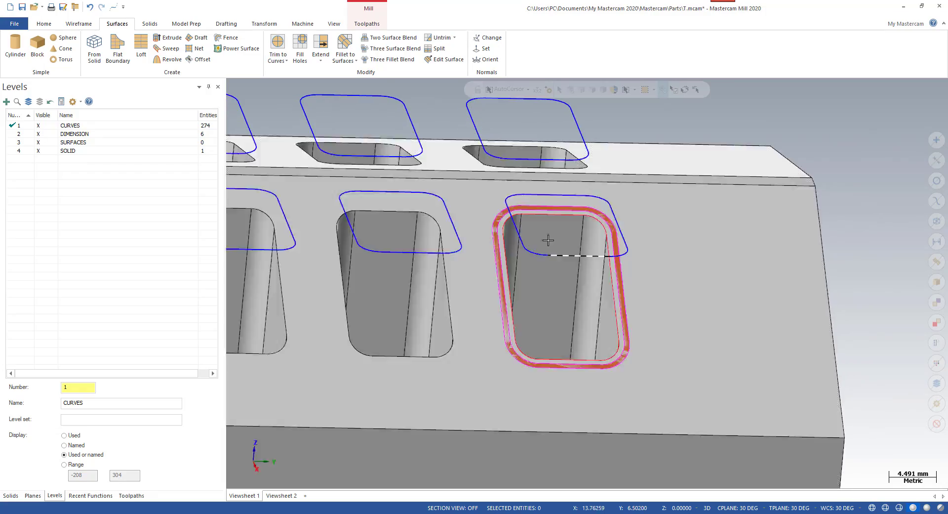
Create a flat boundary surface covering the pocket opening on the 30-degree face from the rim curve chain
{"action": "scroll", "coordinate": [543, 208], "scroll_direction": "up", "scroll_amount": 4}
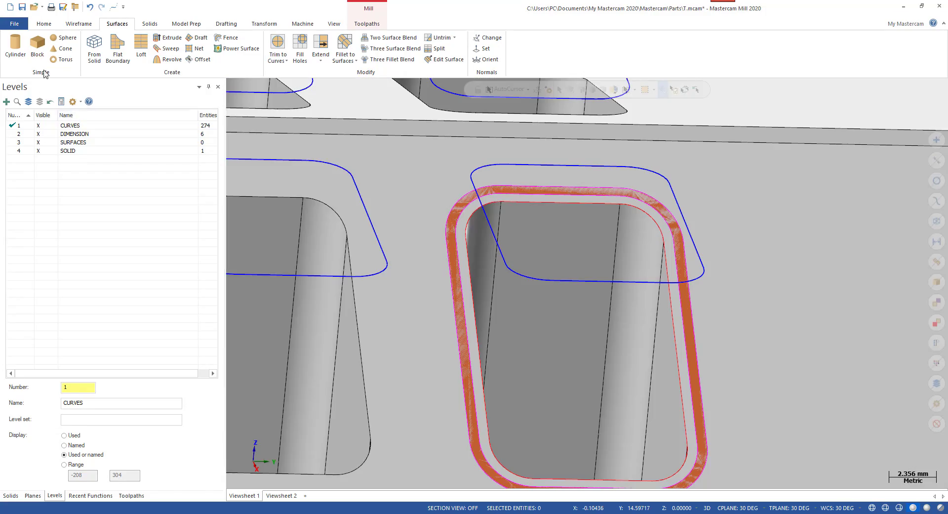
{"action": "left_click", "coordinate": [117, 49]}
{"action": "scroll", "coordinate": [536, 211], "scroll_direction": "down", "scroll_amount": 3}
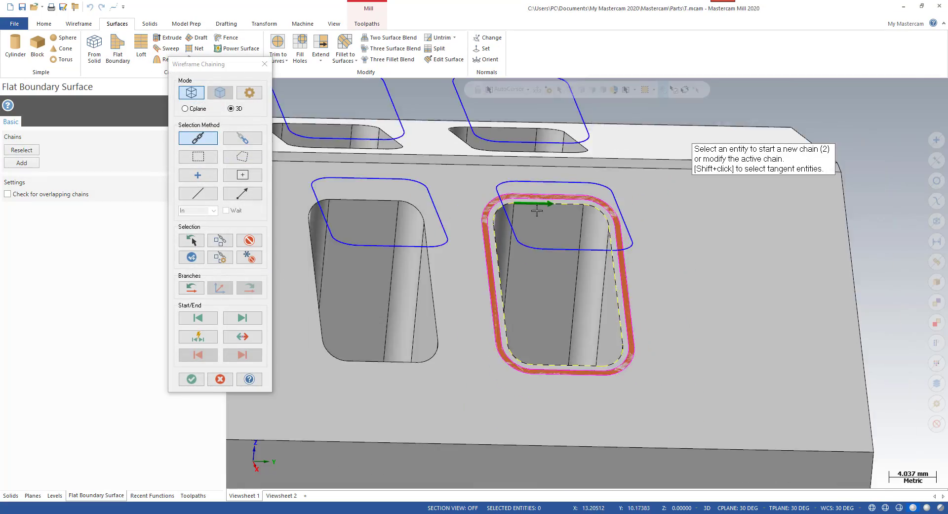
{"action": "scroll", "coordinate": [537, 211], "scroll_direction": "down", "scroll_amount": 2}
{"action": "left_click", "coordinate": [192, 379]}
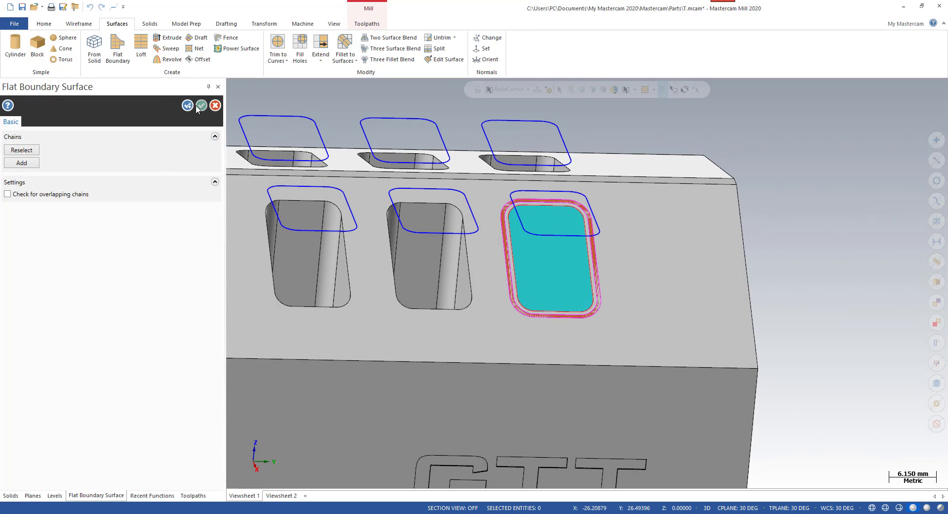
{"action": "left_click", "coordinate": [201, 106]}
{"action": "scroll", "coordinate": [557, 255], "scroll_direction": "up", "scroll_amount": 2}
{"action": "left_click", "coordinate": [561, 246]}
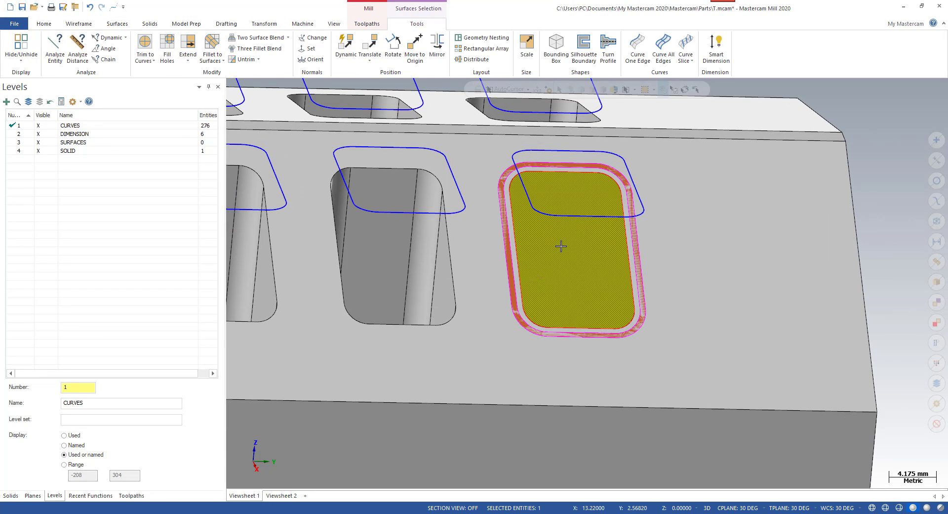
{"action": "left_click", "coordinate": [546, 268]}
Make the 15 DEG plane the active WCS, construction plane and tool plane
{"action": "mouse_move", "coordinate": [546, 268]}
{"action": "middle_mouse_down"}
{"action": "mouse_move", "coordinate": [612, 309]}
{"action": "mouse_move", "coordinate": [698, 311]}
{"action": "mouse_move", "coordinate": [466, 226]}
{"action": "mouse_move", "coordinate": [549, 253]}
{"action": "mouse_move", "coordinate": [514, 245]}
{"action": "middle_mouse_up"}
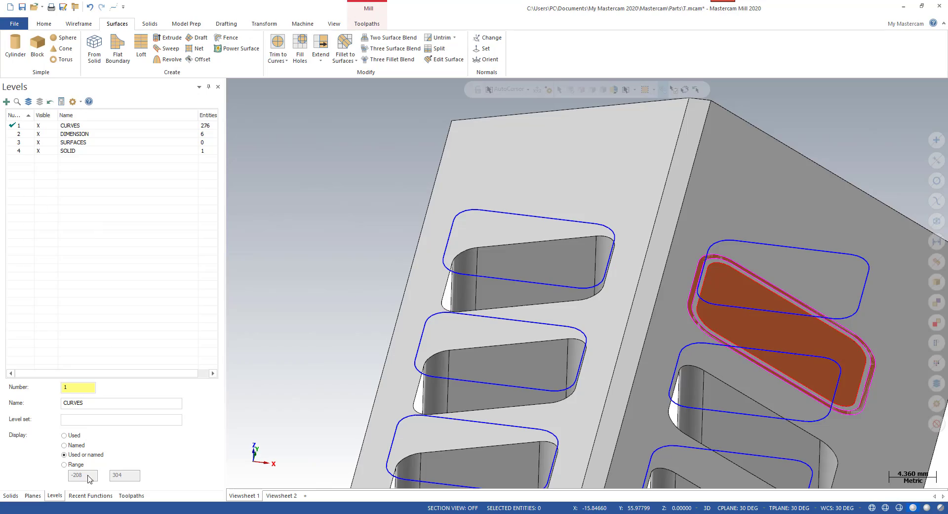
{"action": "scroll", "coordinate": [575, 281], "scroll_direction": "down", "scroll_amount": 2}
{"action": "scroll", "coordinate": [723, 357], "scroll_direction": "up", "scroll_amount": 2}
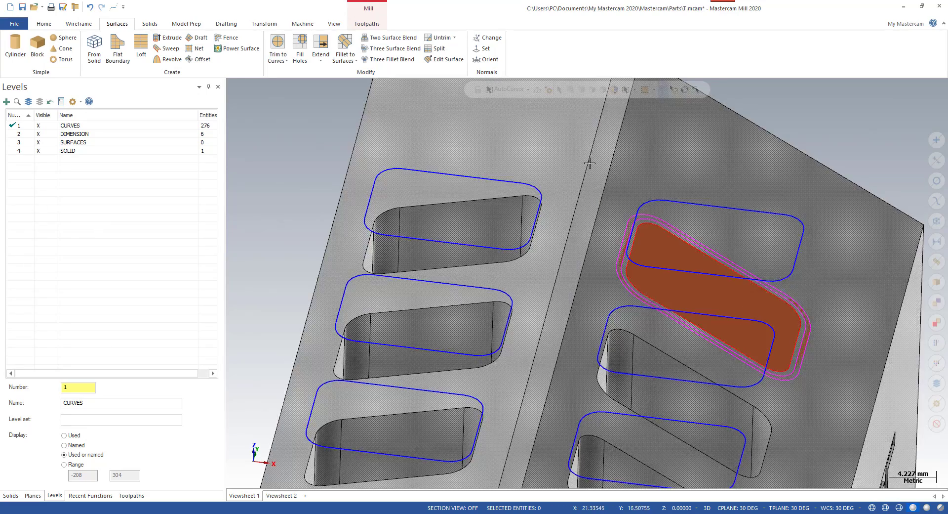
{"action": "scroll", "coordinate": [589, 163], "scroll_direction": "down", "scroll_amount": 4}
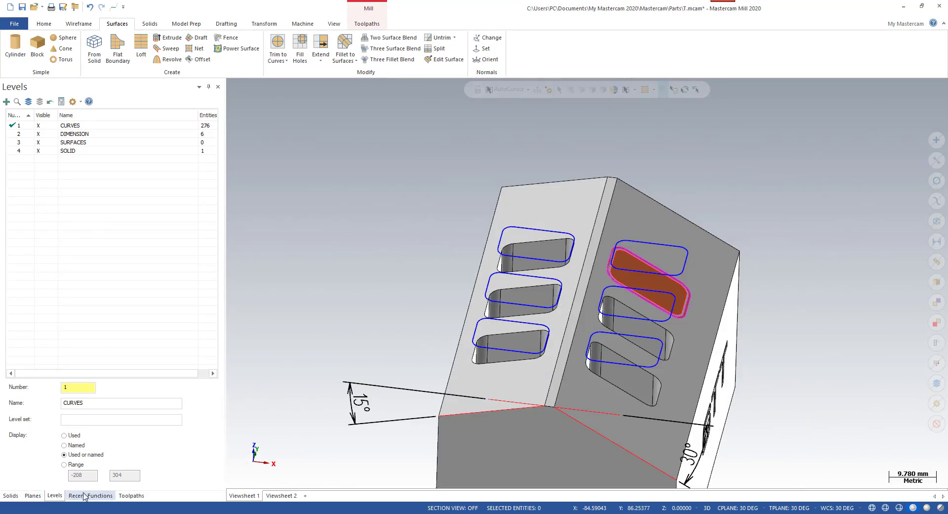
{"action": "left_click", "coordinate": [32, 495]}
{"action": "left_click", "coordinate": [28, 211]}
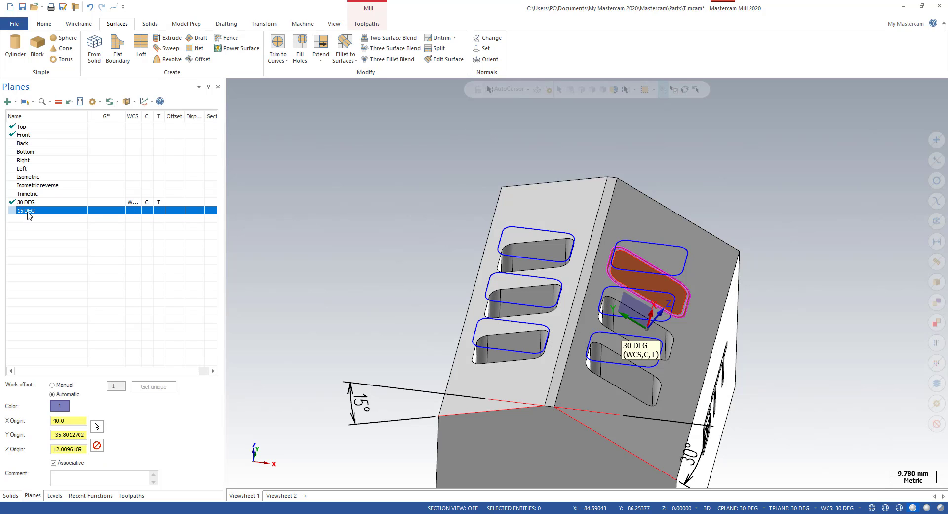
{"action": "scroll", "coordinate": [603, 250], "scroll_direction": "down", "scroll_amount": 1}
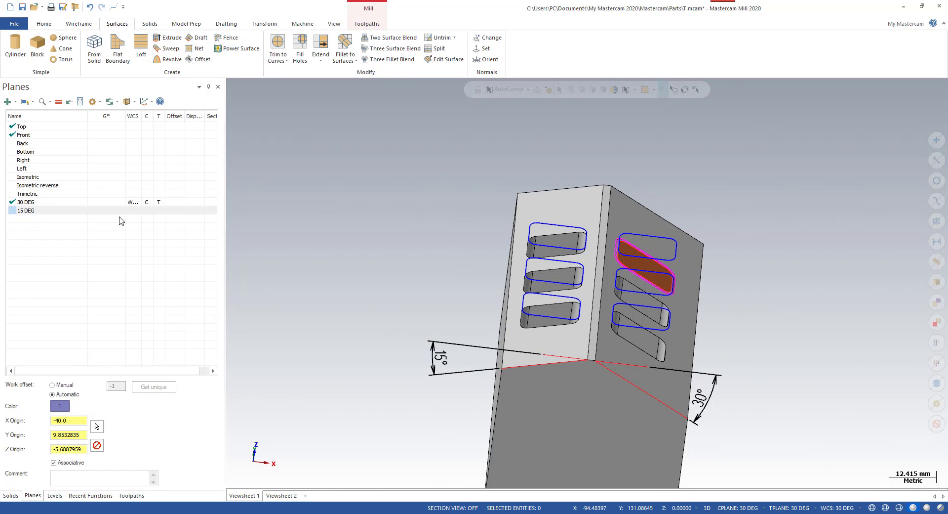
{"action": "left_click", "coordinate": [34, 210]}
{"action": "left_click", "coordinate": [58, 102]}
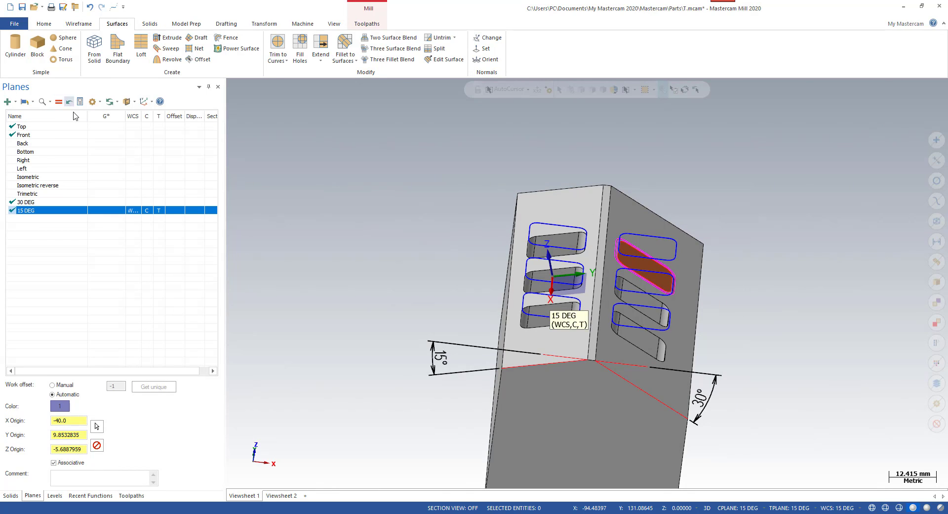
{"action": "key", "text": "alt+1"}
Create curves on every rim edge of the end pocket on the 15-degree face, beside the already covered 30-degree pocket
{"action": "scroll", "coordinate": [542, 262], "scroll_direction": "down", "scroll_amount": 3}
{"action": "scroll", "coordinate": [472, 291], "scroll_direction": "up", "scroll_amount": 2}
{"action": "middle_click_drag", "start_coordinate": [470, 293], "coordinate": [474, 267]}
{"action": "scroll", "coordinate": [473, 267], "scroll_direction": "up", "scroll_amount": 2}
{"action": "left_click", "coordinate": [79, 24]}
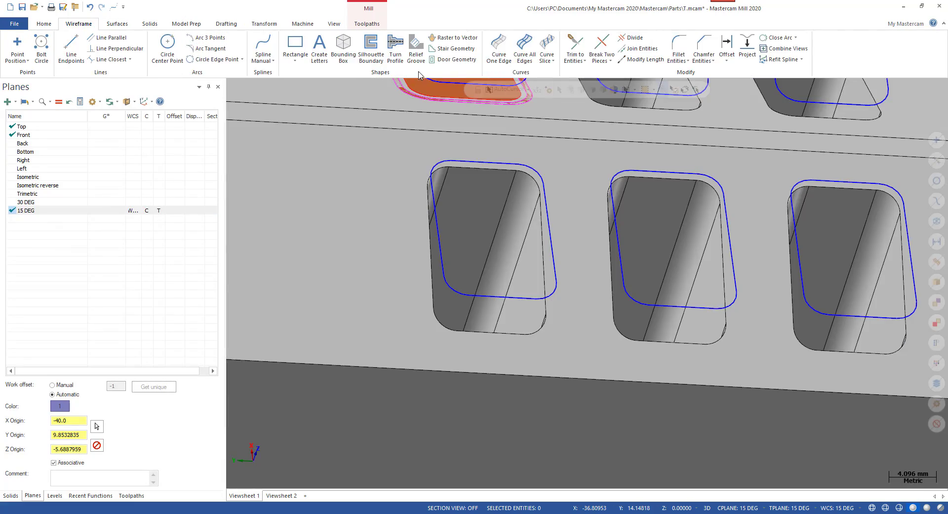
{"action": "left_click", "coordinate": [498, 52]}
{"action": "left_click", "coordinate": [432, 229]}
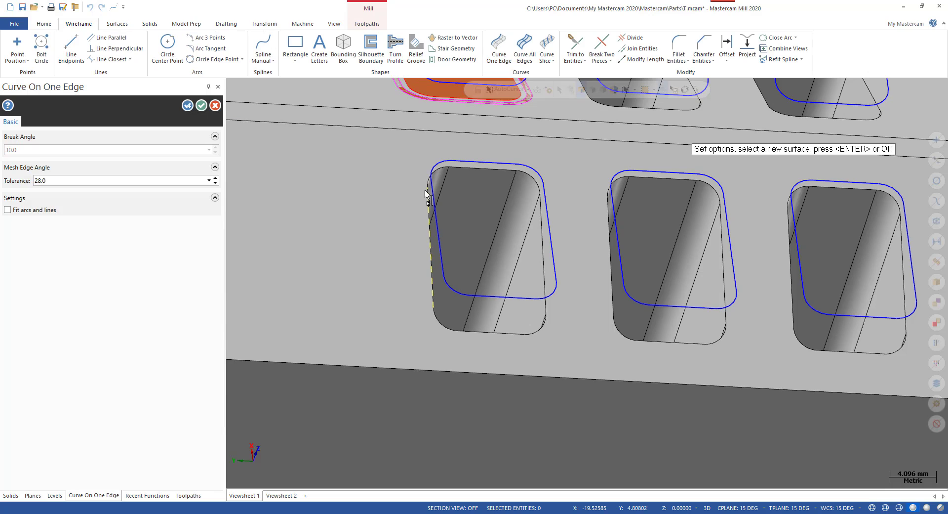
{"action": "left_click", "coordinate": [425, 179]}
{"action": "left_click", "coordinate": [467, 171]}
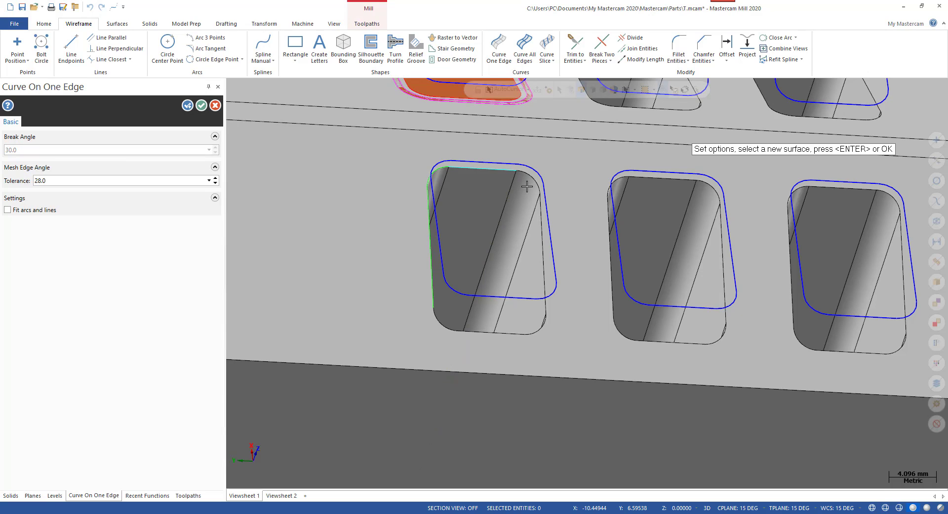
{"action": "left_click", "coordinate": [536, 191]}
{"action": "left_click", "coordinate": [542, 225]}
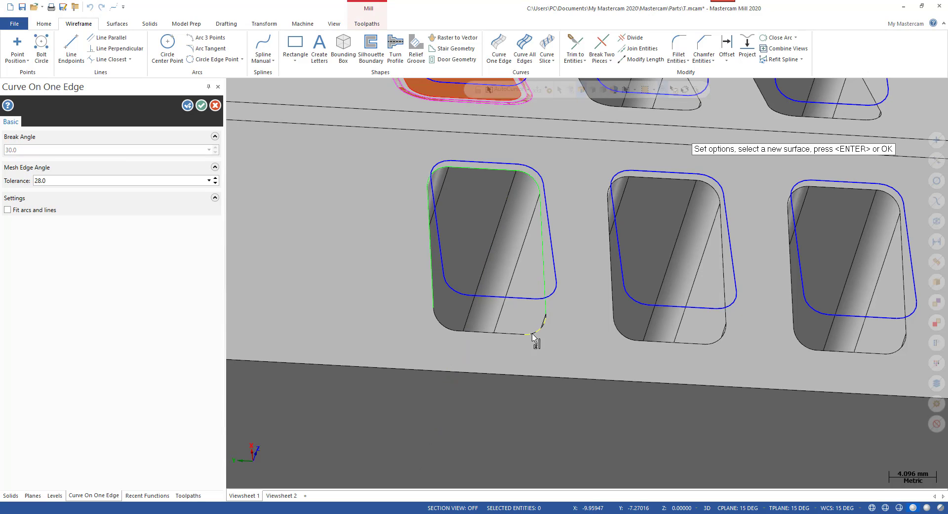
{"action": "left_click", "coordinate": [534, 333]}
{"action": "left_click", "coordinate": [484, 332]}
{"action": "left_click", "coordinate": [436, 323]}
{"action": "key", "text": "Return"}
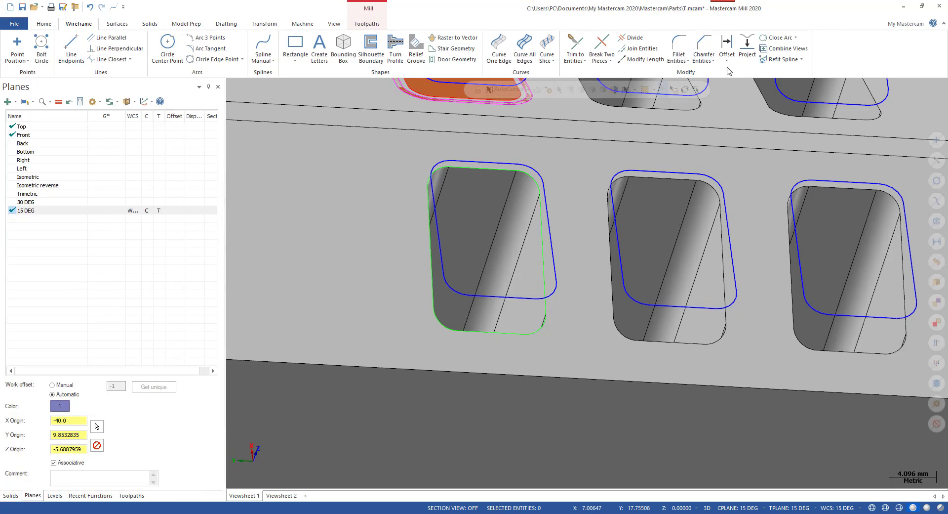
Chain the new rim curves on the 15-degree face for a copied chain offset at a distance of 0.5
{"action": "left_click", "coordinate": [726, 60]}
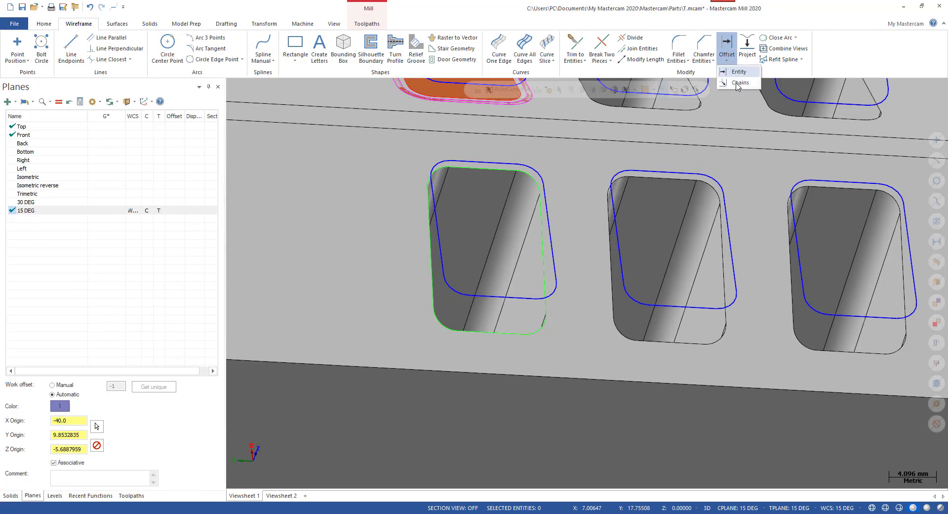
{"action": "left_click", "coordinate": [738, 83]}
{"action": "left_click", "coordinate": [514, 338]}
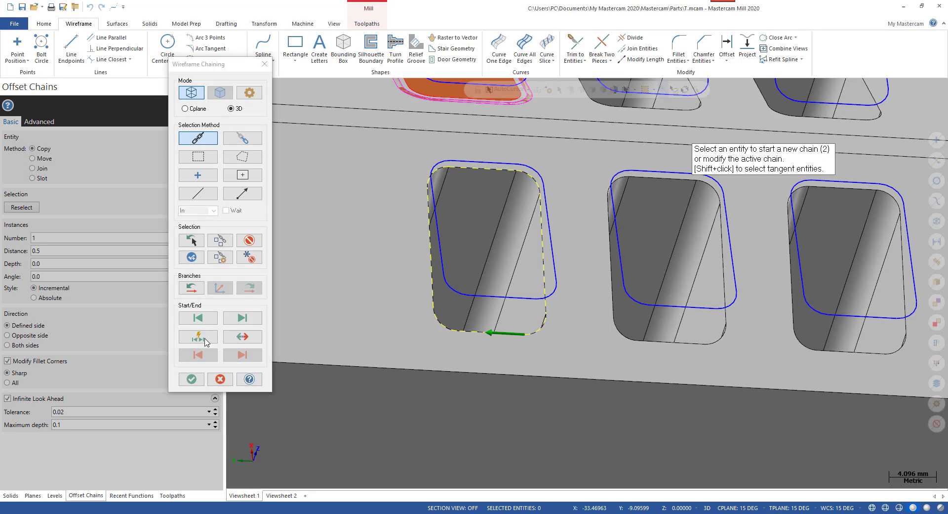
{"action": "left_click", "coordinate": [192, 379]}
{"action": "scroll", "coordinate": [483, 324], "scroll_direction": "up", "scroll_amount": 2}
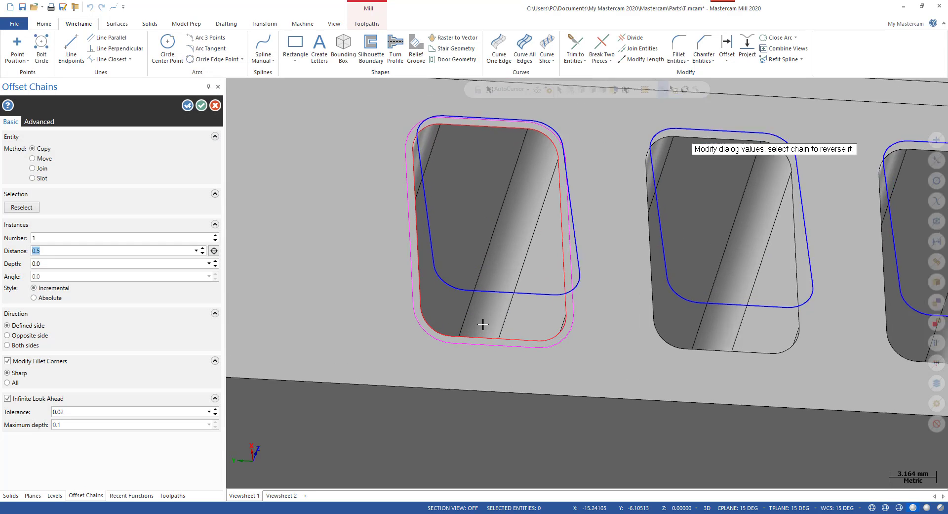
{"action": "scroll", "coordinate": [482, 324], "scroll_direction": "up", "scroll_amount": 1}
{"action": "middle_click_drag", "start_coordinate": [500, 330], "coordinate": [496, 328]}
{"action": "scroll", "coordinate": [546, 330], "scroll_direction": "down", "scroll_amount": 3}
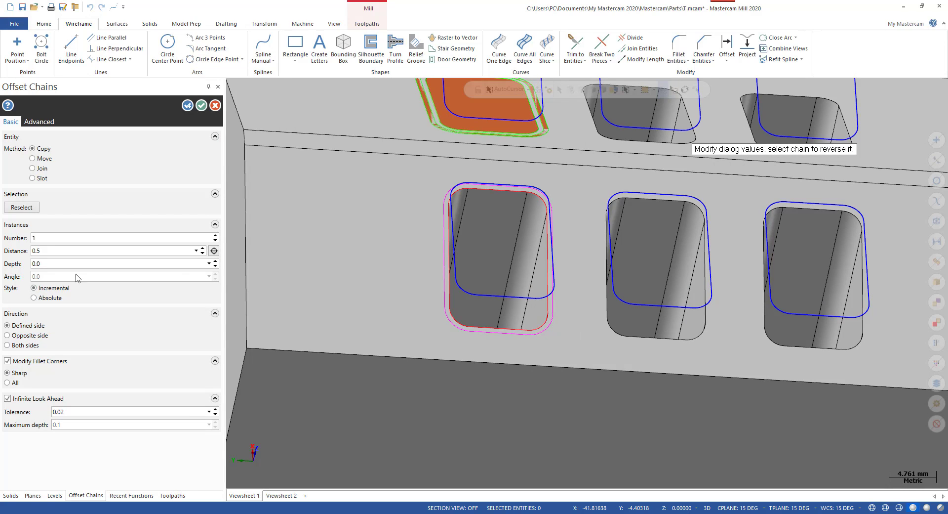
Set the chain offset tolerance to 0.001 and the number of copies to 2, and create the offsets
{"action": "left_click", "coordinate": [65, 410]}
{"action": "scroll", "coordinate": [447, 316], "scroll_direction": "up", "scroll_amount": 10}
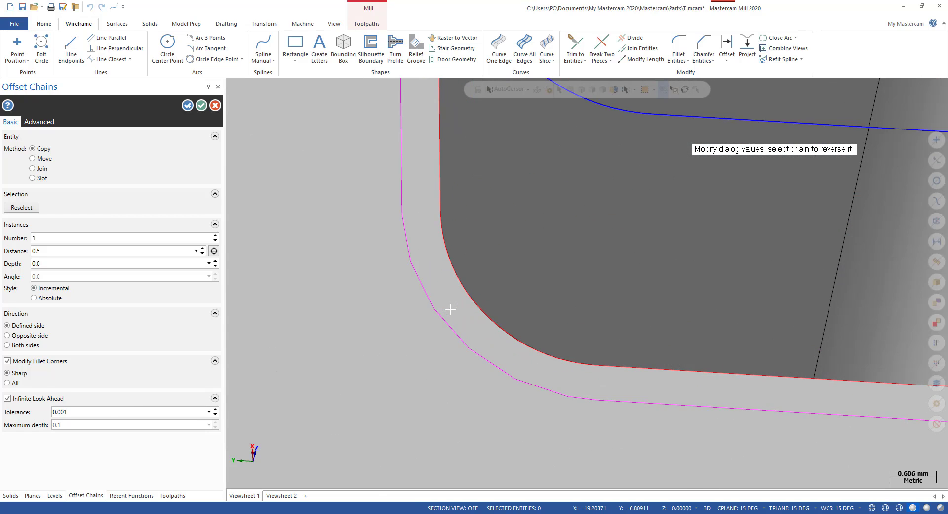
{"action": "scroll", "coordinate": [445, 321], "scroll_direction": "down", "scroll_amount": 7}
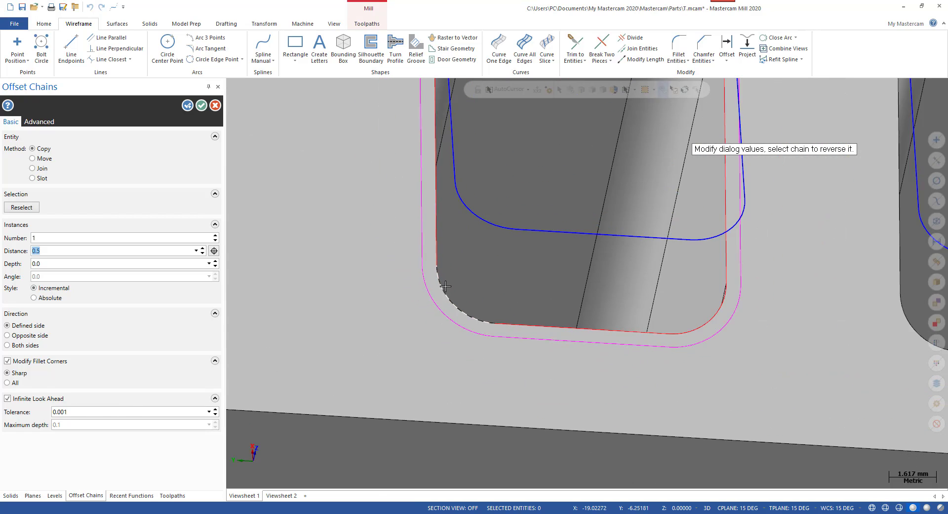
{"action": "scroll", "coordinate": [449, 286], "scroll_direction": "down", "scroll_amount": 1}
{"action": "left_click", "coordinate": [215, 235]}
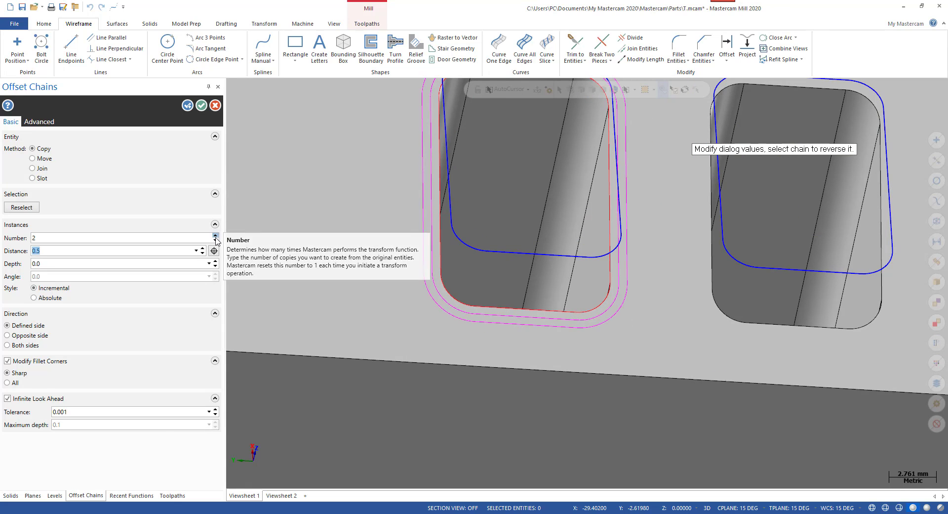
{"action": "scroll", "coordinate": [375, 355], "scroll_direction": "down", "scroll_amount": 2}
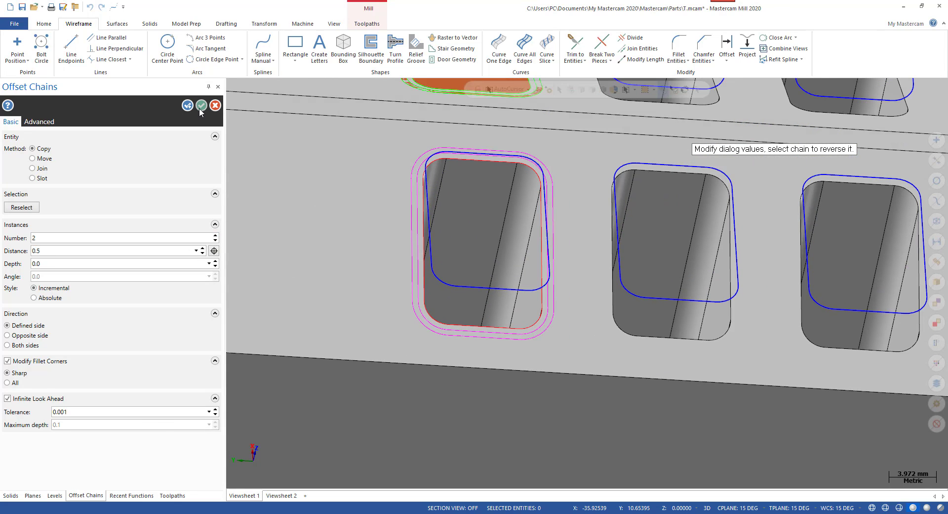
{"action": "left_click", "coordinate": [201, 106]}
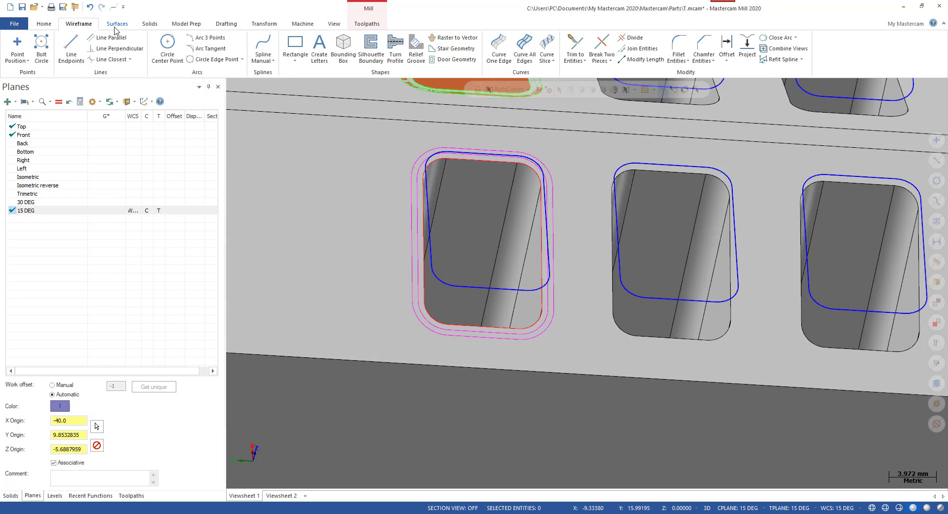
Create flat boundary surfaces between the two offset chains and across the pocket opening on the 15-degree face
{"action": "scroll", "coordinate": [229, 64], "scroll_direction": "down", "scroll_amount": 1}
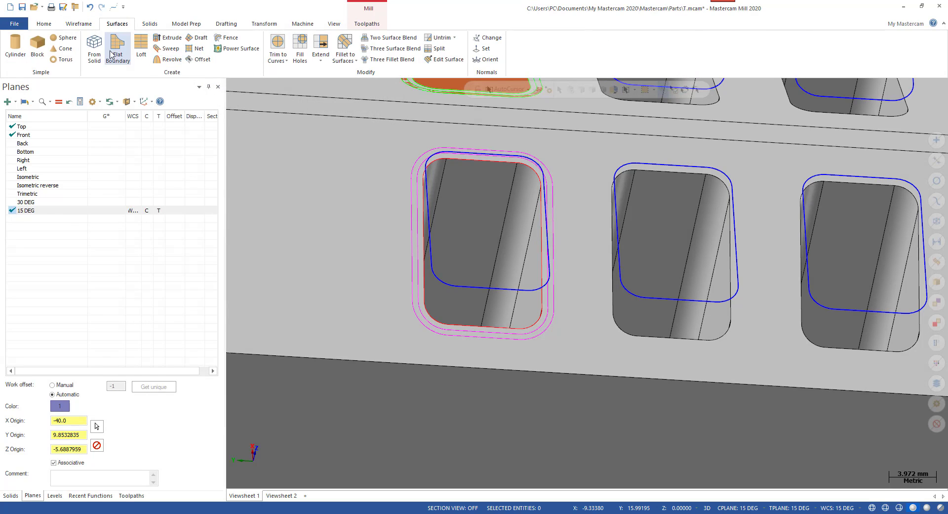
{"action": "left_click", "coordinate": [118, 47]}
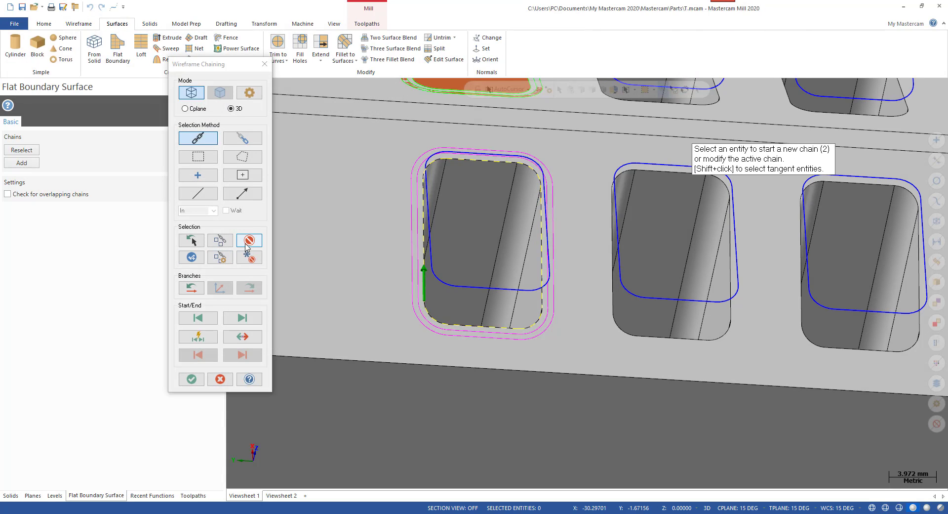
{"action": "left_click", "coordinate": [423, 286]}
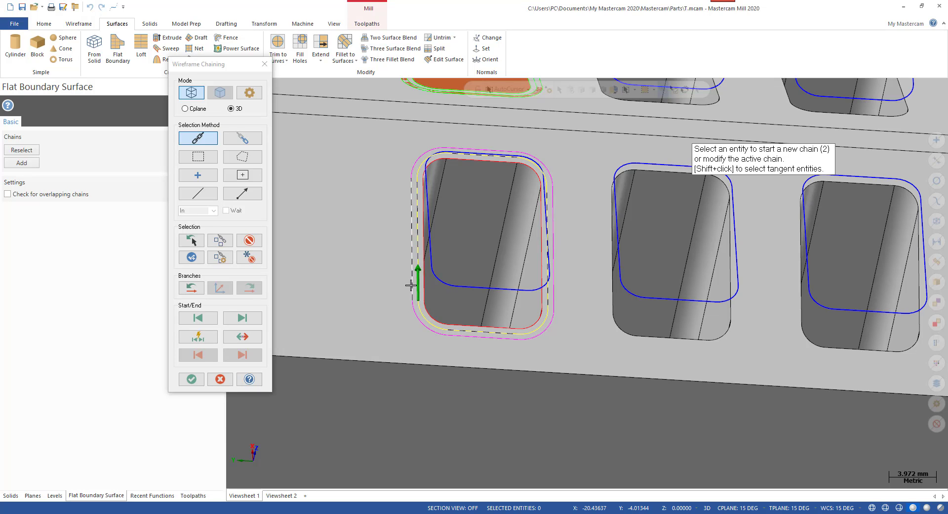
{"action": "left_click", "coordinate": [192, 379]}
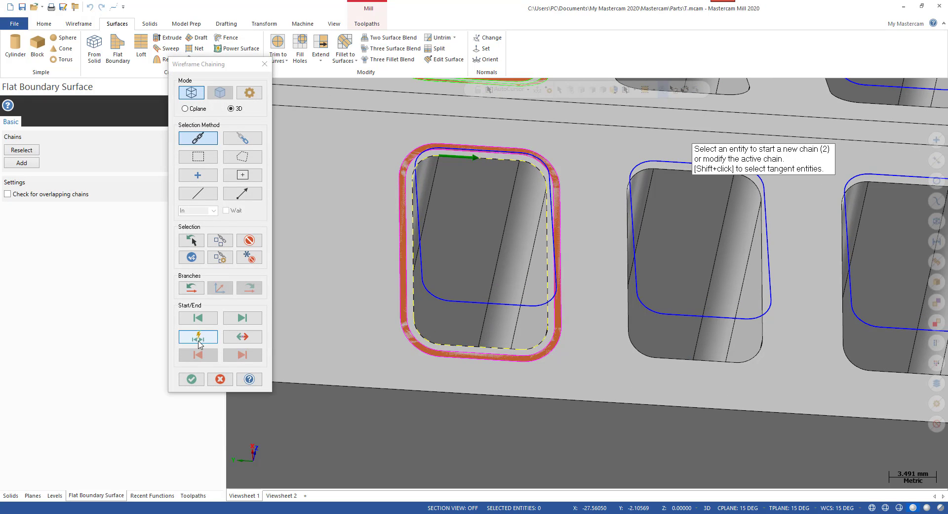
{"action": "left_click", "coordinate": [191, 379]}
{"action": "left_click", "coordinate": [201, 105]}
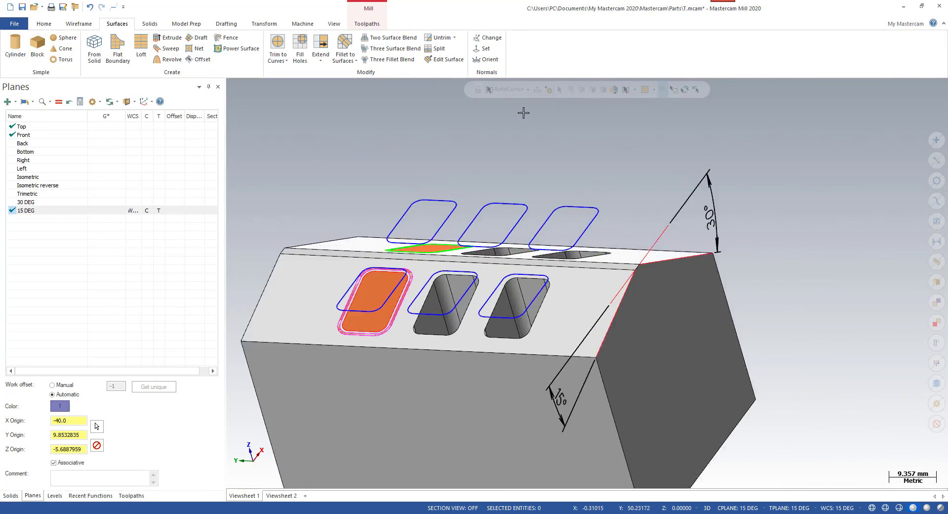
Make the Top plane the active WCS, construction plane and tool plane, and show the part in the Top view
{"action": "left_click", "coordinate": [22, 127]}
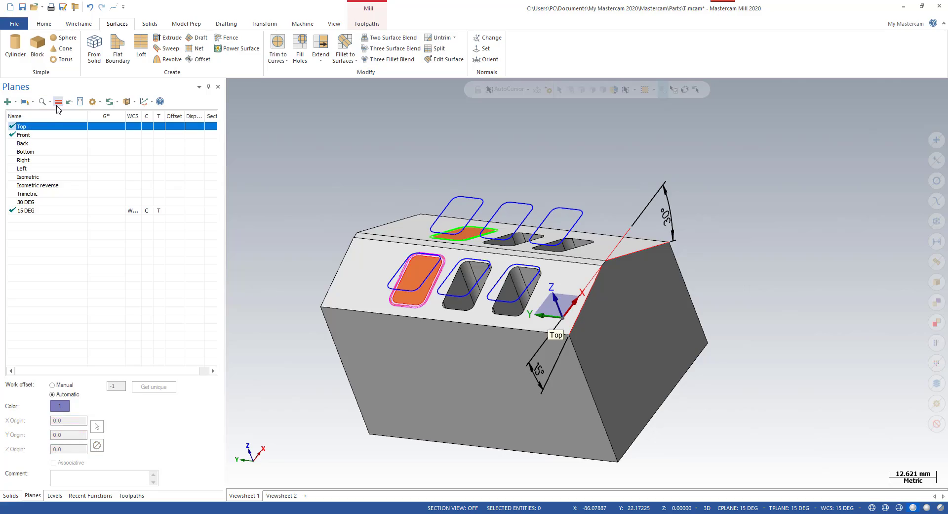
{"action": "key", "text": "alt+1"}
{"action": "scroll", "coordinate": [493, 230], "scroll_direction": "up", "scroll_amount": 3}
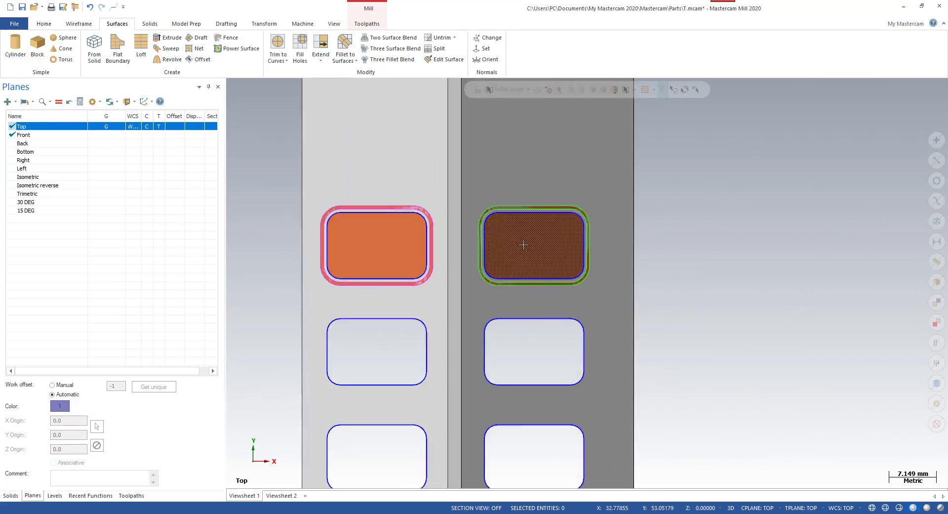
{"action": "middle_click_drag", "start_coordinate": [523, 243], "coordinate": [549, 246]}
{"action": "scroll", "coordinate": [552, 249], "scroll_direction": "up", "scroll_amount": 3}
{"action": "left_click", "coordinate": [578, 266]}
{"action": "scroll", "coordinate": [656, 251], "scroll_direction": "down", "scroll_amount": 3}
{"action": "scroll", "coordinate": [380, 235], "scroll_direction": "up", "scroll_amount": 4}
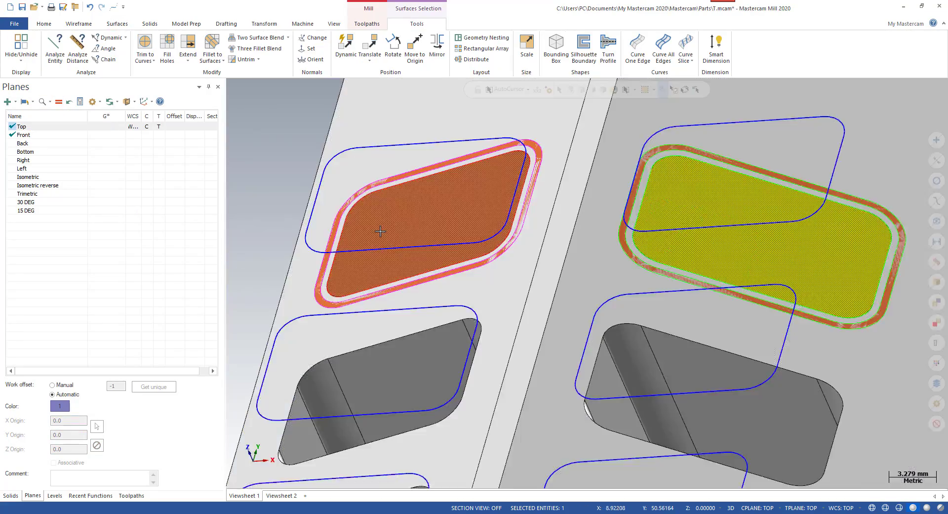
{"action": "left_click", "coordinate": [402, 218]}
{"action": "scroll", "coordinate": [395, 232], "scroll_direction": "down", "scroll_amount": 4}
{"action": "middle_click_drag", "start_coordinate": [440, 290], "coordinate": [442, 222]}
{"action": "key", "text": "d"}
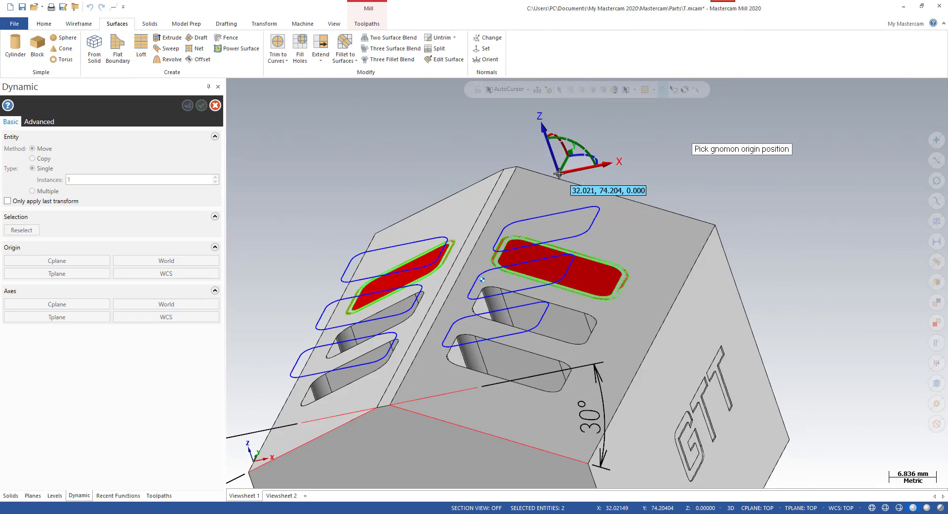
{"action": "left_click", "coordinate": [550, 189]}
{"action": "scroll", "coordinate": [546, 262], "scroll_direction": "up", "scroll_amount": 3}
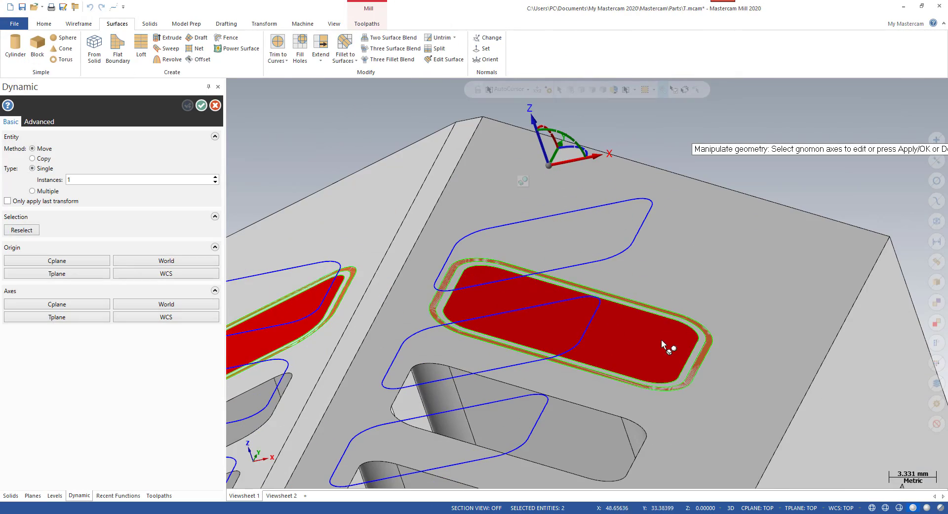
{"action": "scroll", "coordinate": [626, 334], "scroll_direction": "down", "scroll_amount": 2}
{"action": "key", "text": "Escape"}
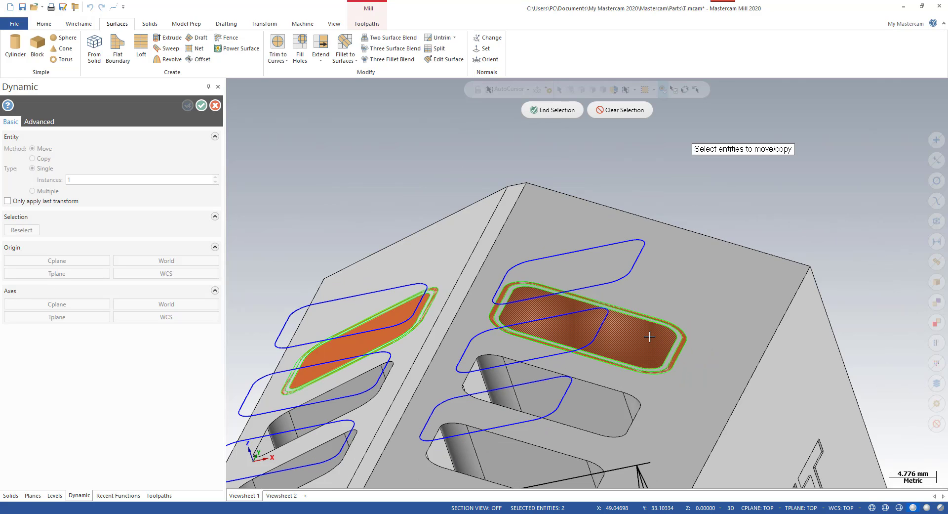
{"action": "key", "text": "Escape"}
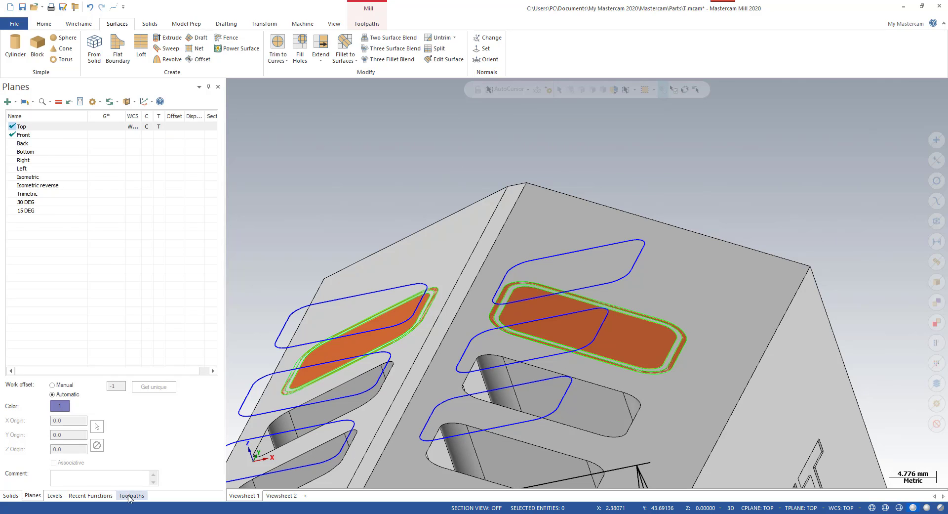
Select the flat pocket cover and rim ring surfaces on both angled faces as machining geometry for toolpath 5, Surface High Speed (Project)
{"action": "left_click", "coordinate": [61, 231]}
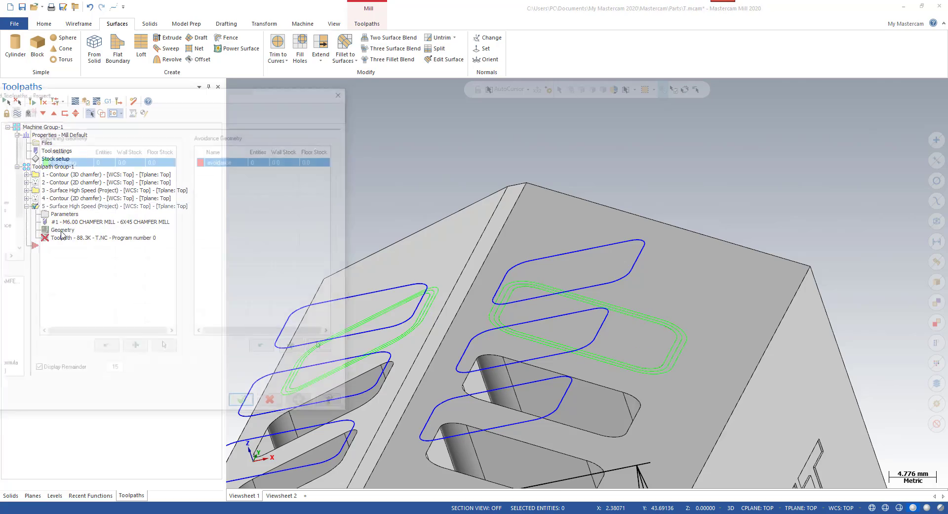
{"action": "left_click", "coordinate": [166, 348]}
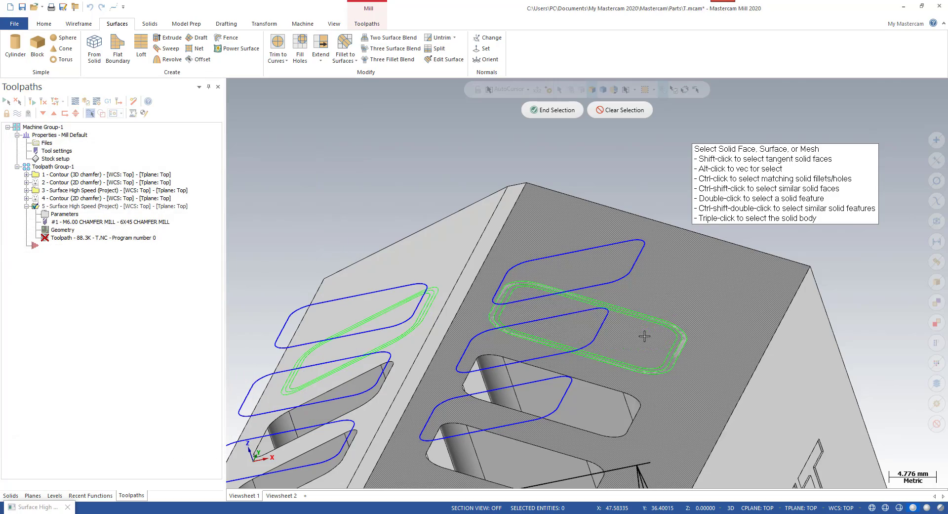
{"action": "left_click", "coordinate": [642, 337]}
{"action": "left_click", "coordinate": [384, 335]}
{"action": "scroll", "coordinate": [642, 344], "scroll_direction": "up", "scroll_amount": 5}
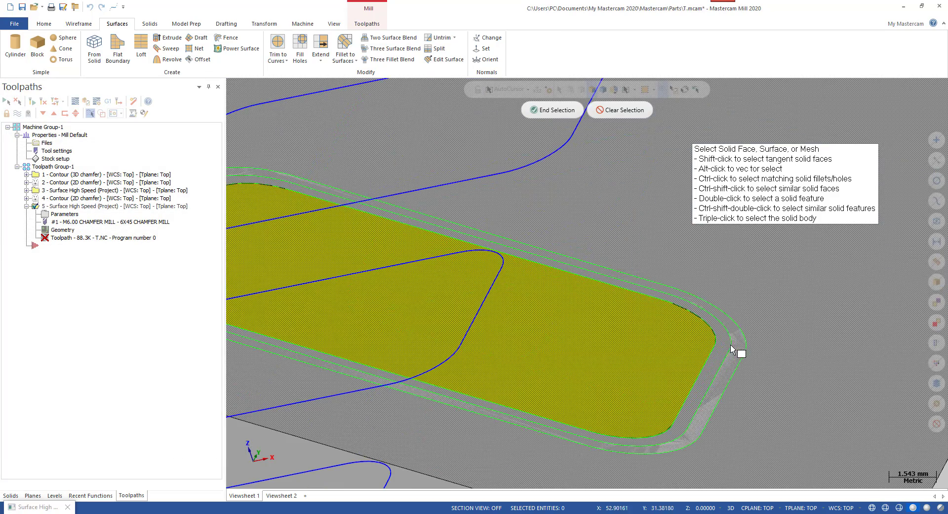
{"action": "scroll", "coordinate": [771, 326], "scroll_direction": "down", "scroll_amount": 4}
{"action": "scroll", "coordinate": [525, 282], "scroll_direction": "up", "scroll_amount": 4}
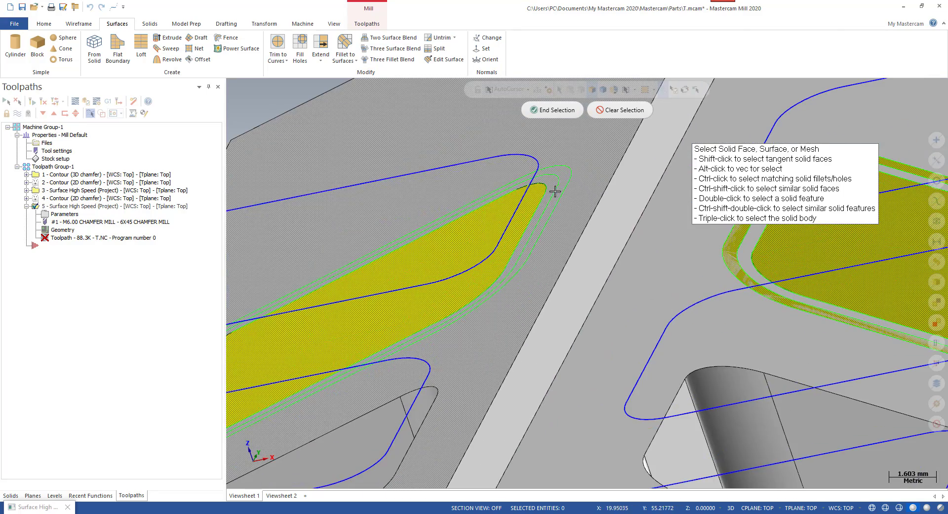
{"action": "scroll", "coordinate": [562, 186], "scroll_direction": "down", "scroll_amount": 7}
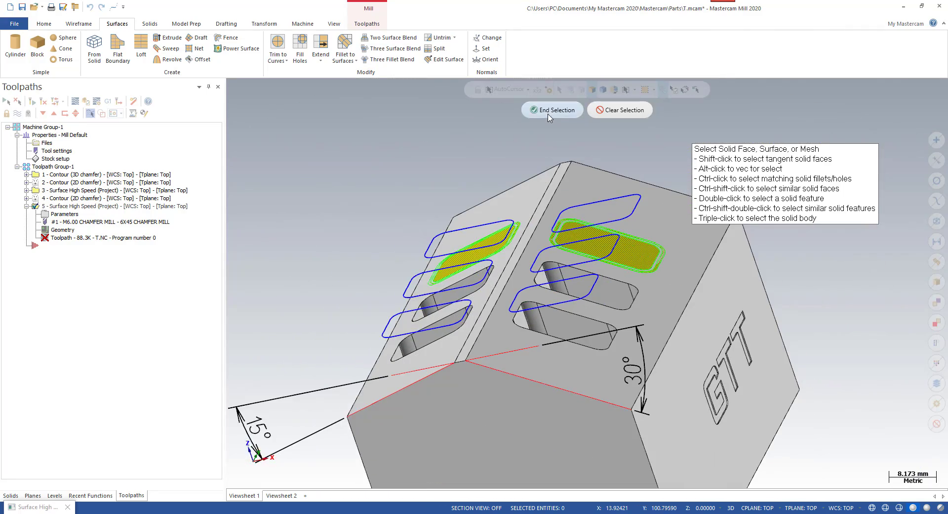
{"action": "left_click", "coordinate": [551, 110]}
{"action": "left_click", "coordinate": [245, 405]}
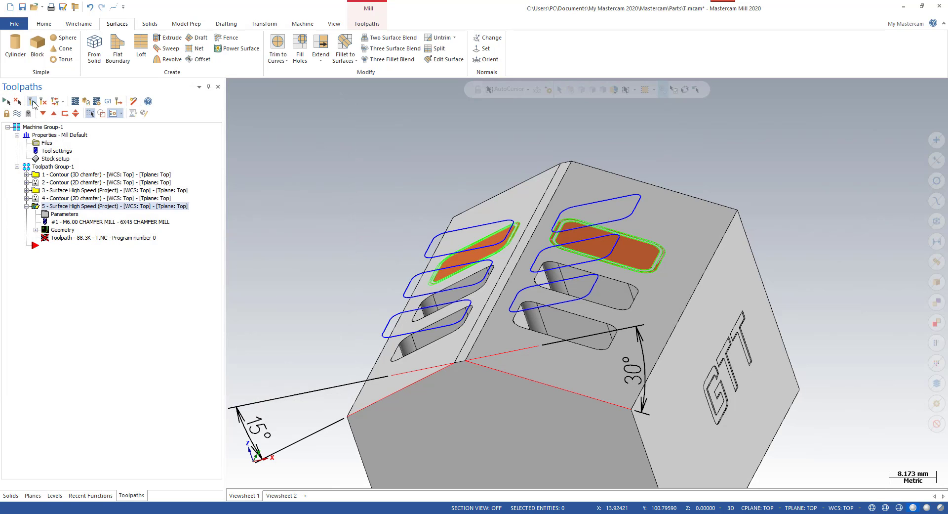
Regenerate toolpath 5 and backplot the chamfer mill's motion around the upper pocket on the 30-degree face
{"action": "middle_click_drag", "start_coordinate": [243, 173], "coordinate": [104, 267]}
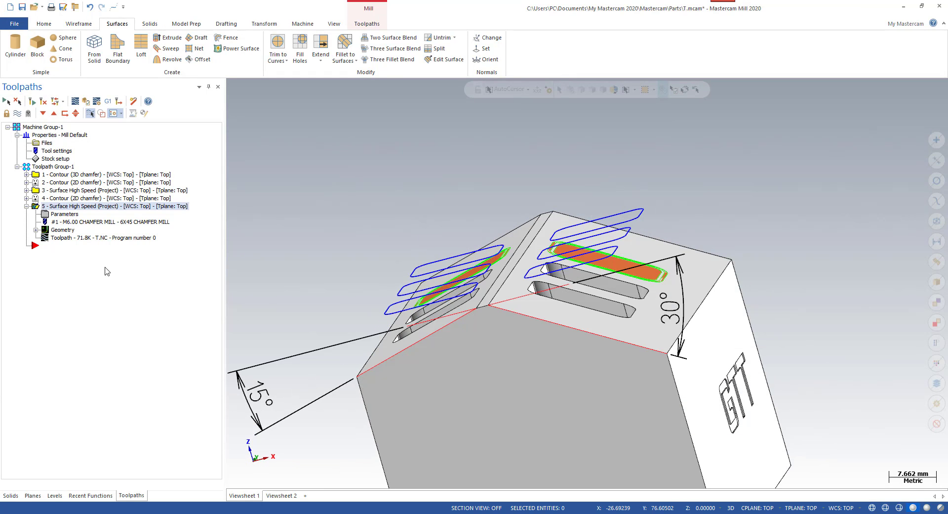
{"action": "left_click", "coordinate": [63, 238]}
{"action": "scroll", "coordinate": [617, 269], "scroll_direction": "up", "scroll_amount": 5}
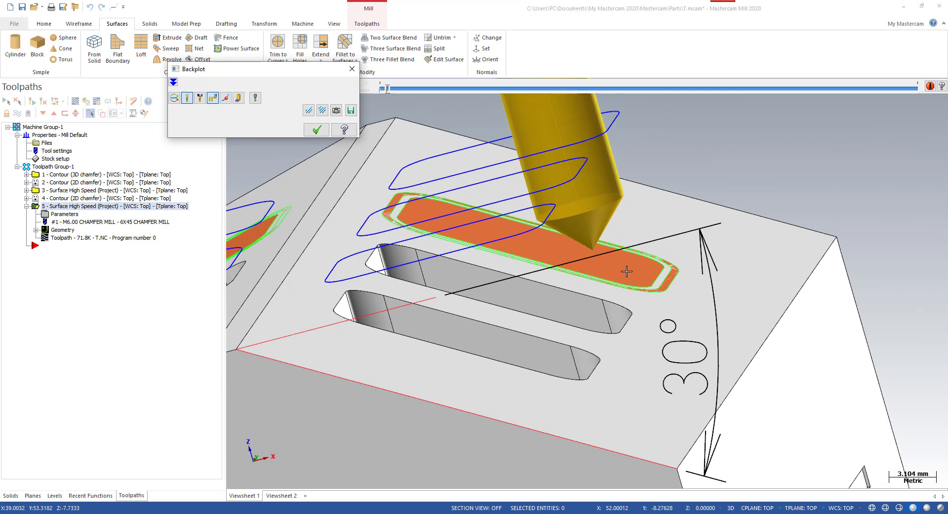
{"action": "left_click_drag", "start_coordinate": [408, 92], "coordinate": [434, 94]}
{"action": "scroll", "coordinate": [547, 263], "scroll_direction": "up", "scroll_amount": 2}
{"action": "scroll", "coordinate": [610, 267], "scroll_direction": "down", "scroll_amount": 3}
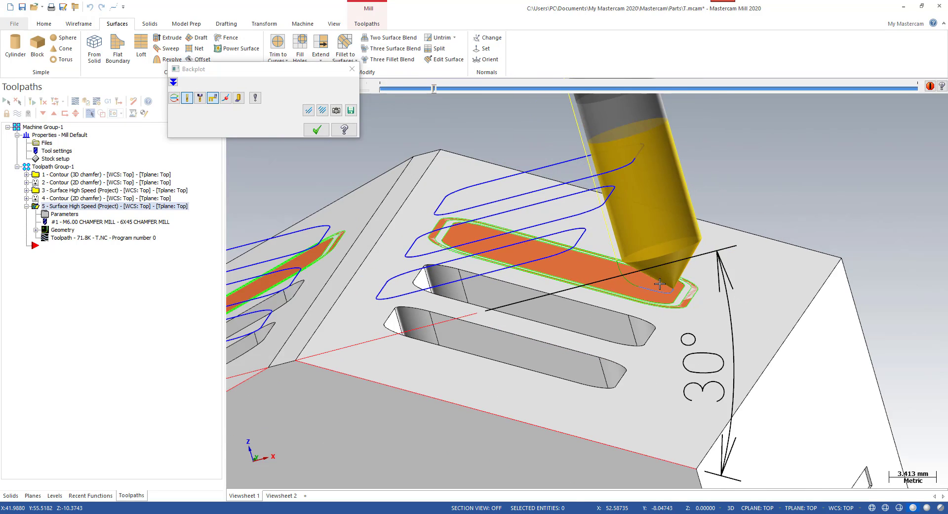
{"action": "mouse_move", "coordinate": [660, 283]}
{"action": "middle_mouse_down"}
{"action": "mouse_move", "coordinate": [648, 287]}
{"action": "mouse_move", "coordinate": [673, 289]}
{"action": "middle_mouse_up"}
{"action": "scroll", "coordinate": [664, 289], "scroll_direction": "up", "scroll_amount": 5}
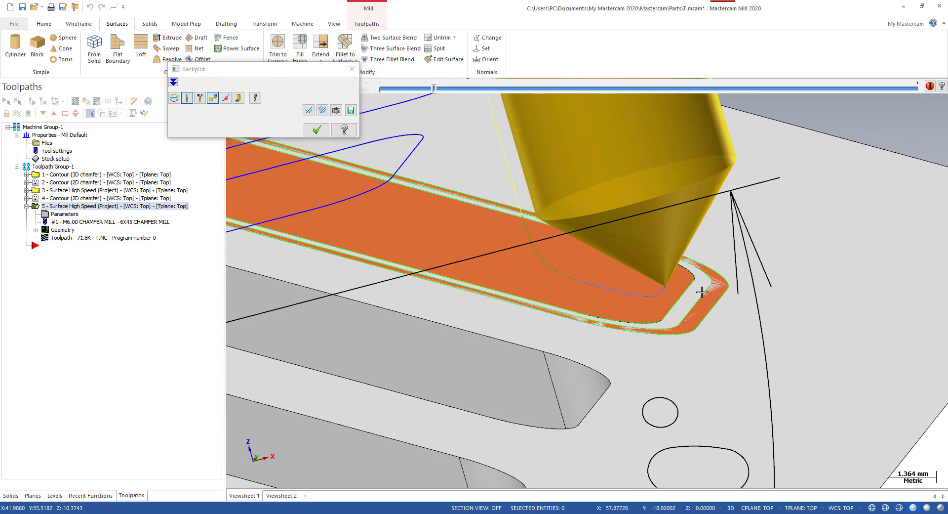
{"action": "scroll", "coordinate": [701, 292], "scroll_direction": "down", "scroll_amount": 5}
{"action": "middle_click_drag", "start_coordinate": [683, 291], "coordinate": [662, 298]}
{"action": "key", "text": "s"}
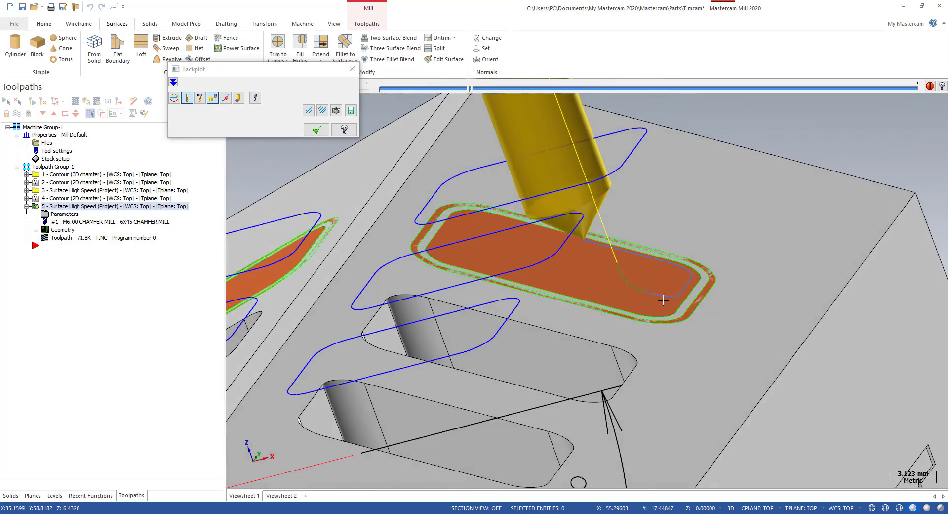
{"action": "key", "text": "Escape"}
Move the flat cover surfaces of both upper pockets -5 mm along Z with a dynamic transform
{"action": "scroll", "coordinate": [640, 277], "scroll_direction": "up", "scroll_amount": 1}
{"action": "left_click", "coordinate": [634, 273]}
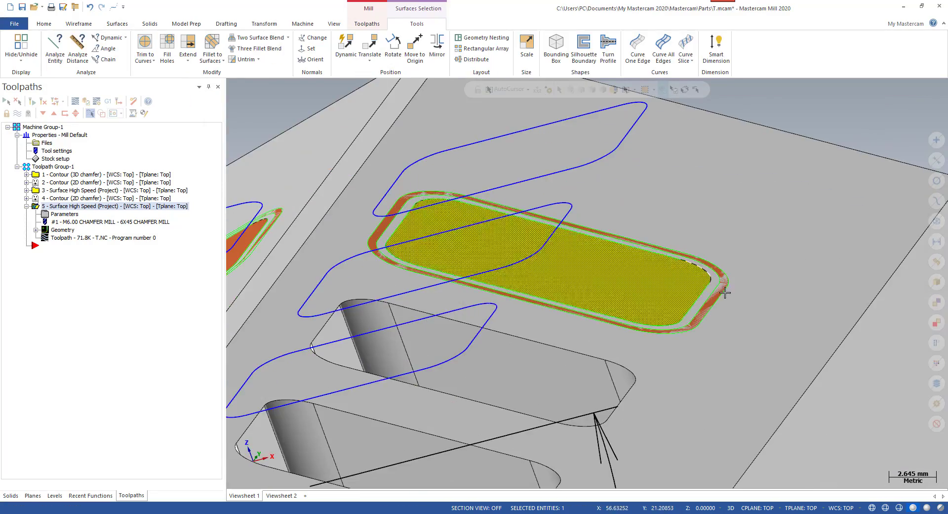
{"action": "scroll", "coordinate": [724, 291], "scroll_direction": "down", "scroll_amount": 3}
{"action": "middle_click_drag", "start_coordinate": [392, 266], "coordinate": [584, 278]}
{"action": "left_click", "coordinate": [487, 271]}
{"action": "scroll", "coordinate": [652, 296], "scroll_direction": "up", "scroll_amount": 5}
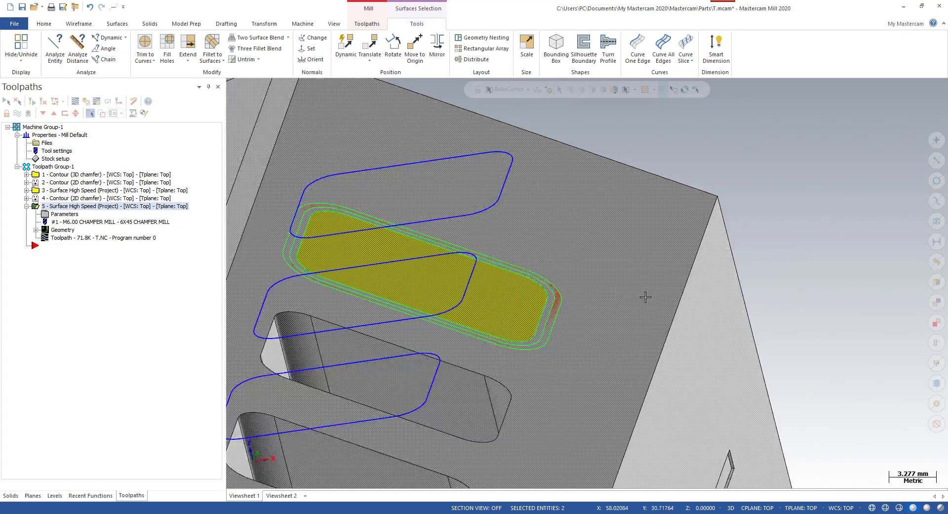
{"action": "scroll", "coordinate": [656, 330], "scroll_direction": "down", "scroll_amount": 7}
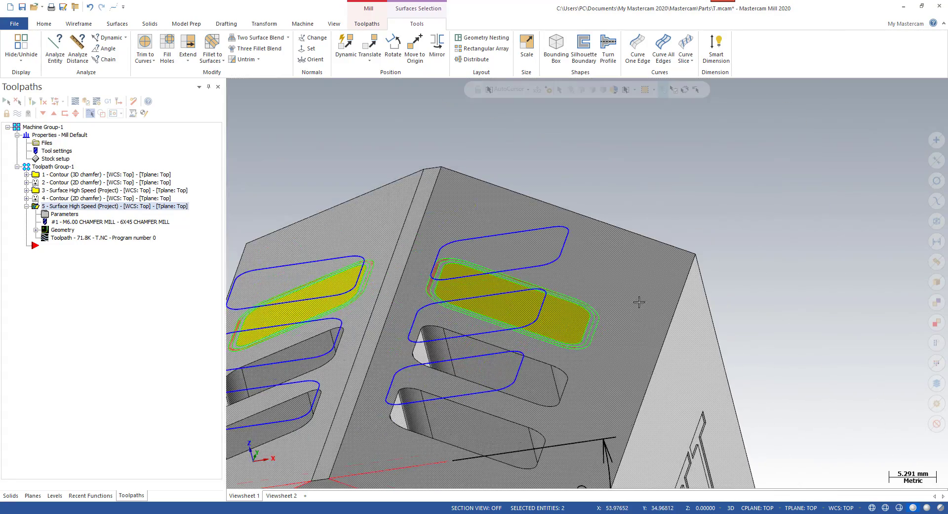
{"action": "key", "text": "d"}
{"action": "left_click", "coordinate": [611, 265]}
{"action": "left_click", "coordinate": [609, 254]}
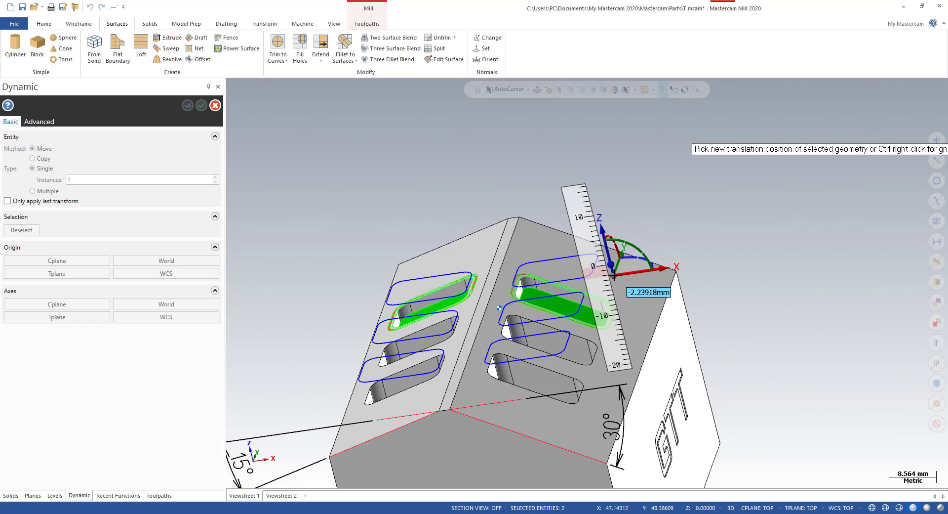
{"action": "type", "text": "-5"}
{"action": "key", "text": "Return"}
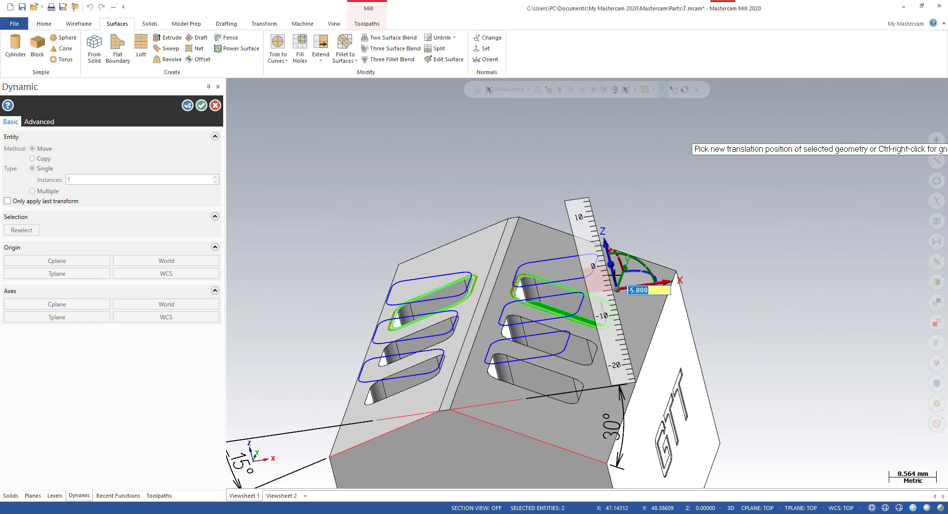
{"action": "left_click", "coordinate": [609, 271]}
{"action": "left_click", "coordinate": [197, 105]}
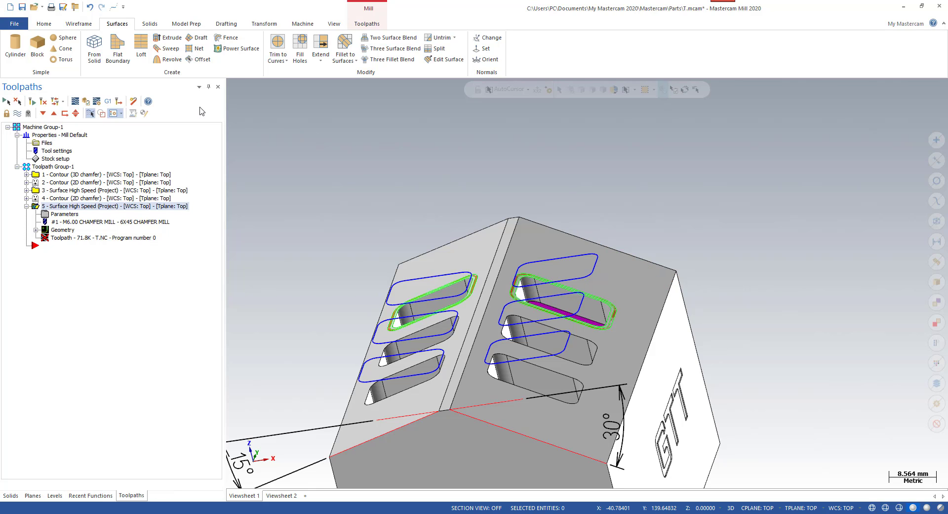
Regenerate toolpath 5 with the lowered surfaces and backplot the chamfer mill at the corner of the 30-degree pocket
{"action": "middle_click_drag", "start_coordinate": [432, 268], "coordinate": [451, 291]}
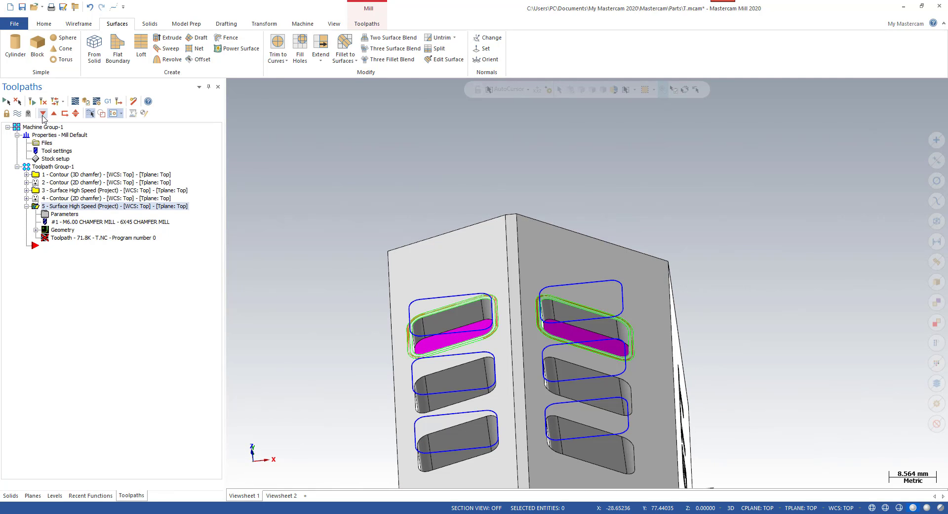
{"action": "left_click", "coordinate": [60, 241]}
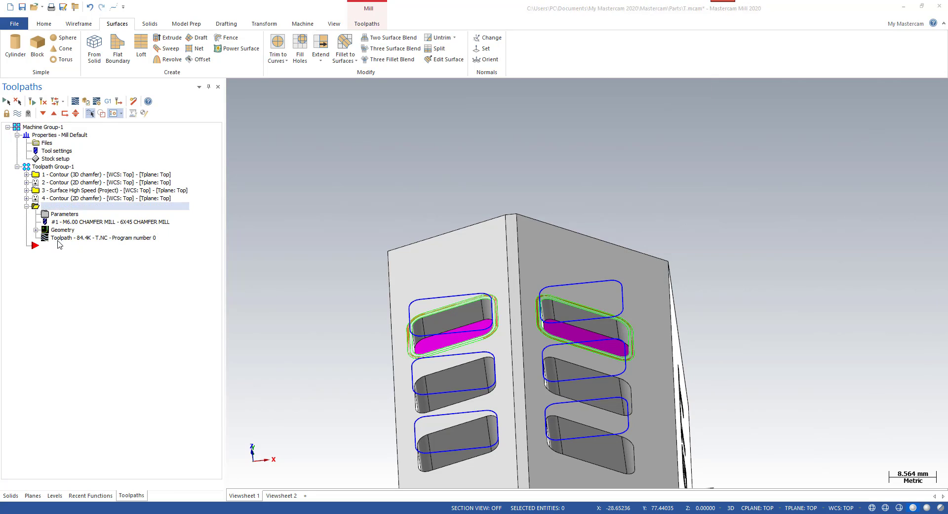
{"action": "key", "text": "s"}
{"action": "scroll", "coordinate": [632, 348], "scroll_direction": "up", "scroll_amount": 3}
{"action": "scroll", "coordinate": [647, 350], "scroll_direction": "up", "scroll_amount": 5}
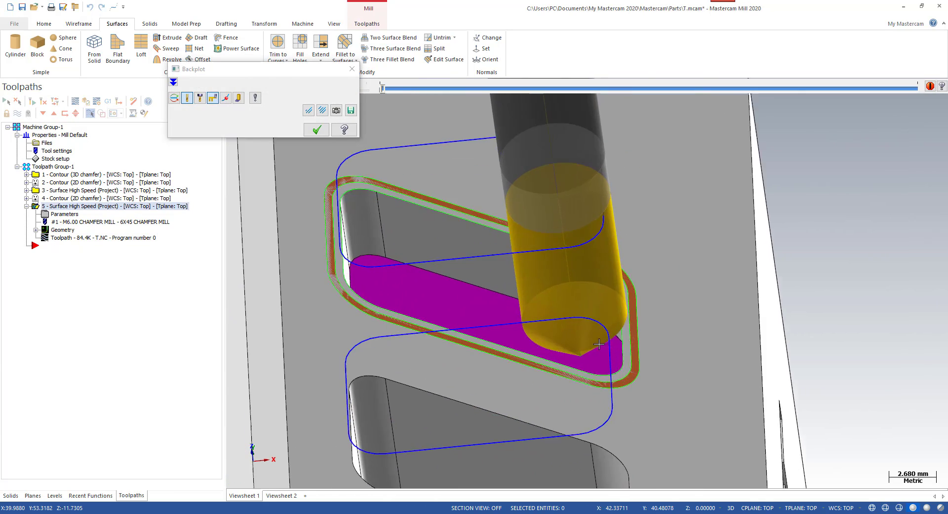
{"action": "key", "text": "alt"}
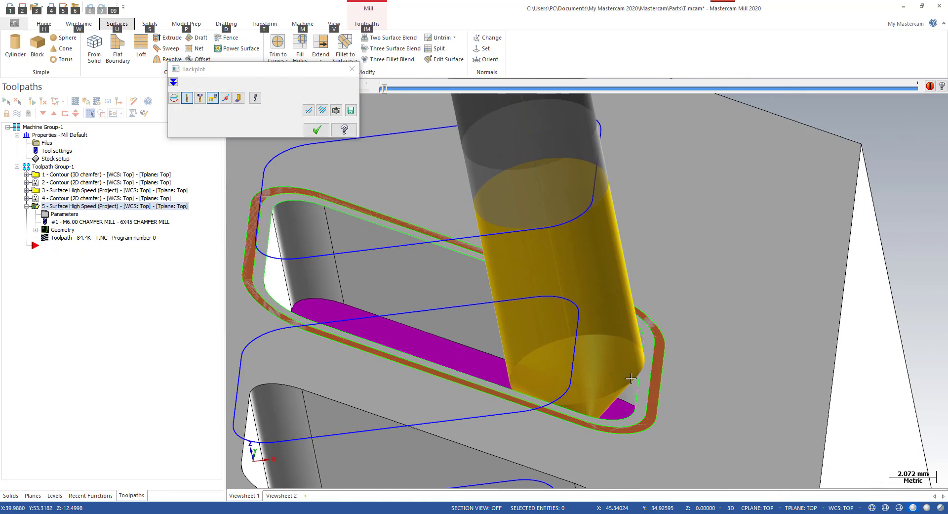
{"action": "scroll", "coordinate": [637, 378], "scroll_direction": "down", "scroll_amount": 2}
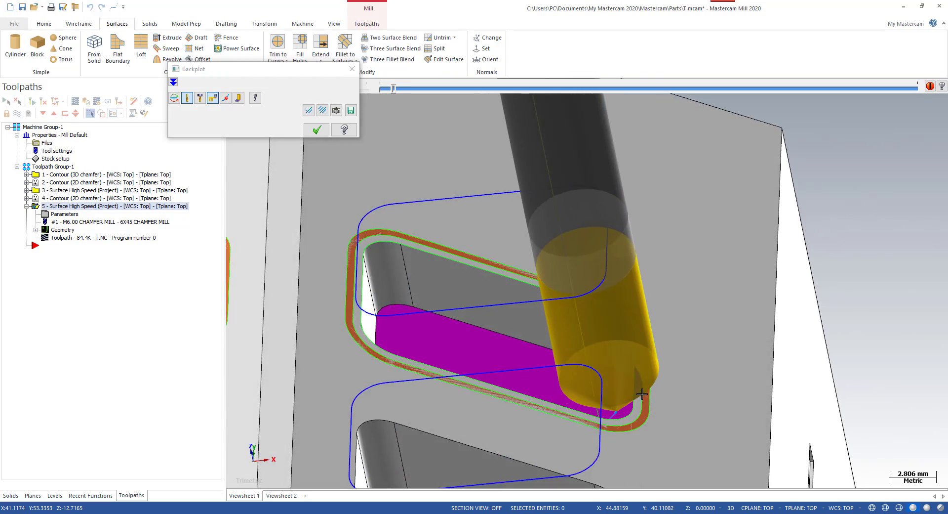
{"action": "scroll", "coordinate": [657, 395], "scroll_direction": "up", "scroll_amount": 3}
{"action": "scroll", "coordinate": [667, 405], "scroll_direction": "up", "scroll_amount": 7}
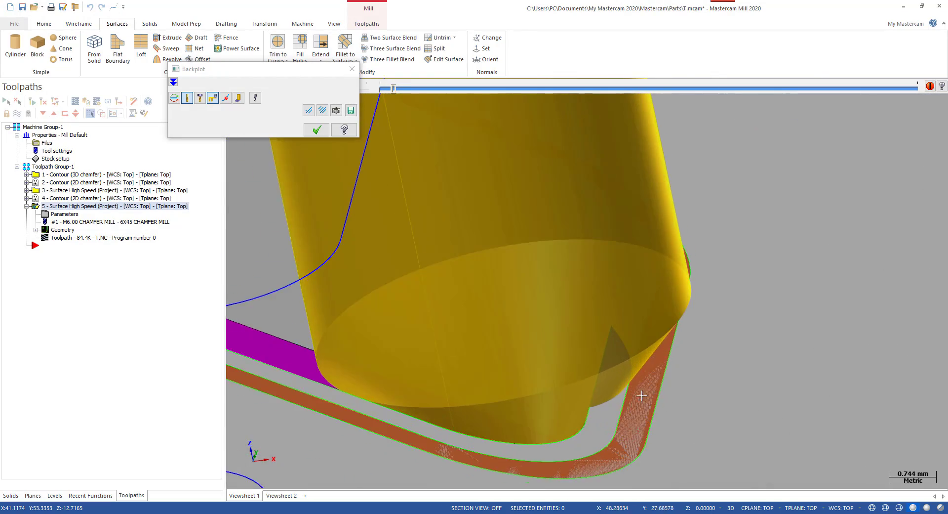
{"action": "scroll", "coordinate": [654, 371], "scroll_direction": "down", "scroll_amount": 10}
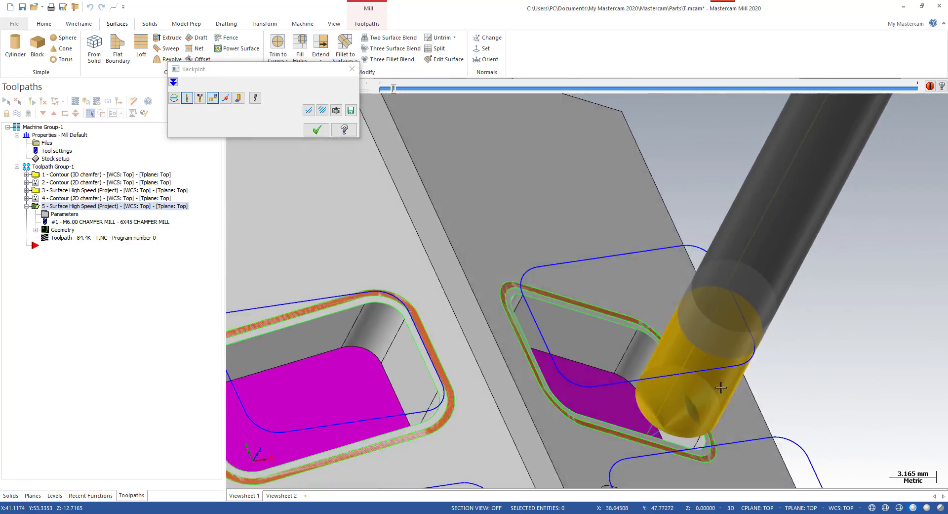
Advance the backplot along the 30-degree pocket and examine the tool path against its walls and rim surfaces
{"action": "middle_click_drag", "start_coordinate": [721, 388], "coordinate": [665, 381]}
{"action": "scroll", "coordinate": [665, 381], "scroll_direction": "down", "scroll_amount": 5}
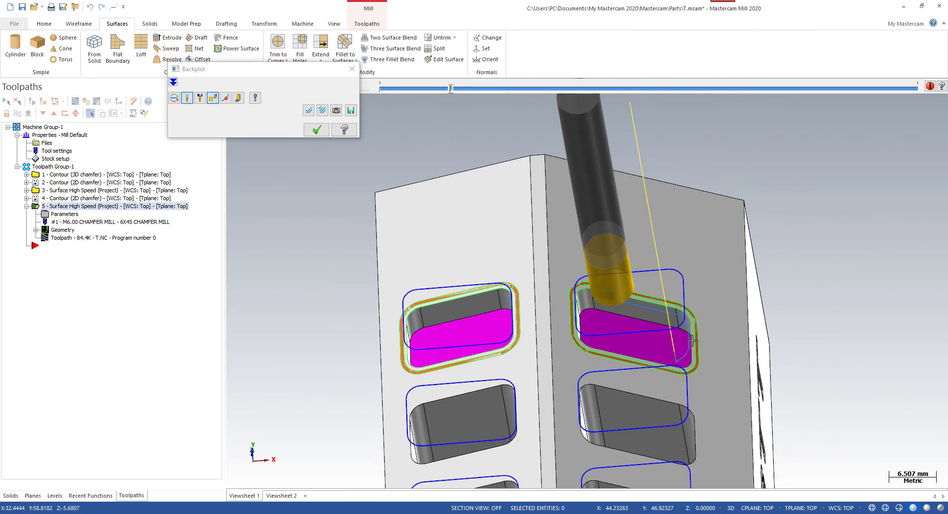
{"action": "middle_click_drag", "start_coordinate": [692, 340], "coordinate": [671, 351]}
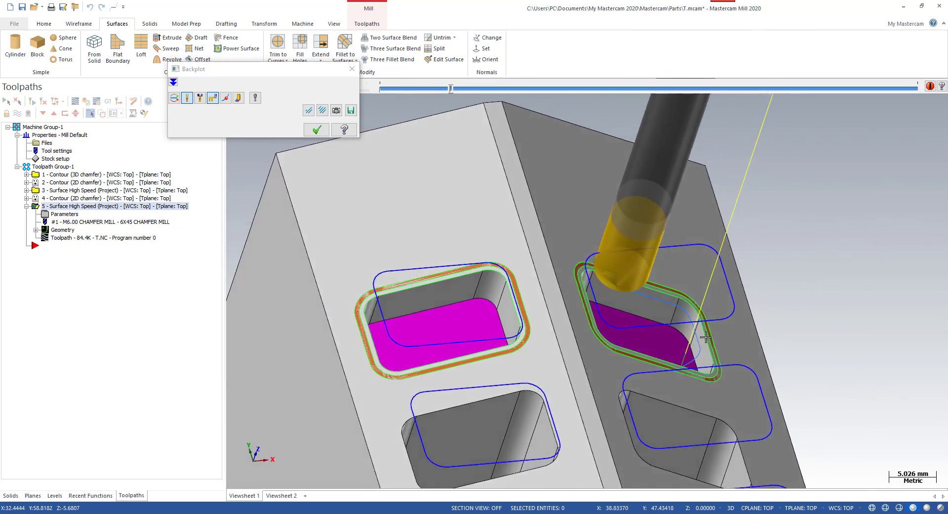
{"action": "scroll", "coordinate": [656, 355], "scroll_direction": "up", "scroll_amount": 6}
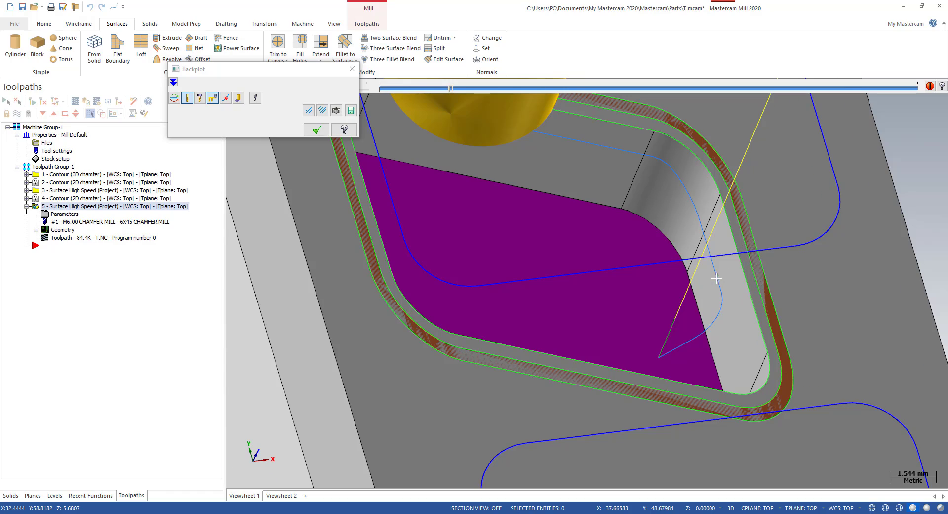
{"action": "scroll", "coordinate": [716, 278], "scroll_direction": "down", "scroll_amount": 3}
{"action": "middle_click_drag", "start_coordinate": [721, 291], "coordinate": [737, 330]}
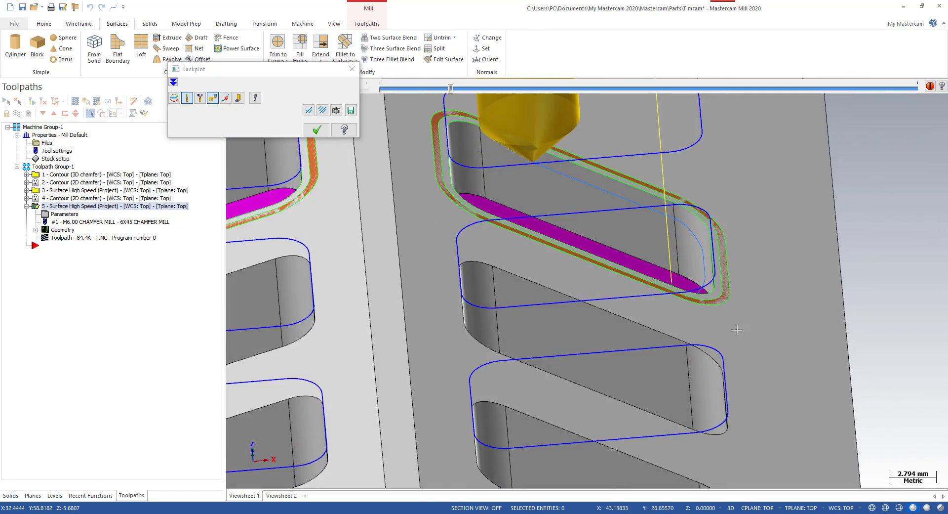
{"action": "scroll", "coordinate": [737, 330], "scroll_direction": "down", "scroll_amount": 2}
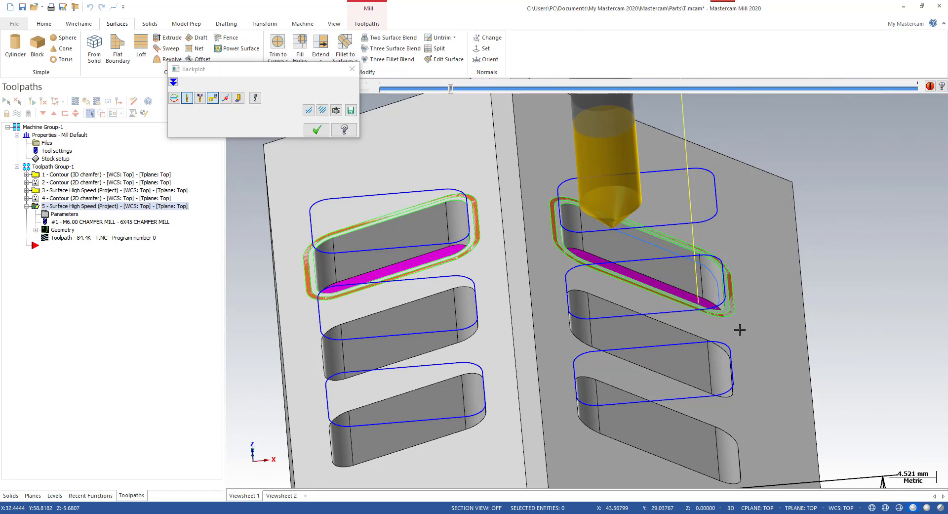
{"action": "scroll", "coordinate": [739, 330], "scroll_direction": "down", "scroll_amount": 2}
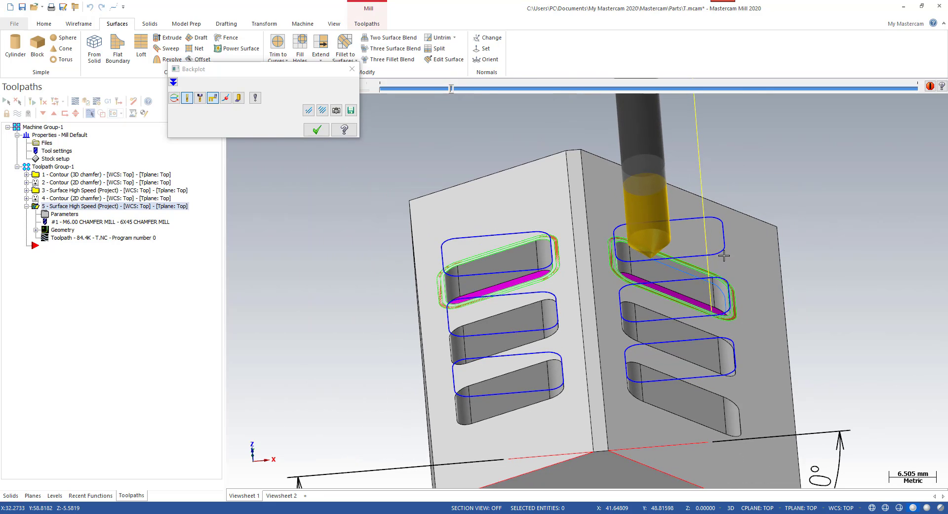
Run the backplot of toolpath 5 to its end and examine the passes around both upper pockets
{"action": "middle_click_drag", "start_coordinate": [738, 267], "coordinate": [785, 141]}
{"action": "scroll", "coordinate": [482, 247], "scroll_direction": "up", "scroll_amount": 1}
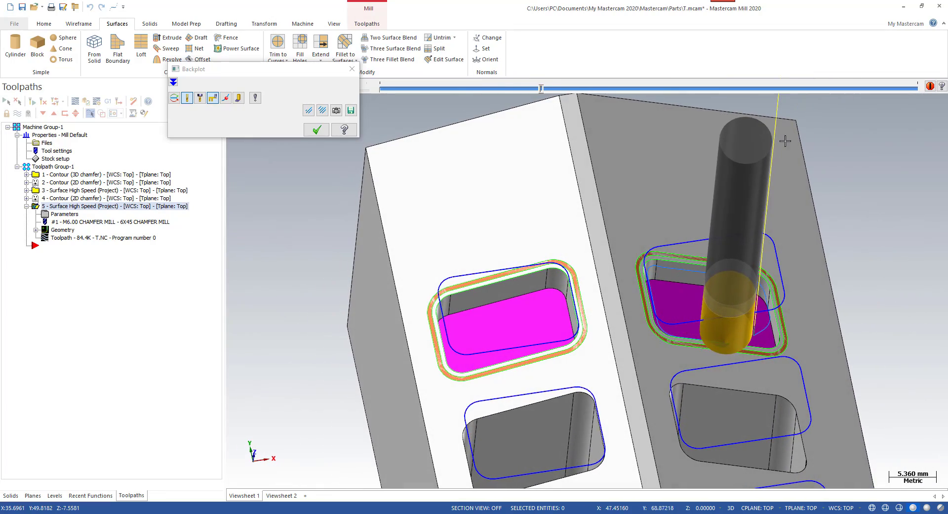
{"action": "left_click_drag", "start_coordinate": [541, 89], "coordinate": [917, 89]}
{"action": "middle_click_drag", "start_coordinate": [718, 324], "coordinate": [689, 312]}
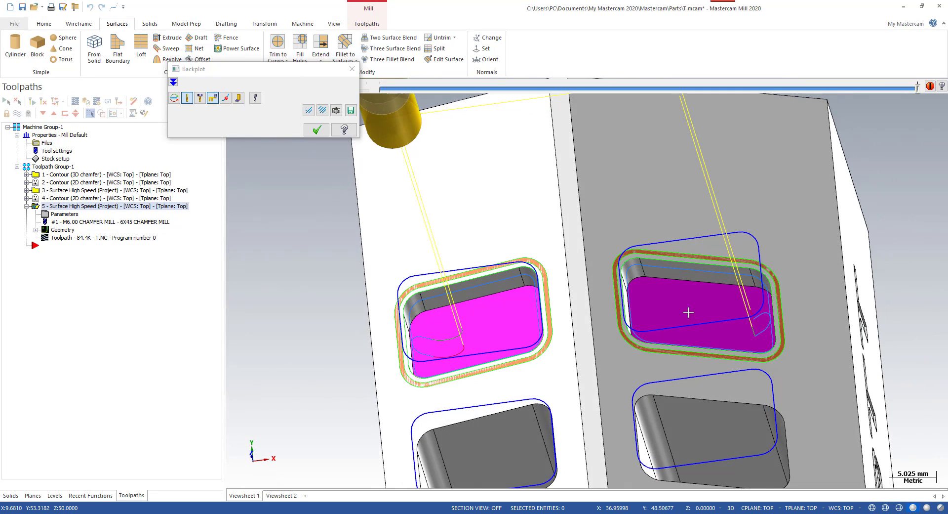
{"action": "left_click", "coordinate": [316, 130]}
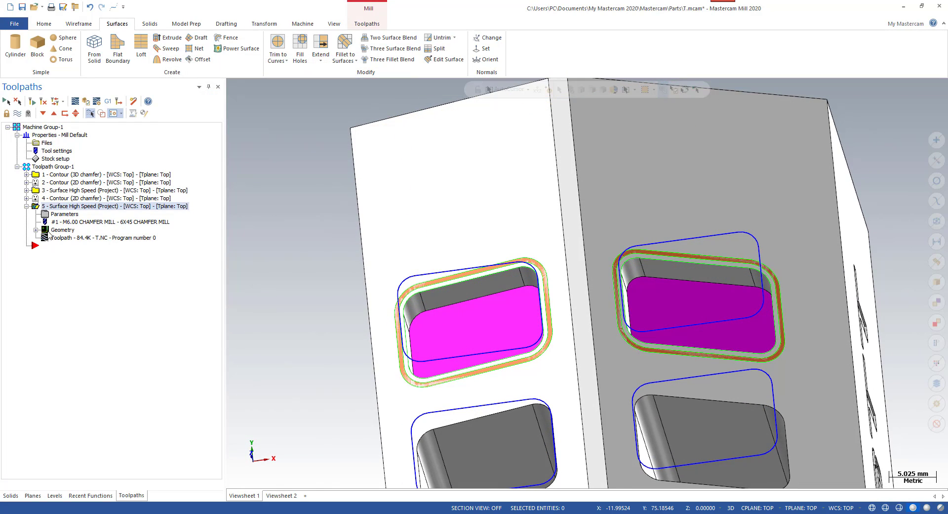
Set the vertical arc entry and exit to 0.5 in toolpath 5's linking parameters and regenerate it
{"action": "left_click", "coordinate": [60, 214]}
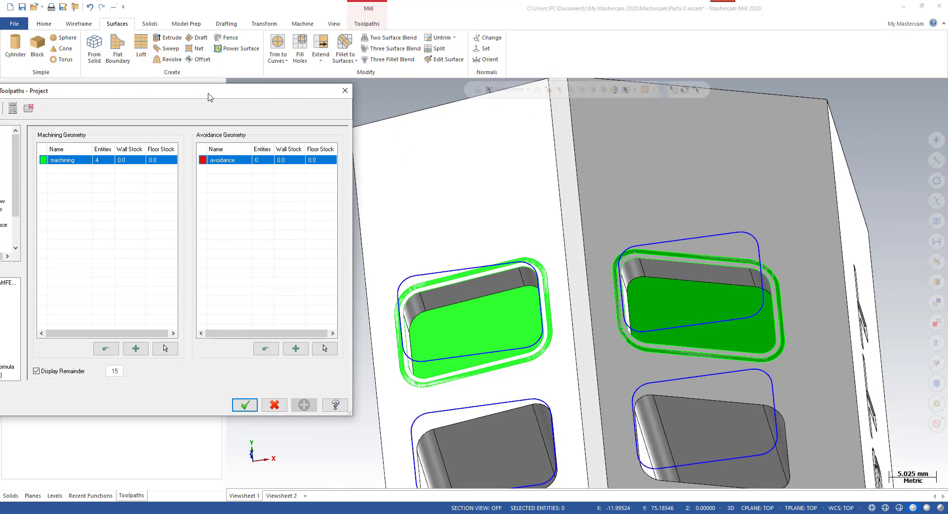
{"action": "left_click", "coordinate": [175, 191]}
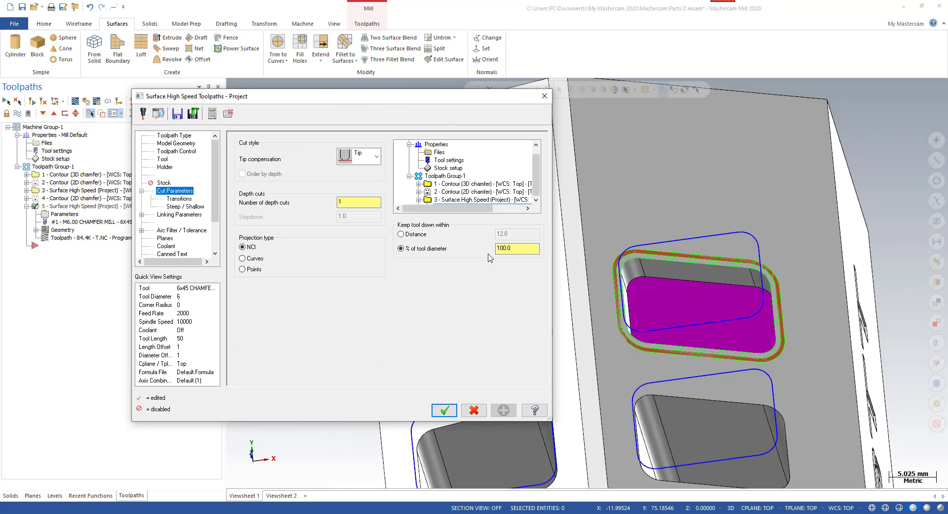
{"action": "left_click", "coordinate": [171, 216]}
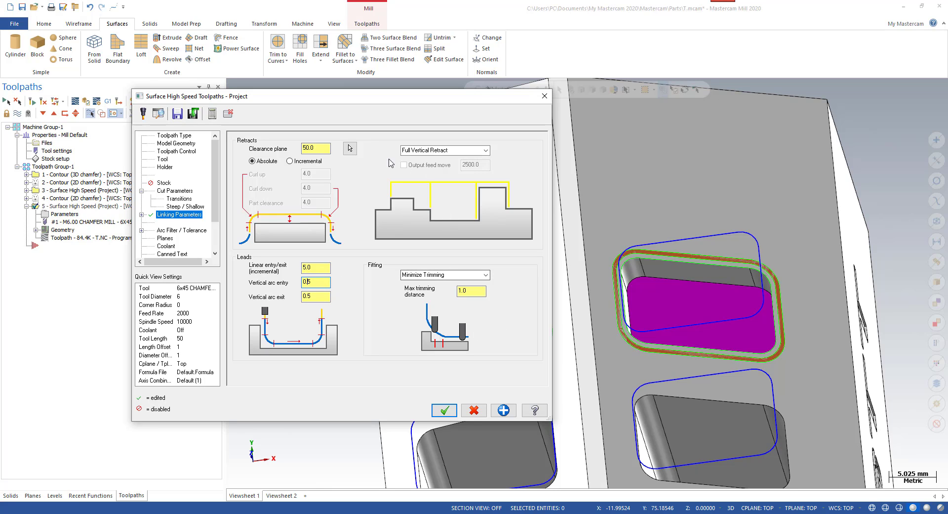
{"action": "left_click", "coordinate": [445, 410]}
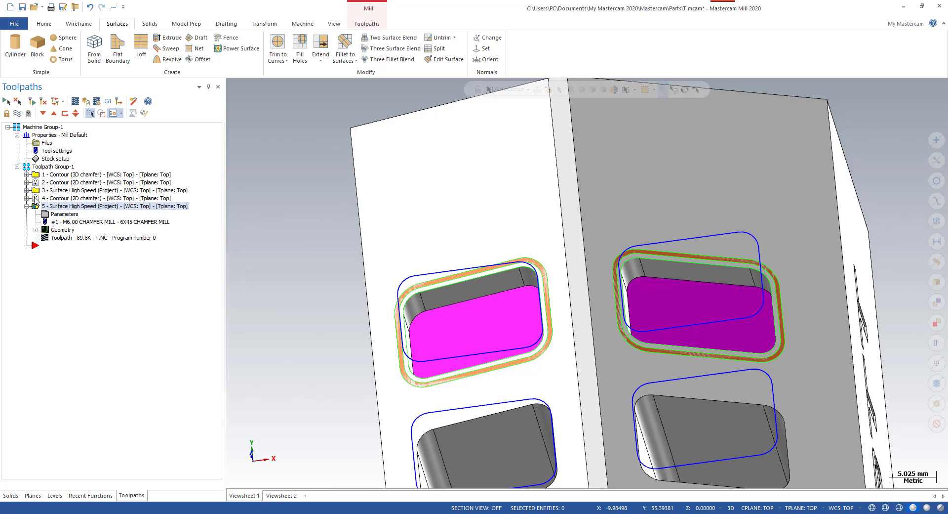
Backplot the whole of toolpath 5 and examine its lead moves and path inside the upper 15-degree pocket
{"action": "left_click", "coordinate": [63, 239]}
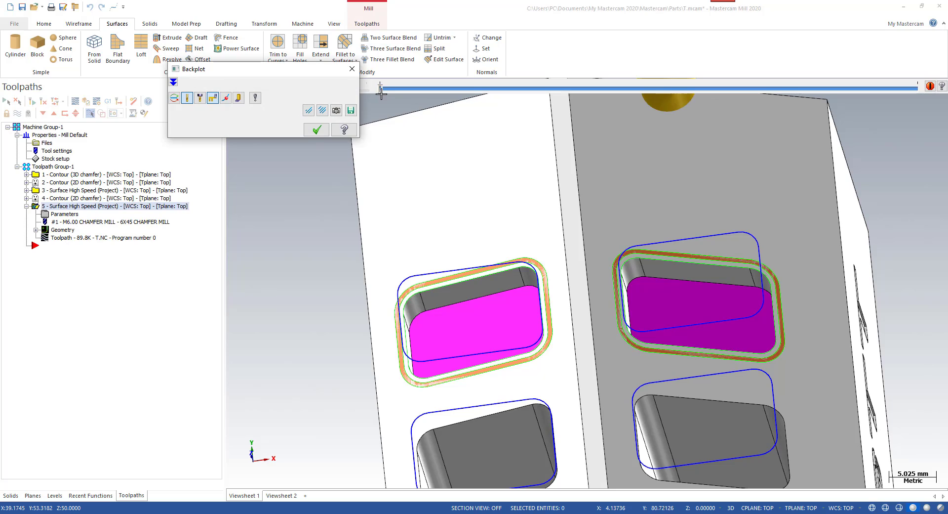
{"action": "left_click_drag", "start_coordinate": [381, 92], "coordinate": [920, 104]}
{"action": "scroll", "coordinate": [444, 346], "scroll_direction": "up", "scroll_amount": 4}
{"action": "middle_click_drag", "start_coordinate": [444, 346], "coordinate": [457, 300]}
{"action": "scroll", "coordinate": [423, 338], "scroll_direction": "up", "scroll_amount": 2}
{"action": "scroll", "coordinate": [450, 291], "scroll_direction": "down", "scroll_amount": 3}
{"action": "scroll", "coordinate": [473, 288], "scroll_direction": "down", "scroll_amount": 3}
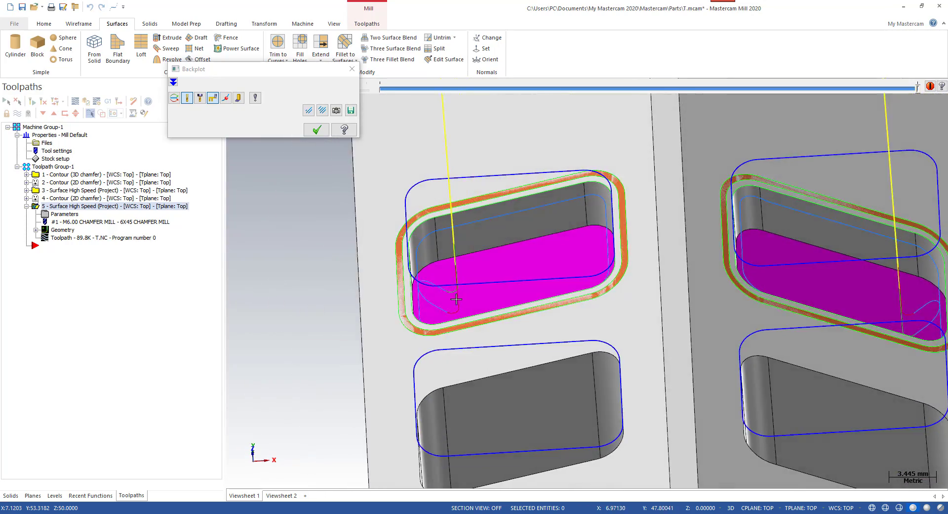
{"action": "key", "text": "Escape"}
Raise the flat cover surfaces of both upper pockets 2 mm along Z with a dynamic transform
{"action": "scroll", "coordinate": [493, 266], "scroll_direction": "down", "scroll_amount": 4}
{"action": "left_click", "coordinate": [531, 261]}
{"action": "left_click", "coordinate": [740, 287]}
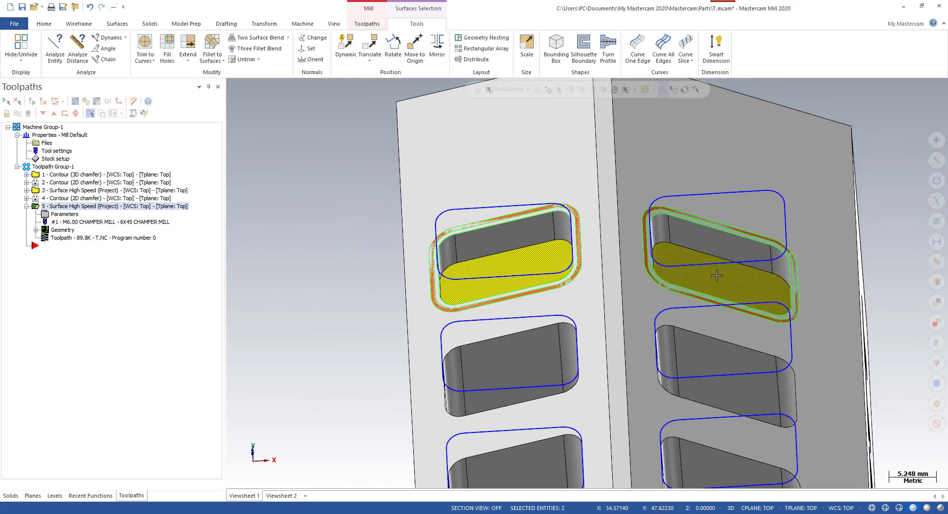
{"action": "middle_click_drag", "start_coordinate": [719, 274], "coordinate": [733, 232]}
{"action": "key", "text": "d"}
{"action": "left_click", "coordinate": [707, 177]}
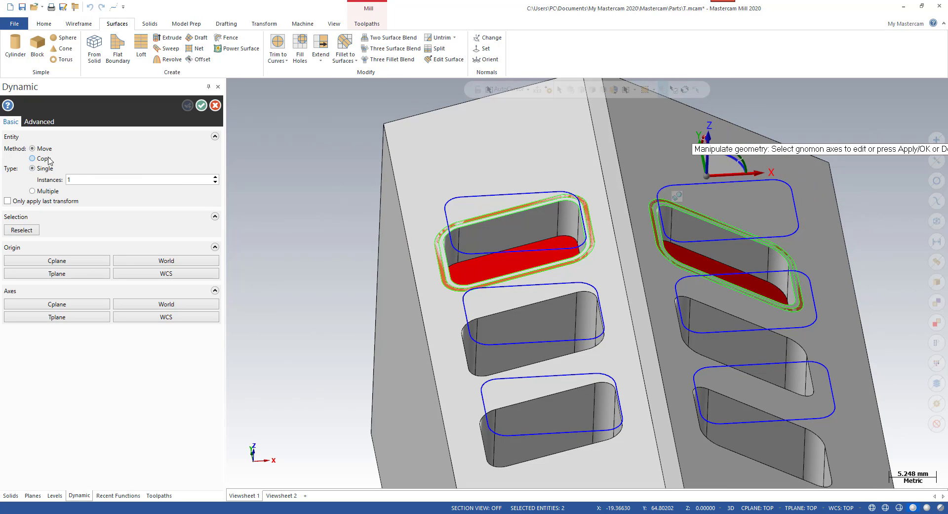
{"action": "left_click", "coordinate": [708, 166]}
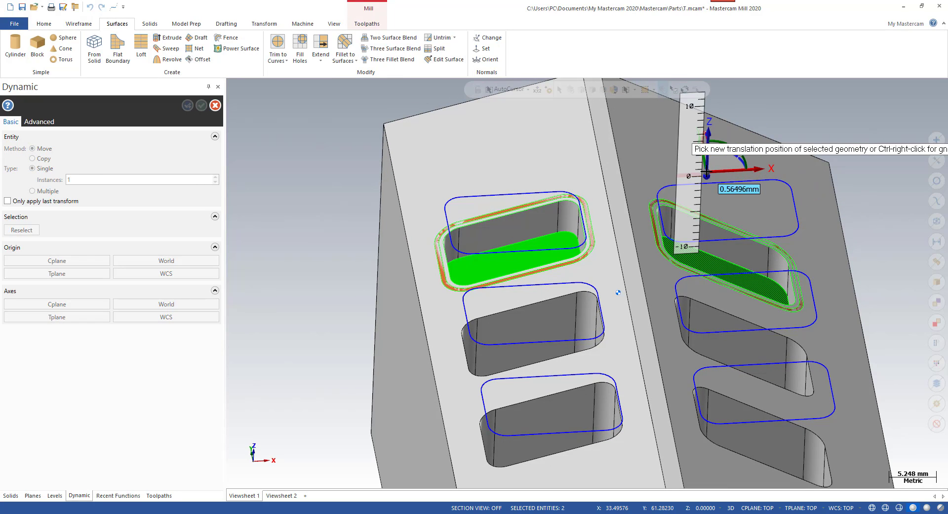
{"action": "key", "text": "Return"}
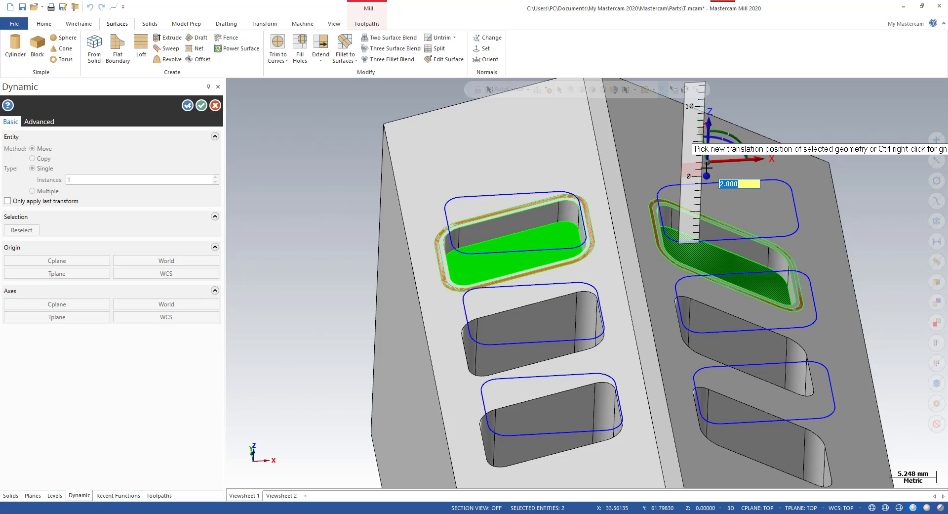
{"action": "left_click", "coordinate": [202, 106]}
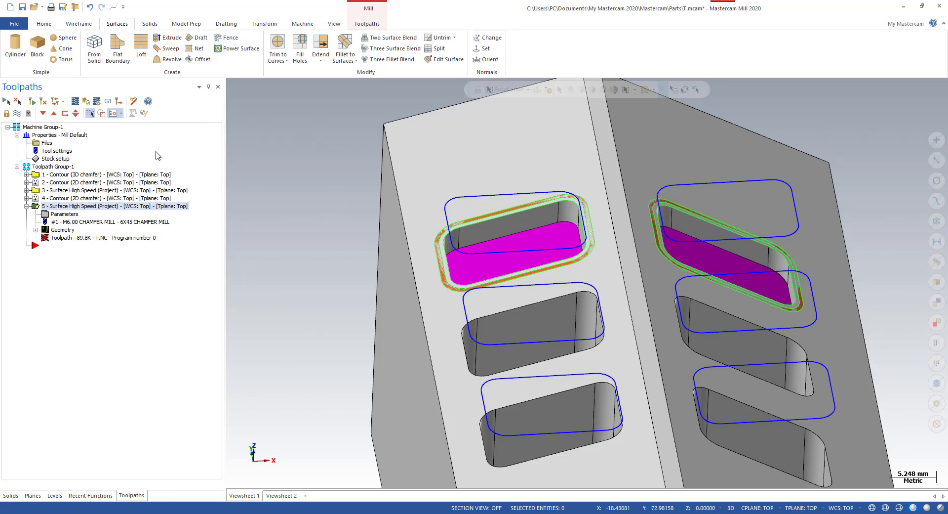
Regenerate toolpath 5 with the raised surfaces and backplot the chamfer mill into the lower corner of the 30-degree pocket
{"action": "left_click", "coordinate": [77, 238]}
{"action": "scroll", "coordinate": [782, 270], "scroll_direction": "up", "scroll_amount": 3}
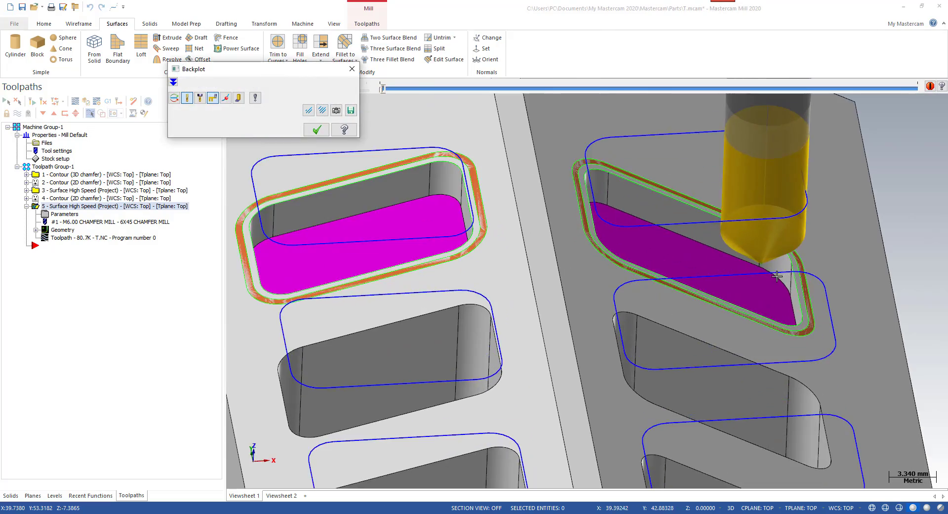
{"action": "mouse_move", "coordinate": [783, 270]}
{"action": "middle_mouse_down"}
{"action": "mouse_move", "coordinate": [758, 259]}
{"action": "mouse_move", "coordinate": [777, 283]}
{"action": "middle_mouse_up"}
{"action": "scroll", "coordinate": [861, 344], "scroll_direction": "up", "scroll_amount": 4}
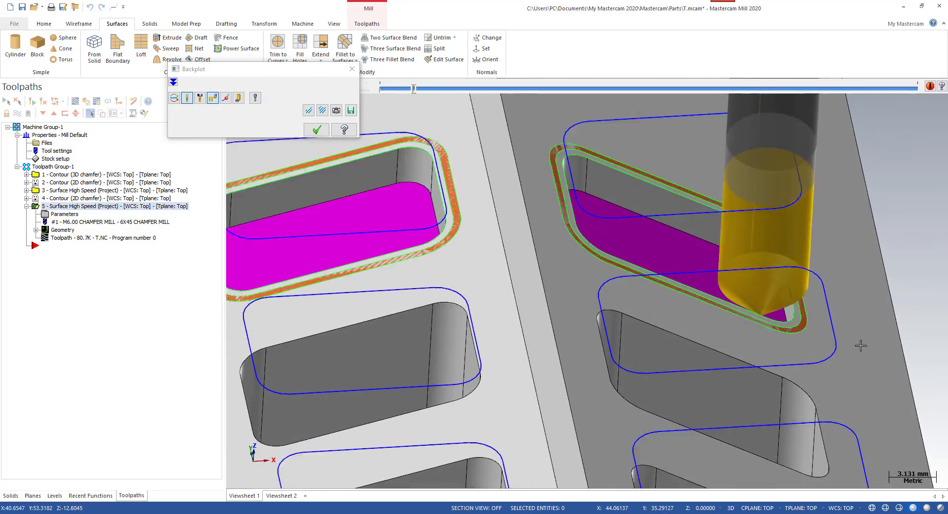
{"action": "scroll", "coordinate": [790, 268], "scroll_direction": "up", "scroll_amount": 4}
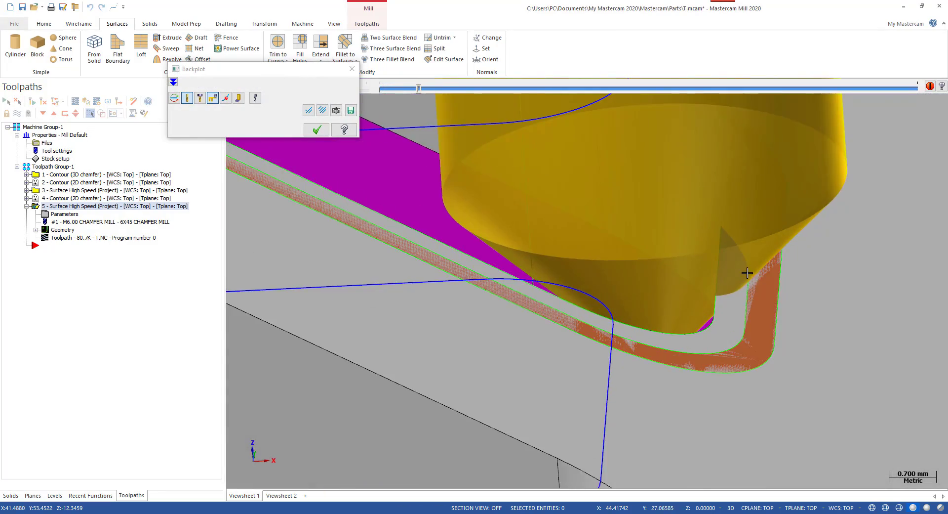
Examine the chamfer mill against the 30-degree pocket's corner and advance the backplot through the remaining passes
{"action": "scroll", "coordinate": [747, 273], "scroll_direction": "down", "scroll_amount": 2}
{"action": "mouse_move", "coordinate": [747, 273]}
{"action": "middle_mouse_down"}
{"action": "mouse_move", "coordinate": [713, 275]}
{"action": "mouse_move", "coordinate": [769, 295]}
{"action": "mouse_move", "coordinate": [757, 239]}
{"action": "mouse_move", "coordinate": [744, 255]}
{"action": "mouse_move", "coordinate": [775, 273]}
{"action": "mouse_move", "coordinate": [772, 303]}
{"action": "mouse_move", "coordinate": [723, 329]}
{"action": "middle_mouse_up"}
{"action": "key", "text": "alt+s"}
{"action": "scroll", "coordinate": [745, 256], "scroll_direction": "down", "scroll_amount": 2}
{"action": "key", "text": "alt+s"}
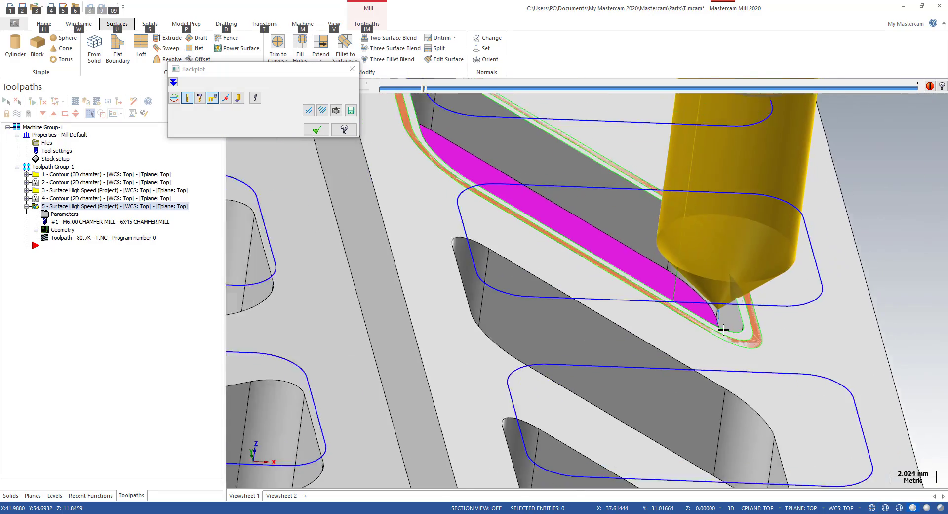
{"action": "scroll", "coordinate": [723, 329], "scroll_direction": "down", "scroll_amount": 2}
{"action": "left_click_drag", "start_coordinate": [440, 91], "coordinate": [729, 99]}
{"action": "scroll", "coordinate": [817, 291], "scroll_direction": "down", "scroll_amount": 2}
{"action": "middle_click_drag", "start_coordinate": [618, 274], "coordinate": [460, 240]}
{"action": "key", "text": "Escape"}
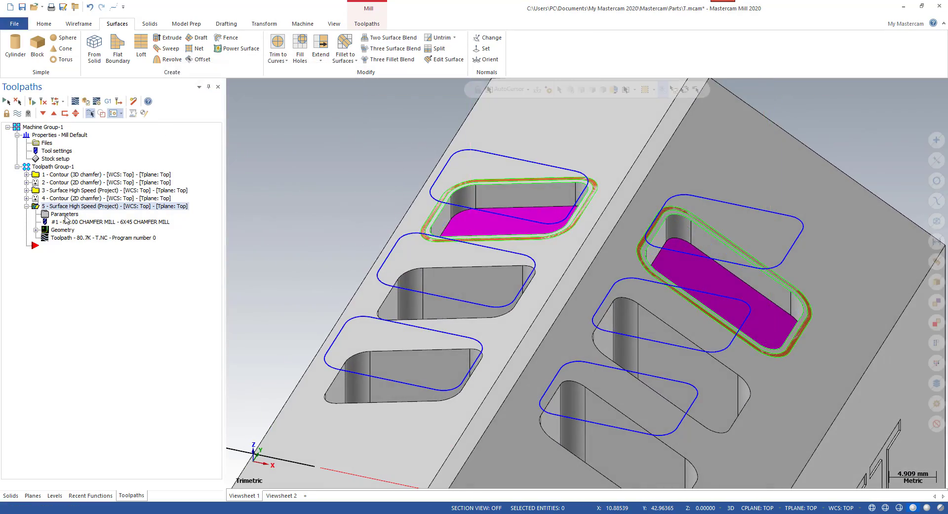
Review the total tolerance and smoothing settings of toolpath 5 without changing them
{"action": "left_click", "coordinate": [64, 216]}
{"action": "left_click", "coordinate": [183, 230]}
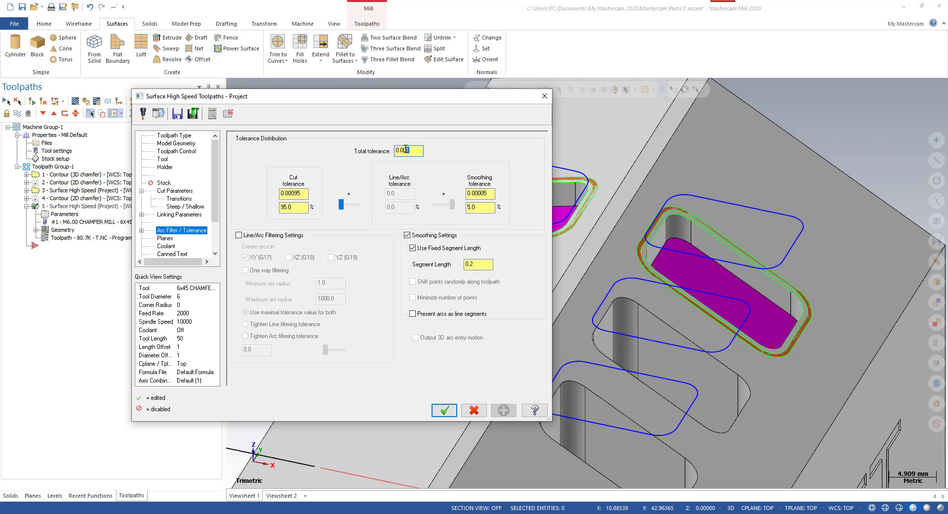
{"action": "key", "text": "Escape"}
Backplot toolpath 5 again and check how the chamfer mill enters and follows the lower end of the 30-degree pocket
{"action": "left_click", "coordinate": [90, 238]}
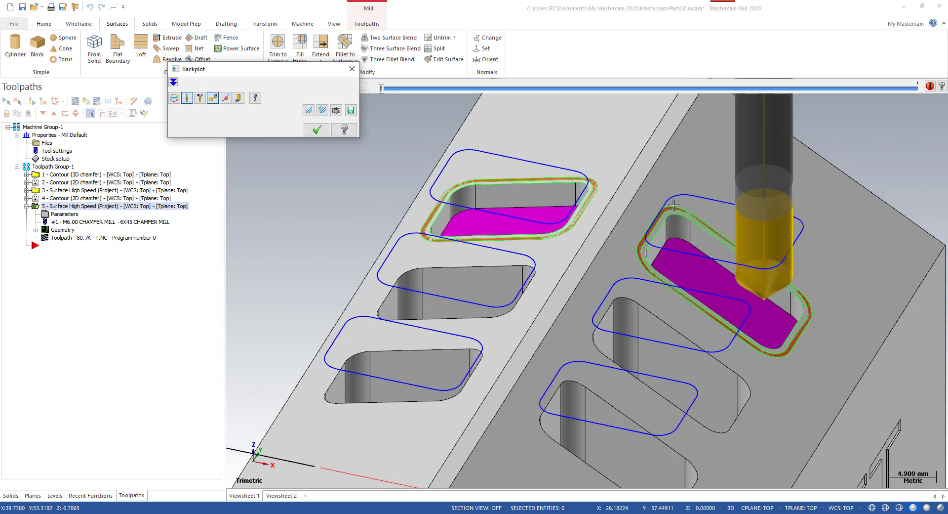
{"action": "scroll", "coordinate": [793, 353], "scroll_direction": "up", "scroll_amount": 2}
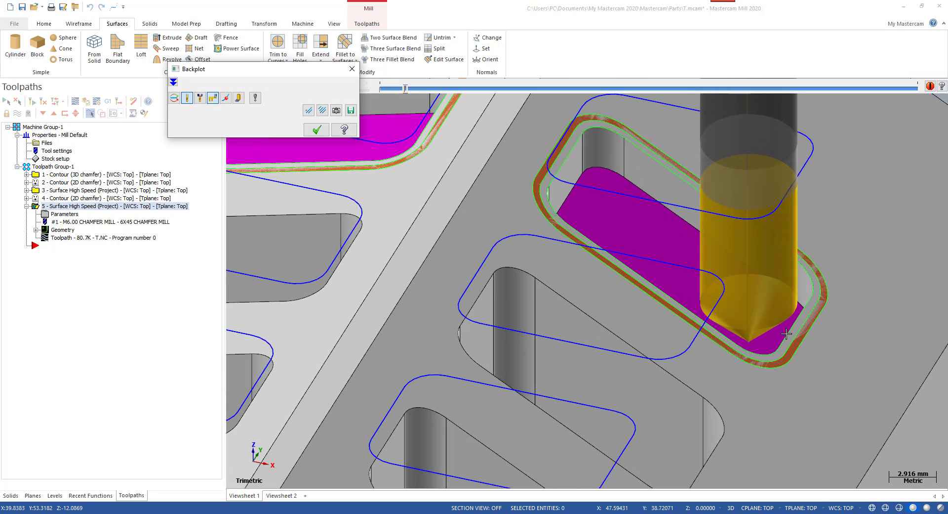
{"action": "scroll", "coordinate": [785, 333], "scroll_direction": "up", "scroll_amount": 2}
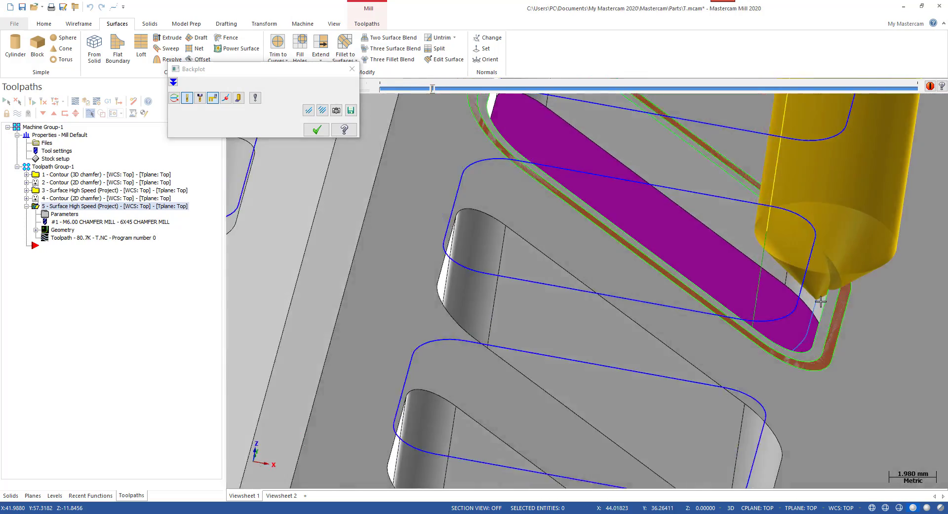
{"action": "scroll", "coordinate": [775, 302], "scroll_direction": "down", "scroll_amount": 5}
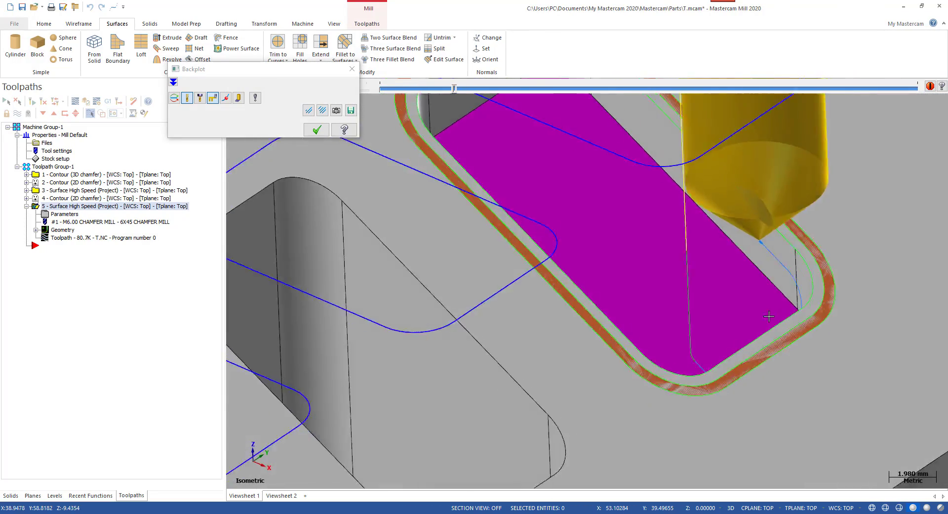
{"action": "key", "text": "Escape"}
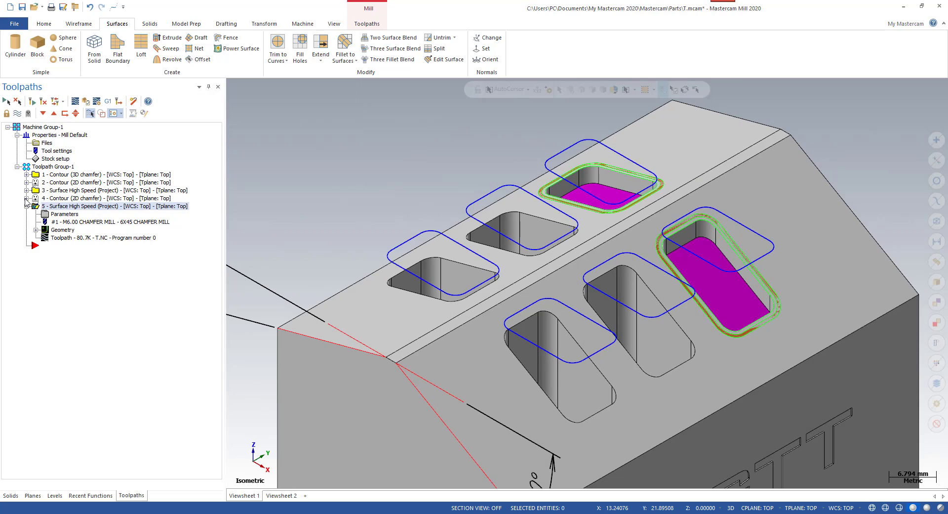
Review the two source chains of the 2D chamfer contour, toolpath 4, and their start points above the upper pockets
{"action": "left_click", "coordinate": [26, 198]}
{"action": "left_click", "coordinate": [79, 222]}
{"action": "scroll", "coordinate": [721, 296], "scroll_direction": "down", "scroll_amount": 2}
{"action": "scroll", "coordinate": [755, 271], "scroll_direction": "up", "scroll_amount": 3}
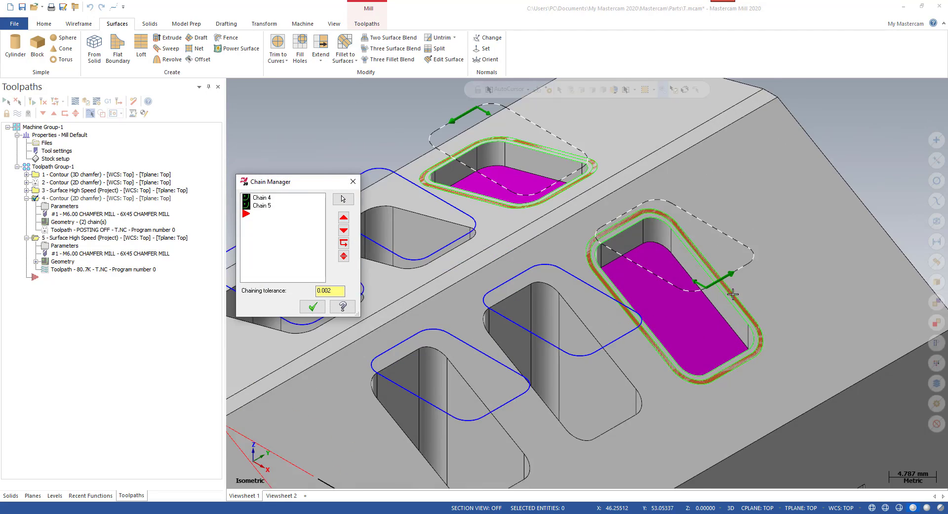
{"action": "scroll", "coordinate": [721, 286], "scroll_direction": "up", "scroll_amount": 1}
{"action": "scroll", "coordinate": [511, 154], "scroll_direction": "down", "scroll_amount": 3}
{"action": "scroll", "coordinate": [511, 154], "scroll_direction": "up", "scroll_amount": 2}
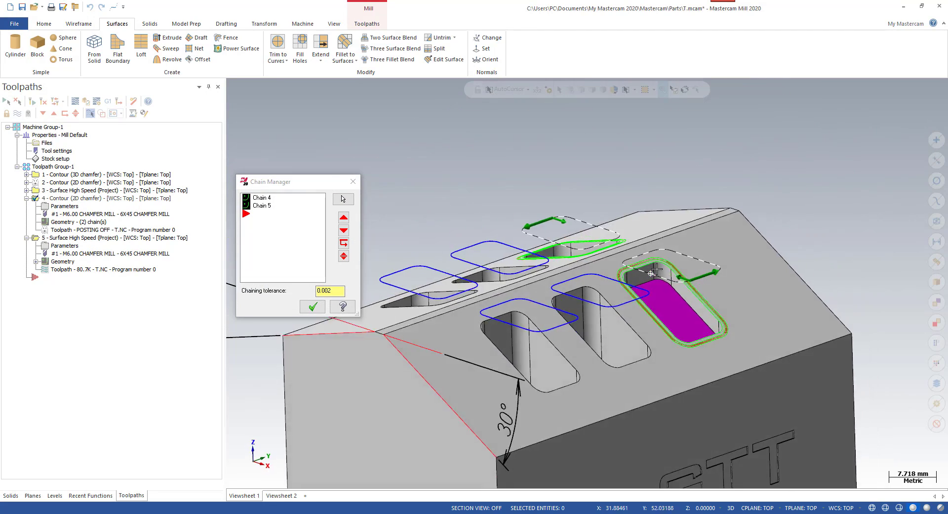
{"action": "left_click", "coordinate": [309, 307]}
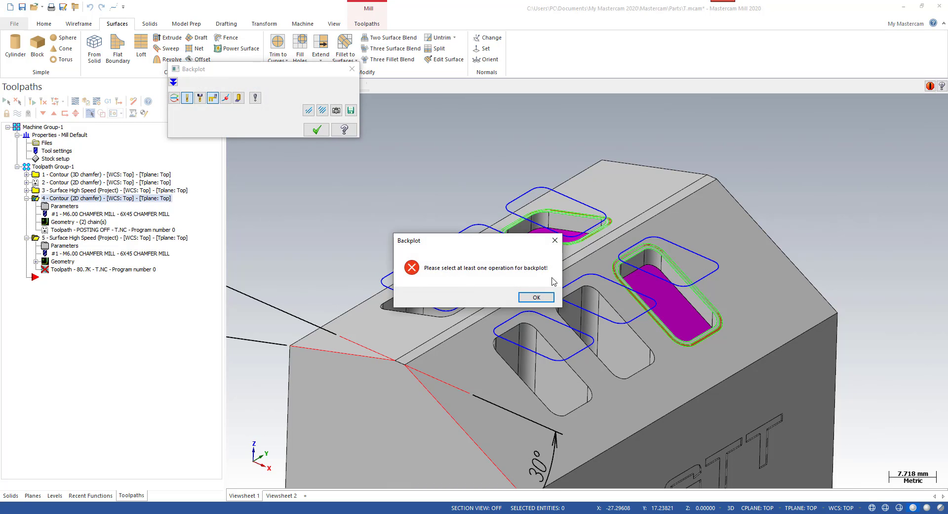
Turn posting back on for toolpath 4 and backplot its contour motion above the two upper pockets
{"action": "left_click", "coordinate": [534, 297]}
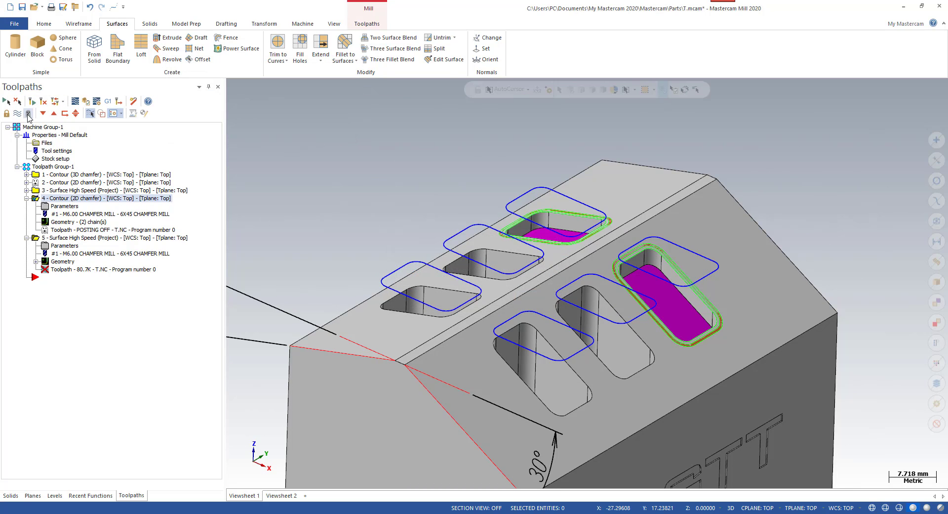
{"action": "left_click", "coordinate": [29, 113]}
{"action": "left_click", "coordinate": [56, 230]}
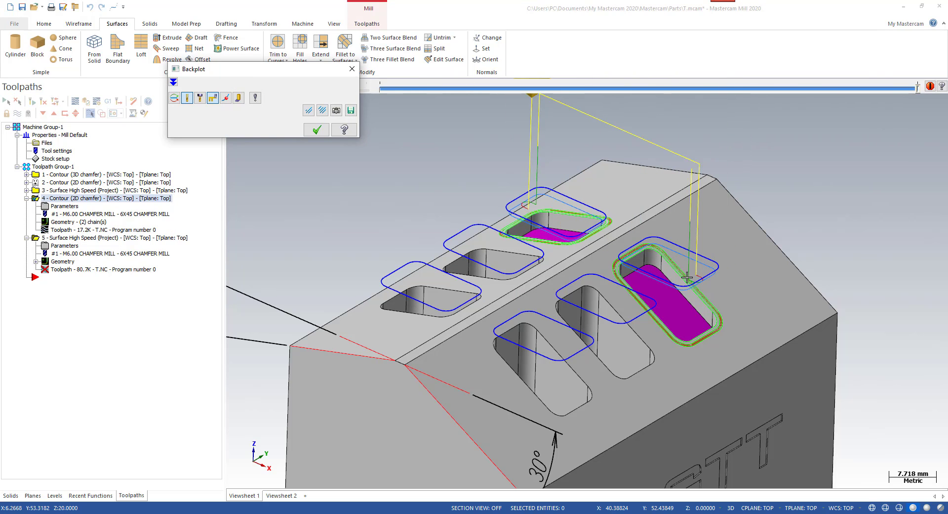
{"action": "scroll", "coordinate": [674, 262], "scroll_direction": "up", "scroll_amount": 1}
{"action": "middle_click_drag", "start_coordinate": [674, 262], "coordinate": [657, 247]}
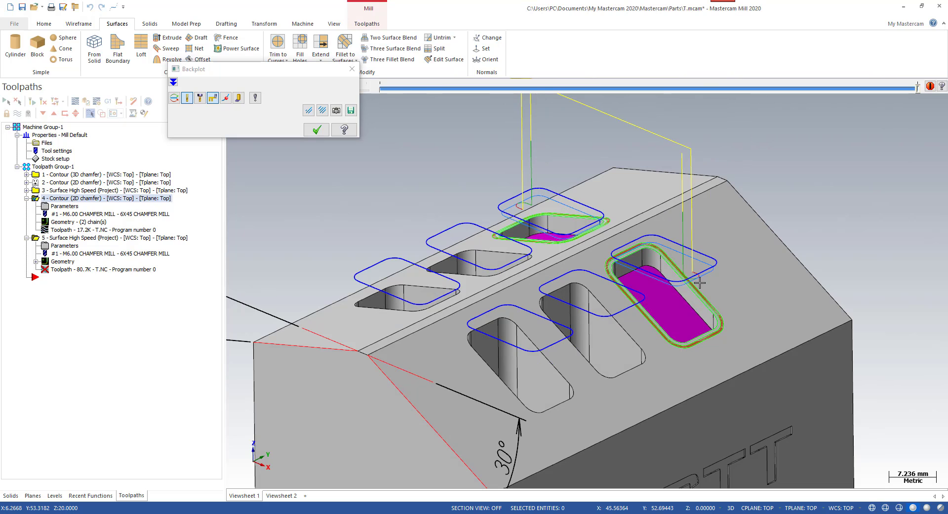
{"action": "middle_click_drag", "start_coordinate": [696, 280], "coordinate": [731, 268]}
{"action": "key", "text": "Escape"}
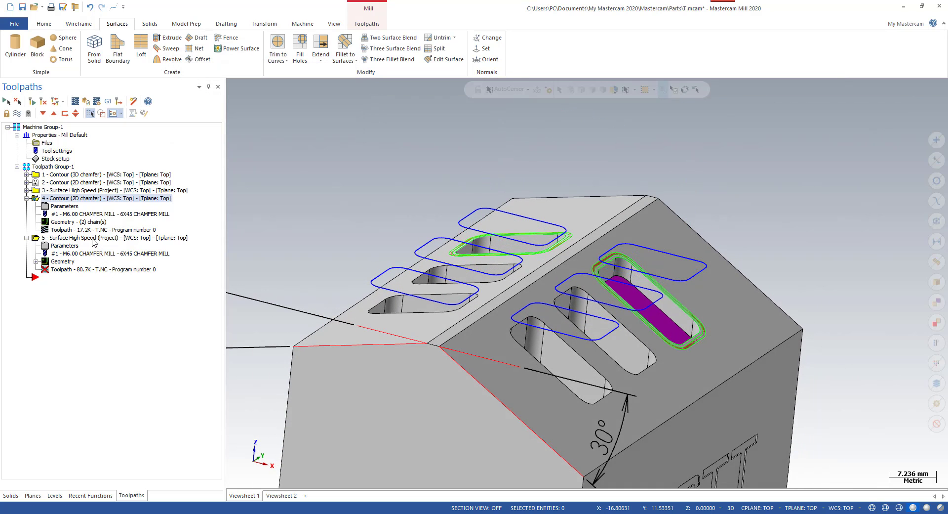
Regenerate toolpath 5 and backplot the chamfer mill's tip at the upper end of the 30-degree pocket
{"action": "left_click", "coordinate": [96, 237]}
{"action": "left_click", "coordinate": [33, 102]}
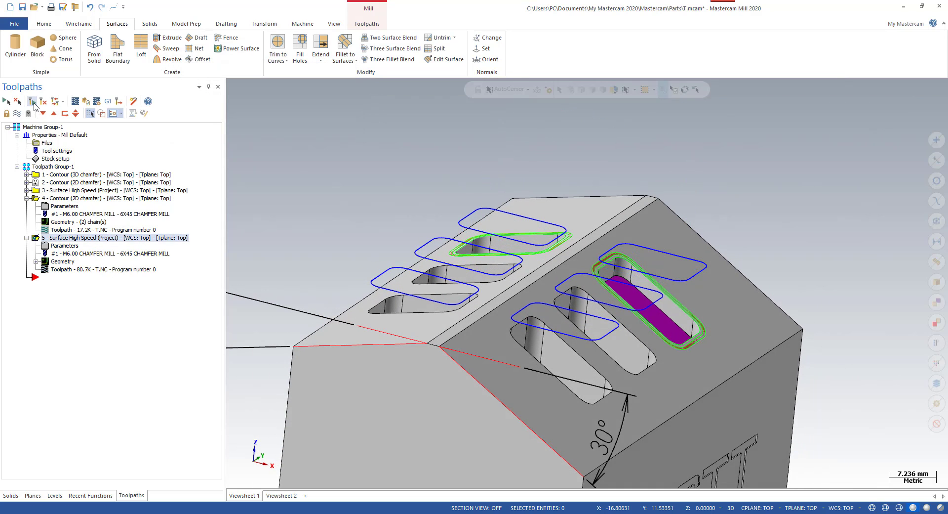
{"action": "key", "text": "alt+t"}
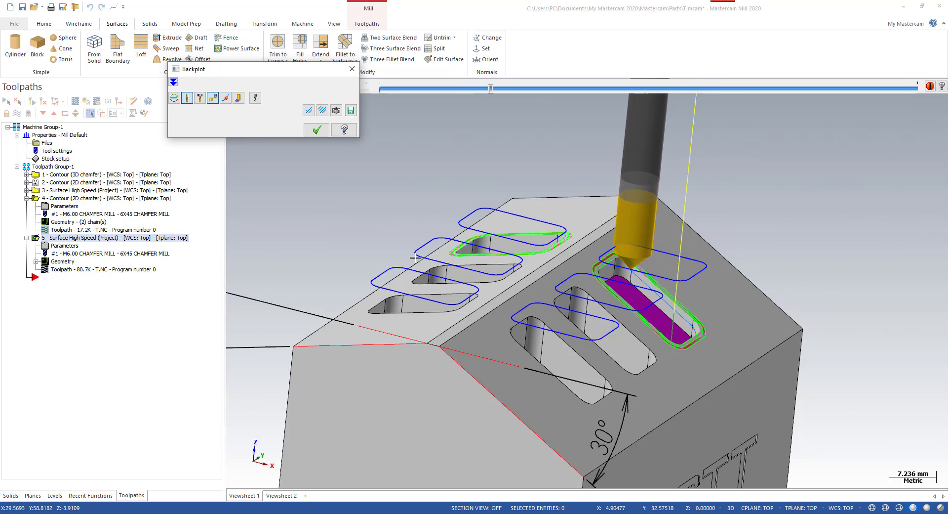
{"action": "scroll", "coordinate": [562, 252], "scroll_direction": "up", "scroll_amount": 10}
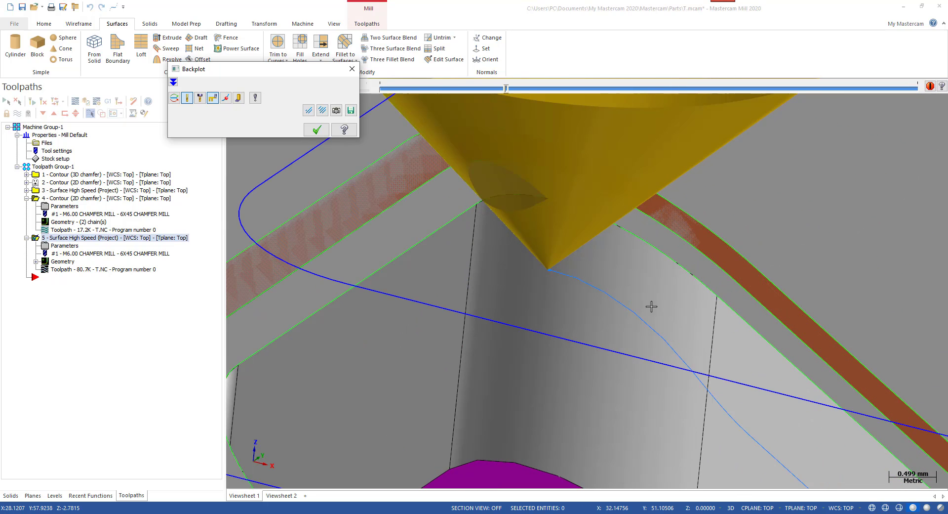
Follow the chamfer mill's backplot around the upper end of the 30-degree pocket and close the backplot of toolpath 5
{"action": "scroll", "coordinate": [707, 397], "scroll_direction": "down", "scroll_amount": 4}
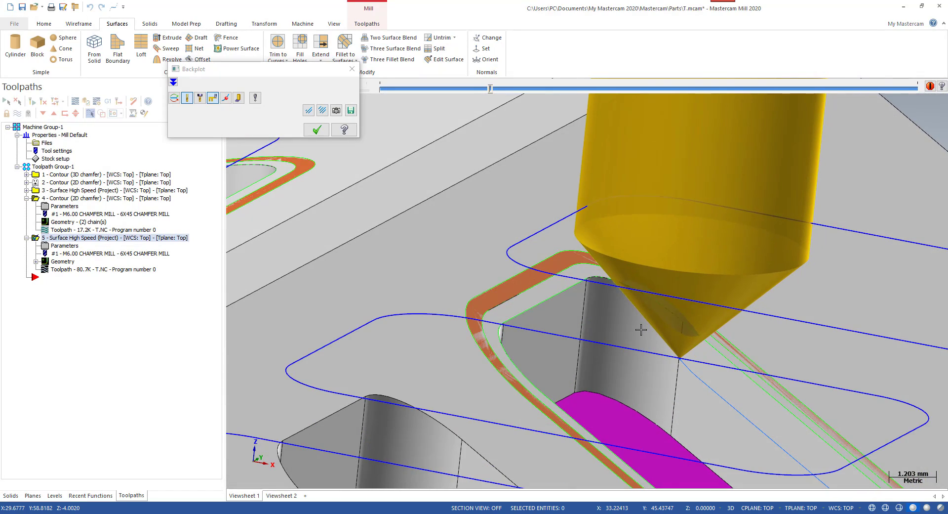
{"action": "scroll", "coordinate": [568, 267], "scroll_direction": "up", "scroll_amount": 3}
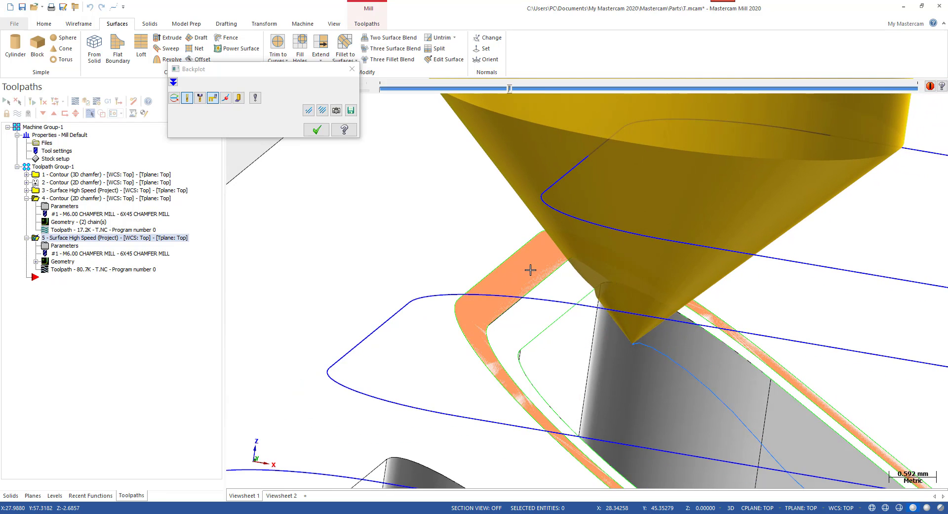
{"action": "scroll", "coordinate": [573, 276], "scroll_direction": "down", "scroll_amount": 1}
{"action": "scroll", "coordinate": [580, 277], "scroll_direction": "down", "scroll_amount": 1}
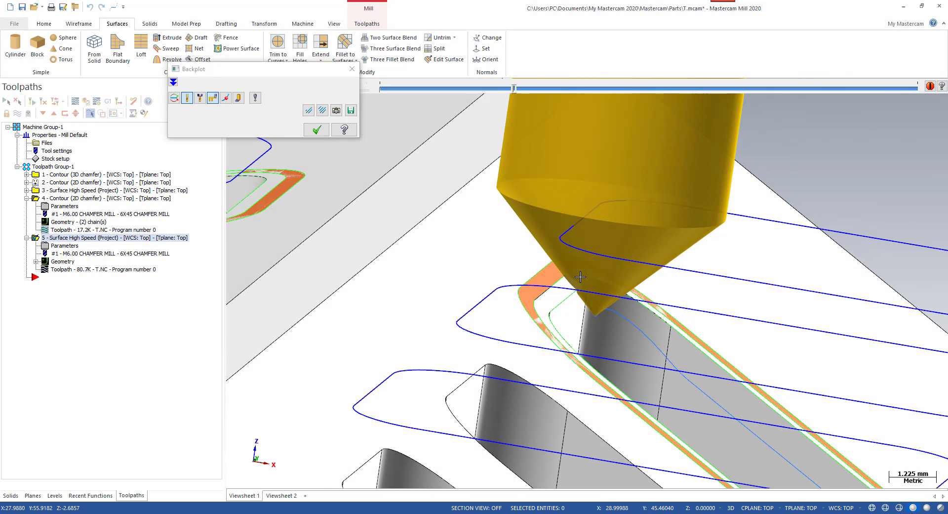
{"action": "scroll", "coordinate": [580, 275], "scroll_direction": "down", "scroll_amount": 2}
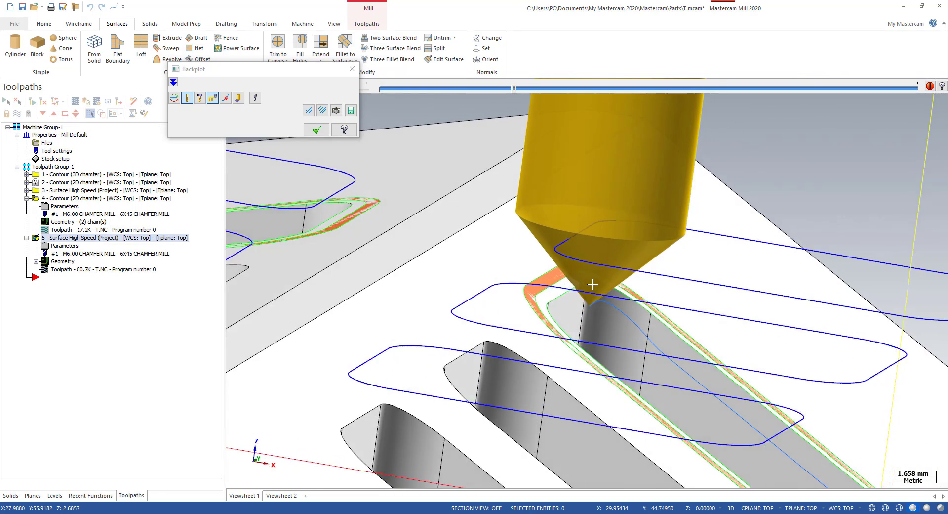
{"action": "scroll", "coordinate": [581, 275], "scroll_direction": "down", "scroll_amount": 2}
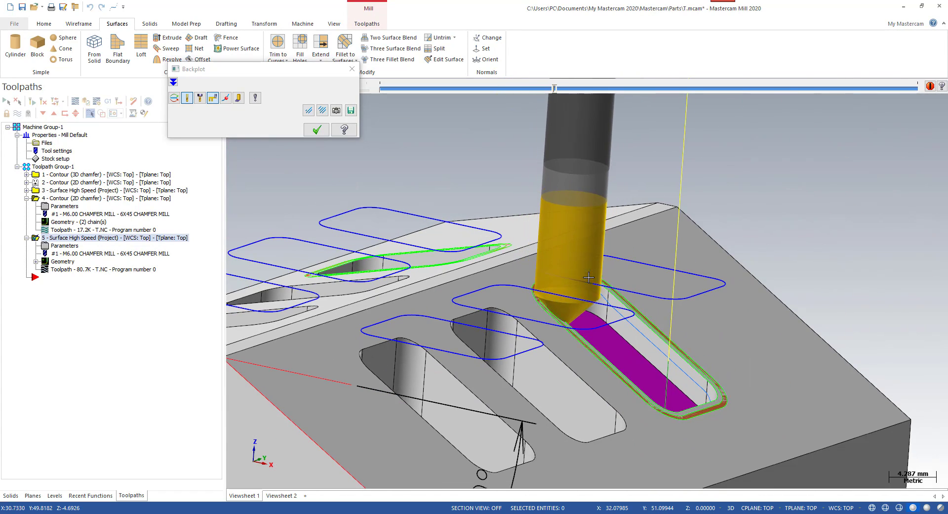
{"action": "key", "text": "Escape"}
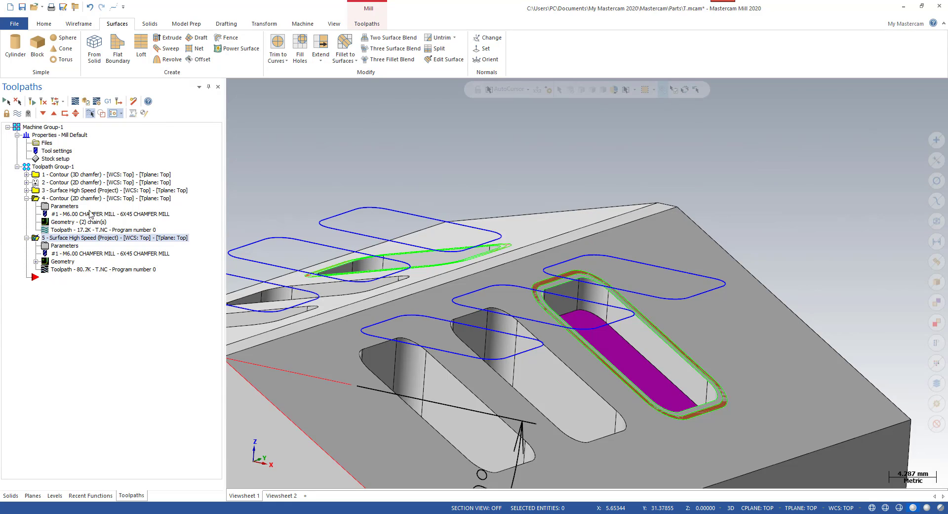
Review the 2D chamfer cut parameters of toolpath 4 and try a different bottom offset
{"action": "left_click", "coordinate": [90, 198]}
{"action": "left_click", "coordinate": [75, 207]}
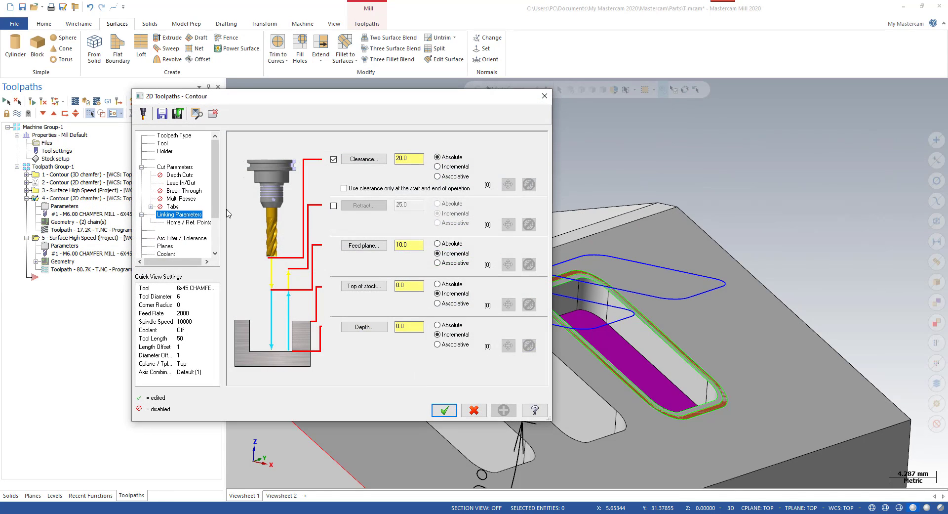
{"action": "left_click", "coordinate": [177, 168]}
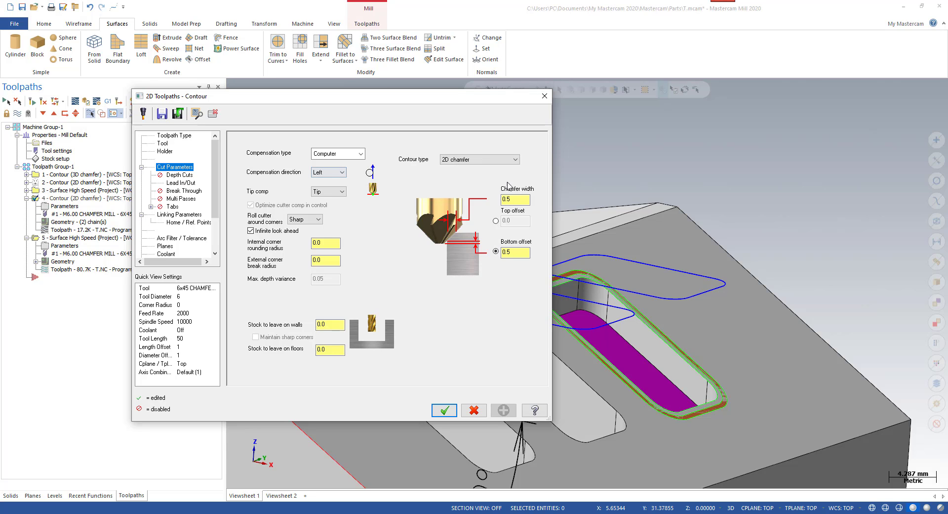
{"action": "left_click", "coordinate": [444, 410]}
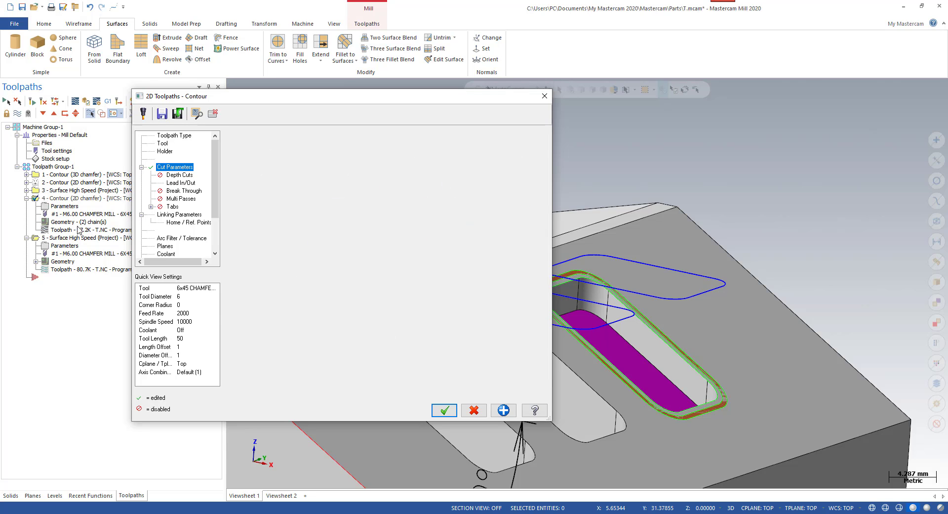
{"action": "left_click", "coordinate": [64, 207]}
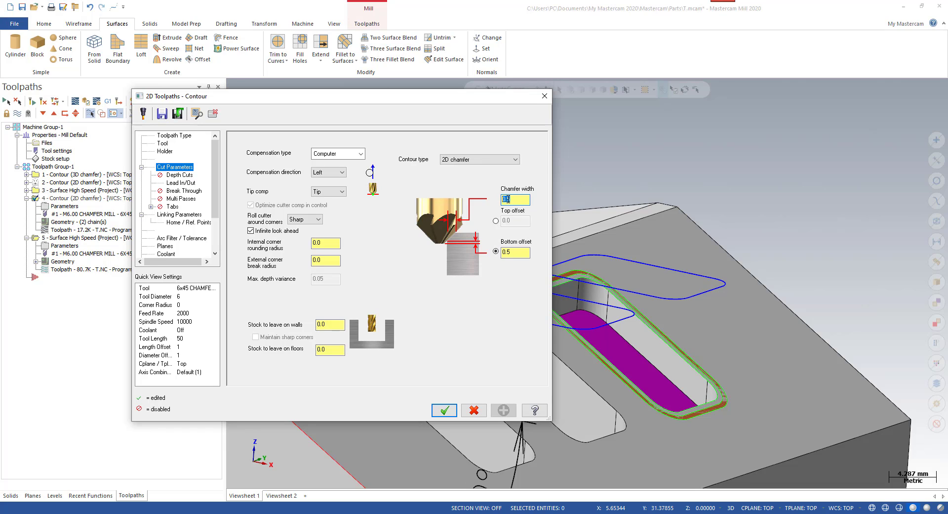
{"action": "double_click", "coordinate": [508, 250]}
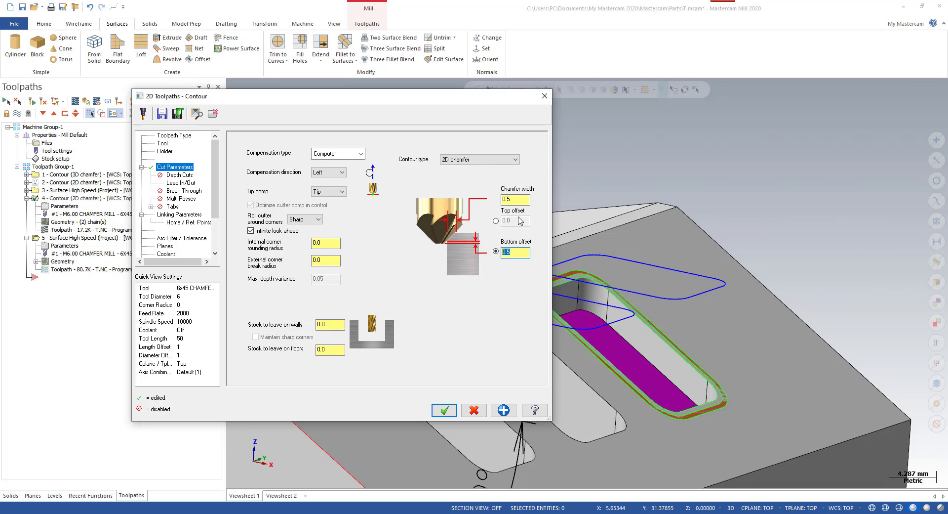
{"action": "double_click", "coordinate": [504, 198]}
{"action": "left_click", "coordinate": [445, 411]}
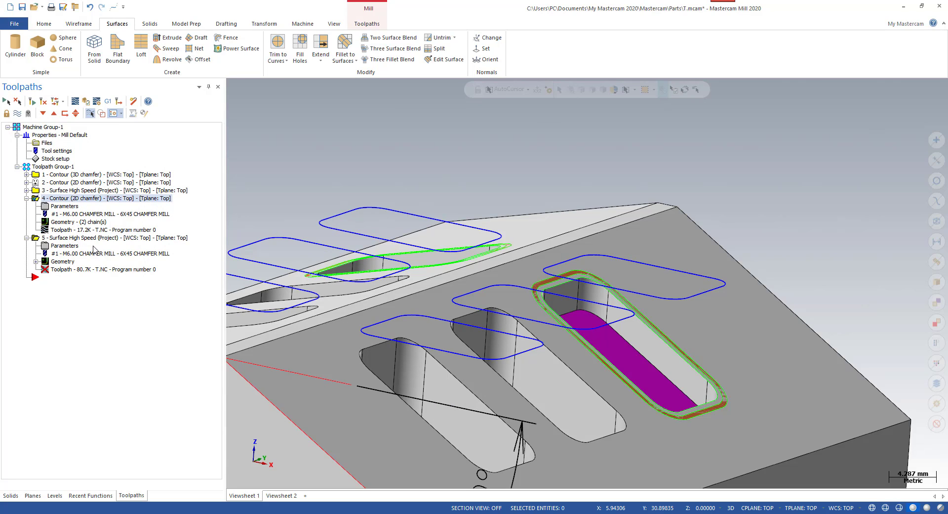
Regenerate toolpath 5 with the changed bottom offset and backplot its motion along the 30-degree pocket
{"action": "left_click", "coordinate": [71, 238]}
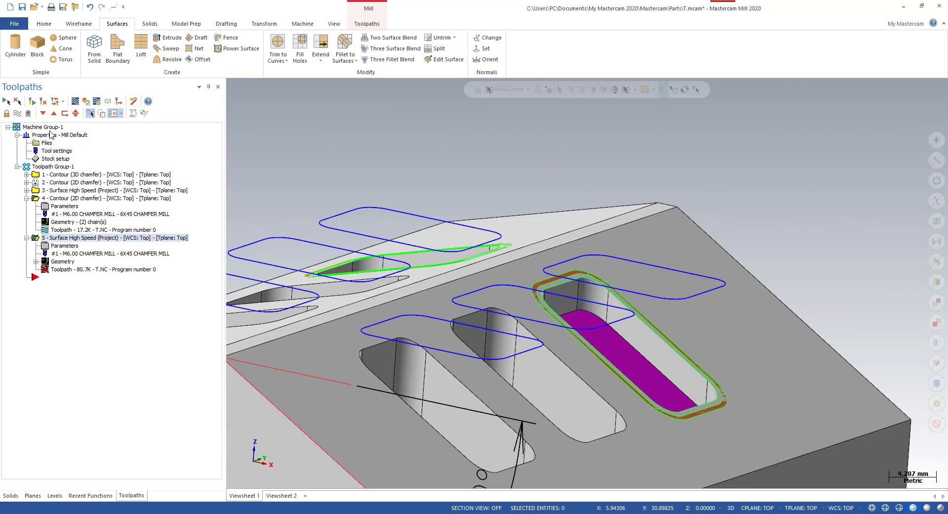
{"action": "left_click", "coordinate": [31, 102]}
{"action": "key", "text": "alt+t"}
{"action": "scroll", "coordinate": [708, 390], "scroll_direction": "up", "scroll_amount": 1}
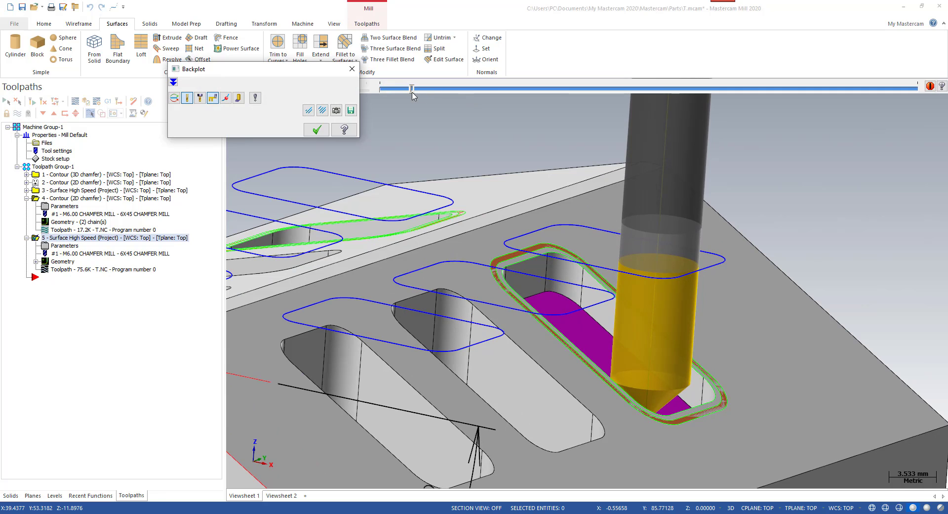
{"action": "left_click_drag", "start_coordinate": [412, 96], "coordinate": [525, 114]}
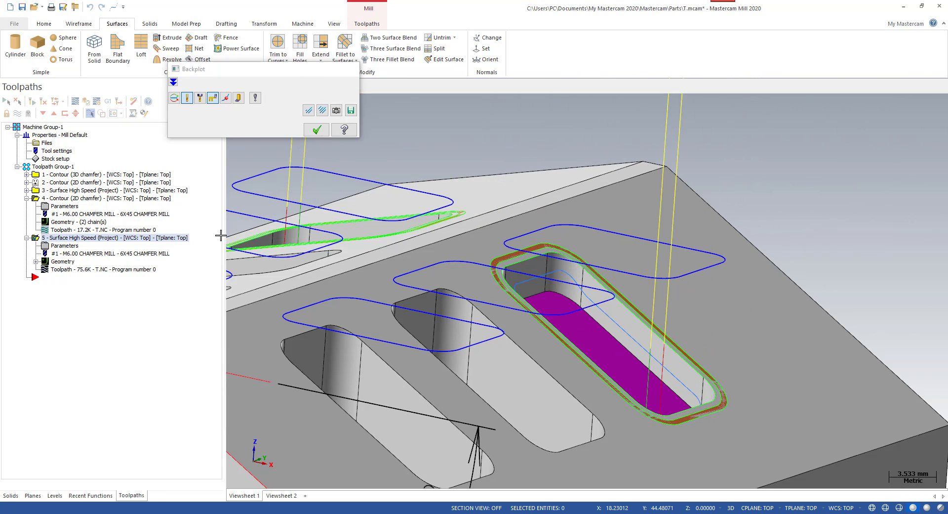
{"action": "key", "text": "Escape"}
Verify toolpath 5 in Mastercam Simulator, examine the cut chamfer around the 30-degree pocket up close, and return to Mastercam
{"action": "left_click", "coordinate": [86, 102]}
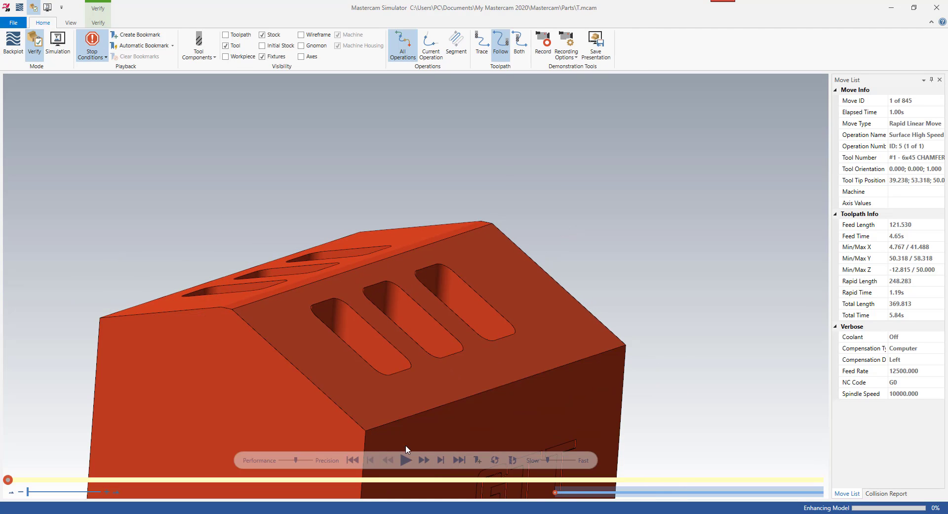
{"action": "left_click", "coordinate": [406, 460]}
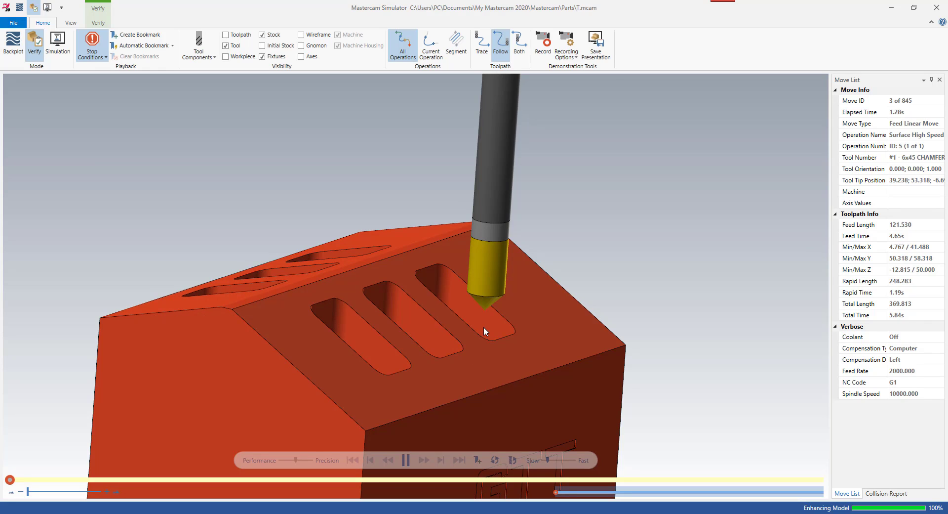
{"action": "scroll", "coordinate": [491, 316], "scroll_direction": "up", "scroll_amount": 2}
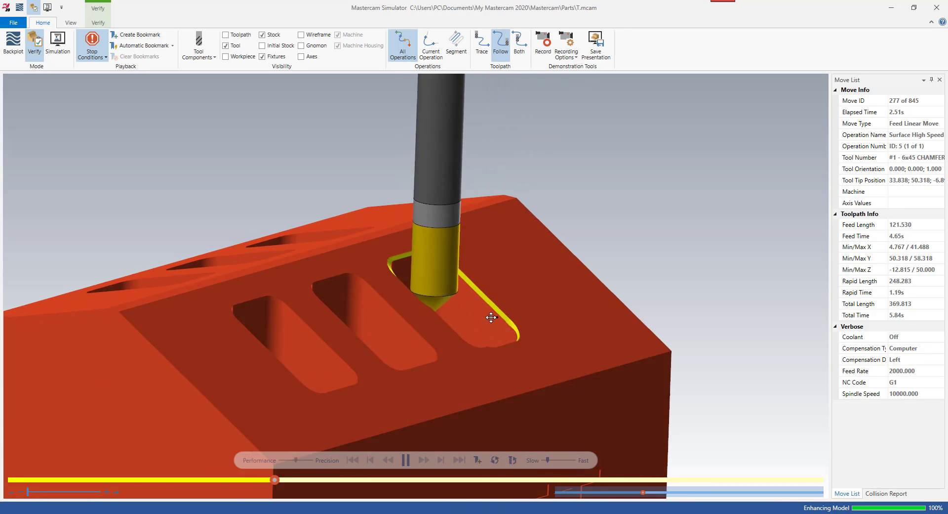
{"action": "middle_click_drag", "start_coordinate": [490, 316], "coordinate": [476, 349]}
{"action": "scroll", "coordinate": [465, 328], "scroll_direction": "up", "scroll_amount": 6}
{"action": "scroll", "coordinate": [485, 325], "scroll_direction": "down", "scroll_amount": 3}
{"action": "scroll", "coordinate": [476, 349], "scroll_direction": "up", "scroll_amount": 5}
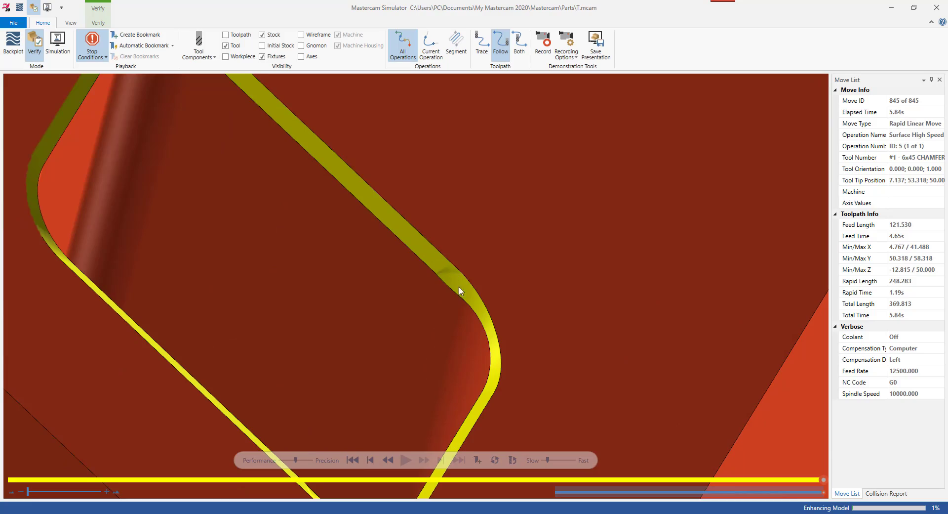
{"action": "scroll", "coordinate": [459, 290], "scroll_direction": "down", "scroll_amount": 5}
{"action": "middle_click_drag", "start_coordinate": [476, 317], "coordinate": [340, 420]}
{"action": "mouse_move", "coordinate": [326, 511]}
{"action": "left_click", "coordinate": [274, 471]}
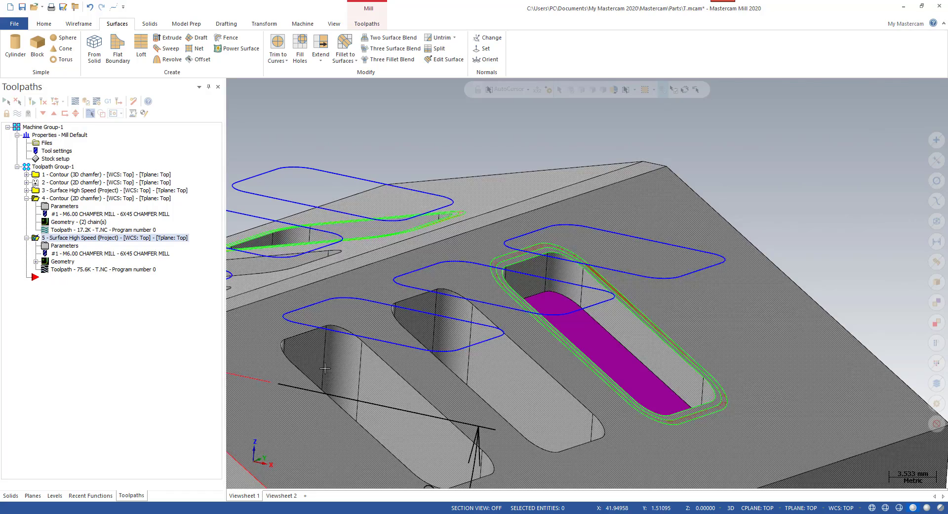
Set the 2D chamfer's bottom offset in toolpath 4 to 0.5 and regenerate toolpaths 4 and 5
{"action": "left_click", "coordinate": [63, 206]}
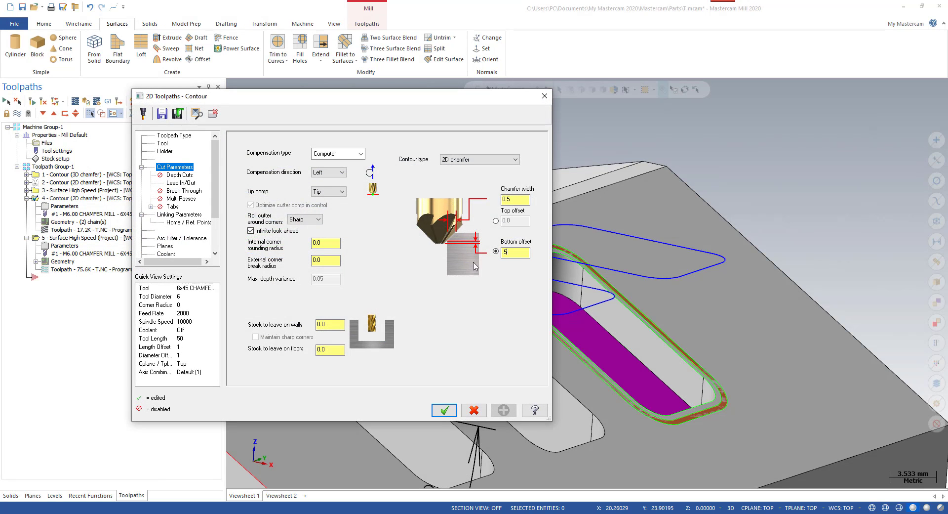
{"action": "left_click", "coordinate": [453, 407]}
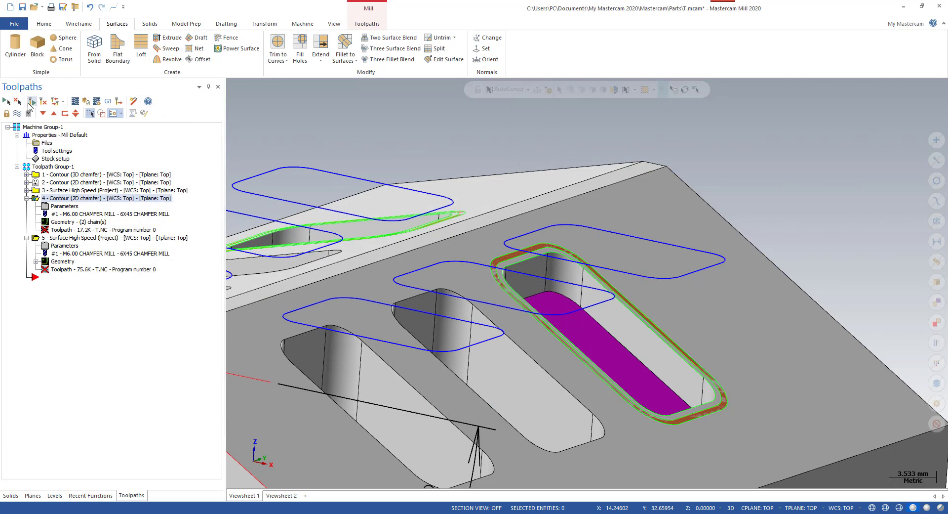
{"action": "left_click", "coordinate": [30, 102]}
{"action": "left_click", "coordinate": [64, 245]}
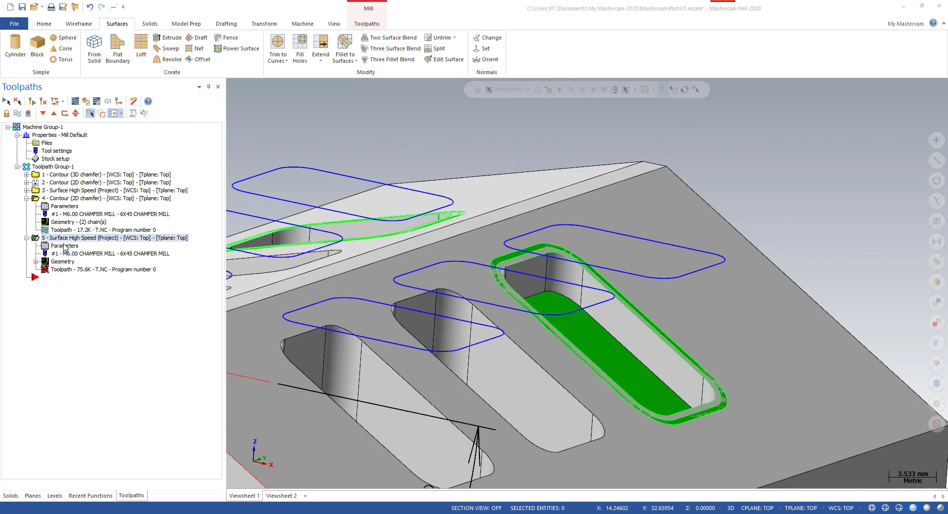
{"action": "key", "text": "Escape"}
{"action": "left_click", "coordinate": [34, 103]}
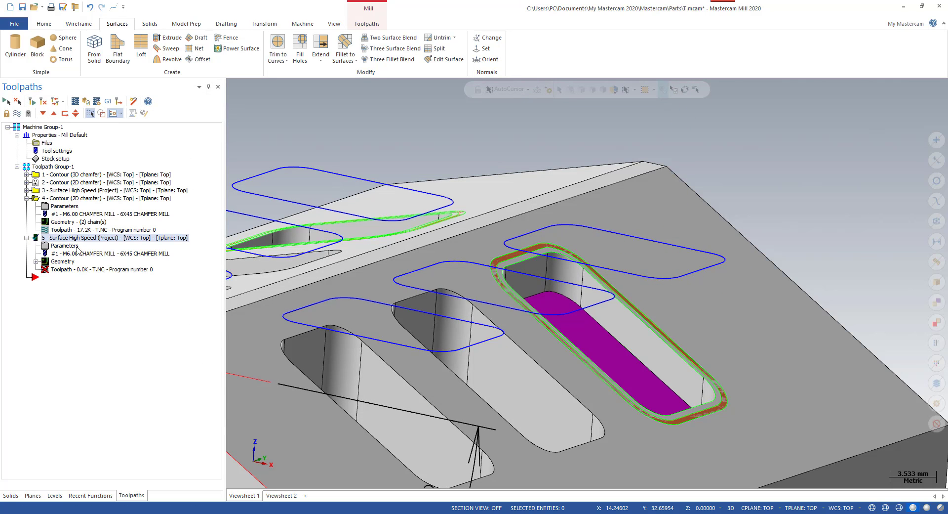
Simulate the regenerated toolpath 5 in Mastercam Simulator, inspect the chamfers on both upper pockets, and return to Mastercam
{"action": "left_click", "coordinate": [86, 102]}
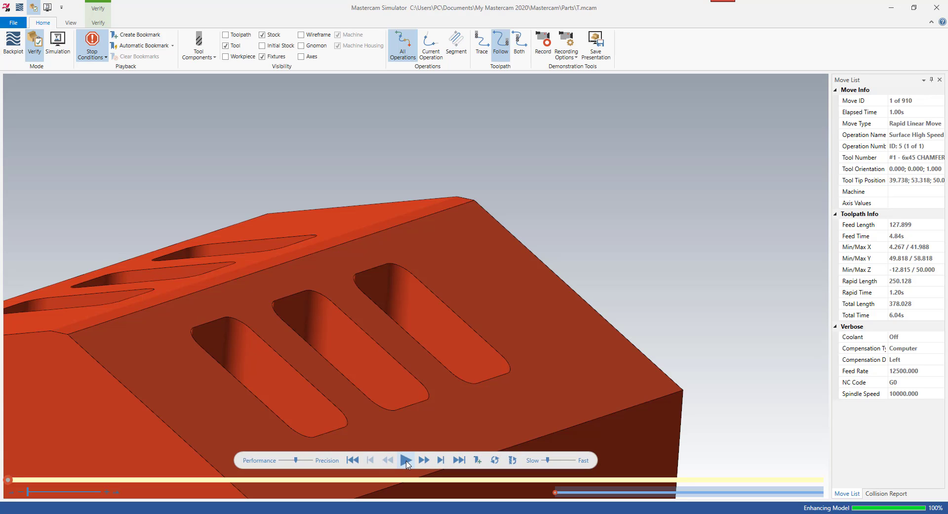
{"action": "left_click", "coordinate": [406, 460]}
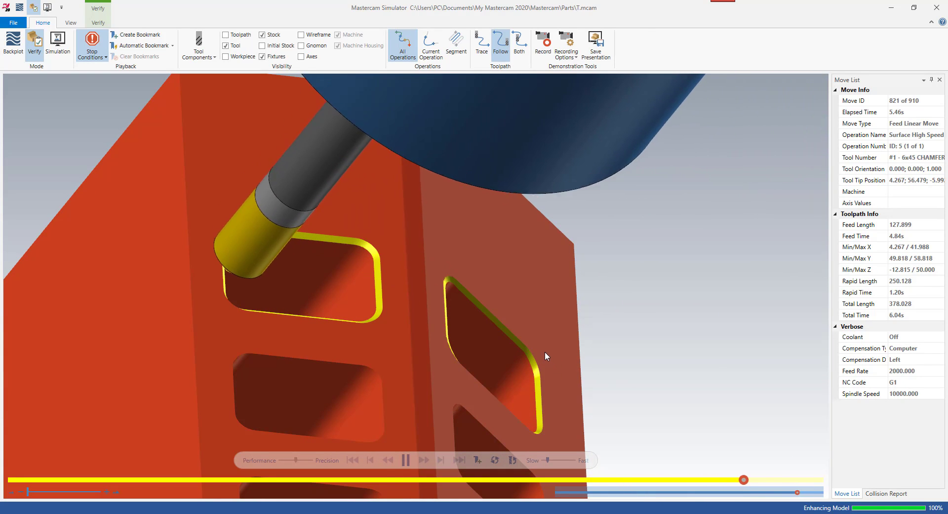
{"action": "mouse_move", "coordinate": [271, 508]}
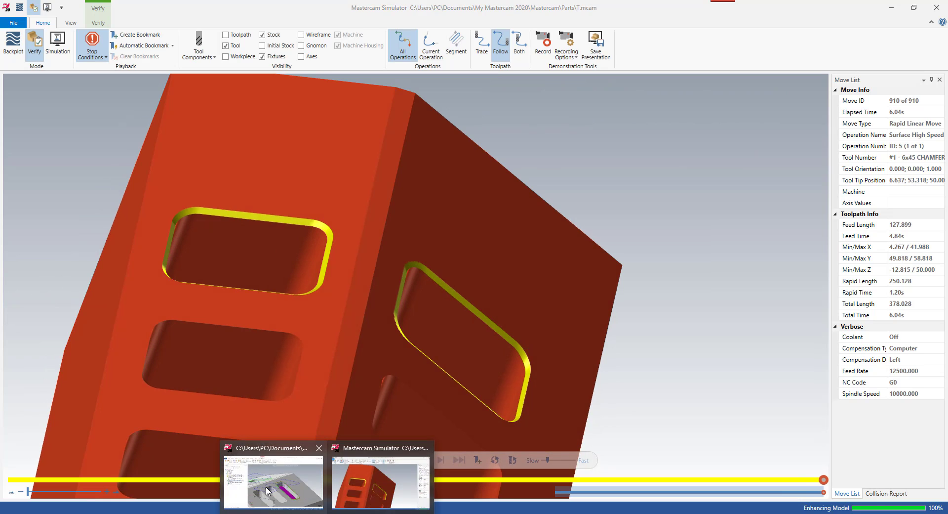
{"action": "left_click", "coordinate": [272, 471]}
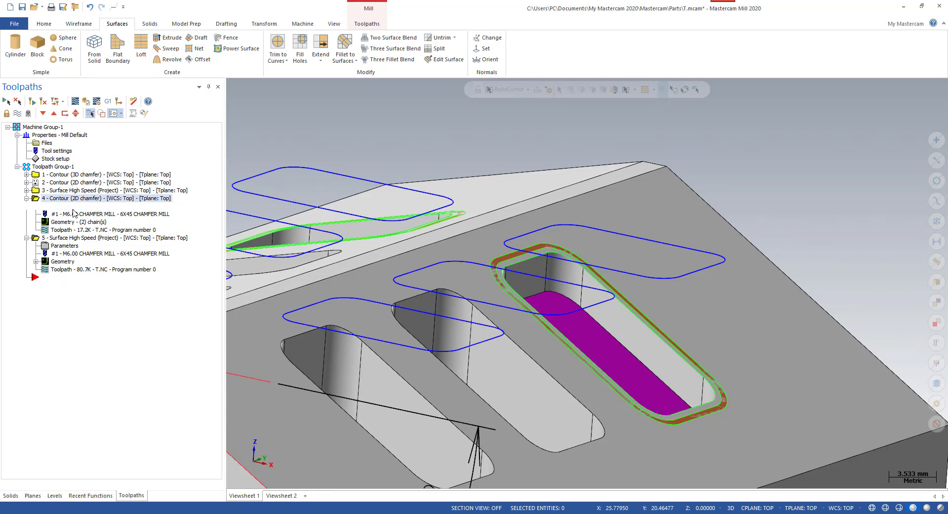
Review the chamfer width and bottom offset in toolpath 4's cut parameters
{"action": "left_click", "coordinate": [69, 206]}
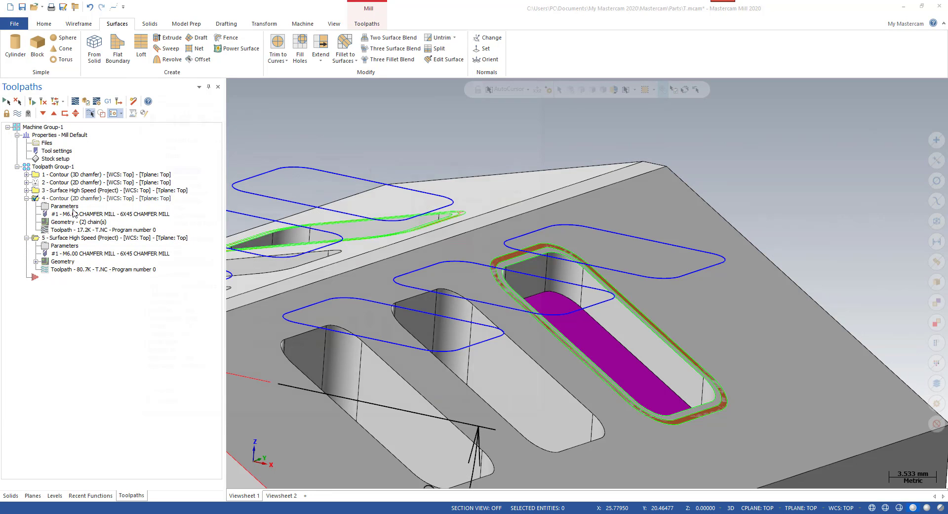
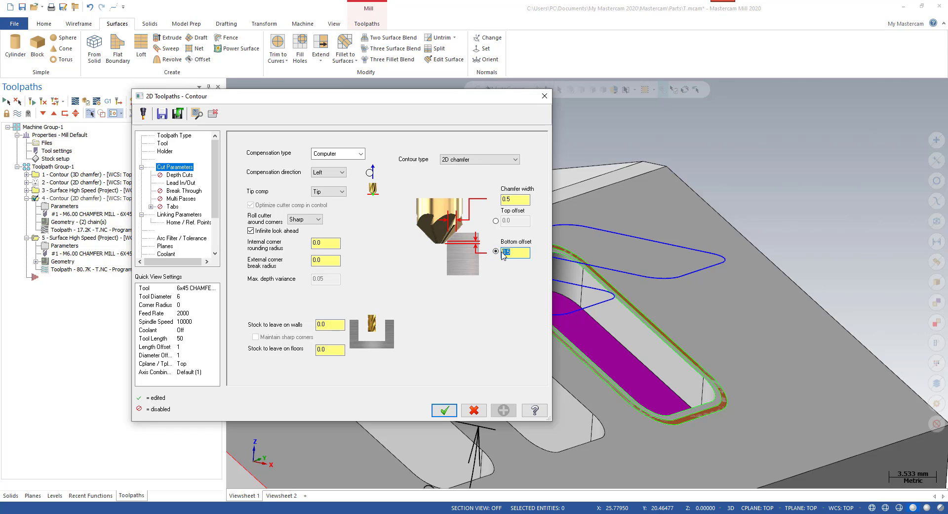
{"action": "left_click", "coordinate": [515, 199]}
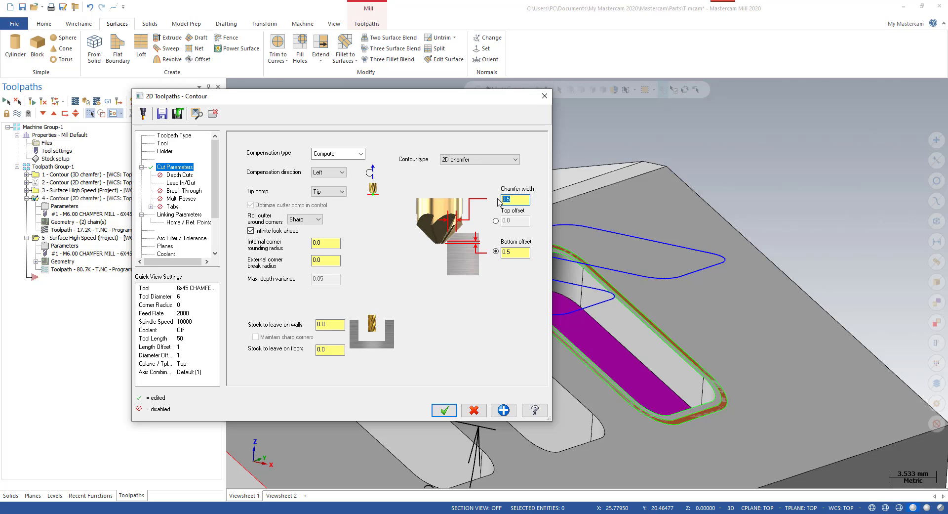
{"action": "left_click_drag", "start_coordinate": [527, 253], "coordinate": [503, 253]}
{"action": "key", "text": "Return"}
Backplot toolpath 5 at the lower end of the 30-degree pocket and view the tool against the whole part
{"action": "left_click", "coordinate": [69, 270]}
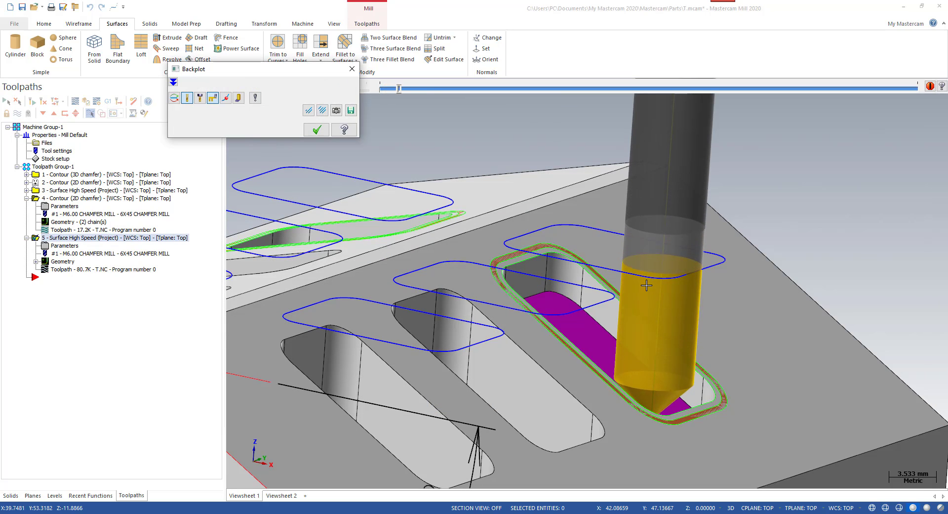
{"action": "left_click_drag", "start_coordinate": [422, 90], "coordinate": [442, 90]}
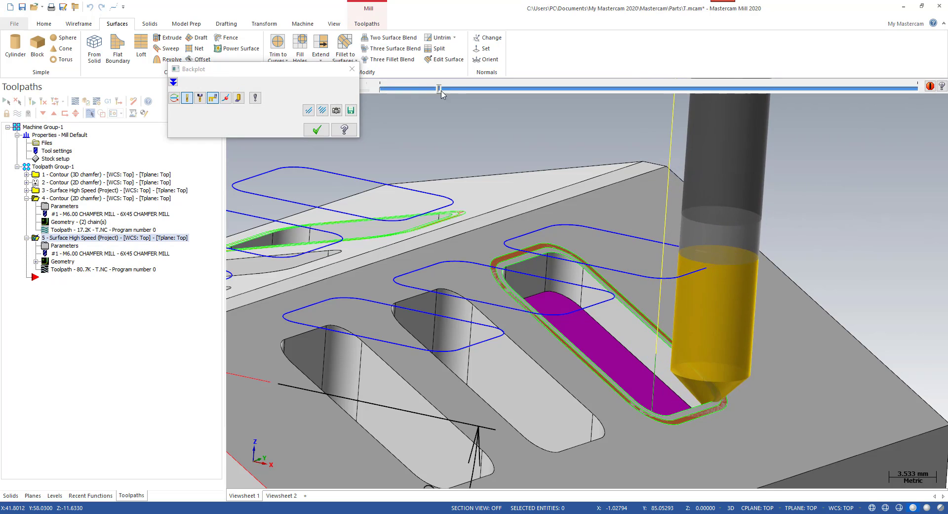
{"action": "scroll", "coordinate": [641, 247], "scroll_direction": "down", "scroll_amount": 2}
{"action": "middle_click_drag", "start_coordinate": [680, 299], "coordinate": [687, 303]}
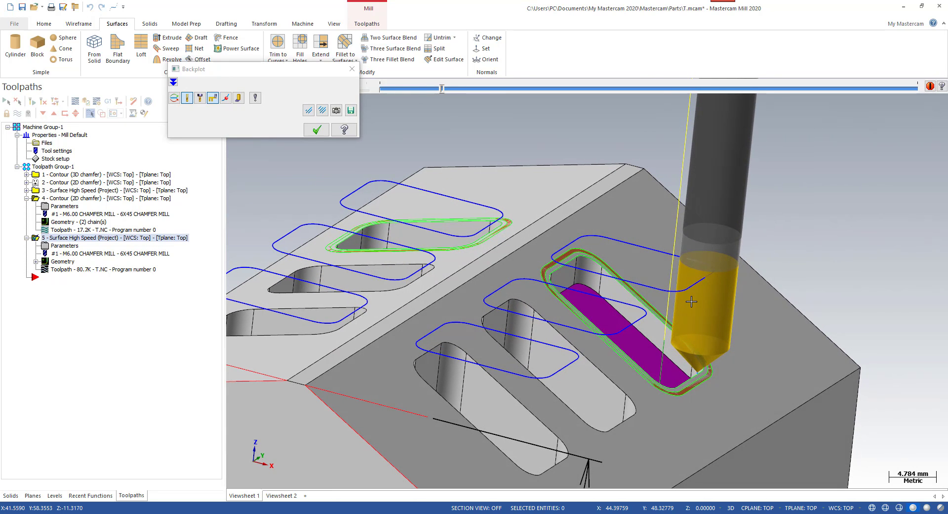
{"action": "scroll", "coordinate": [609, 222], "scroll_direction": "down", "scroll_amount": 2}
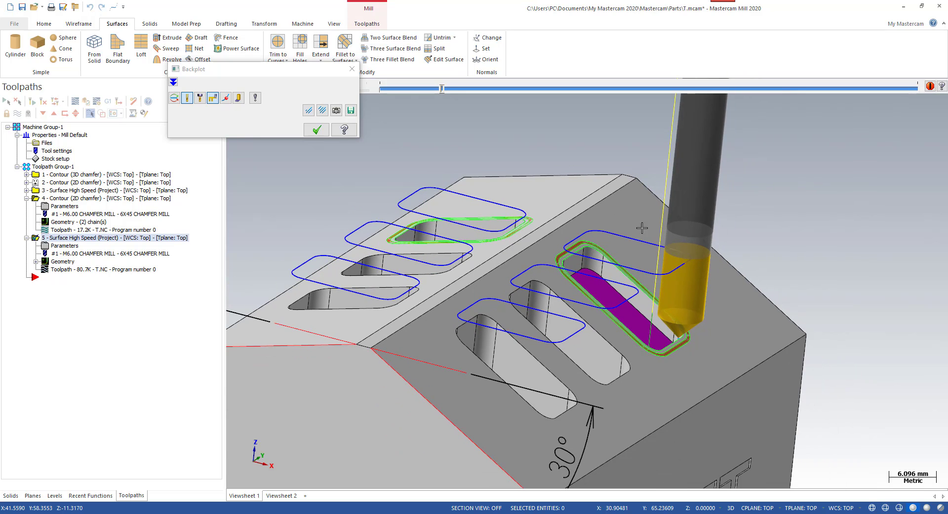
Close the backplot and recheck the chamfer width and bottom offset in toolpath 4's cut parameters
{"action": "key", "text": "Escape"}
{"action": "left_click", "coordinate": [64, 206]}
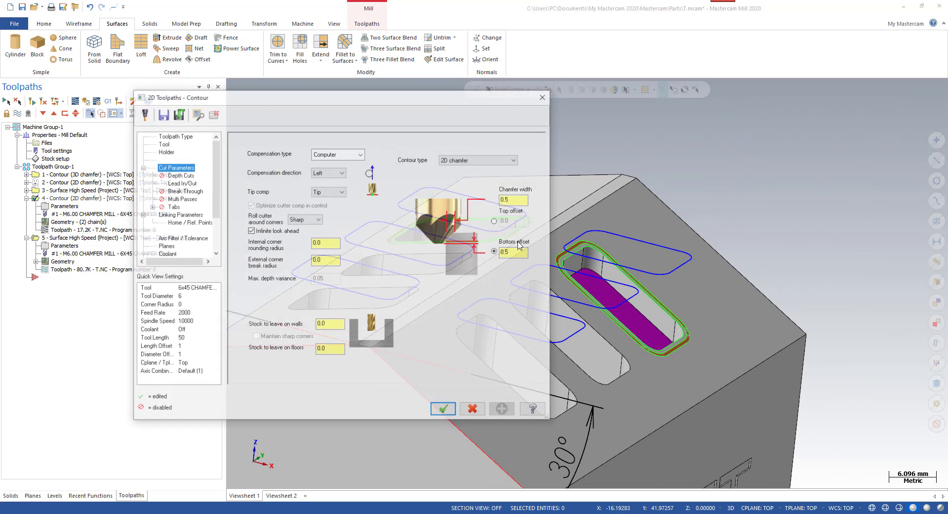
{"action": "left_click_drag", "start_coordinate": [513, 253], "coordinate": [503, 238]}
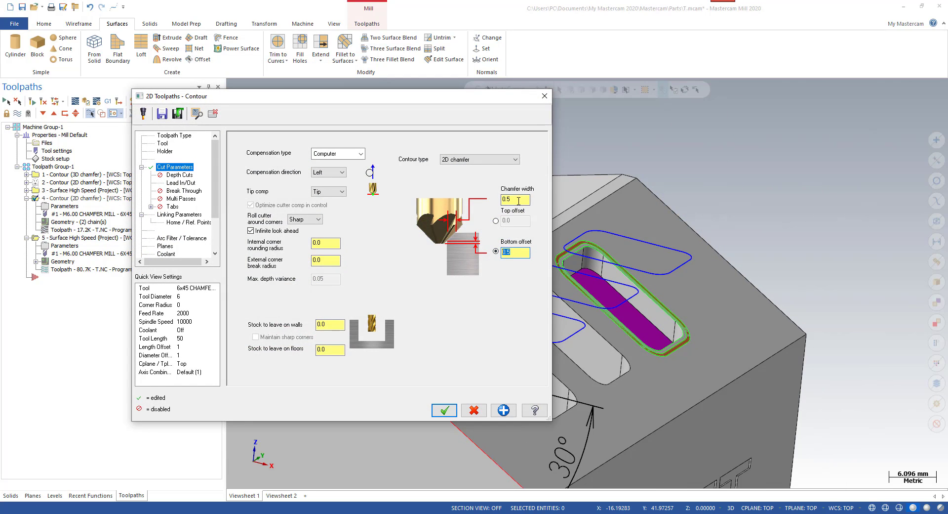
{"action": "left_click_drag", "start_coordinate": [514, 199], "coordinate": [506, 221]}
{"action": "left_click_drag", "start_coordinate": [517, 252], "coordinate": [500, 252]}
{"action": "left_click_drag", "start_coordinate": [516, 200], "coordinate": [501, 199]}
{"action": "key", "text": "Escape"}
Backplot toolpath 5 again and run the tool through its motion over the pockets
{"action": "left_click", "coordinate": [53, 270]}
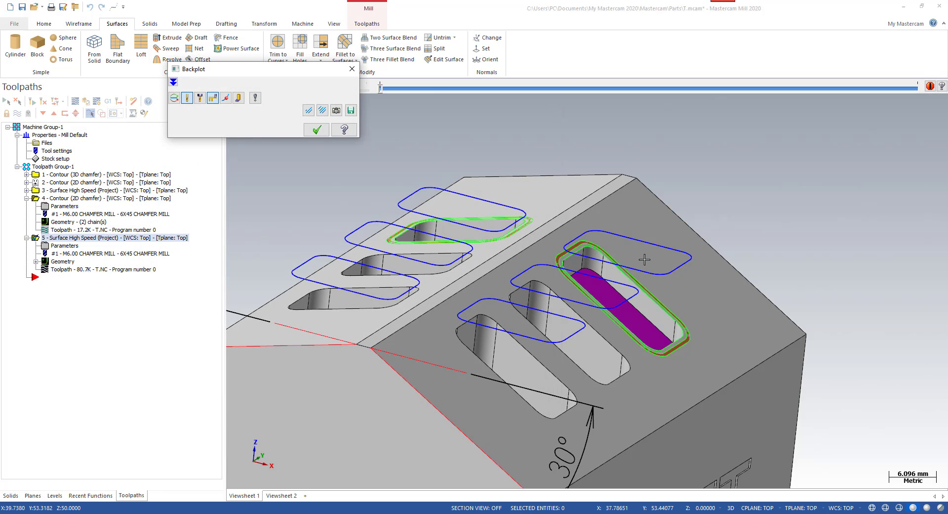
{"action": "scroll", "coordinate": [629, 239], "scroll_direction": "down", "scroll_amount": 2}
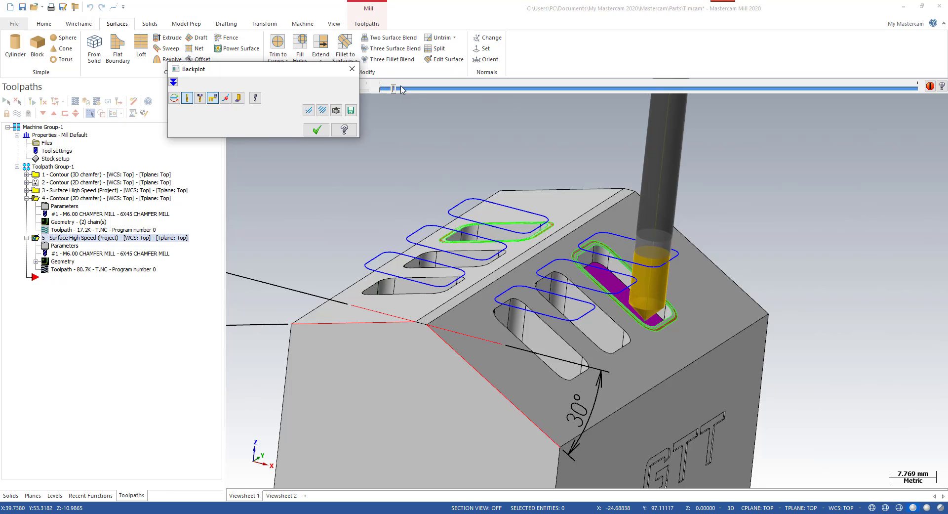
{"action": "left_click_drag", "start_coordinate": [401, 89], "coordinate": [878, 148]}
{"action": "key", "text": "Escape"}
Hide the wireframe, dimensions and helper surfaces, leaving only the solid part displayed
{"action": "scroll", "coordinate": [756, 167], "scroll_direction": "down", "scroll_amount": 2}
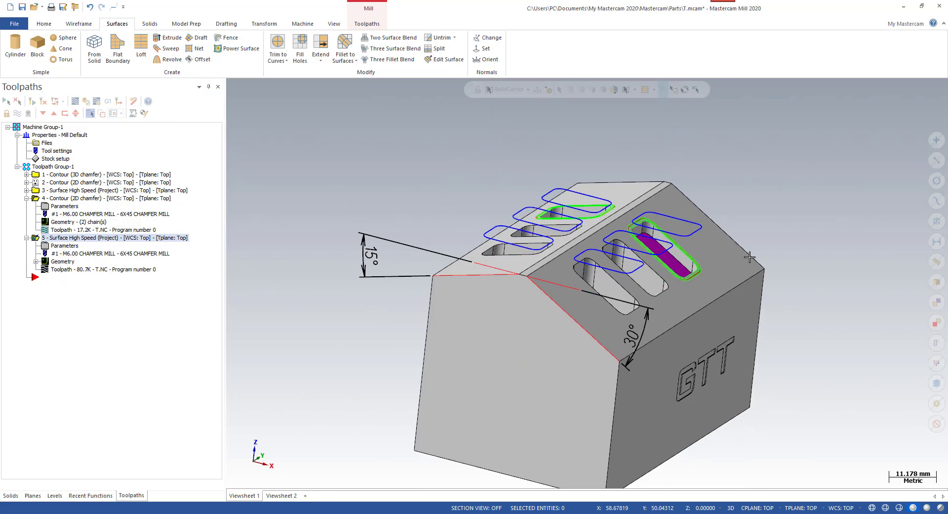
{"action": "left_click", "coordinate": [752, 272]}
{"action": "key", "text": "Escape"}
{"action": "middle_click_drag", "start_coordinate": [750, 273], "coordinate": [628, 241]}
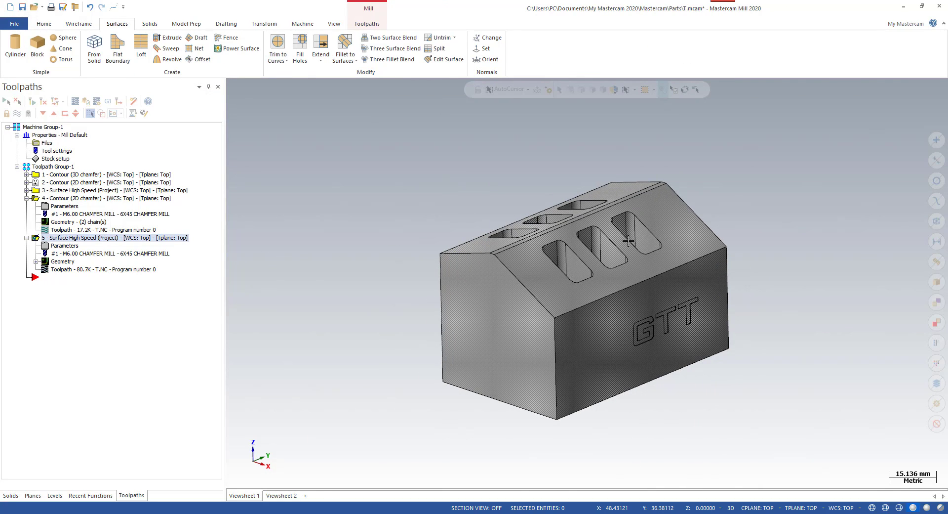
Collapse toolpath 4 in the operations tree and open toolpaths 1, 3 and 5 in Mastercam Simulator
{"action": "left_click", "coordinate": [67, 199]}
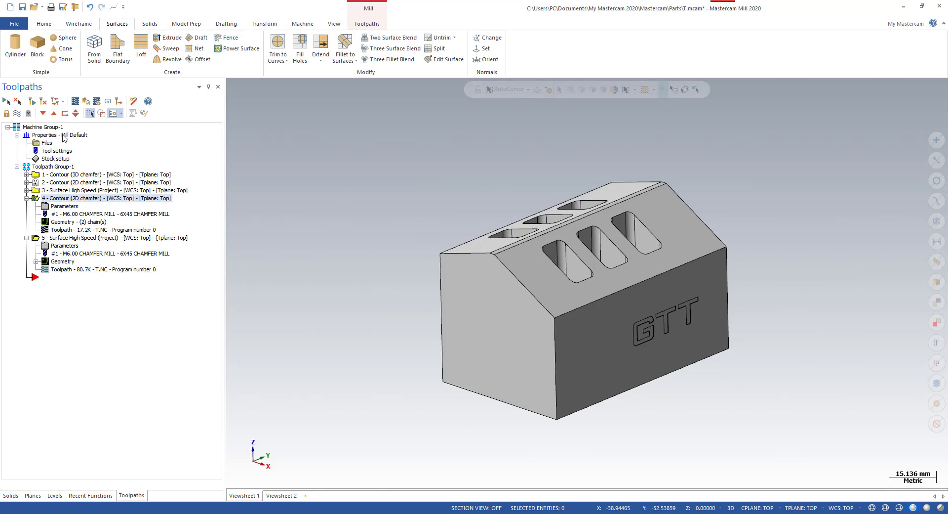
{"action": "left_click", "coordinate": [26, 198]}
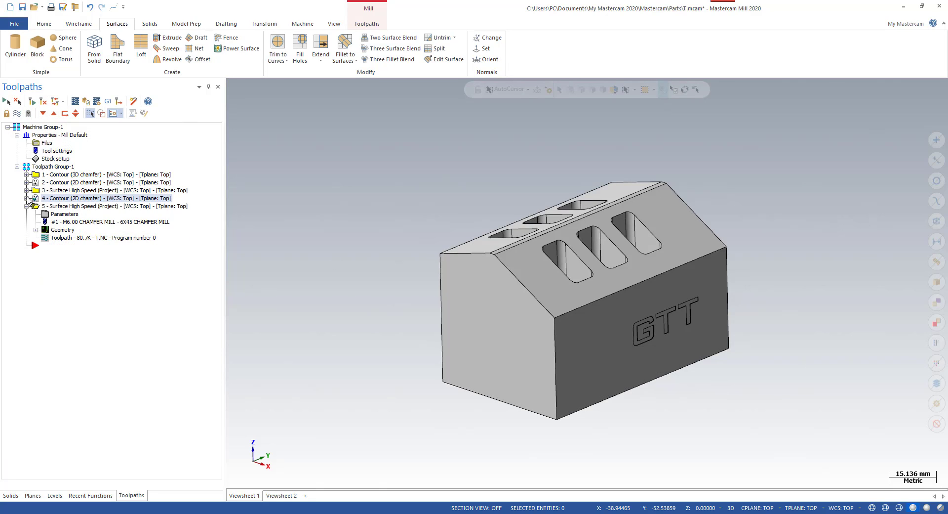
{"action": "left_click", "coordinate": [88, 102]}
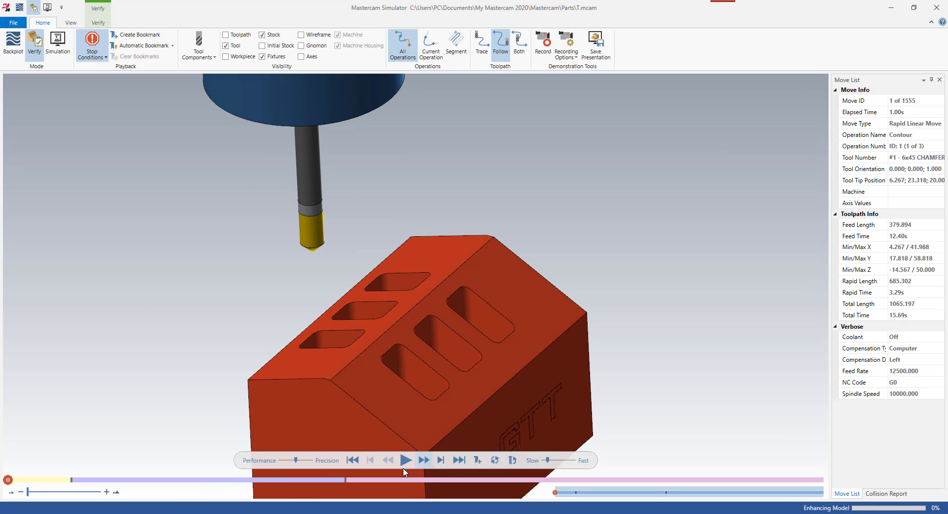
Check the stop conditions for Operation Change and run the simulation through toolpaths 1 and 3
{"action": "middle_click_drag", "start_coordinate": [495, 214], "coordinate": [444, 238]}
{"action": "scroll", "coordinate": [360, 275], "scroll_direction": "up", "scroll_amount": 3}
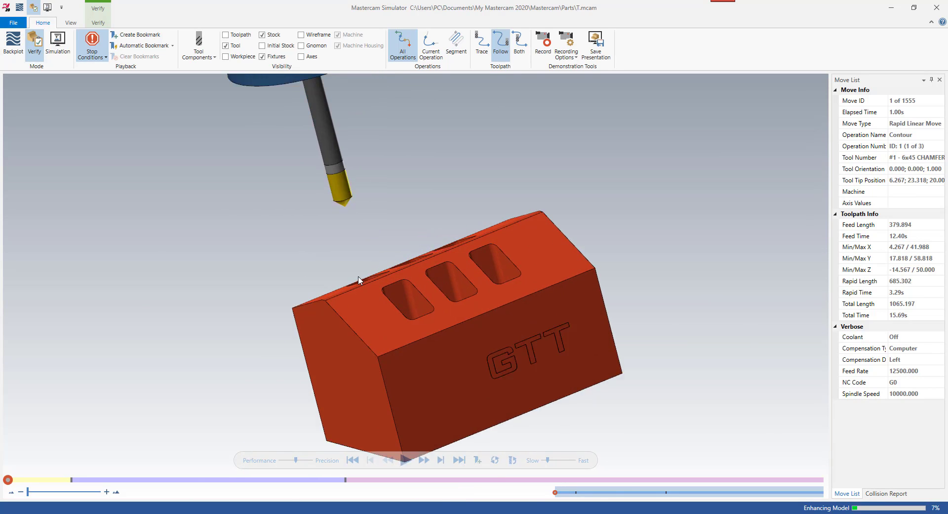
{"action": "left_click", "coordinate": [414, 461]}
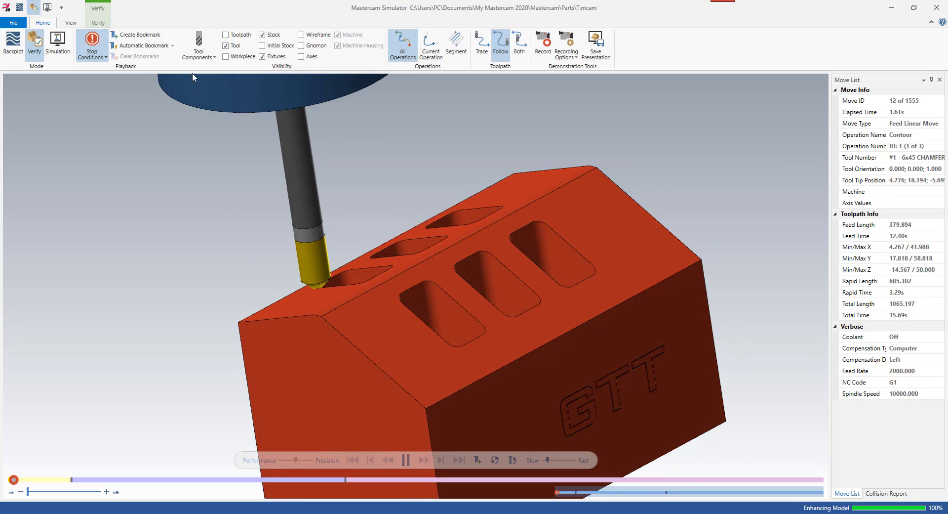
{"action": "left_click", "coordinate": [98, 60]}
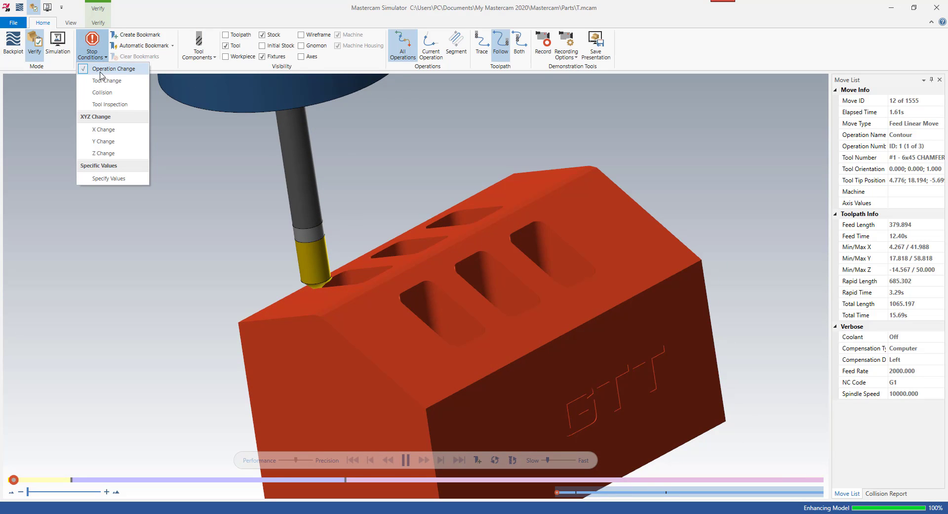
{"action": "left_click", "coordinate": [419, 207]}
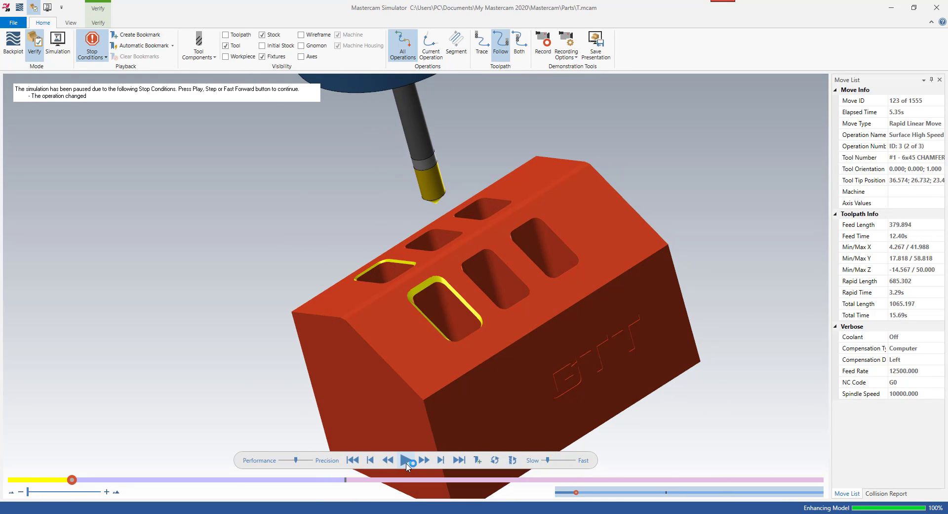
{"action": "left_click", "coordinate": [406, 460]}
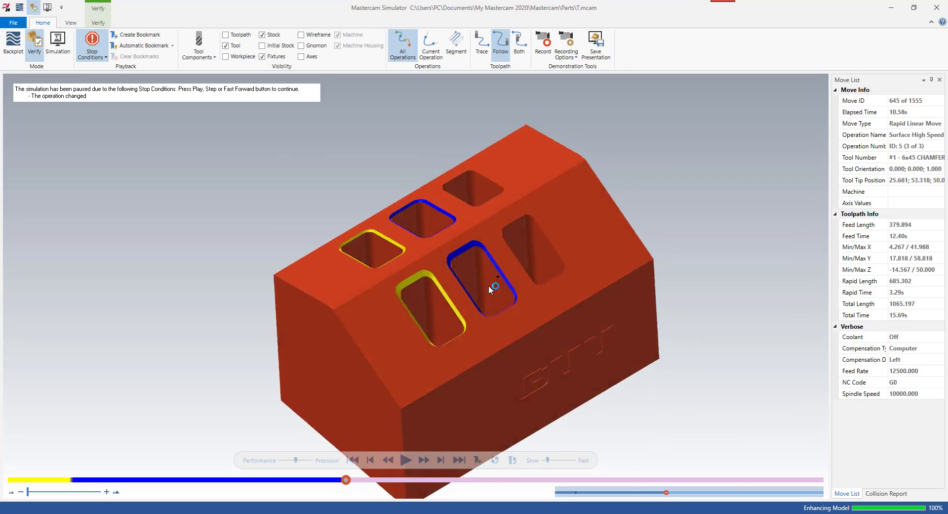
Examine the chamfers cut by toolpaths 1 and 3, and continue the simulation through toolpath 5
{"action": "middle_click_drag", "start_coordinate": [488, 287], "coordinate": [557, 292]}
{"action": "scroll", "coordinate": [469, 271], "scroll_direction": "up", "scroll_amount": 5}
{"action": "scroll", "coordinate": [456, 278], "scroll_direction": "down", "scroll_amount": 3}
{"action": "middle_click_drag", "start_coordinate": [456, 277], "coordinate": [440, 289]}
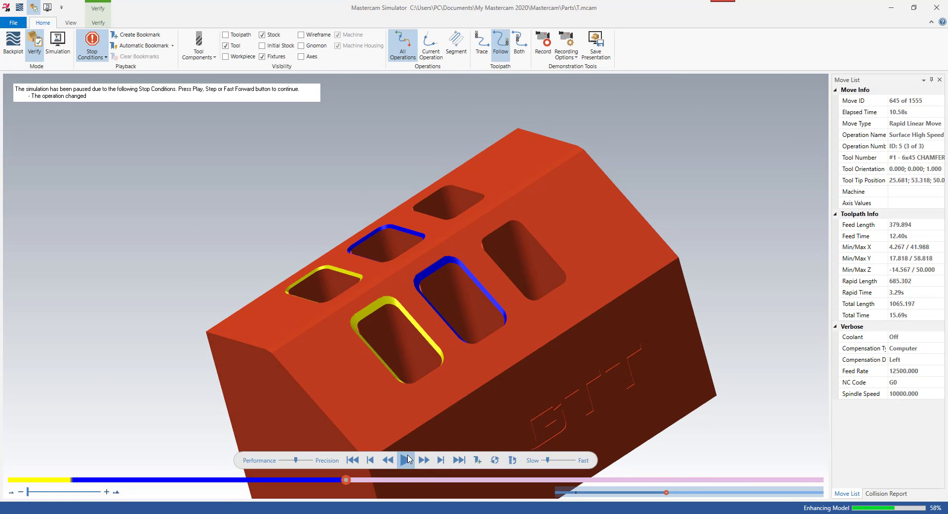
{"action": "left_click", "coordinate": [406, 460]}
{"action": "scroll", "coordinate": [509, 272], "scroll_direction": "up", "scroll_amount": 3}
{"action": "middle_click_drag", "start_coordinate": [518, 271], "coordinate": [534, 271]}
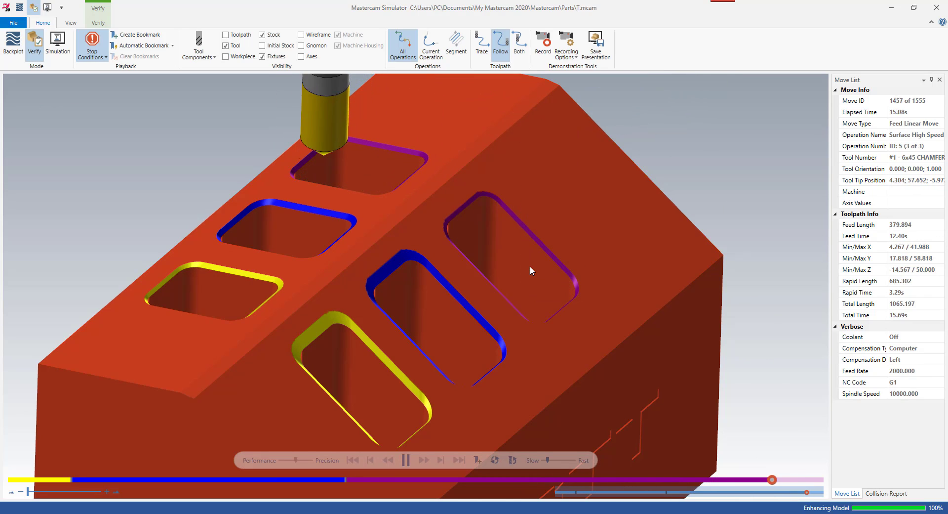
Examine toolpath 5's chamfer width around the upper pocket on the 30-degree face up close
{"action": "scroll", "coordinate": [530, 270], "scroll_direction": "down", "scroll_amount": 5}
{"action": "mouse_move", "coordinate": [530, 270]}
{"action": "middle_mouse_down"}
{"action": "mouse_move", "coordinate": [504, 256]}
{"action": "mouse_move", "coordinate": [479, 279]}
{"action": "mouse_move", "coordinate": [474, 312]}
{"action": "mouse_move", "coordinate": [494, 316]}
{"action": "mouse_move", "coordinate": [559, 283]}
{"action": "mouse_move", "coordinate": [578, 303]}
{"action": "mouse_move", "coordinate": [519, 282]}
{"action": "middle_mouse_up"}
{"action": "scroll", "coordinate": [506, 232], "scroll_direction": "up", "scroll_amount": 5}
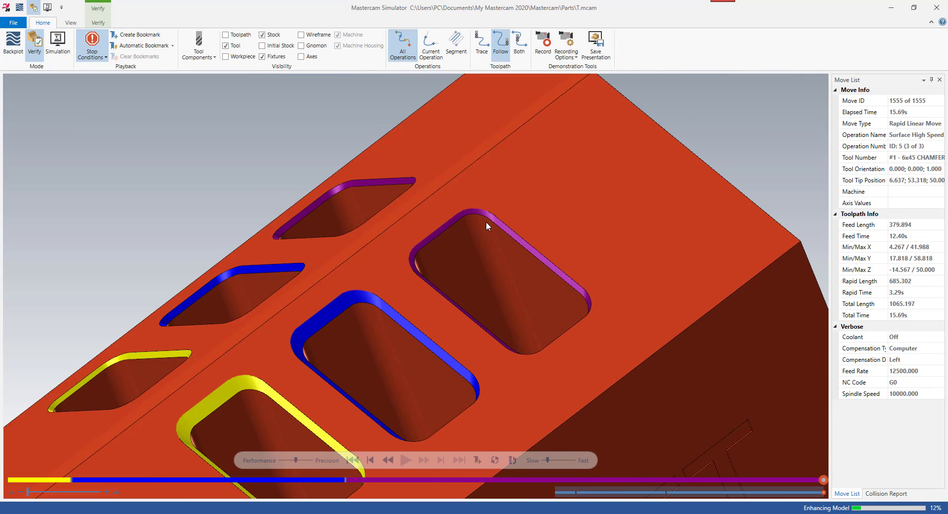
{"action": "scroll", "coordinate": [486, 226], "scroll_direction": "down", "scroll_amount": 5}
{"action": "middle_click_drag", "start_coordinate": [499, 226], "coordinate": [496, 208]}
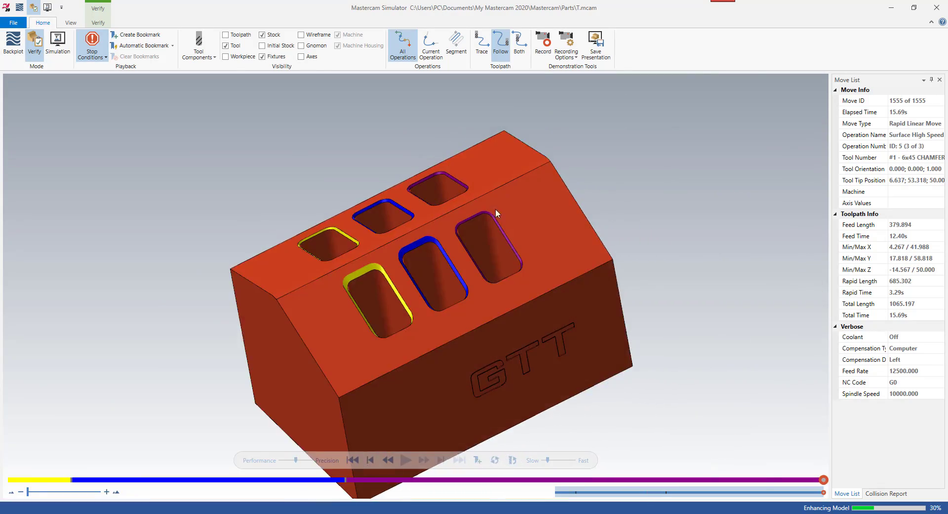
{"action": "scroll", "coordinate": [494, 256], "scroll_direction": "up", "scroll_amount": 5}
{"action": "middle_click_drag", "start_coordinate": [493, 256], "coordinate": [522, 216]}
{"action": "scroll", "coordinate": [508, 223], "scroll_direction": "down", "scroll_amount": 3}
{"action": "scroll", "coordinate": [538, 235], "scroll_direction": "up", "scroll_amount": 5}
{"action": "scroll", "coordinate": [533, 255], "scroll_direction": "down", "scroll_amount": 3}
{"action": "scroll", "coordinate": [566, 266], "scroll_direction": "down", "scroll_amount": 3}
{"action": "scroll", "coordinate": [522, 216], "scroll_direction": "up", "scroll_amount": 5}
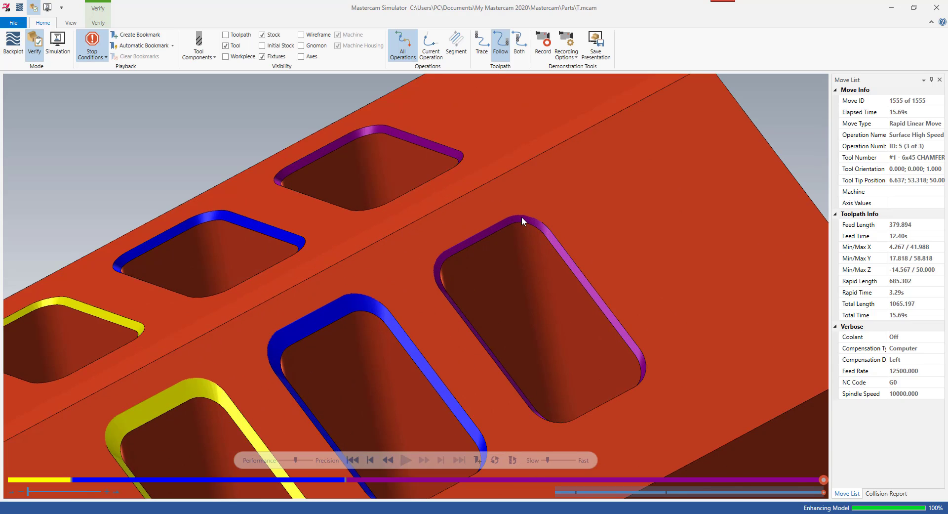
{"action": "scroll", "coordinate": [521, 216], "scroll_direction": "down", "scroll_amount": 5}
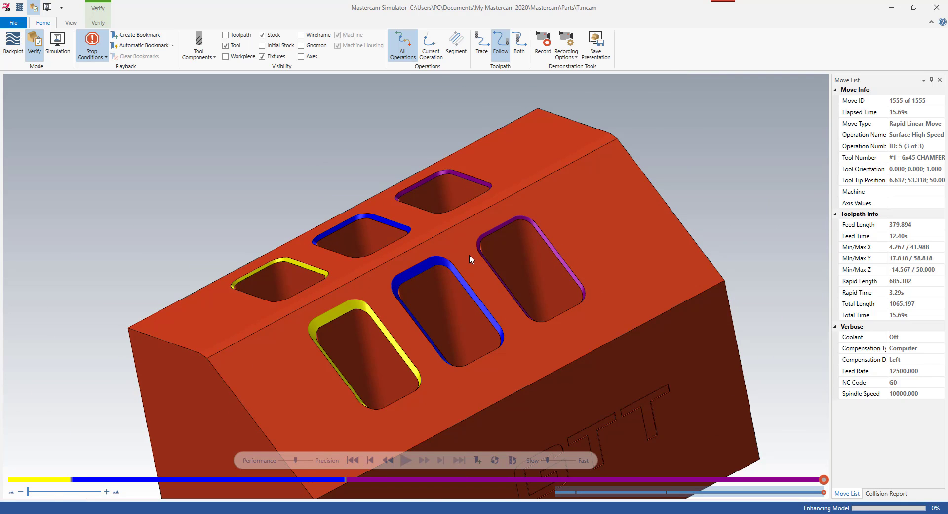
Compare the three toolpaths' chamfers on both sloped faces from several angles, close up and across the whole part
{"action": "mouse_move", "coordinate": [469, 254]}
{"action": "middle_mouse_down"}
{"action": "mouse_move", "coordinate": [454, 251]}
{"action": "mouse_move", "coordinate": [467, 258]}
{"action": "middle_mouse_up"}
{"action": "scroll", "coordinate": [407, 268], "scroll_direction": "up", "scroll_amount": 2}
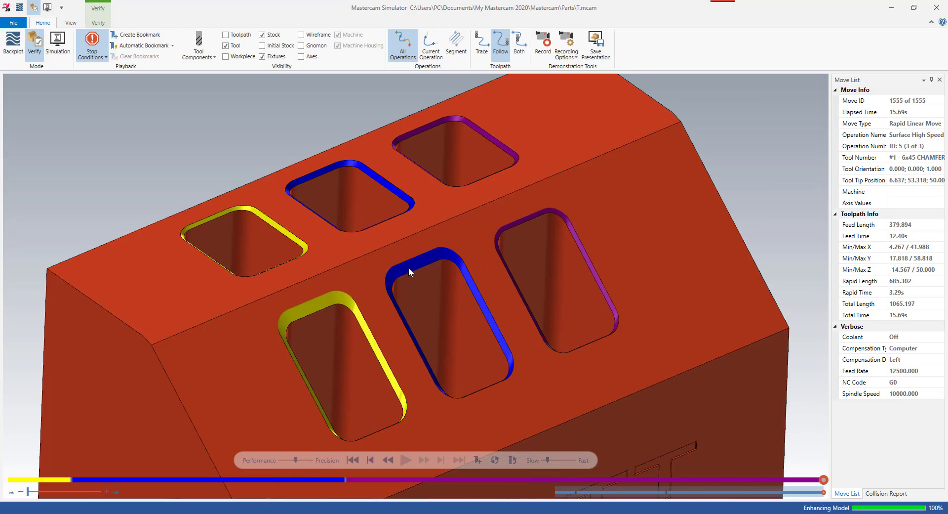
{"action": "scroll", "coordinate": [422, 260], "scroll_direction": "down", "scroll_amount": 3}
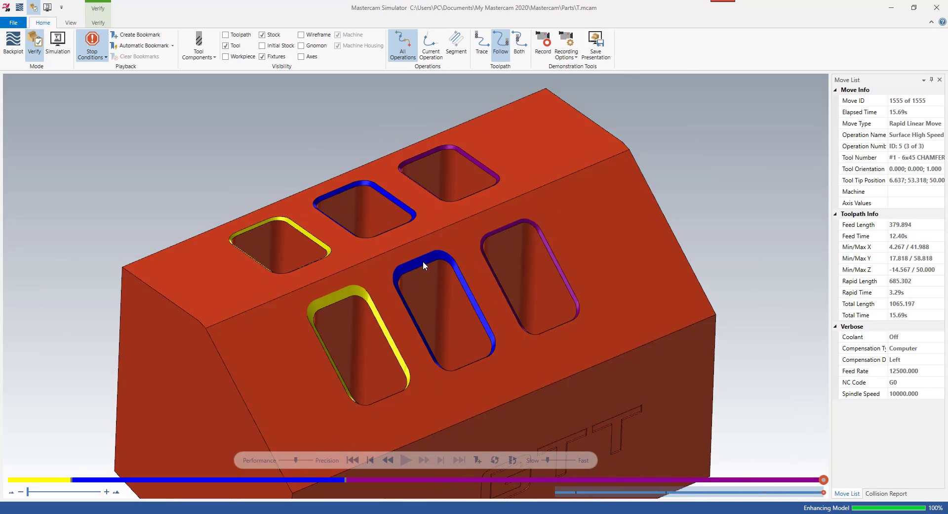
{"action": "mouse_move", "coordinate": [423, 261]}
{"action": "middle_mouse_down"}
{"action": "mouse_move", "coordinate": [407, 238]}
{"action": "mouse_move", "coordinate": [451, 256]}
{"action": "mouse_move", "coordinate": [424, 250]}
{"action": "middle_mouse_up"}
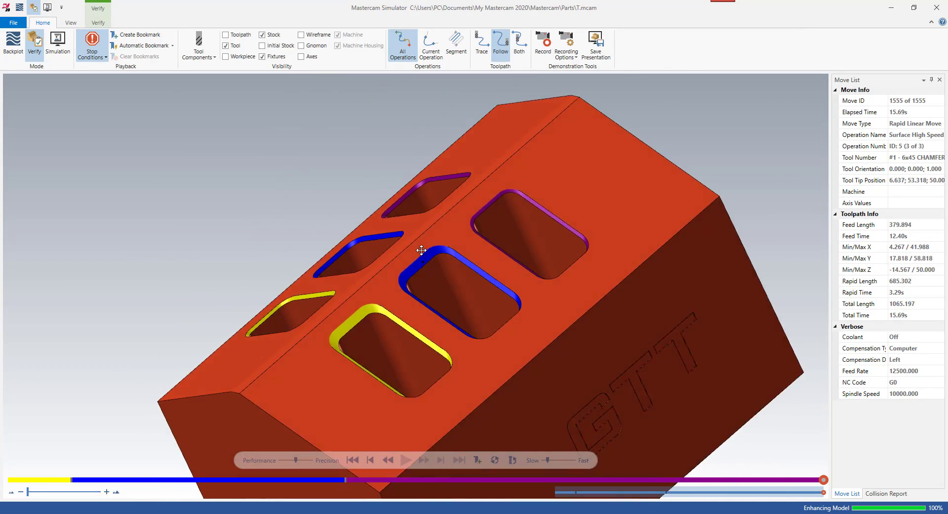
{"action": "scroll", "coordinate": [482, 220], "scroll_direction": "up", "scroll_amount": 6}
{"action": "scroll", "coordinate": [487, 215], "scroll_direction": "down", "scroll_amount": 3}
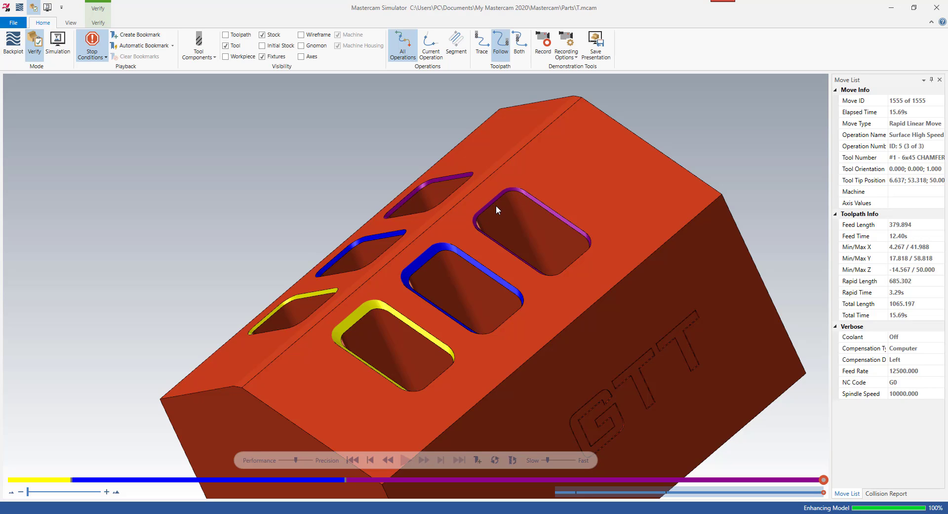
{"action": "scroll", "coordinate": [495, 204], "scroll_direction": "up", "scroll_amount": 5}
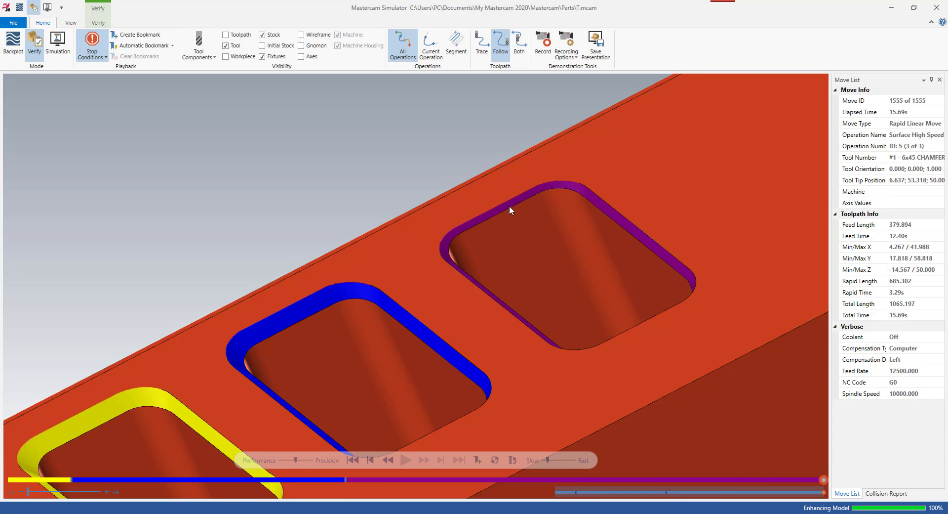
{"action": "scroll", "coordinate": [300, 314], "scroll_direction": "down", "scroll_amount": 4}
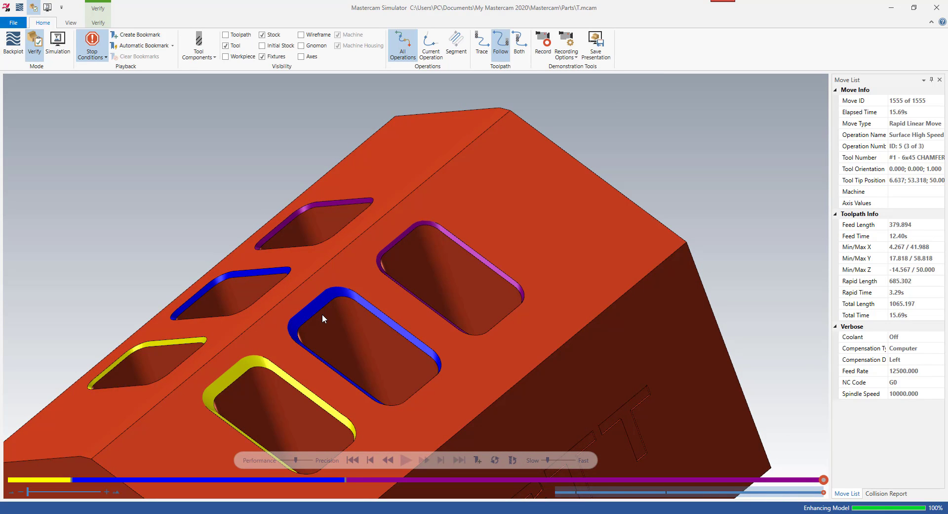
{"action": "scroll", "coordinate": [322, 315], "scroll_direction": "down", "scroll_amount": 3}
{"action": "middle_click_drag", "start_coordinate": [286, 350], "coordinate": [276, 342]}
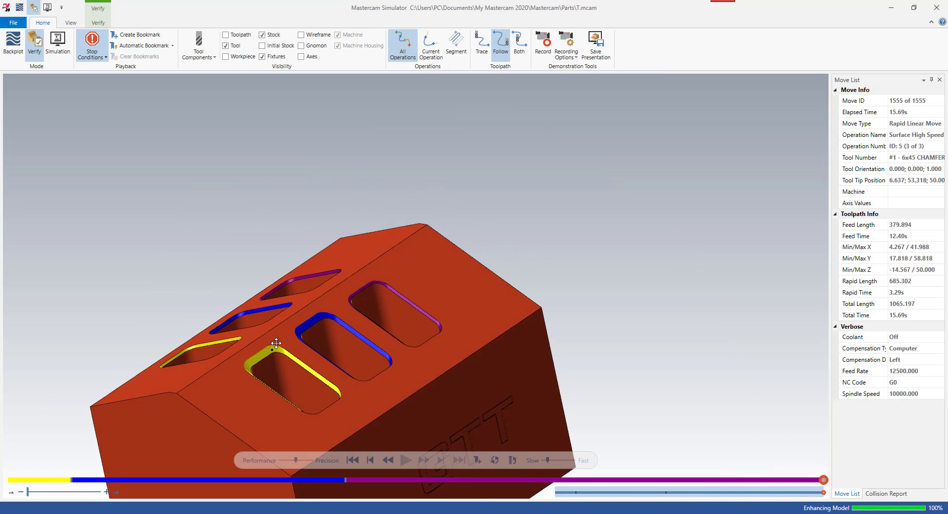
{"action": "scroll", "coordinate": [337, 318], "scroll_direction": "up", "scroll_amount": 4}
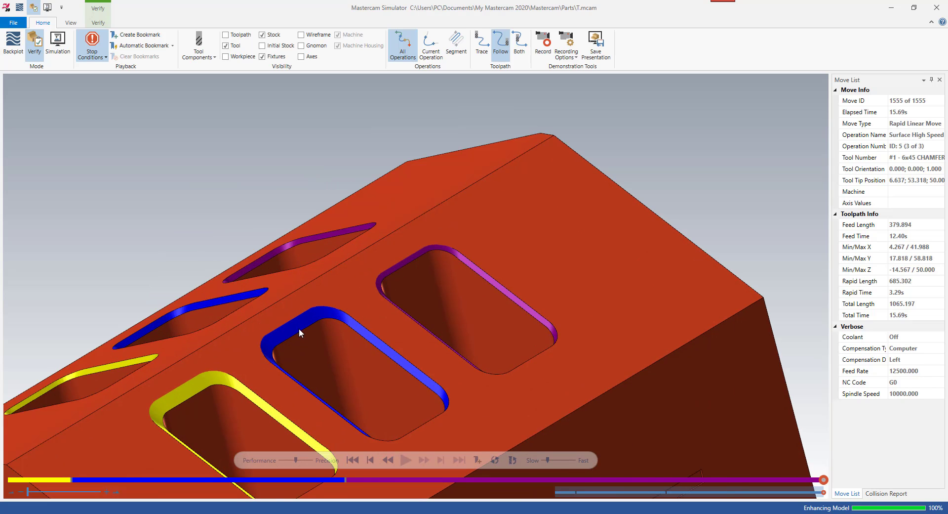
{"action": "middle_click_drag", "start_coordinate": [298, 327], "coordinate": [308, 330]}
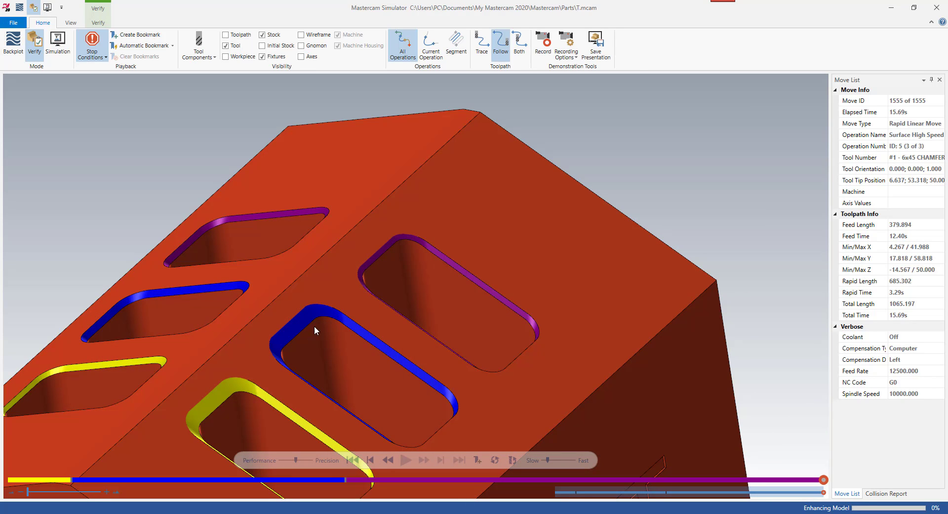
{"action": "scroll", "coordinate": [368, 254], "scroll_direction": "up", "scroll_amount": 6}
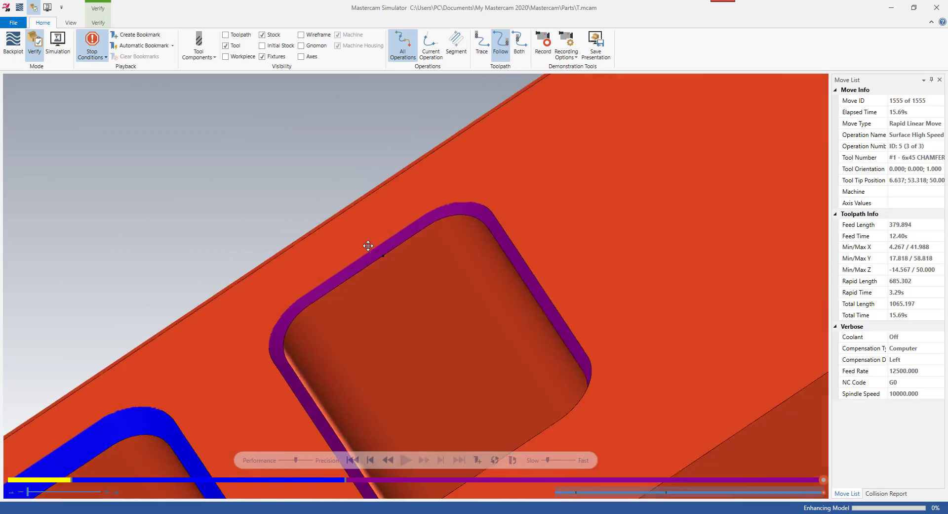
{"action": "middle_click_drag", "start_coordinate": [368, 245], "coordinate": [401, 248]}
{"action": "scroll", "coordinate": [398, 270], "scroll_direction": "down", "scroll_amount": 5}
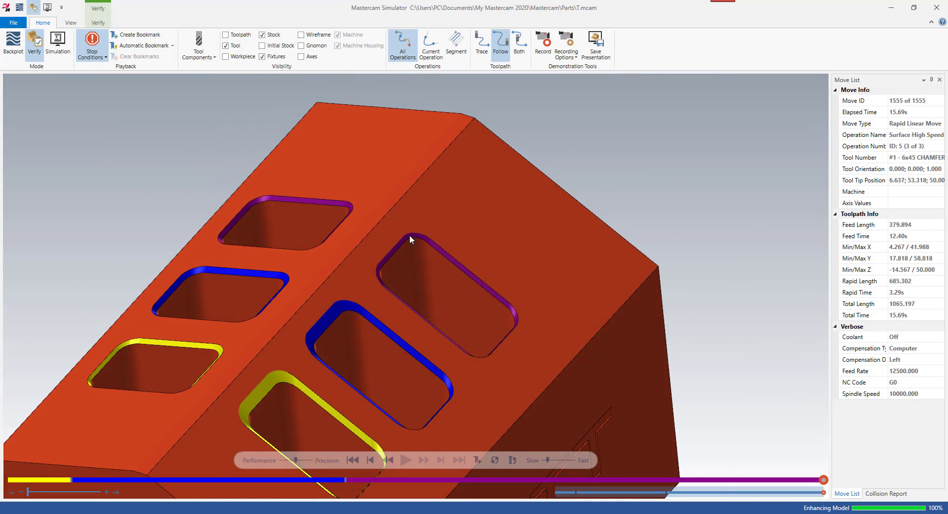